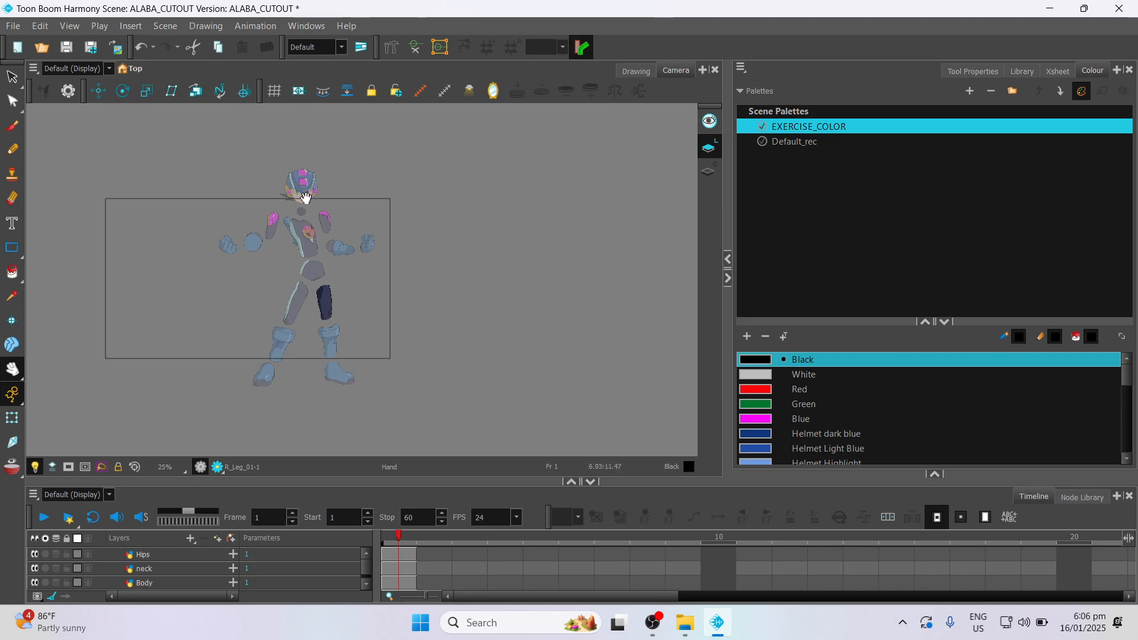
# - Open the Node View, dock it beside the Colour view, and detach it again as a floating window over the workspace
pyautogui.click(307, 26)
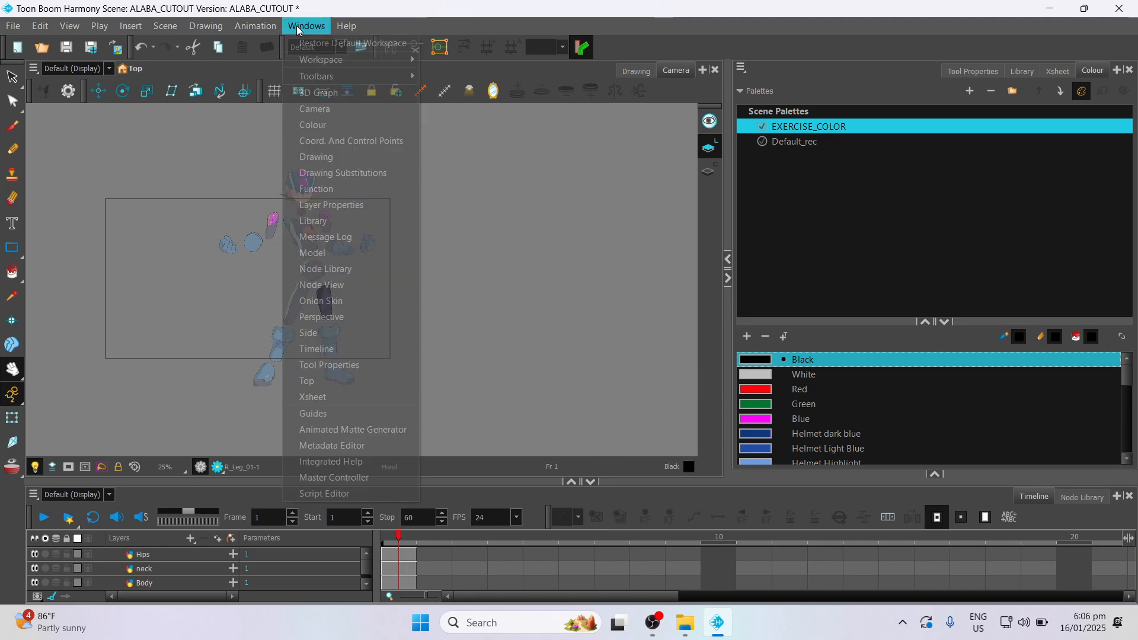
pyautogui.click(318, 287)
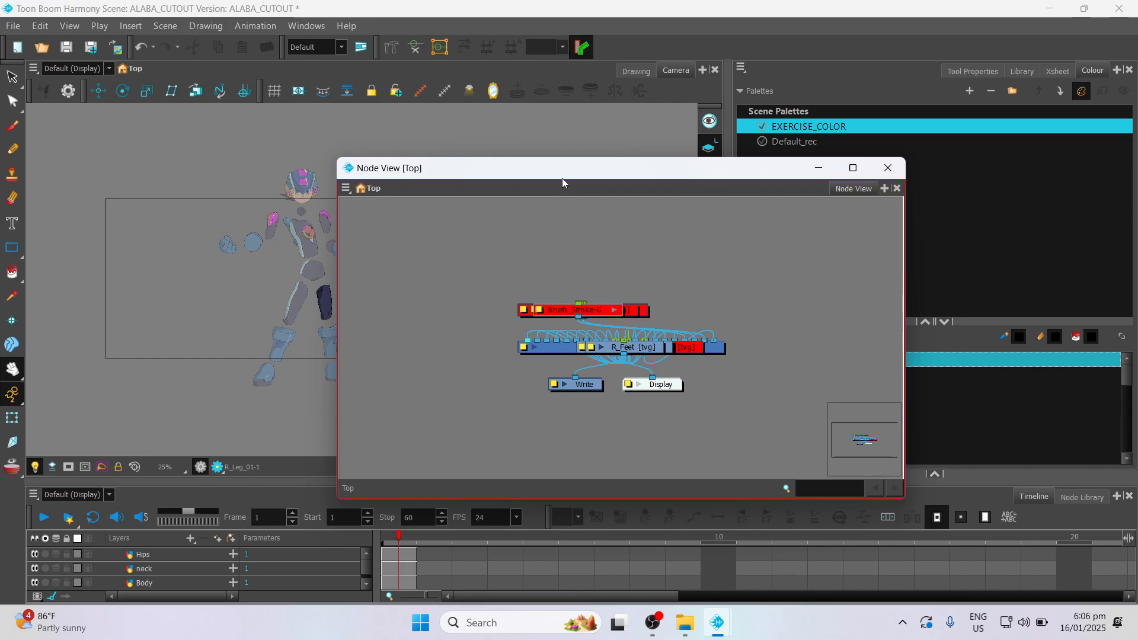
pyautogui.moveTo(562, 178); pyautogui.dragTo(441, 230)
pyautogui.moveTo(864, 166); pyautogui.dragTo(1038, 76)
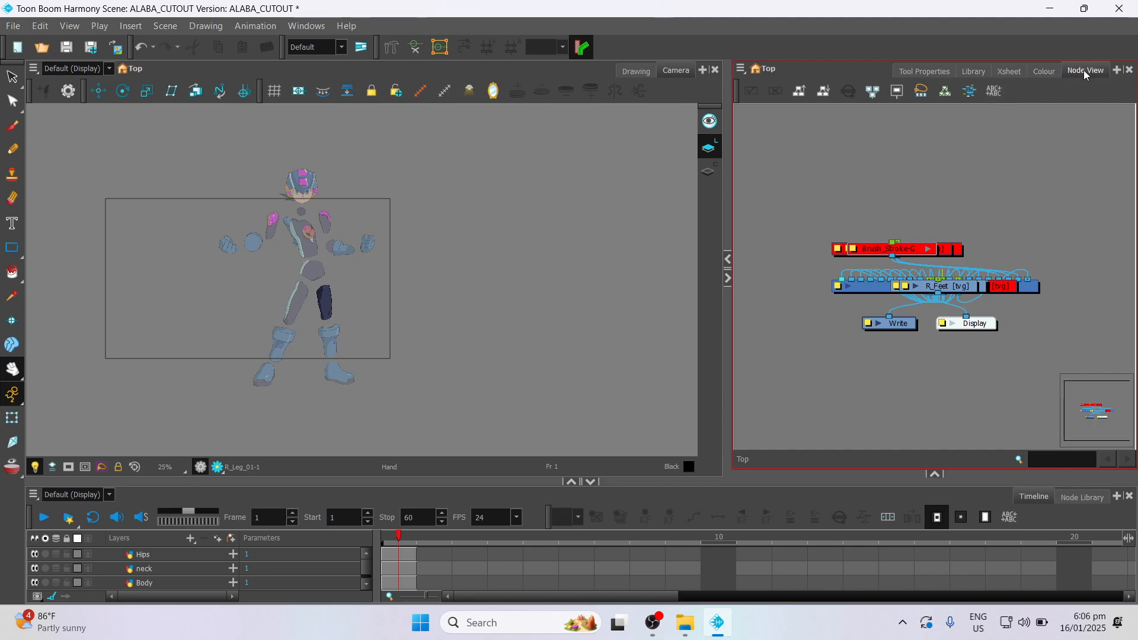
pyautogui.moveTo(1079, 72); pyautogui.dragTo(537, 240)
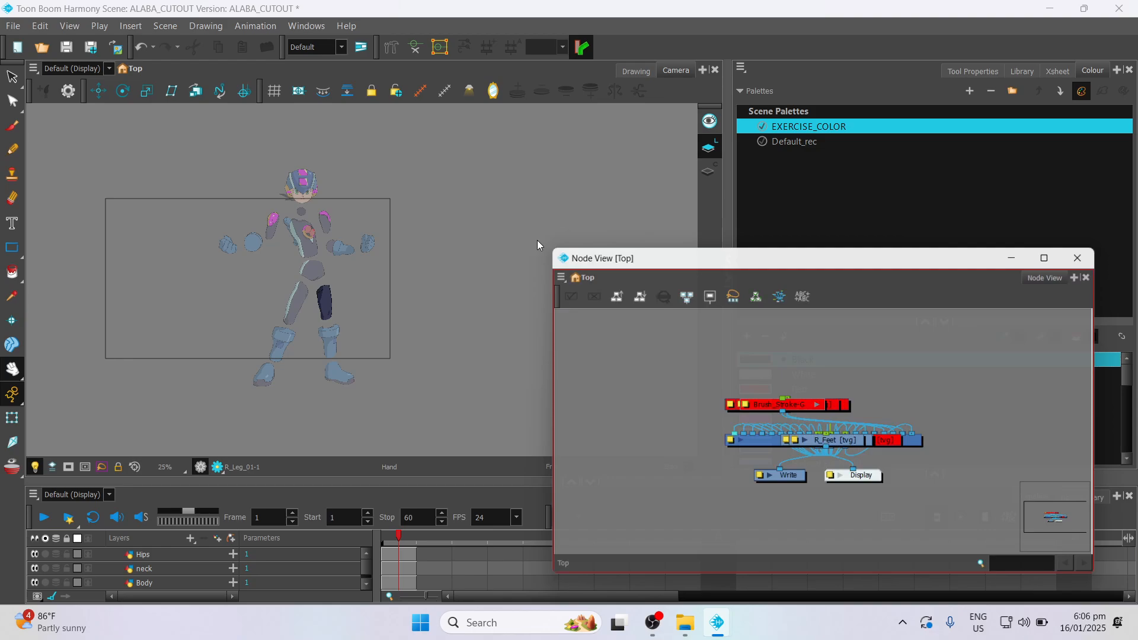
pyautogui.moveTo(737, 254); pyautogui.dragTo(586, 189)
# - Examine the overlapping drawing nodes and their connections to the Write and Display nodes in the Node View
pyautogui.scroll(2, 634, 341)
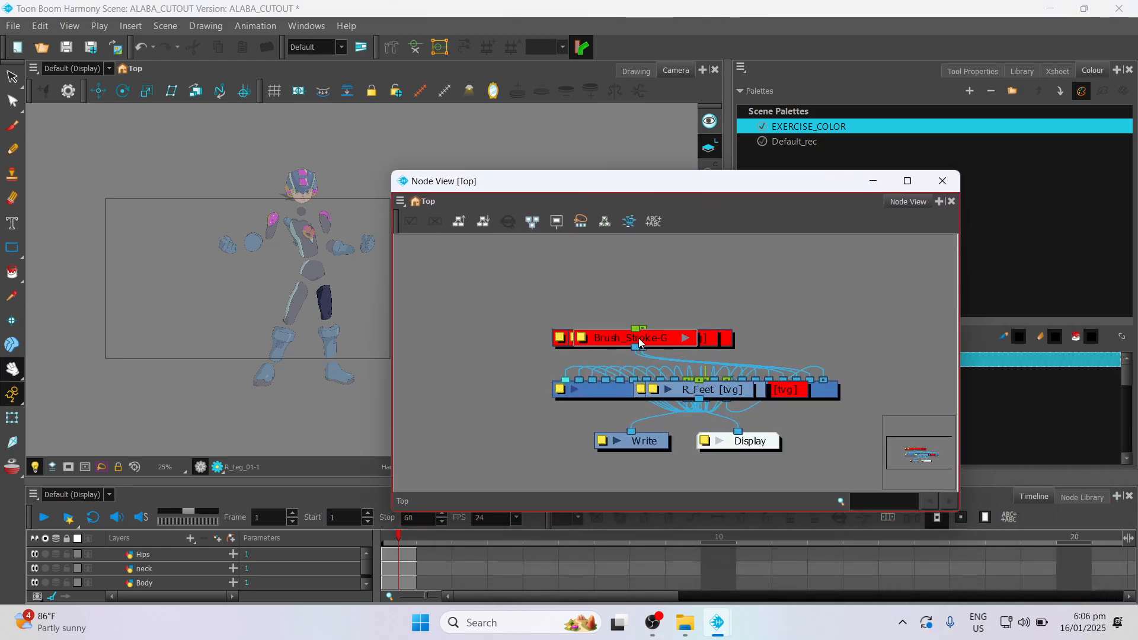
pyautogui.scroll(-2, 646, 347)
pyautogui.scroll(3, 656, 352)
pyautogui.scroll(1, 657, 353)
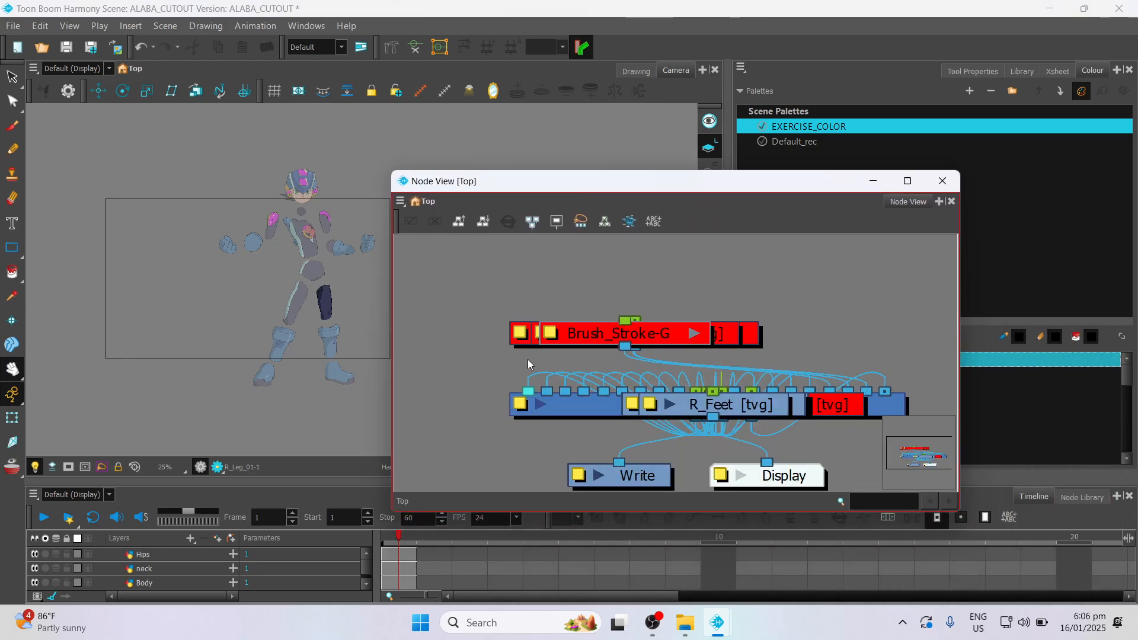
pyautogui.moveTo(916, 471)
pyautogui.mouseDown()
pyautogui.moveTo(919, 434)
pyautogui.moveTo(909, 462)
pyautogui.moveTo(945, 435)
pyautogui.moveTo(905, 464)
pyautogui.moveTo(948, 461)
pyautogui.moveTo(914, 461)
pyautogui.moveTo(944, 431)
pyautogui.moveTo(916, 469)
pyautogui.moveTo(919, 444)
pyautogui.moveTo(928, 476)
pyautogui.mouseUp()
pyautogui.scroll(-3, 562, 359)
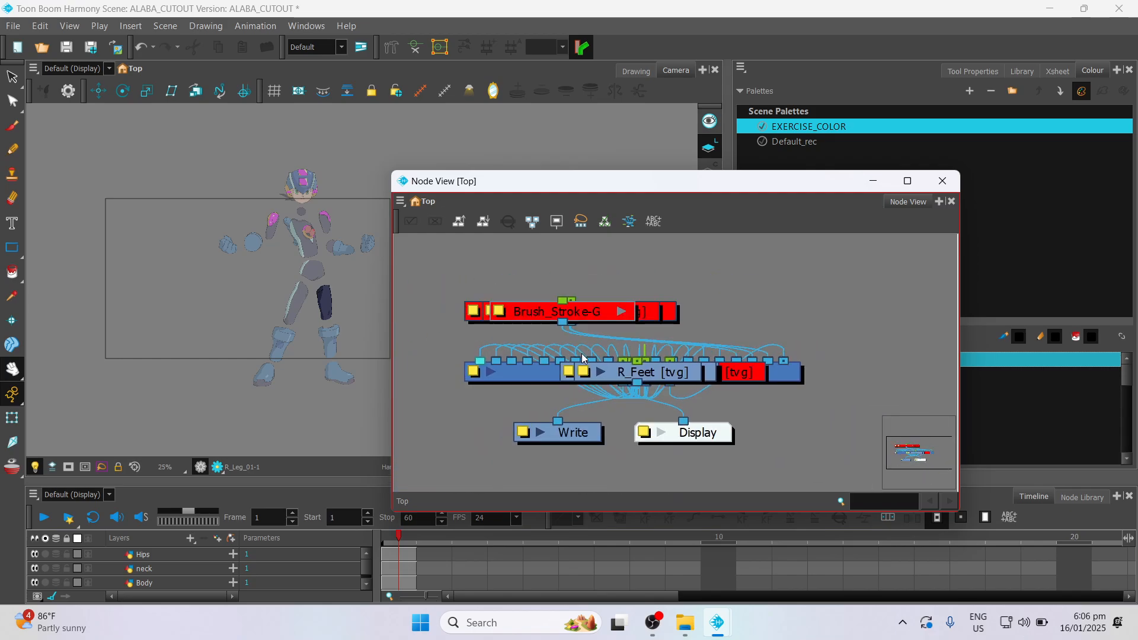
pyautogui.scroll(2, 562, 359)
pyautogui.scroll(-1, 562, 360)
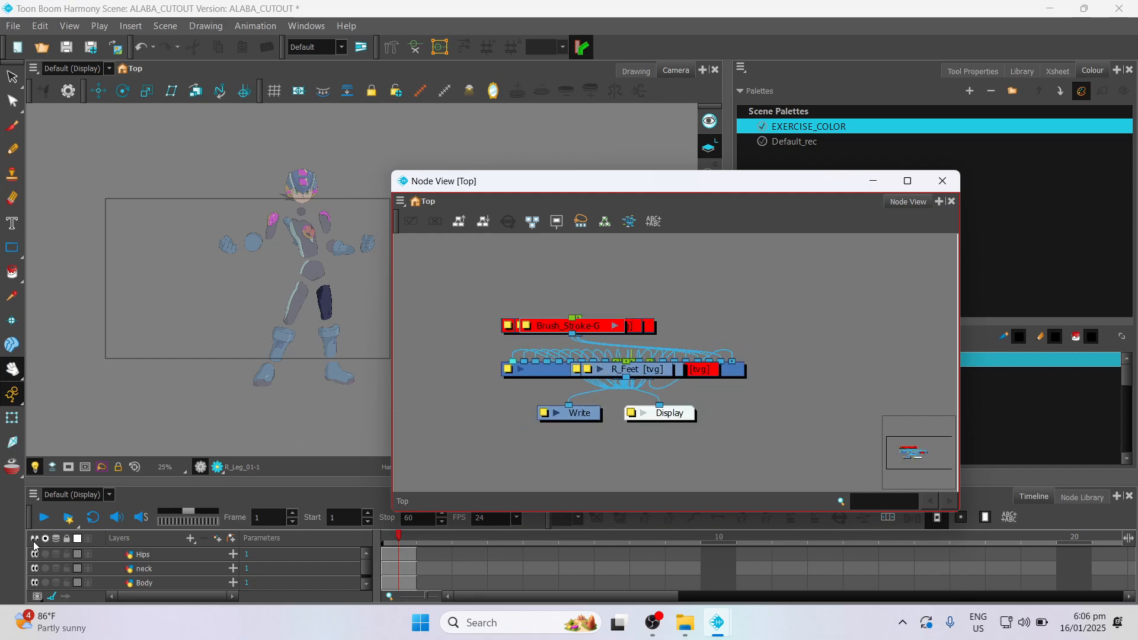
# - Enlarge the Timeline to list more layers, and bring the floating Node View window back in front, clear of the layer list
pyautogui.moveTo(156, 478); pyautogui.dragTo(151, 336)
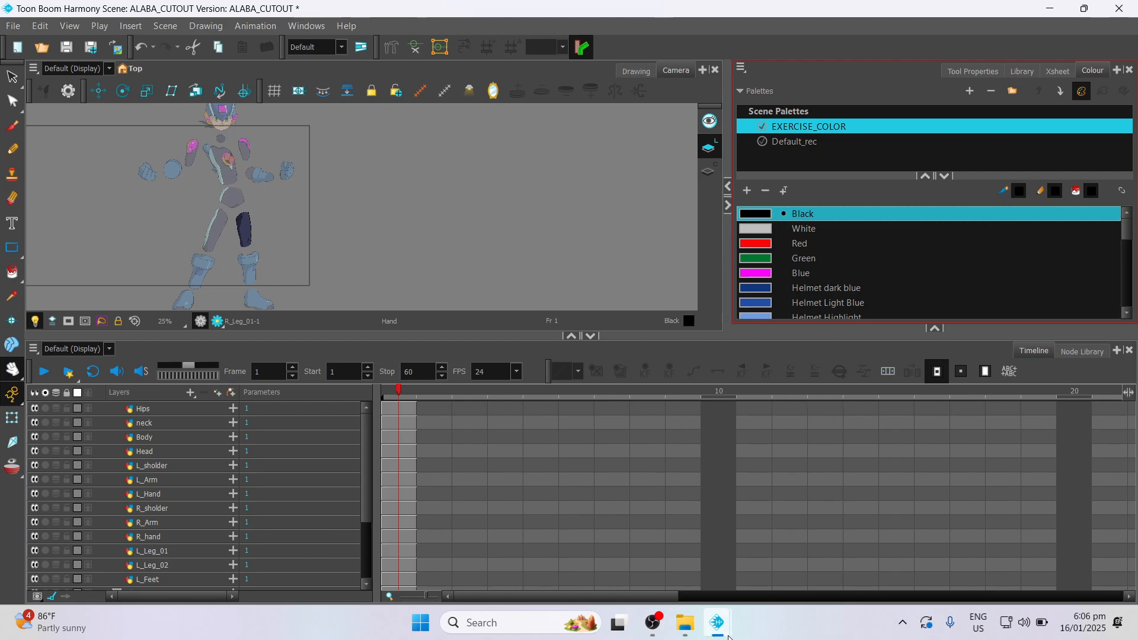
pyautogui.moveTo(720, 628)
pyautogui.click(780, 536)
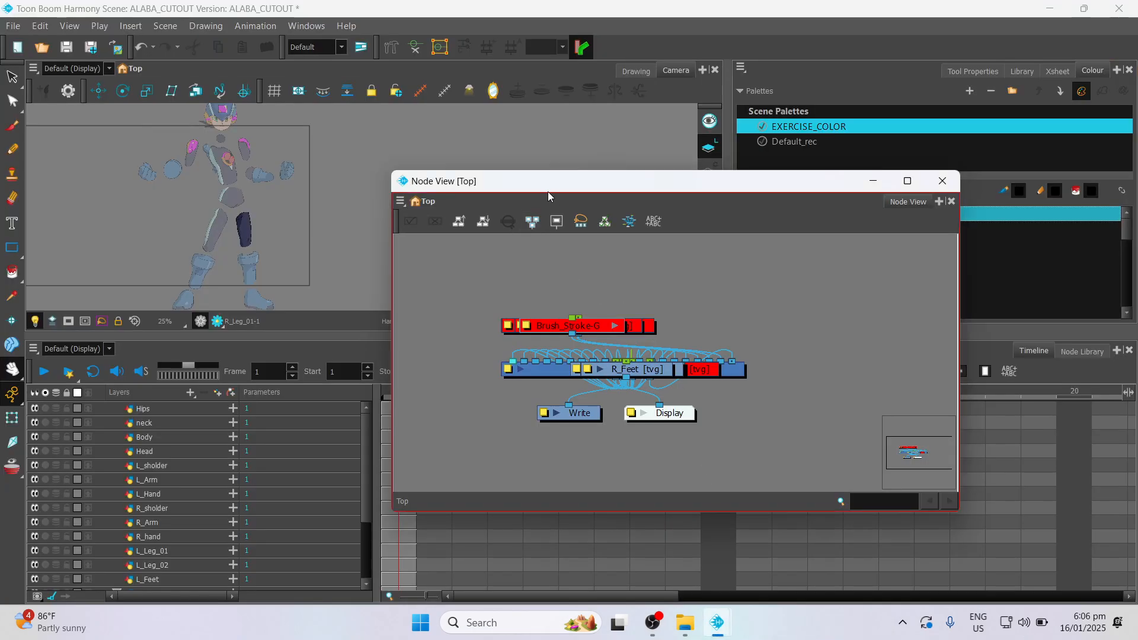
pyautogui.moveTo(548, 191); pyautogui.dragTo(636, 166)
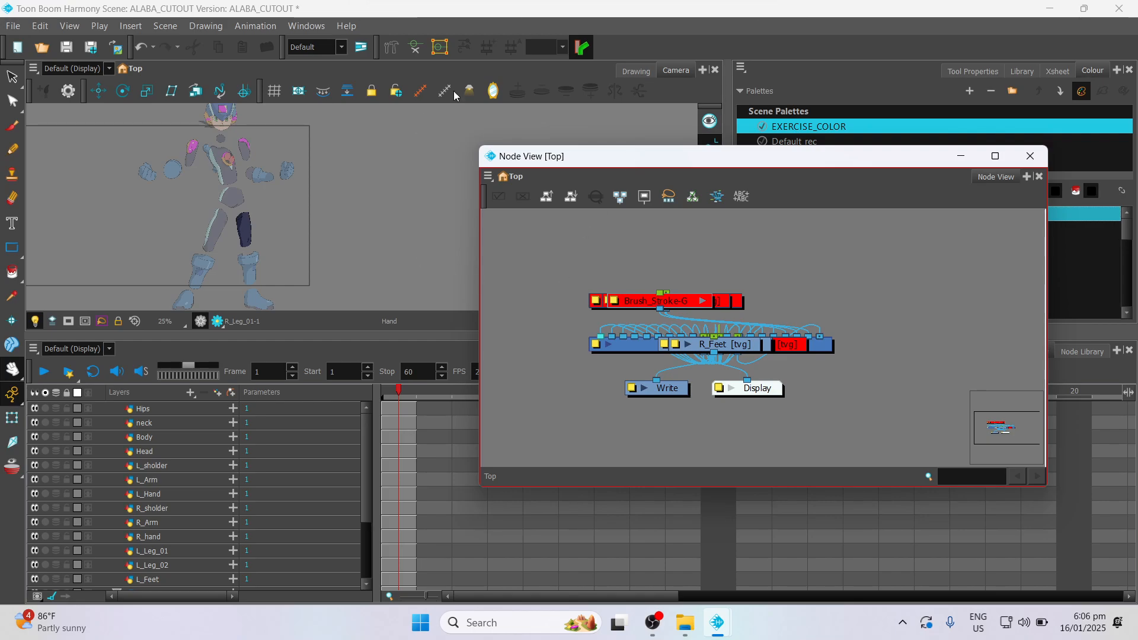
# - Switch to the main Harmony window and return to the floating Node View, repeating the switch twice
pyautogui.click(586, 9)
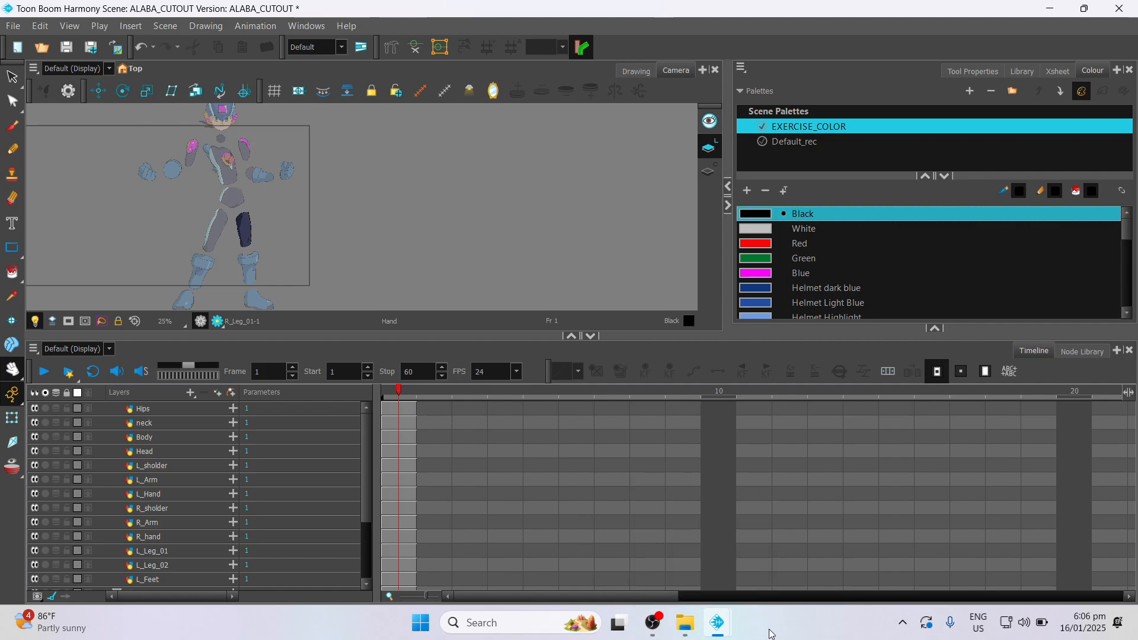
pyautogui.moveTo(718, 623)
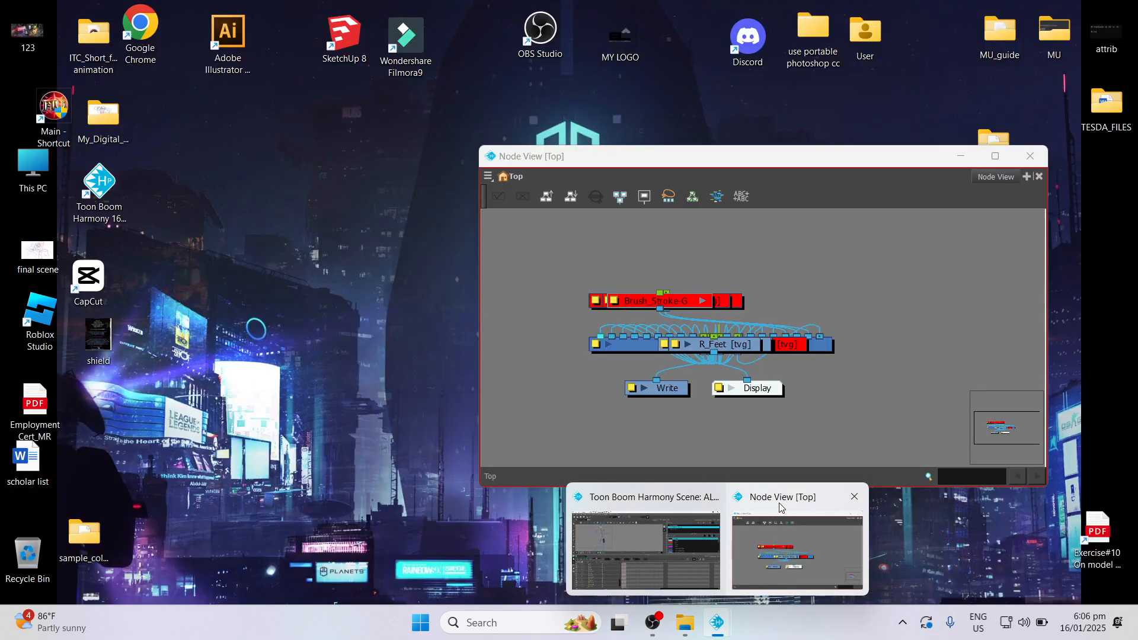
pyautogui.click(778, 501)
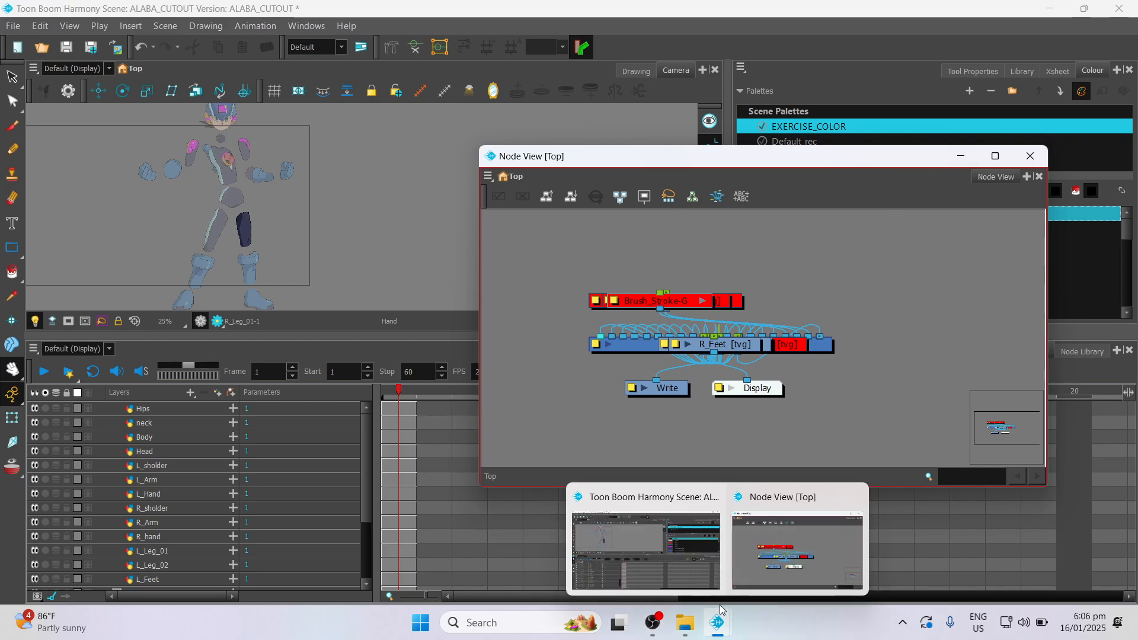
pyautogui.click(539, 9)
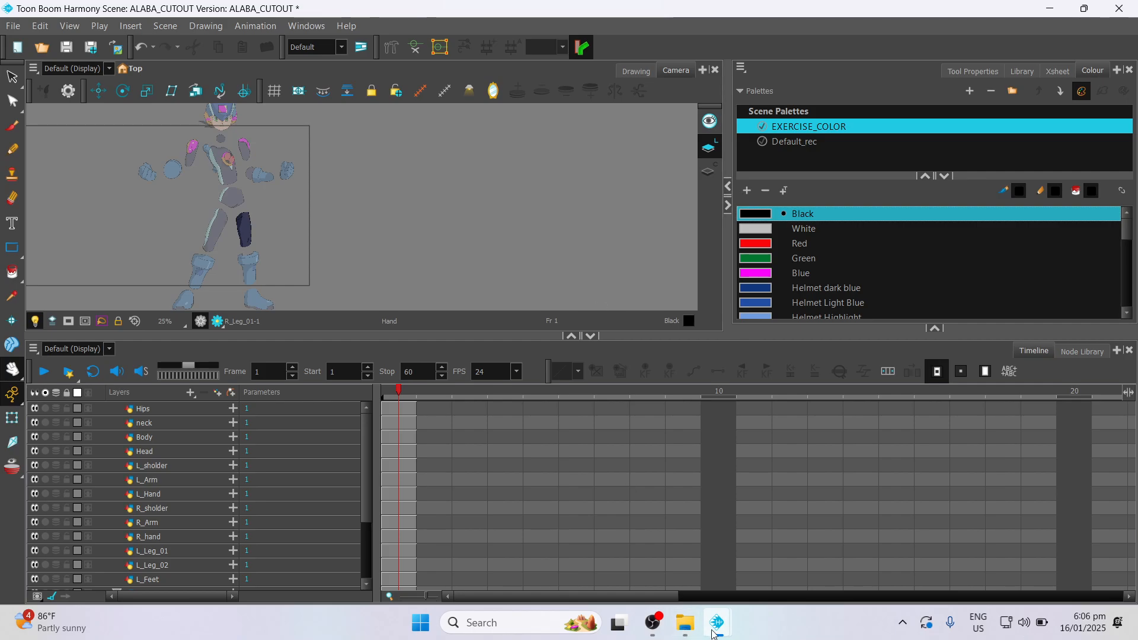
pyautogui.moveTo(716, 624)
pyautogui.click(789, 501)
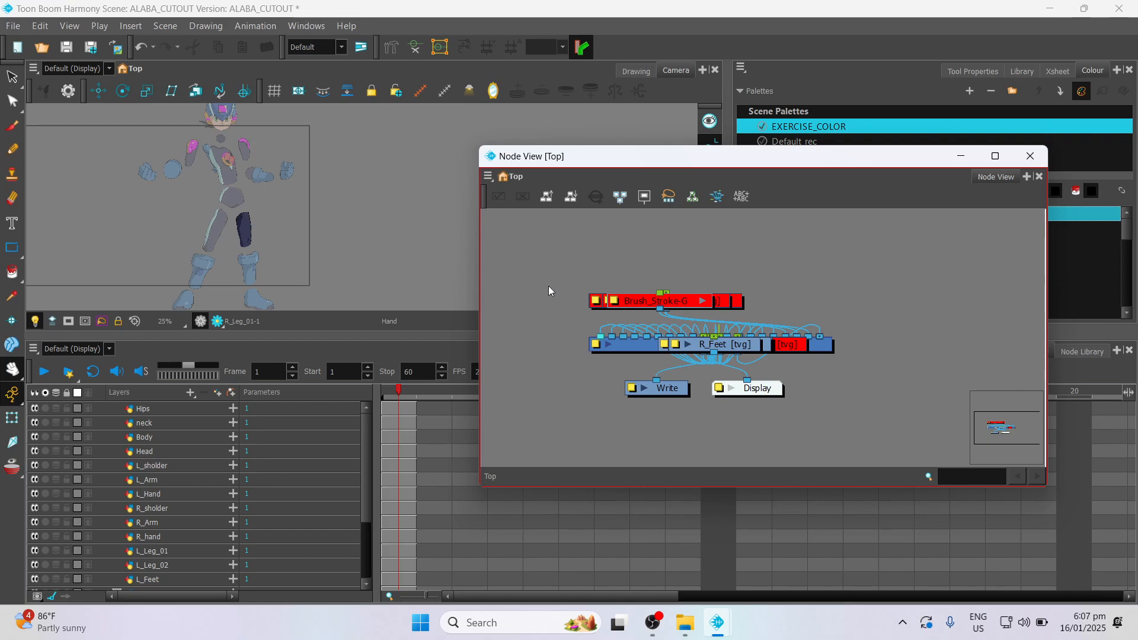
# - Select the overlapping red Brush_Stroke nodes and move them together to the empty area below and right of the composite
pyautogui.moveTo(555, 273); pyautogui.dragTo(767, 318)
pyautogui.moveTo(544, 255); pyautogui.dragTo(546, 273)
pyautogui.moveTo(756, 304); pyautogui.dragTo(795, 314)
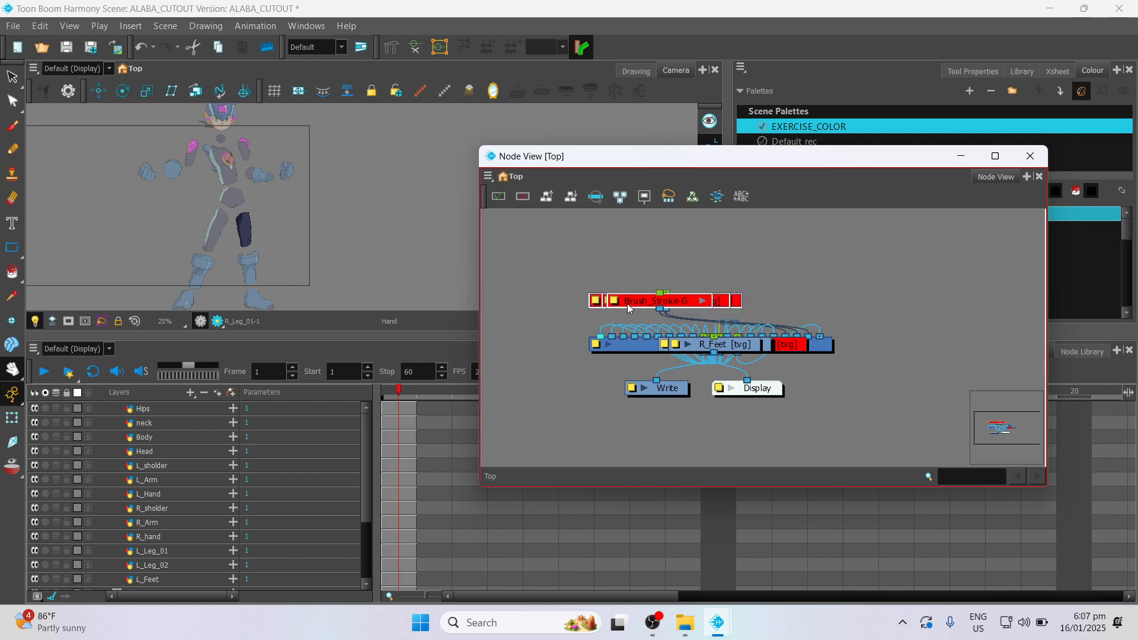
pyautogui.moveTo(627, 304)
pyautogui.mouseDown()
pyautogui.moveTo(927, 293)
pyautogui.moveTo(918, 413)
pyautogui.moveTo(900, 377)
pyautogui.moveTo(727, 293)
pyautogui.moveTo(764, 256)
pyautogui.moveTo(915, 340)
pyautogui.moveTo(854, 440)
pyautogui.moveTo(889, 407)
pyautogui.mouseUp()
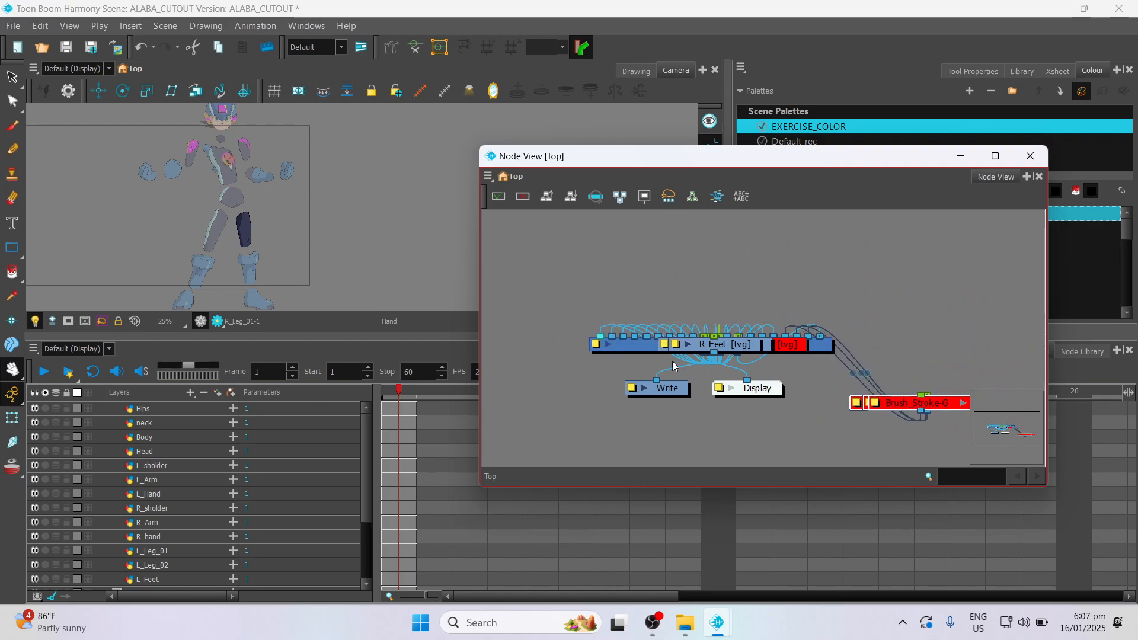
# - Pull the R_Feet and R_Leg_02 nodes out of the overlapping stack and place them above the composite
pyautogui.scroll(3, 657, 341)
pyautogui.scroll(-2, 677, 344)
pyautogui.scroll(1, 734, 353)
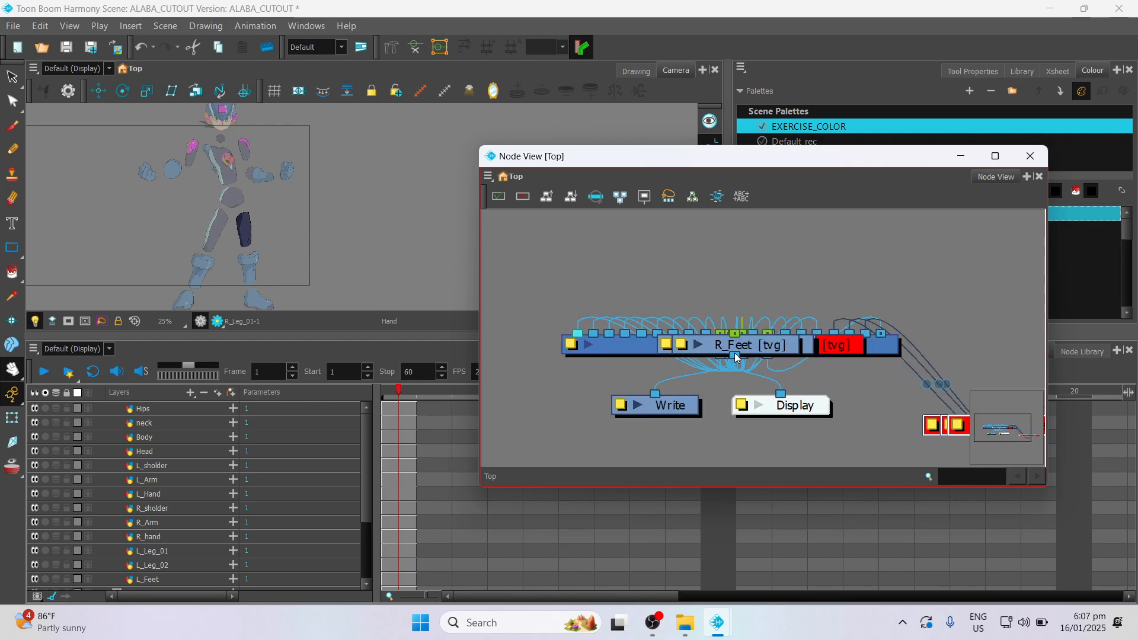
pyautogui.scroll(-2, 735, 353)
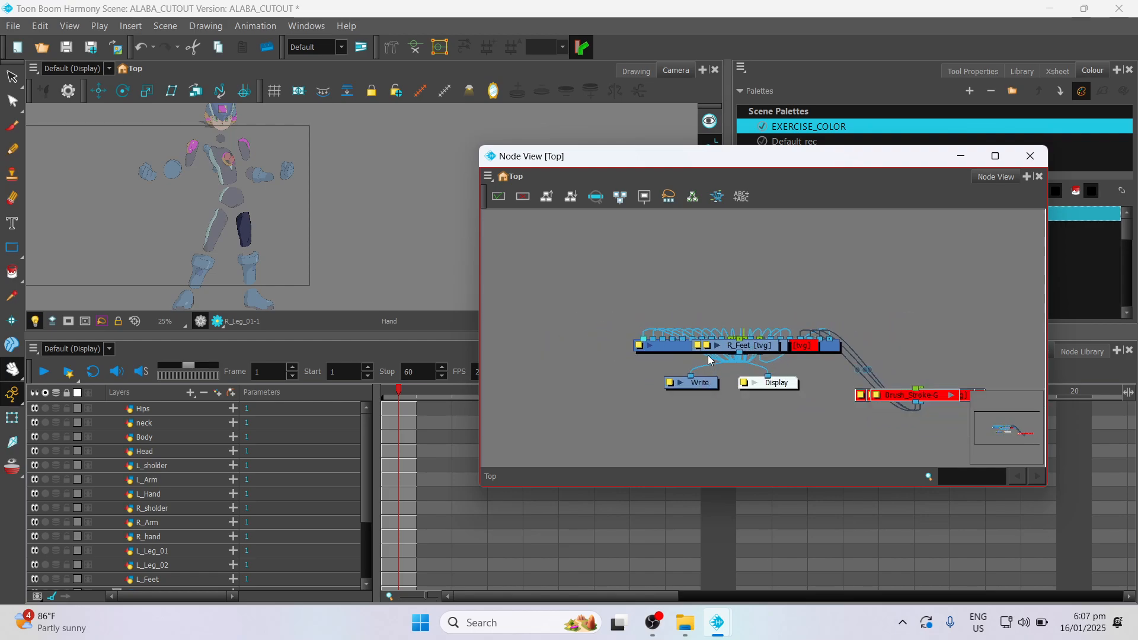
pyautogui.scroll(2, 779, 345)
pyautogui.scroll(-1, 764, 347)
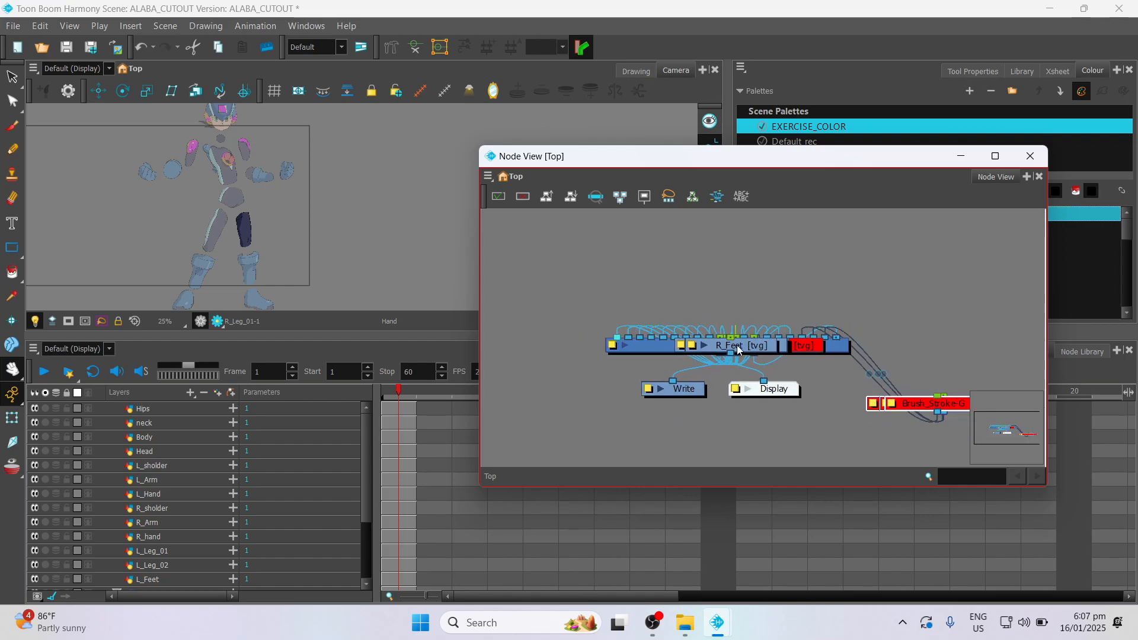
pyautogui.moveTo(738, 350); pyautogui.dragTo(817, 262)
pyautogui.moveTo(761, 349); pyautogui.dragTo(779, 292)
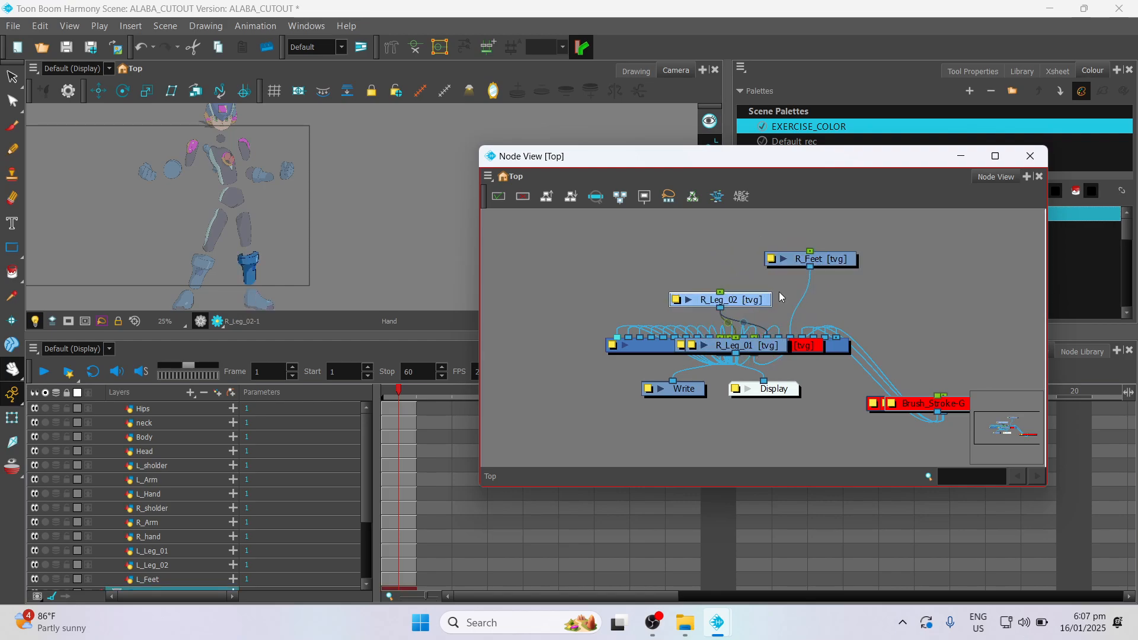
# - Arrange the right leg nodes to the right of the composite, with R_Leg_01 on top, R_Leg_02 below it and R_Feet lowest
pyautogui.scroll(3, 866, 292)
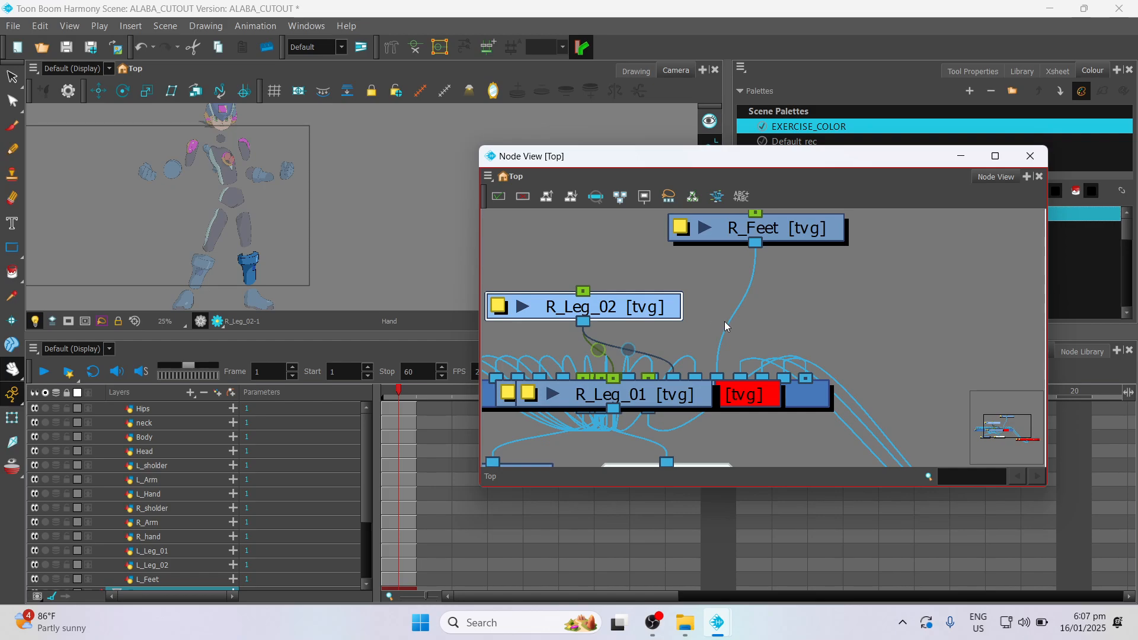
pyautogui.scroll(-3, 725, 321)
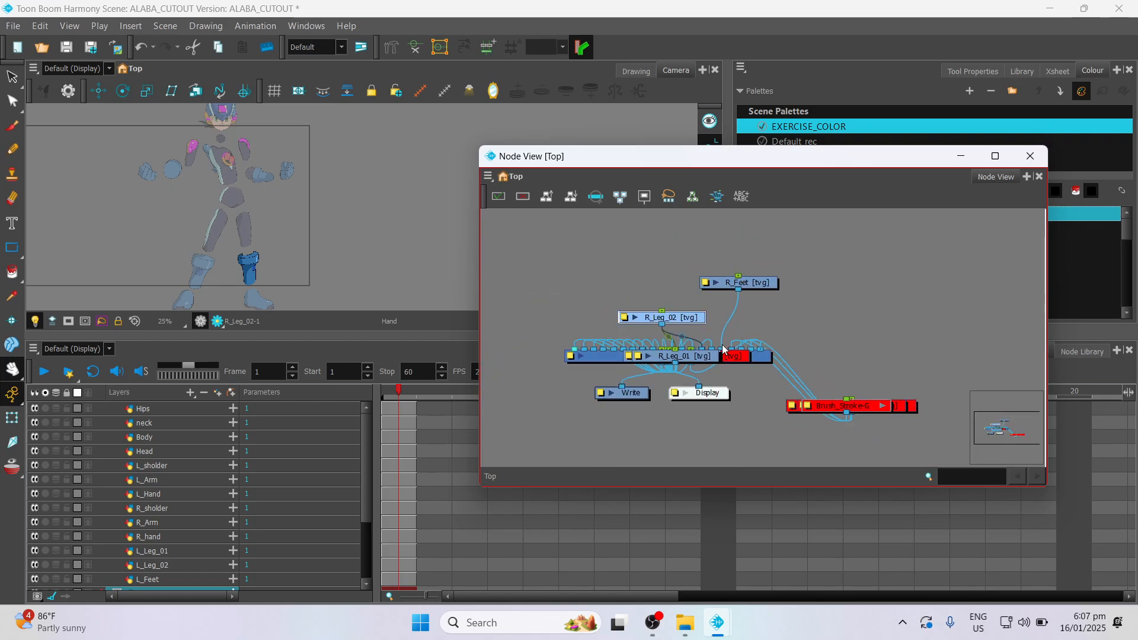
pyautogui.scroll(3, 720, 340)
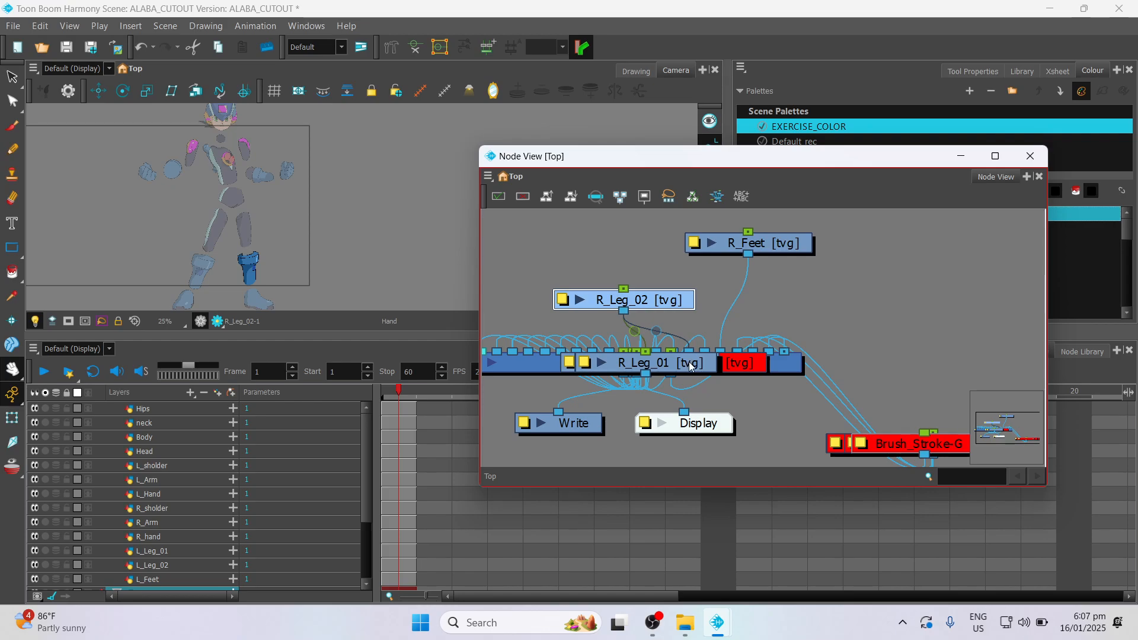
pyautogui.moveTo(1005, 425)
pyautogui.mouseDown()
pyautogui.moveTo(990, 418)
pyautogui.moveTo(1011, 419)
pyautogui.moveTo(999, 422)
pyautogui.moveTo(1015, 403)
pyautogui.moveTo(1009, 411)
pyautogui.mouseUp()
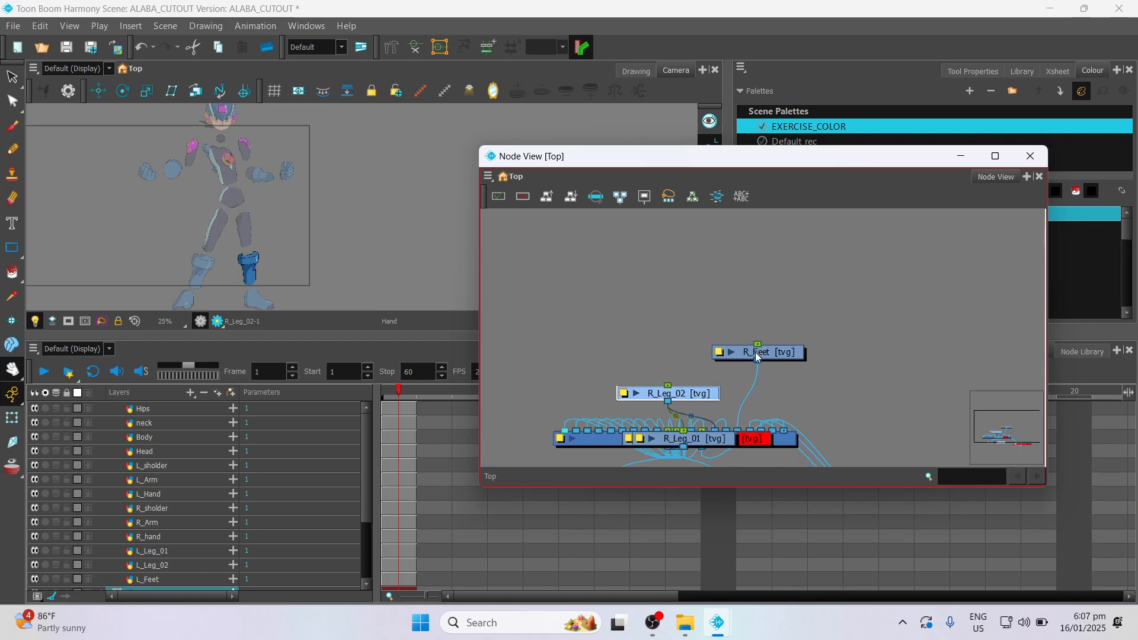
pyautogui.moveTo(760, 350); pyautogui.dragTo(880, 382)
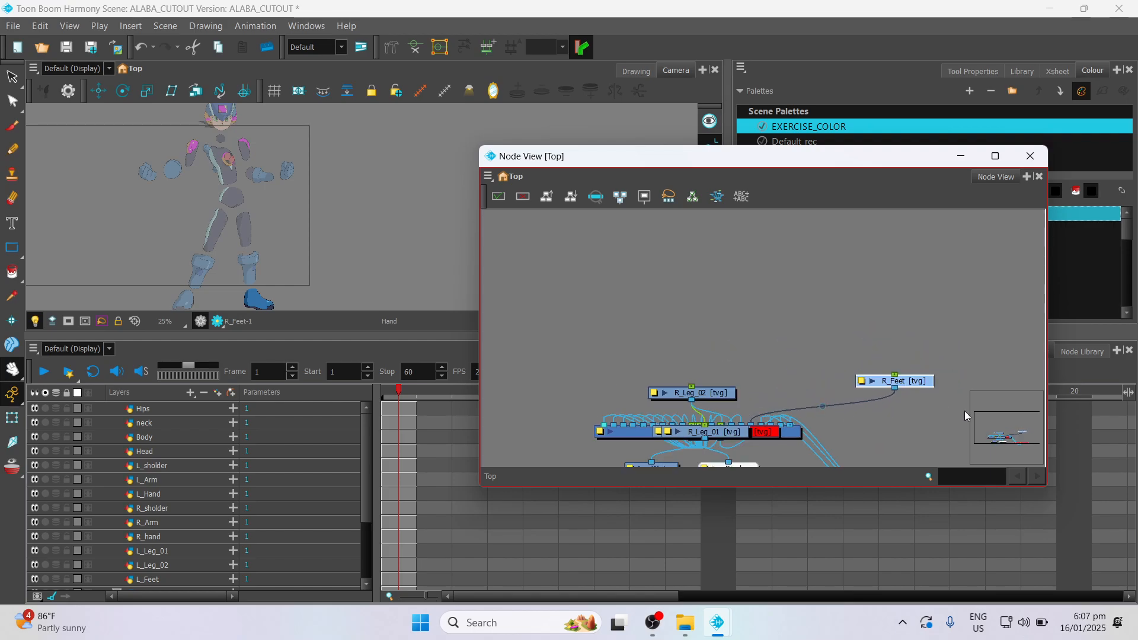
pyautogui.moveTo(982, 413); pyautogui.dragTo(987, 422)
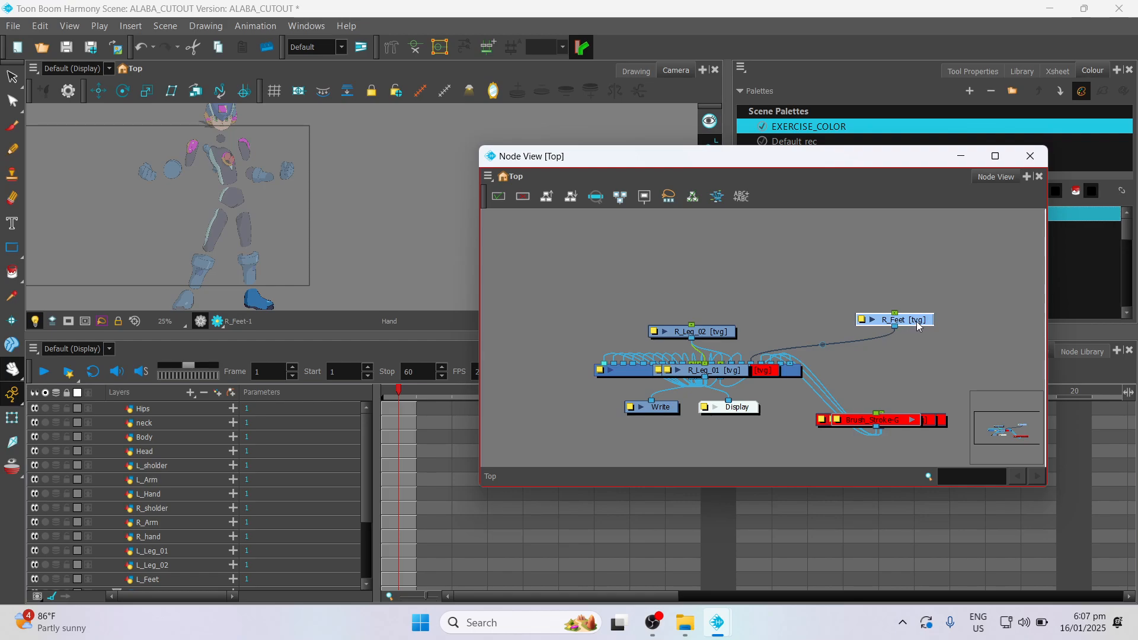
pyautogui.moveTo(916, 321); pyautogui.dragTo(946, 386)
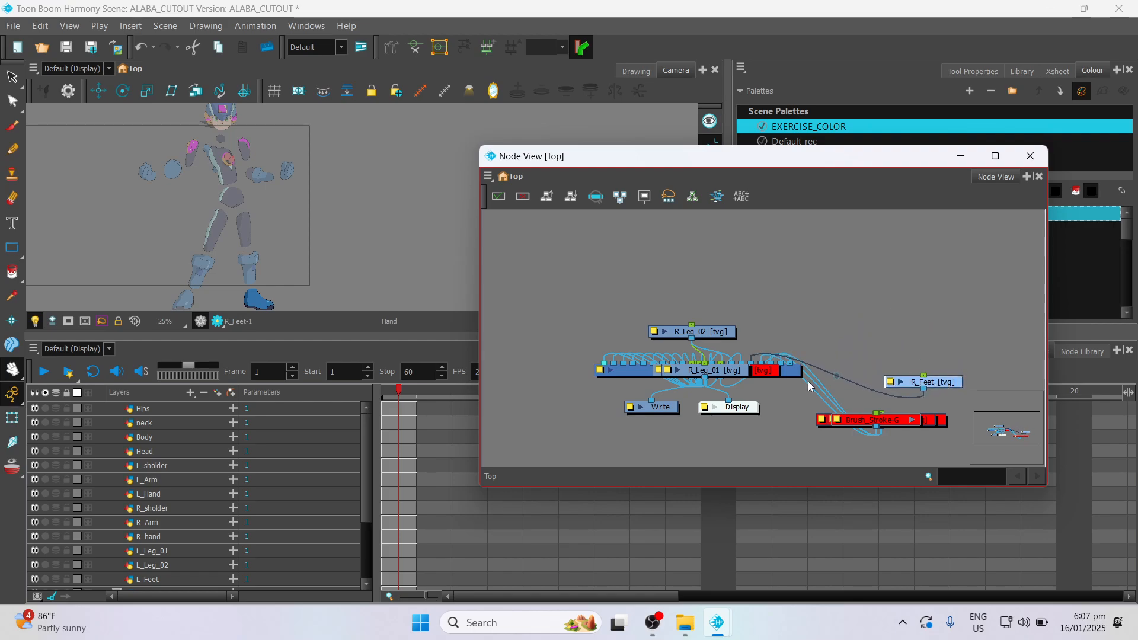
pyautogui.moveTo(698, 336); pyautogui.dragTo(949, 354)
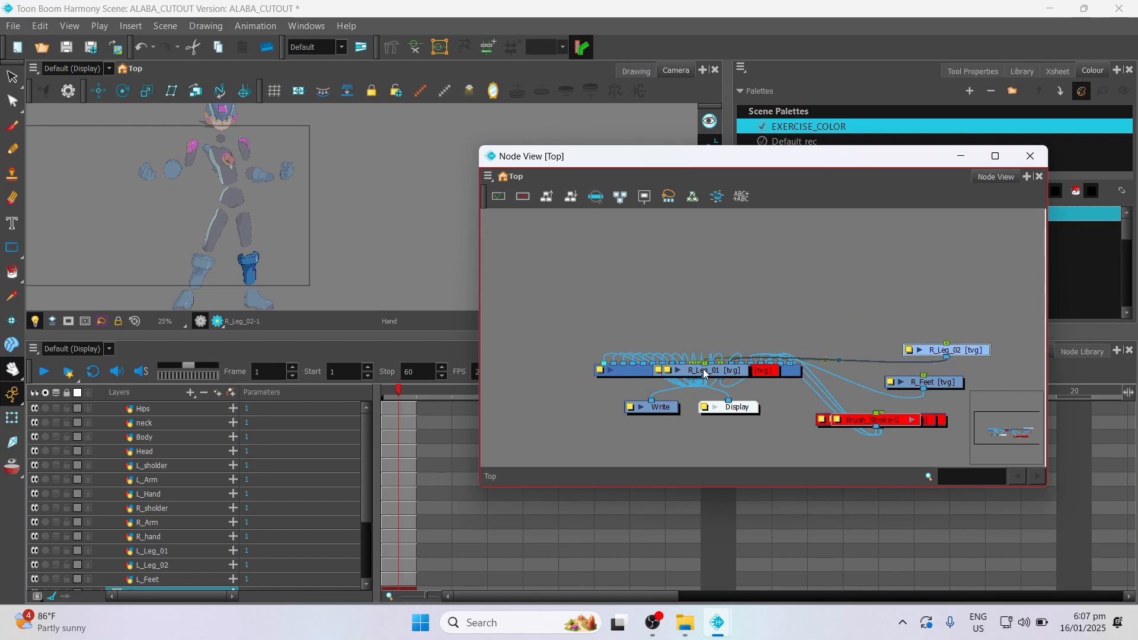
pyautogui.moveTo(705, 373); pyautogui.dragTo(964, 321)
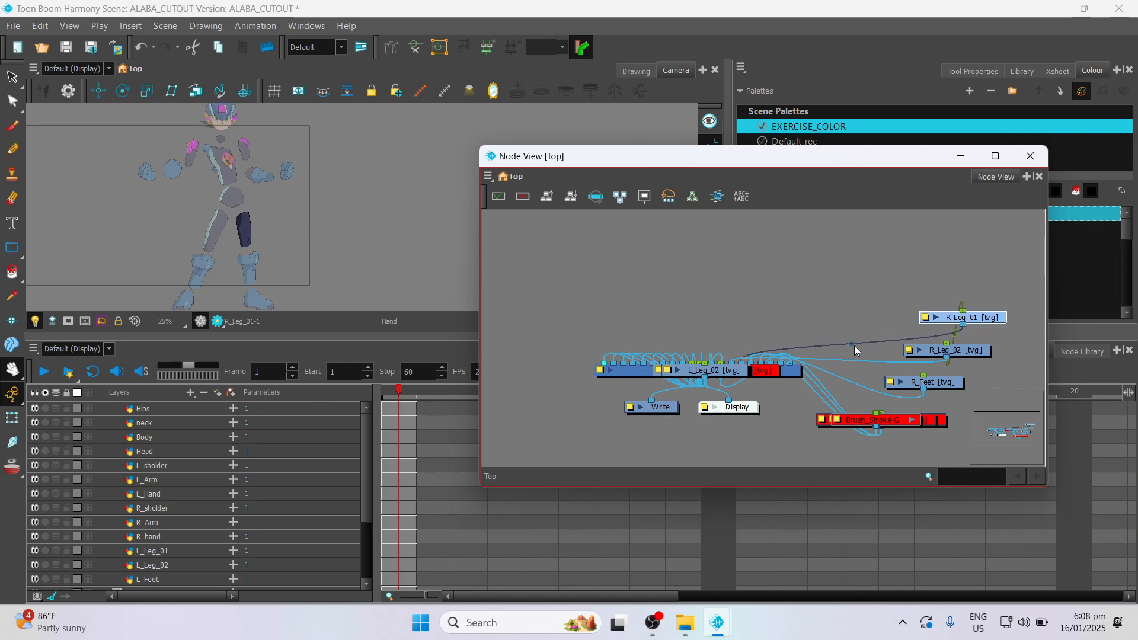
# - Move the L_Leg_02 and L_Feet nodes out of the stack to the left of the composite, with L_Feet below L_Leg_02
pyautogui.moveTo(725, 376); pyautogui.dragTo(555, 349)
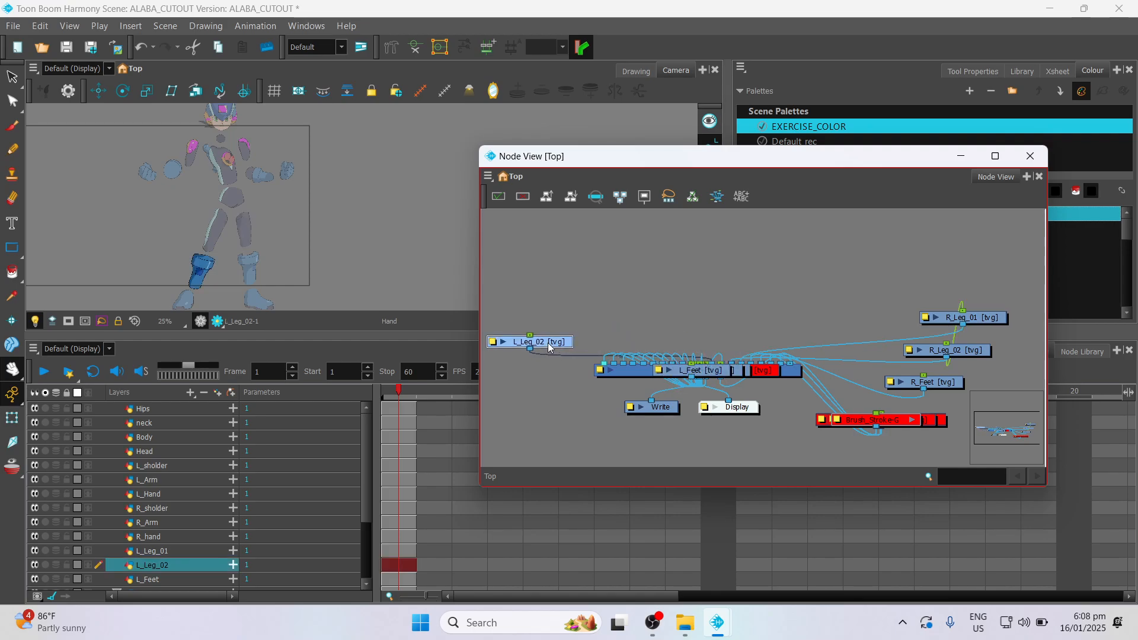
pyautogui.click(550, 419)
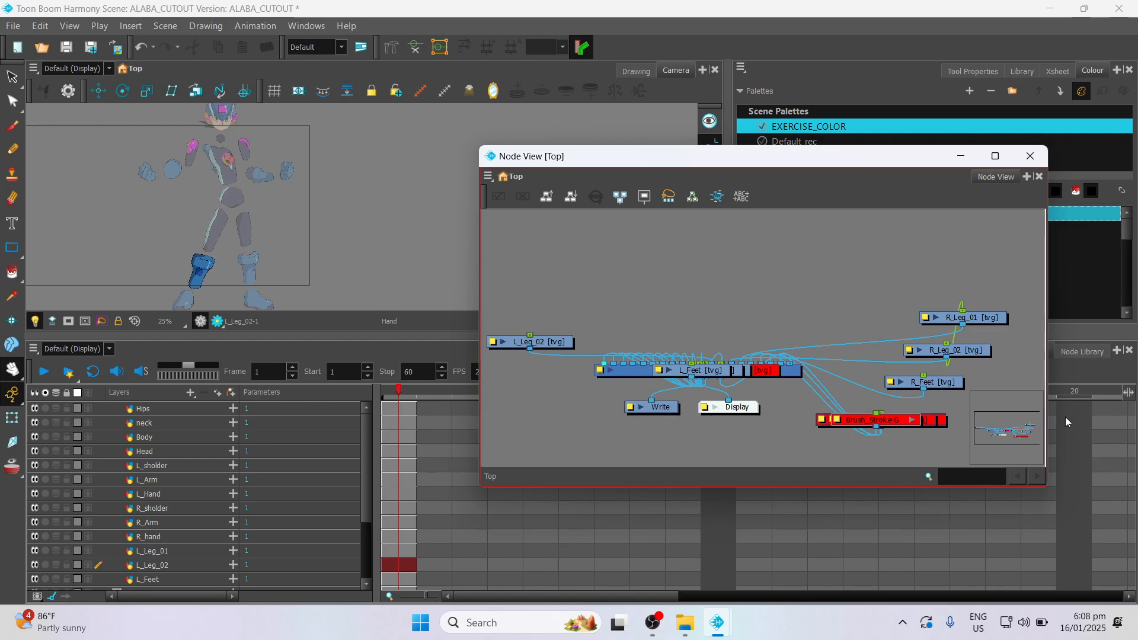
pyautogui.moveTo(999, 433); pyautogui.dragTo(989, 433)
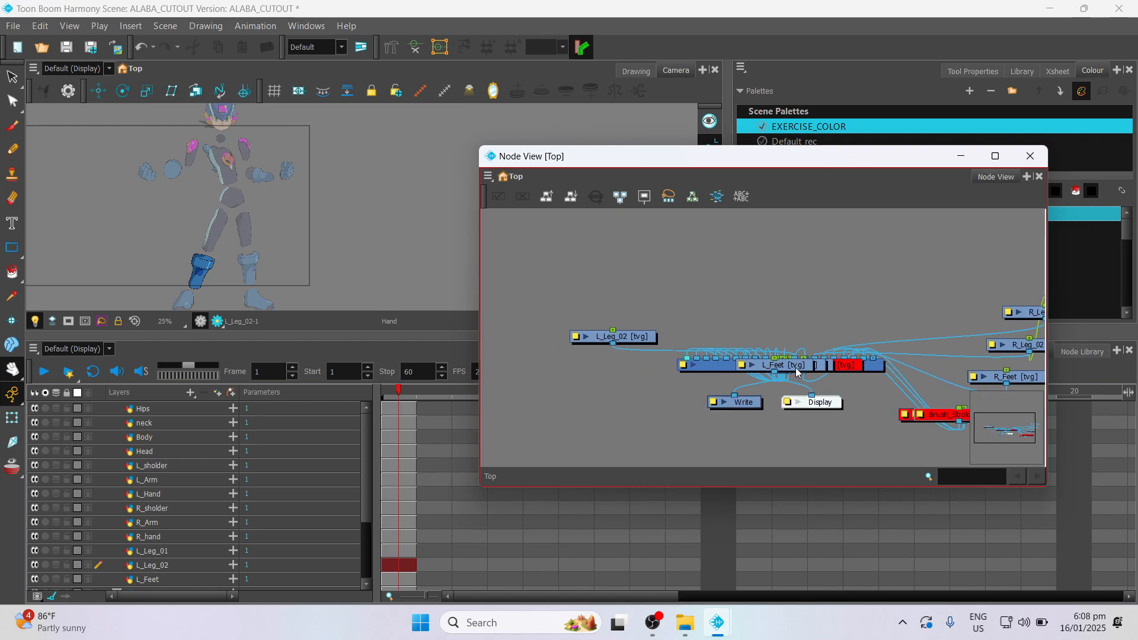
pyautogui.moveTo(797, 372); pyautogui.dragTo(587, 372)
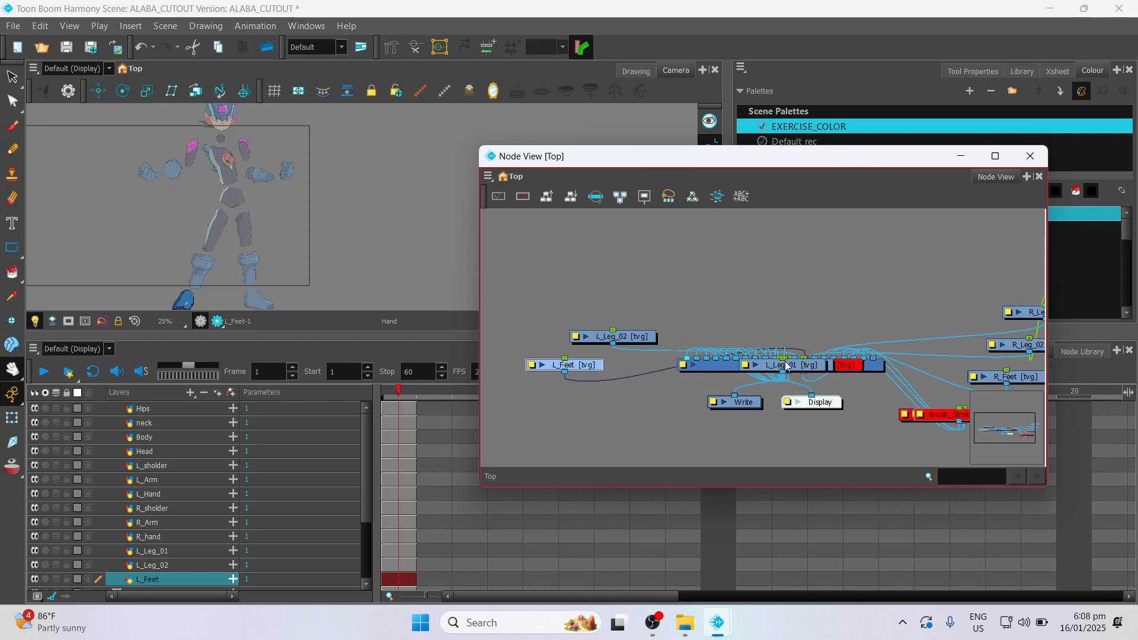
# - Pull L_Leg_01 out of the stack and arrange the left leg nodes to the left of the composite, with L_Leg_01 above L_Leg_02 and L_Feet
pyautogui.moveTo(800, 372); pyautogui.dragTo(621, 322)
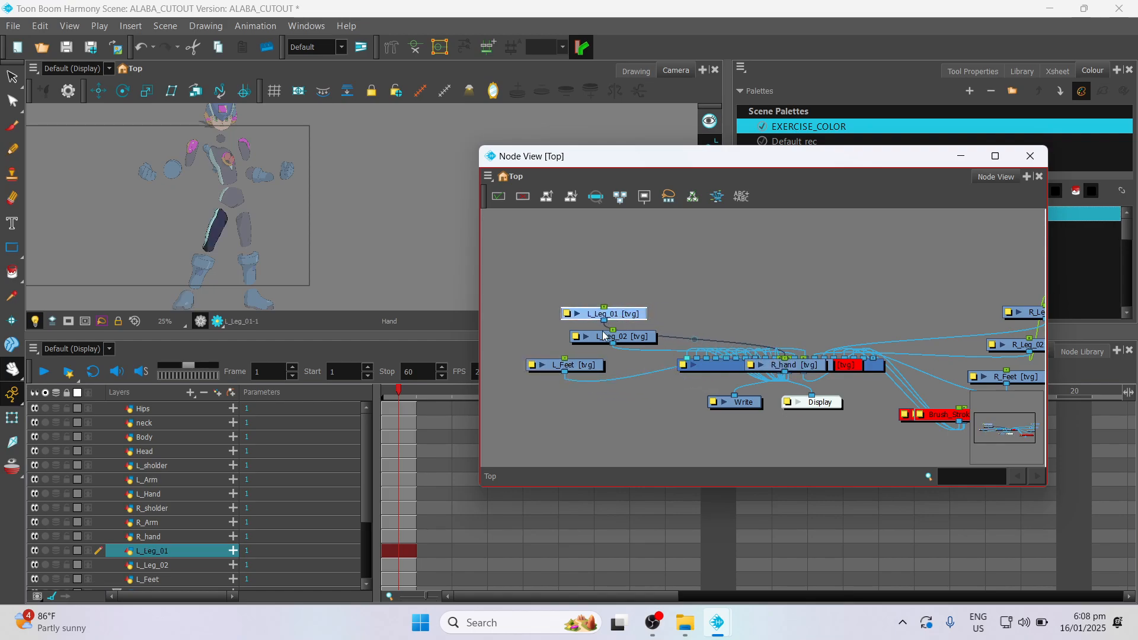
pyautogui.moveTo(496, 265); pyautogui.dragTo(659, 402)
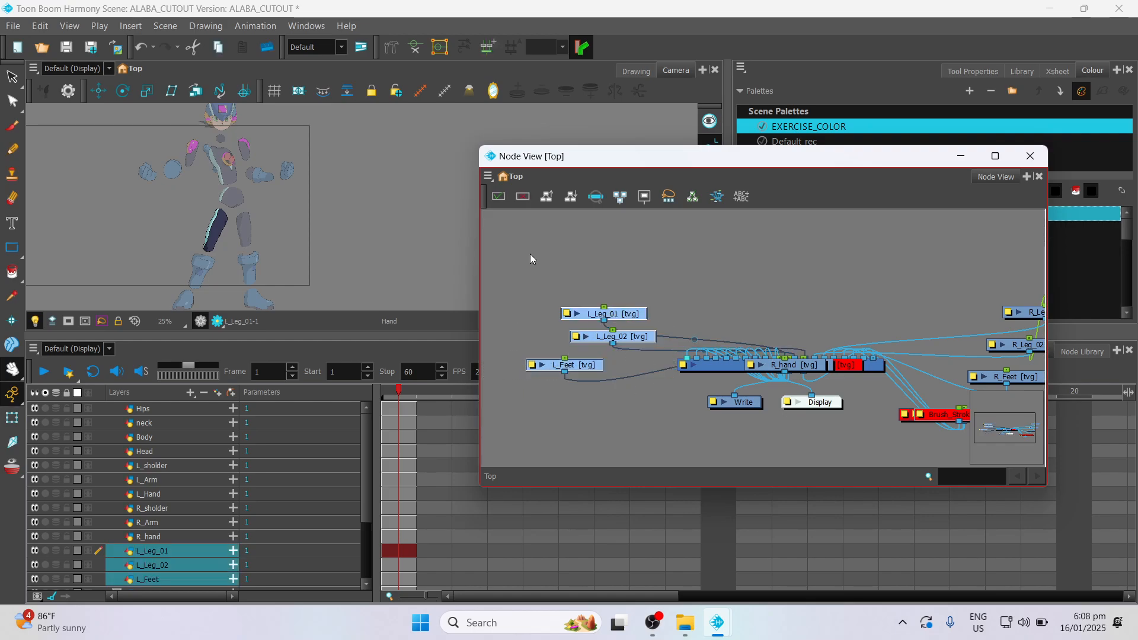
pyautogui.moveTo(496, 254); pyautogui.dragTo(649, 428)
pyautogui.moveTo(588, 319); pyautogui.dragTo(562, 349)
pyautogui.click(561, 373)
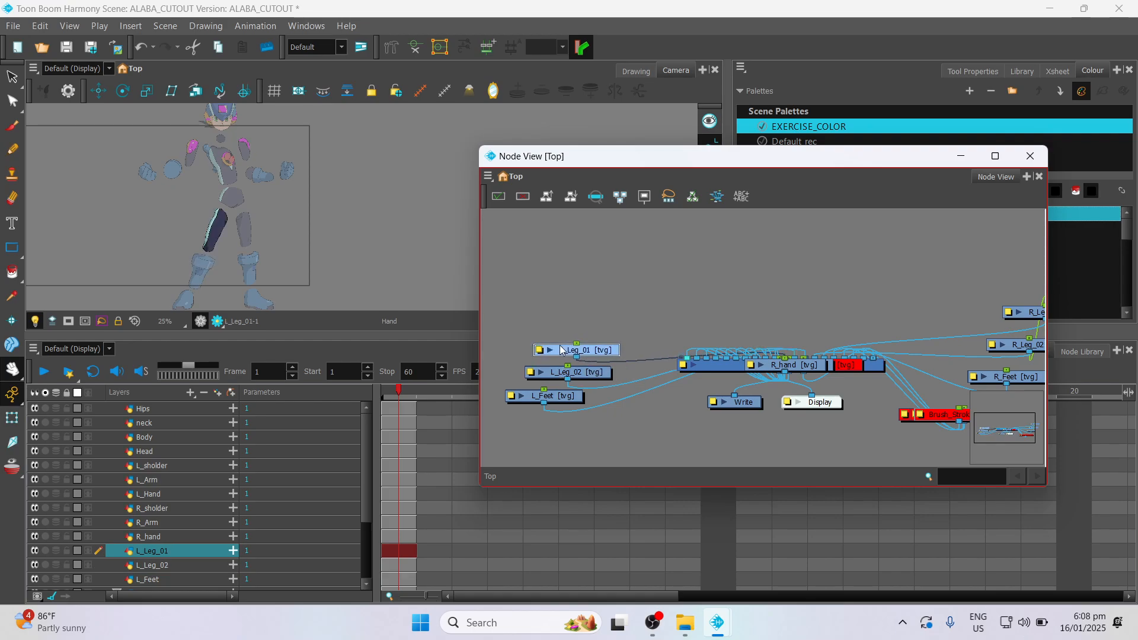
# - Select the R_Leg_01, R_Leg_02 and R_Feet nodes and move them together slightly farther right and down from the composite
pyautogui.click(771, 366)
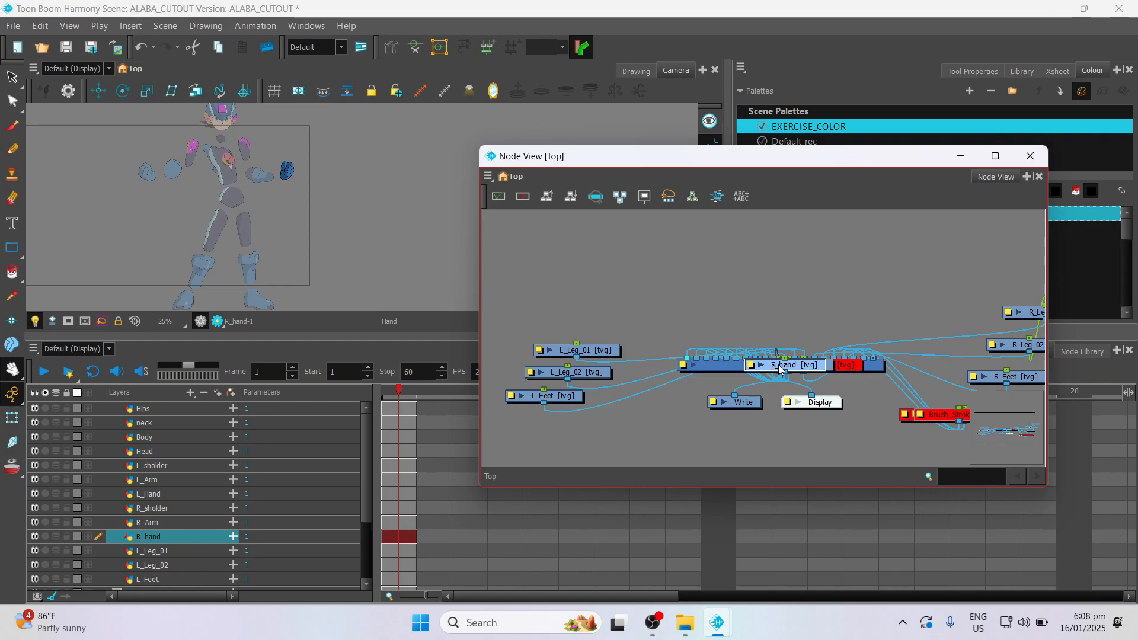
pyautogui.moveTo(1014, 427); pyautogui.dragTo(1027, 425)
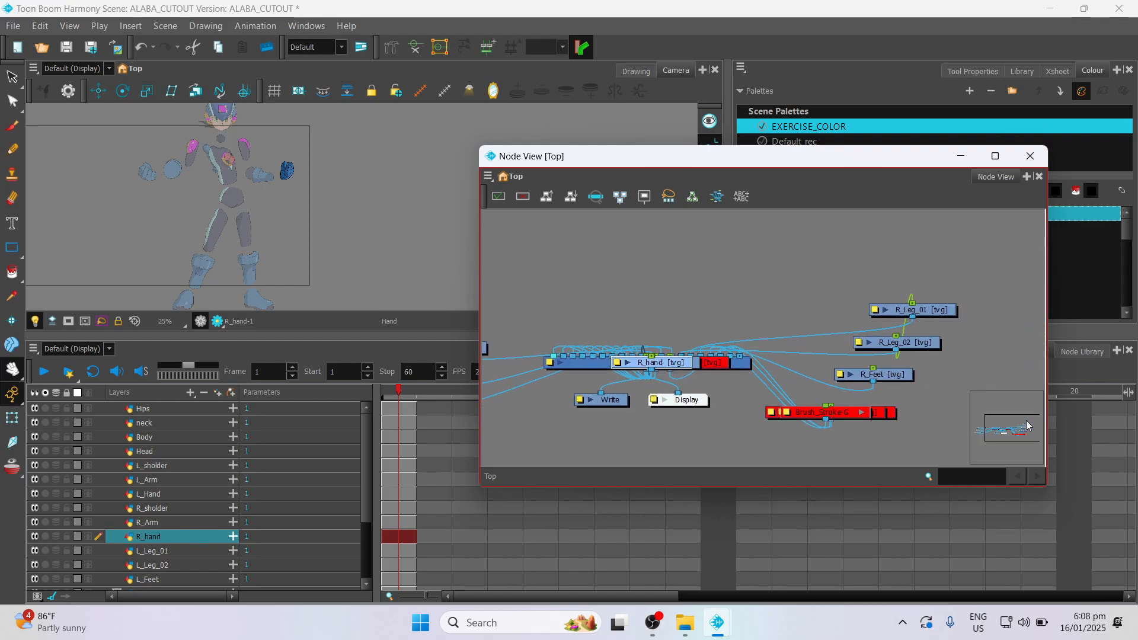
pyautogui.moveTo(849, 275); pyautogui.dragTo(951, 386)
pyautogui.moveTo(893, 315); pyautogui.dragTo(938, 331)
# - Pull the right arm nodes out of the stack and place them above the right leg nodes, ordered R_sholder, R_Arm, R_hand from top to bottom
pyautogui.click(672, 367)
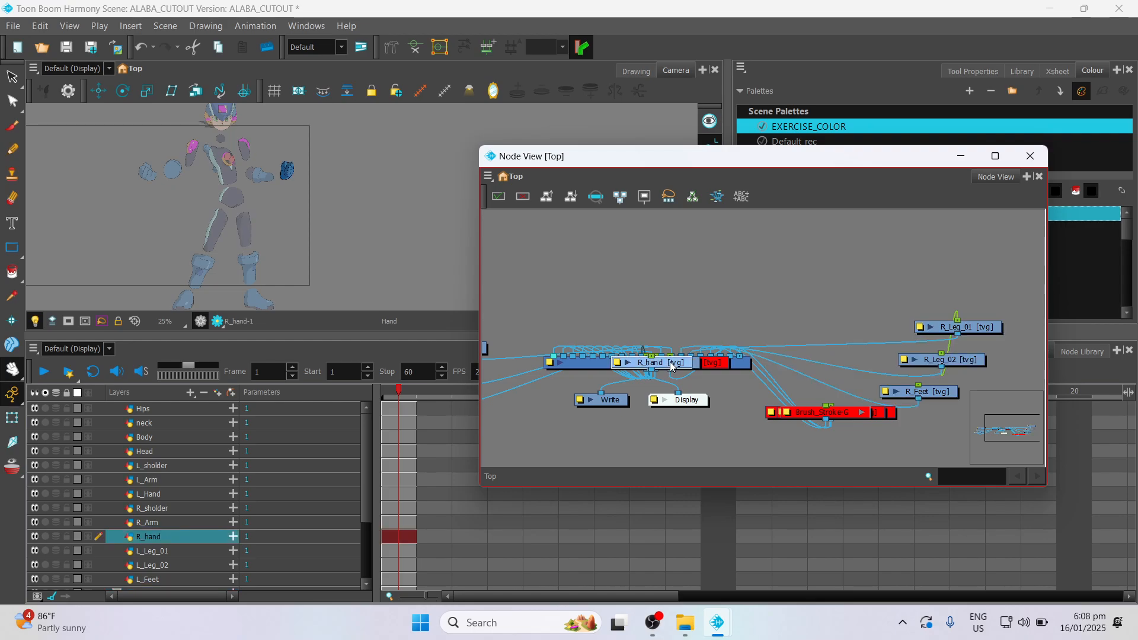
pyautogui.moveTo(674, 365); pyautogui.dragTo(932, 278)
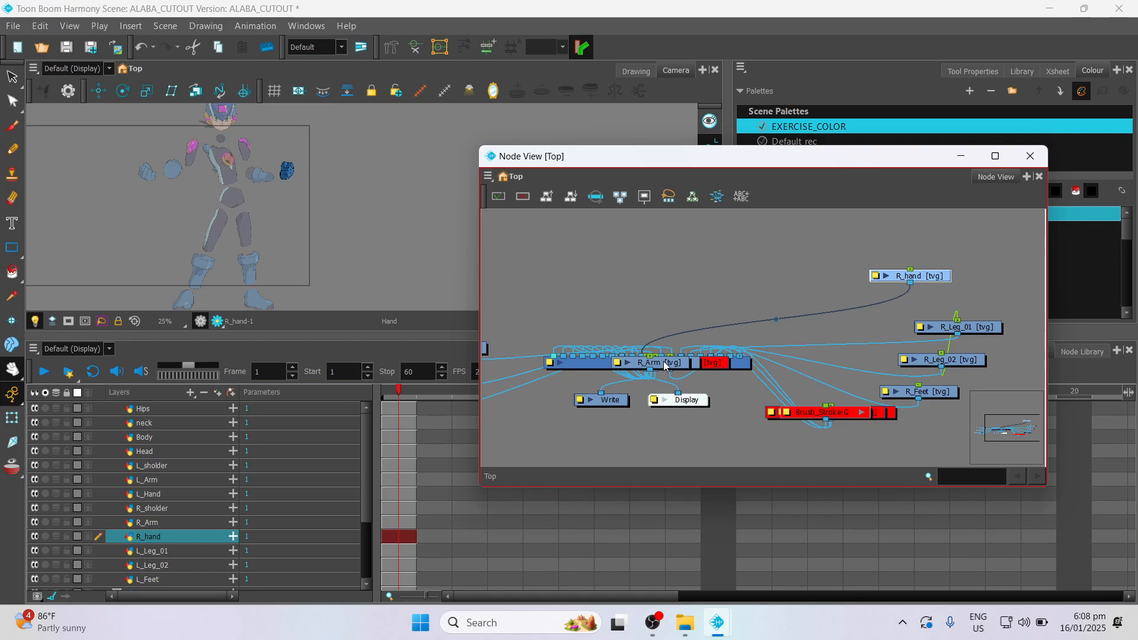
pyautogui.moveTo(665, 366); pyautogui.dragTo(897, 251)
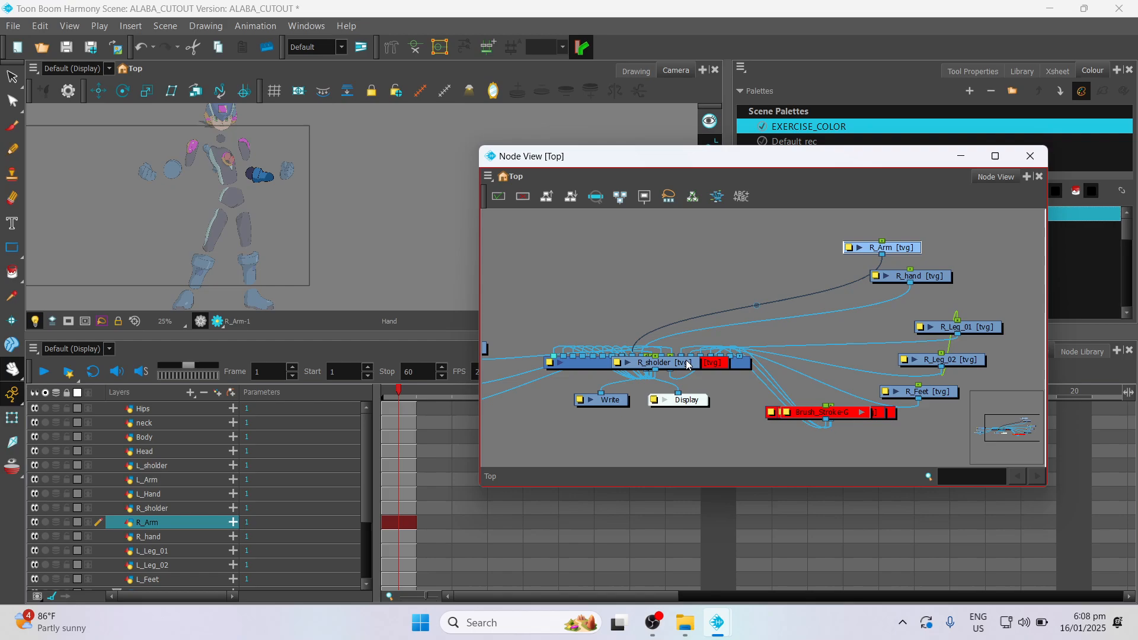
pyautogui.moveTo(690, 364); pyautogui.dragTo(878, 229)
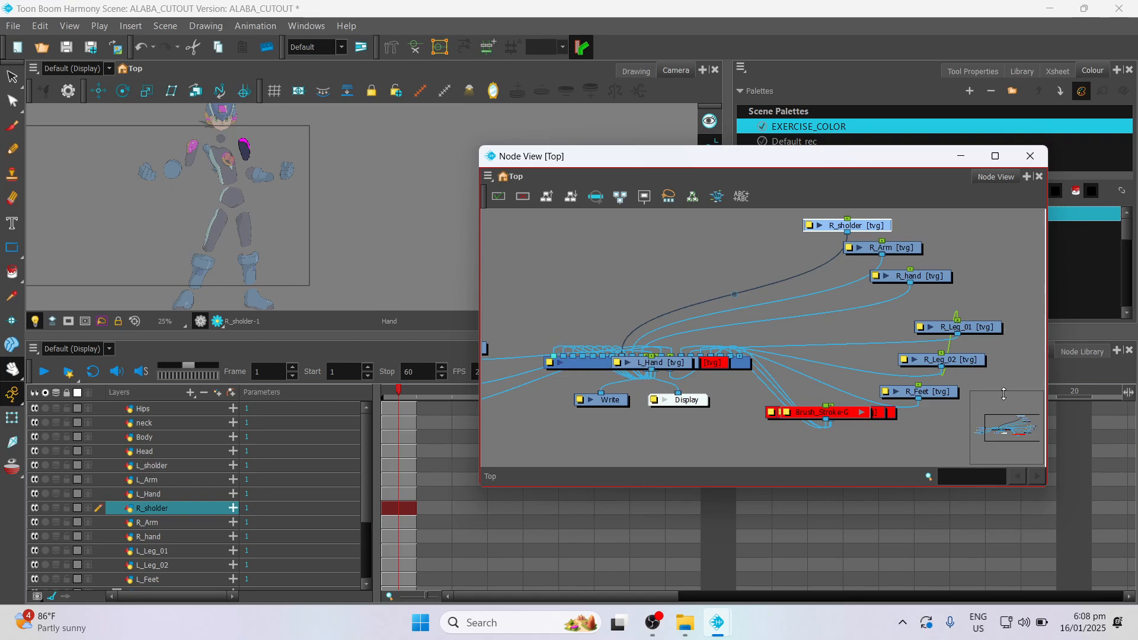
# - Pull the left arm nodes out of the stack and place them above the left leg nodes, ordered L_sholder, L_Arm, L_Hand from top to bottom
pyautogui.moveTo(1014, 428); pyautogui.dragTo(999, 427)
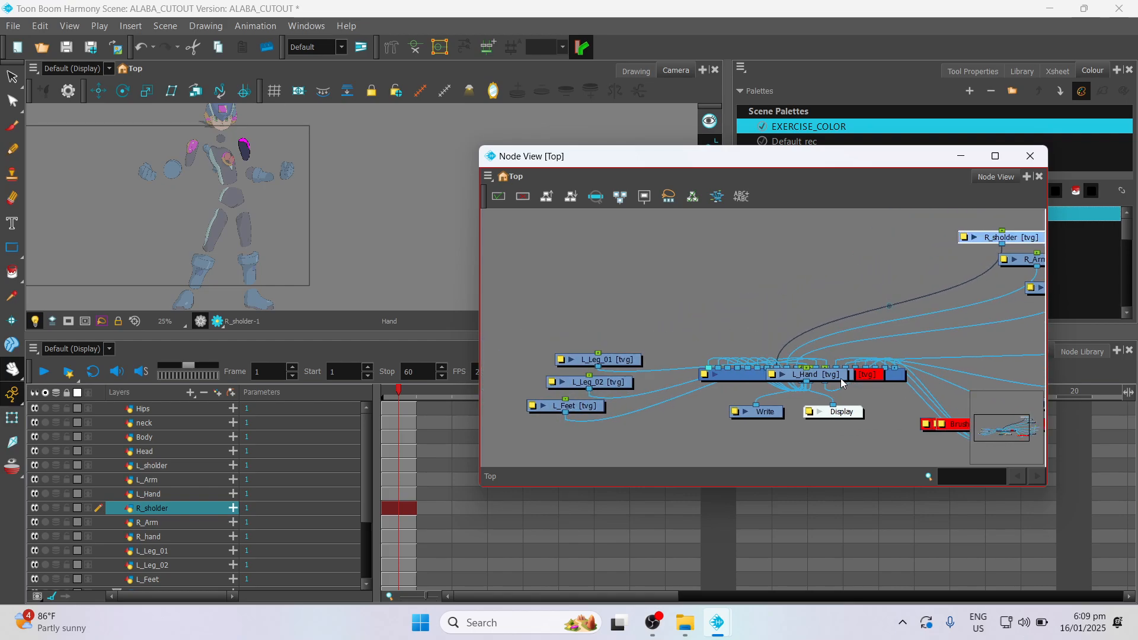
pyautogui.moveTo(828, 380); pyautogui.dragTo(568, 311)
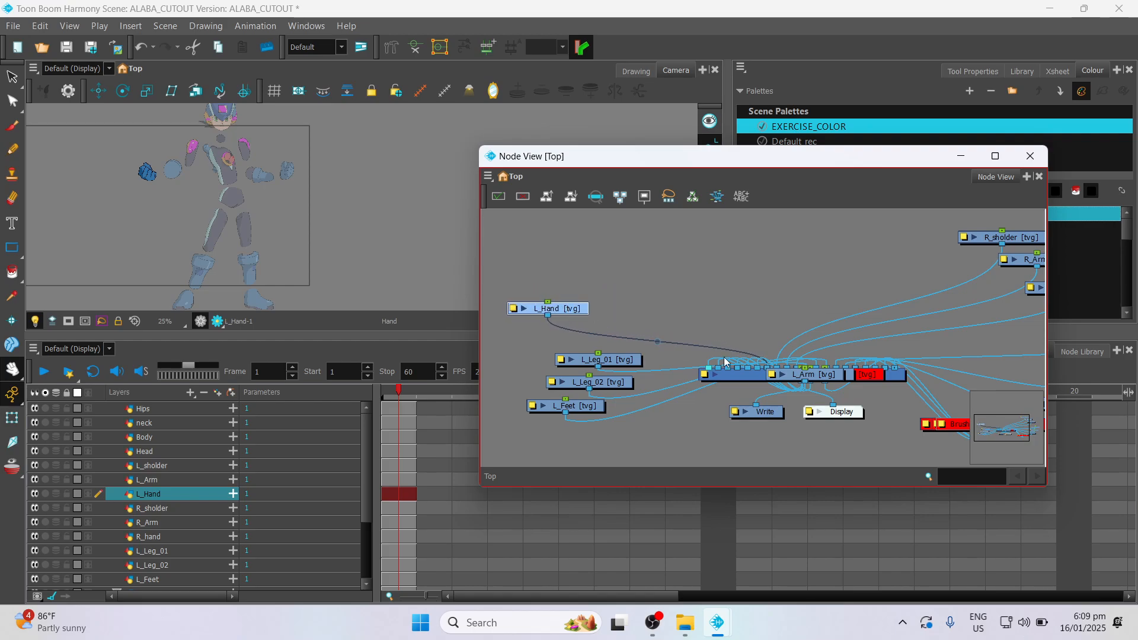
pyautogui.moveTo(816, 380); pyautogui.dragTo(585, 284)
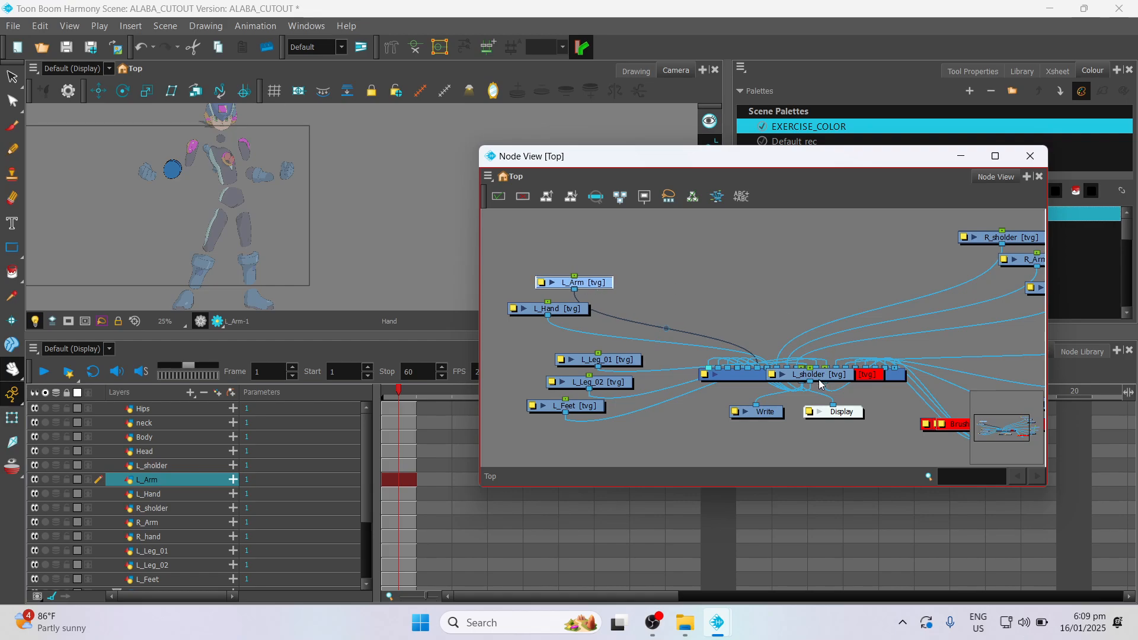
pyautogui.moveTo(819, 384); pyautogui.dragTo(610, 254)
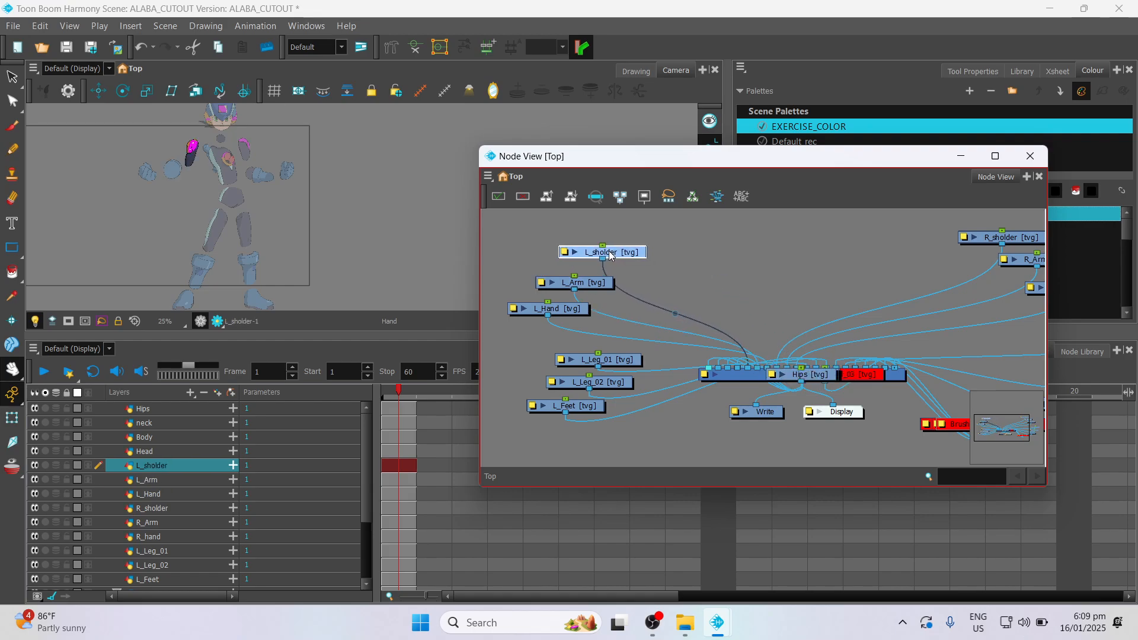
# - Place the Hips, neck and Body nodes above the composite, with neck highest, Body below it and Hips lowest
pyautogui.moveTo(1005, 429); pyautogui.dragTo(1015, 428)
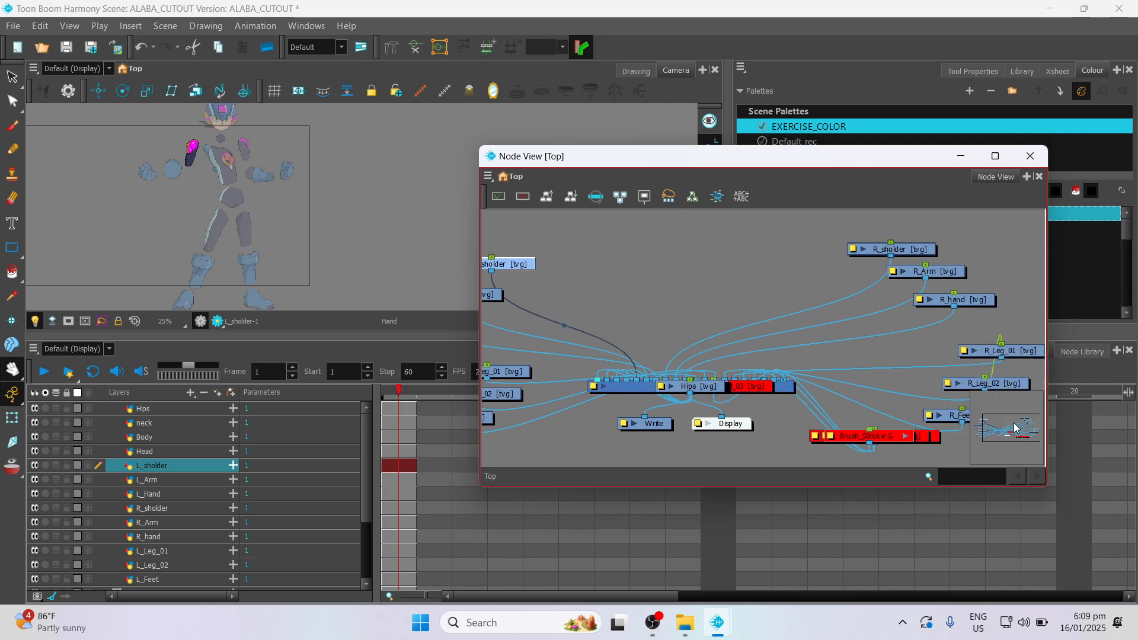
pyautogui.moveTo(721, 393); pyautogui.dragTo(673, 277)
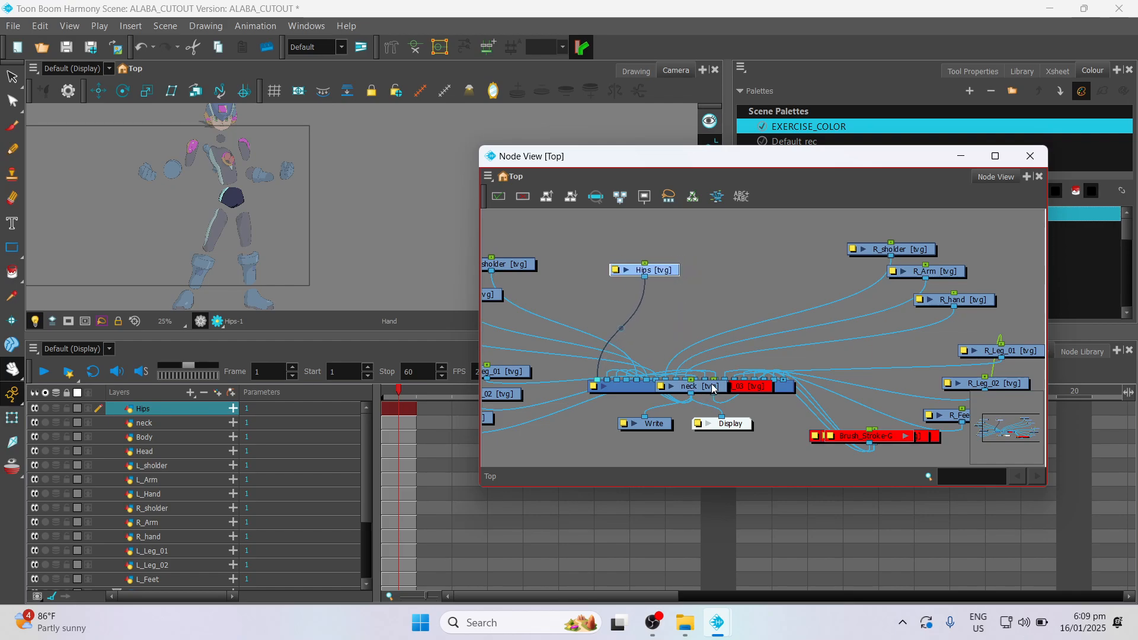
pyautogui.moveTo(714, 388); pyautogui.dragTo(669, 339)
pyautogui.moveTo(1011, 423); pyautogui.dragTo(1020, 440)
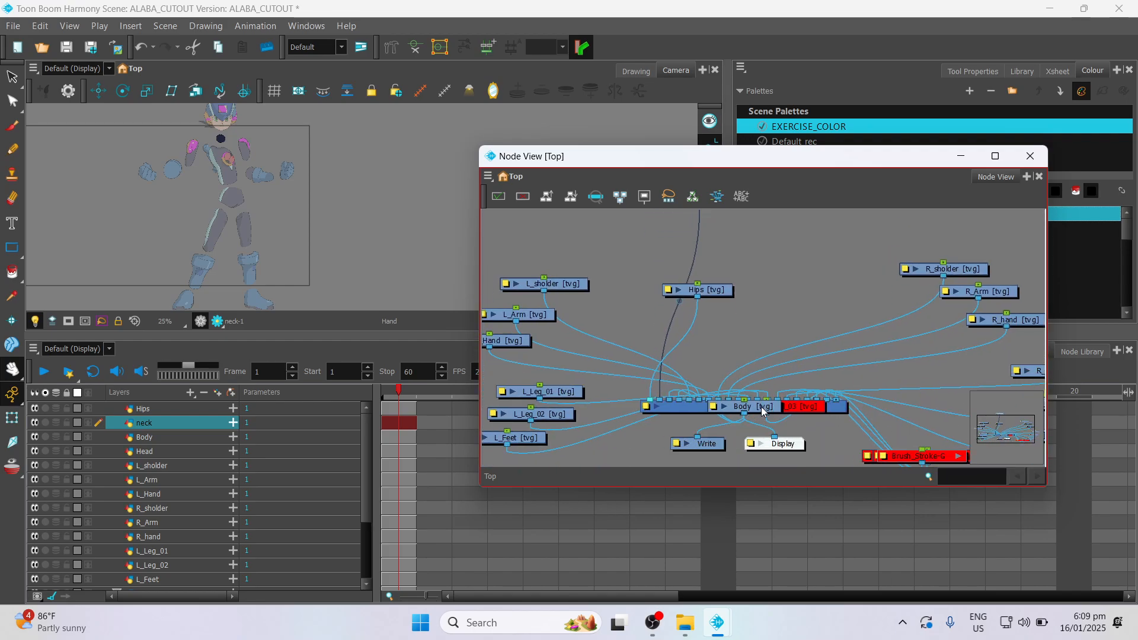
pyautogui.moveTo(763, 411); pyautogui.dragTo(753, 236)
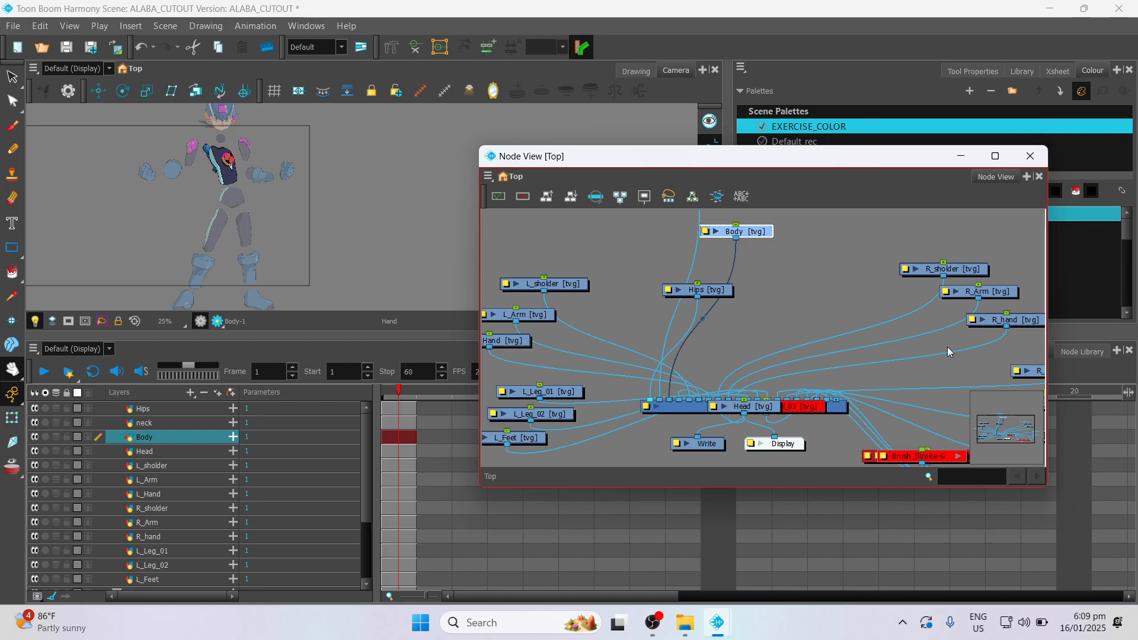
pyautogui.moveTo(1008, 428); pyautogui.dragTo(1002, 407)
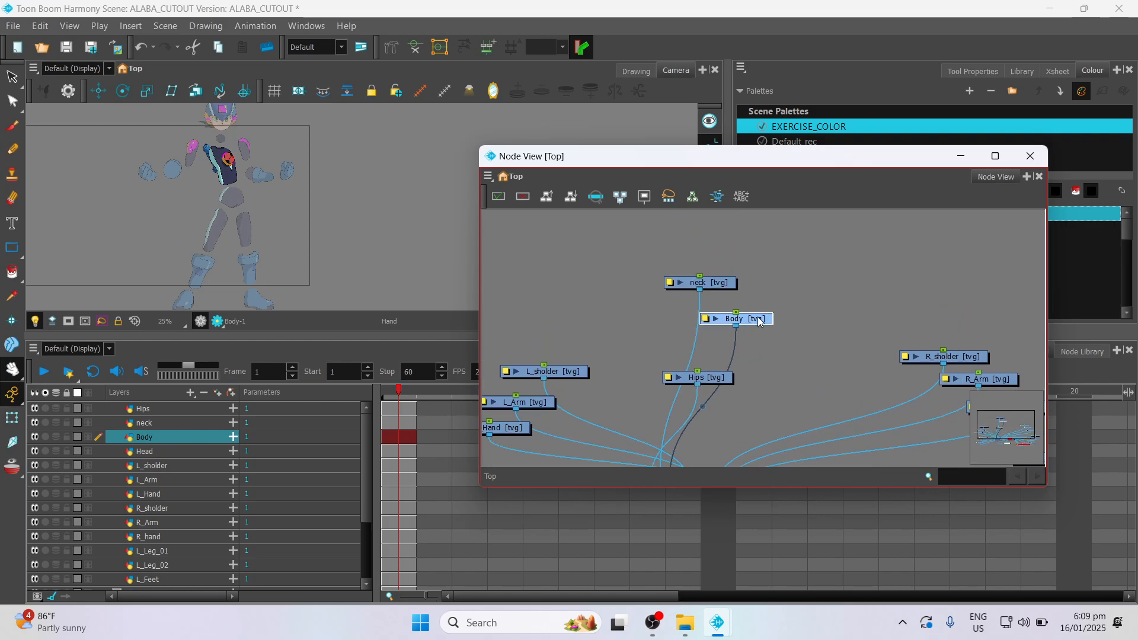
pyautogui.moveTo(759, 322)
pyautogui.mouseDown()
pyautogui.moveTo(752, 333)
pyautogui.moveTo(772, 333)
pyautogui.mouseUp()
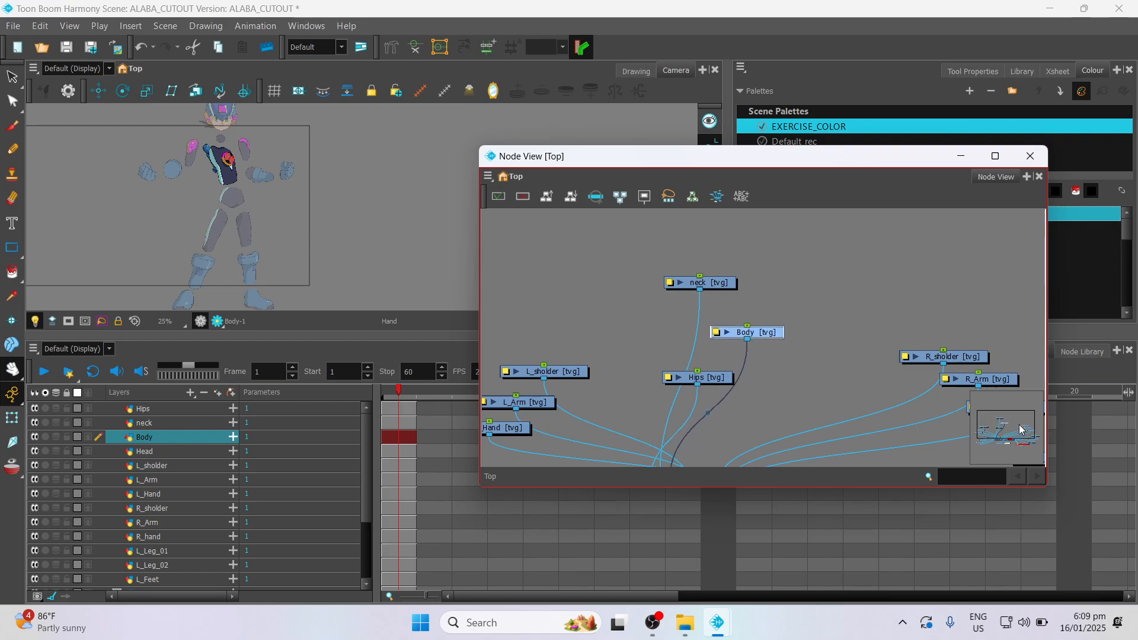
# - Pull the Head node out of the stack and place it above the neck node
pyautogui.moveTo(1021, 430); pyautogui.dragTo(1012, 439)
pyautogui.click(744, 354)
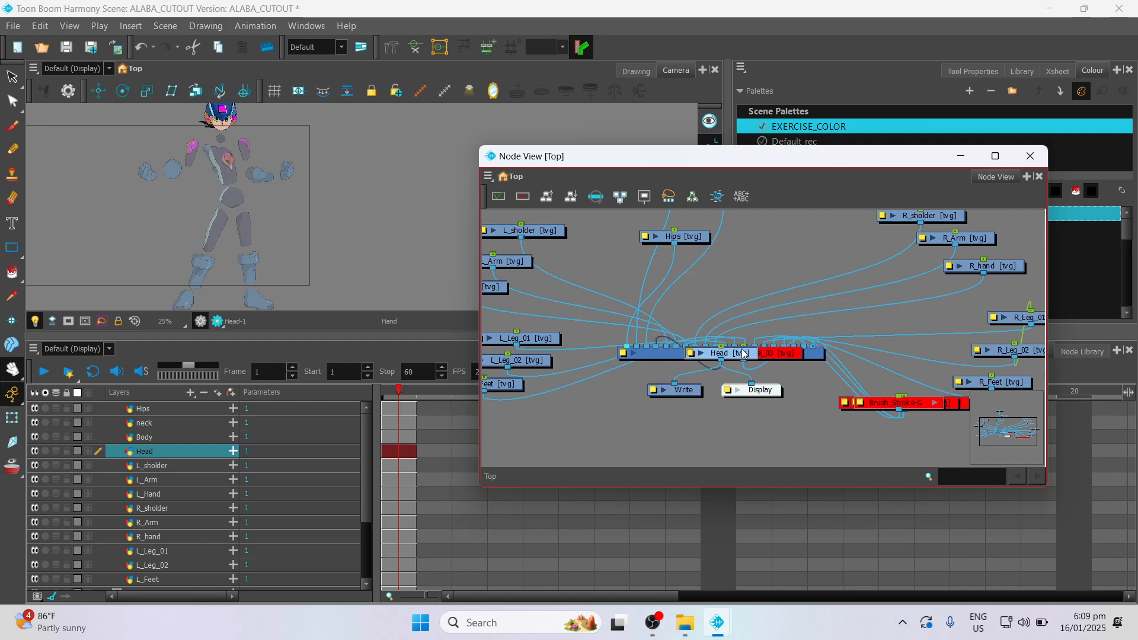
pyautogui.moveTo(744, 354); pyautogui.dragTo(715, 422)
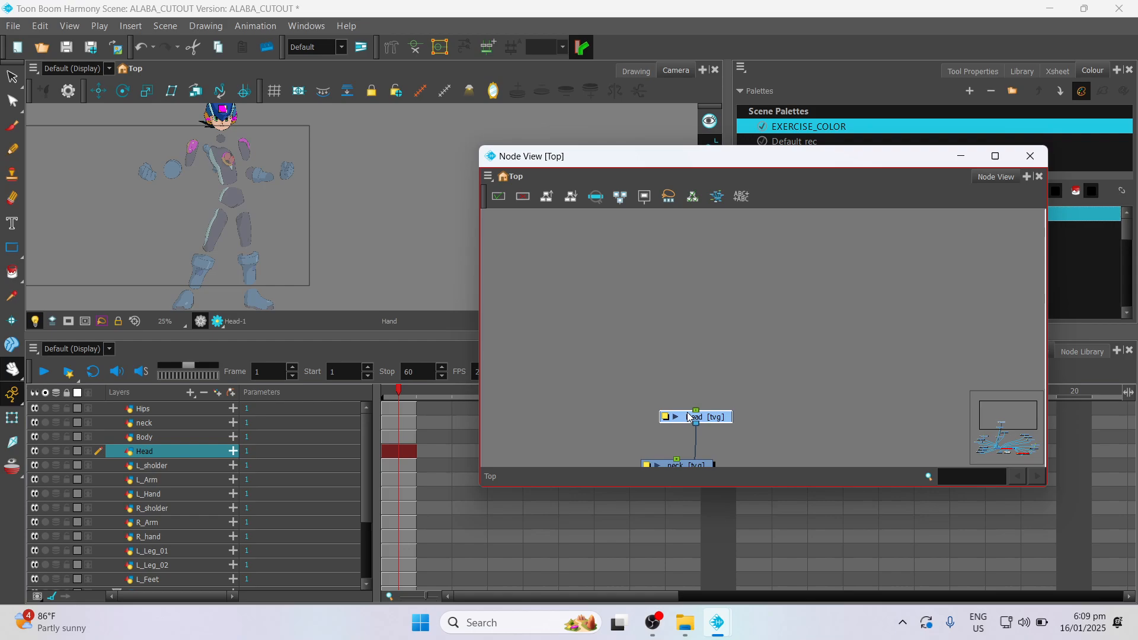
pyautogui.moveTo(365, 473); pyautogui.dragTo(371, 446)
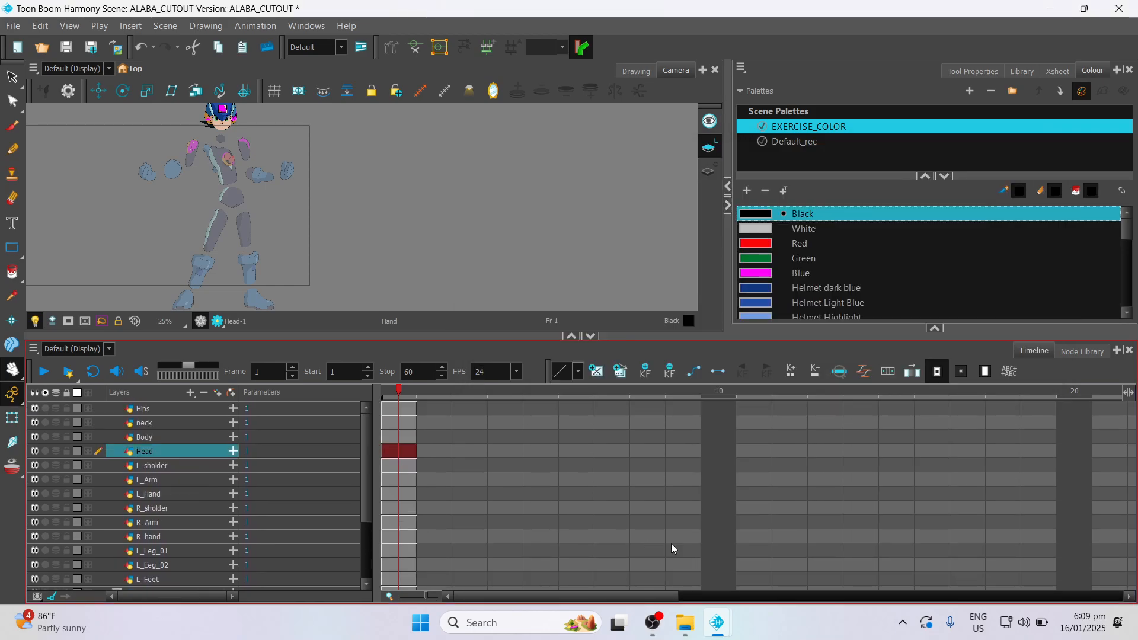
# - Bring the floating Node View window back in front of the main window
pyautogui.click(686, 625)
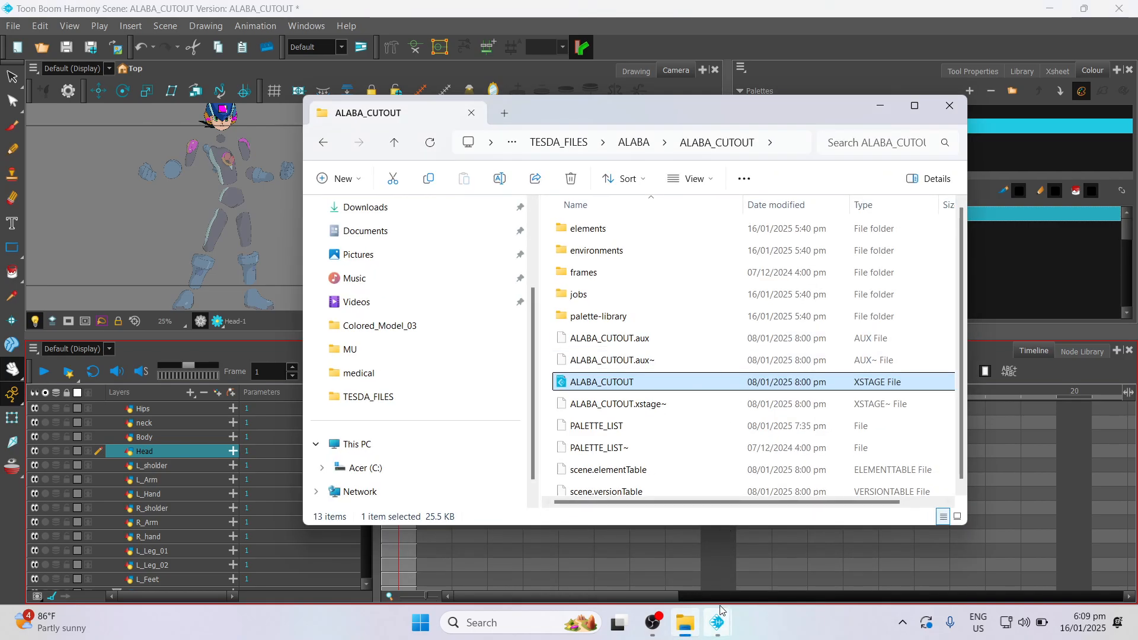
pyautogui.click(880, 113)
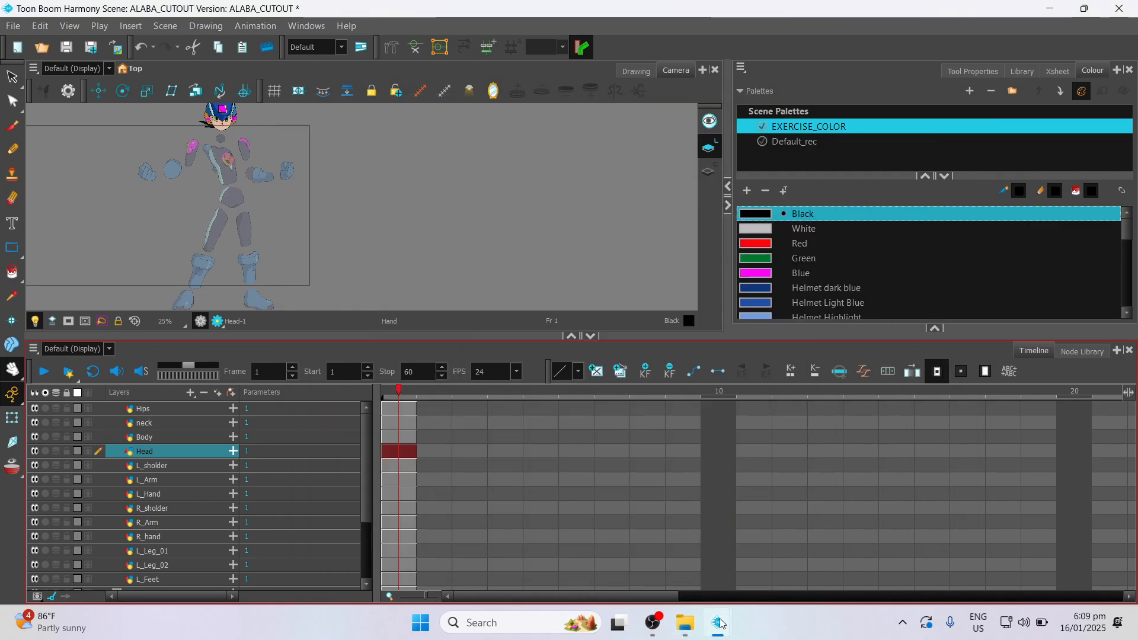
pyautogui.moveTo(718, 624)
pyautogui.click(792, 499)
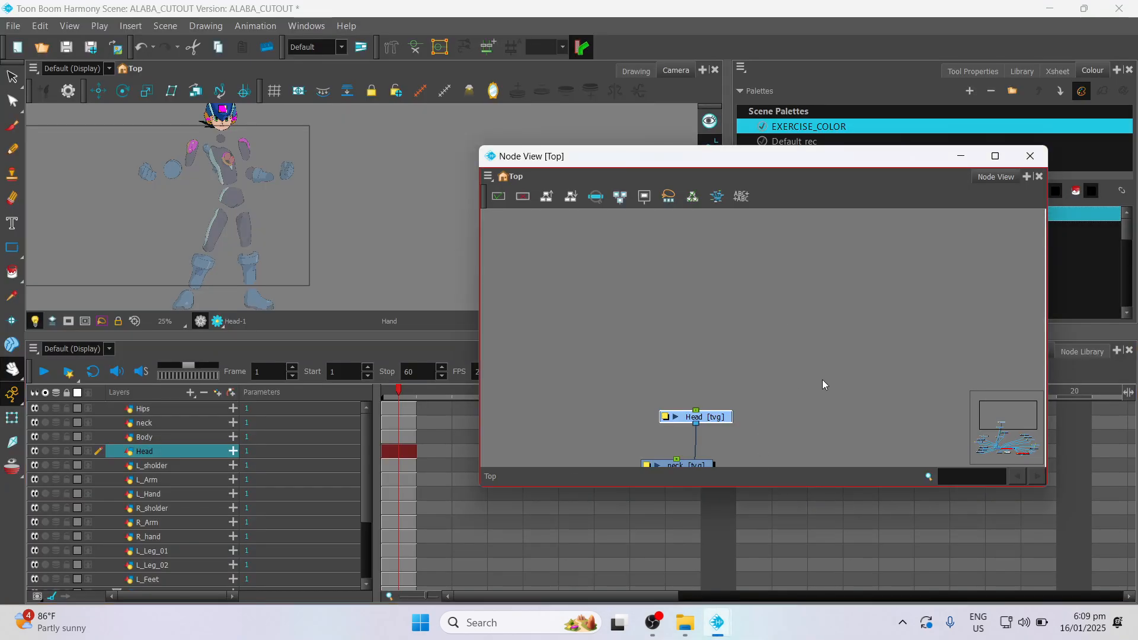
# - Move the Head node slightly up and to the right to leave more space above the neck node
pyautogui.moveTo(997, 424); pyautogui.dragTo(998, 441)
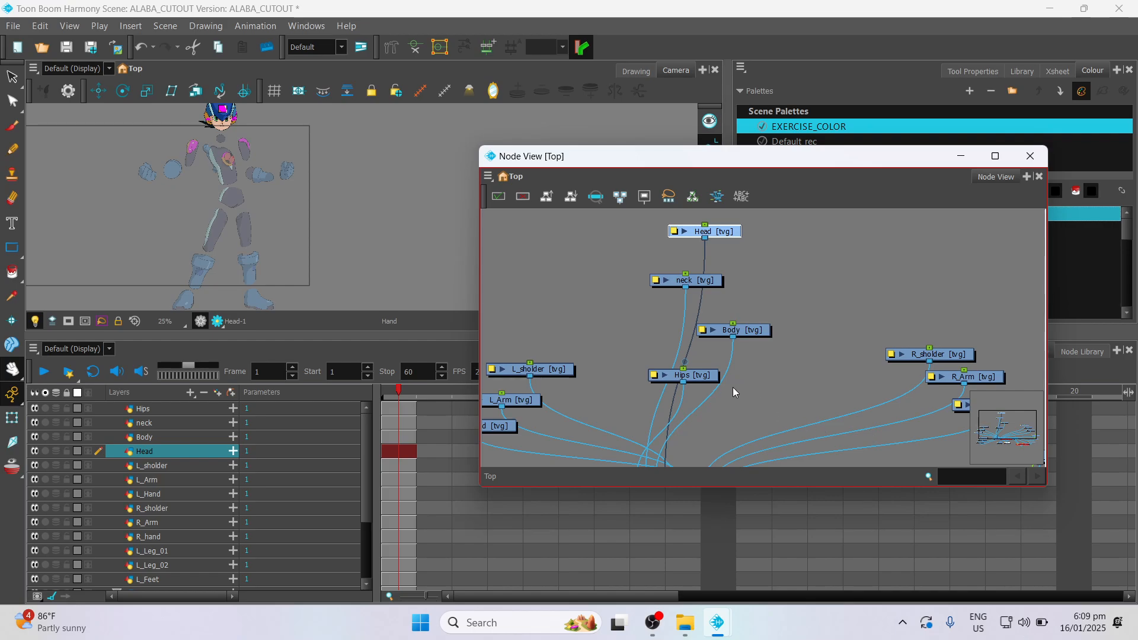
pyautogui.scroll(1, 751, 364)
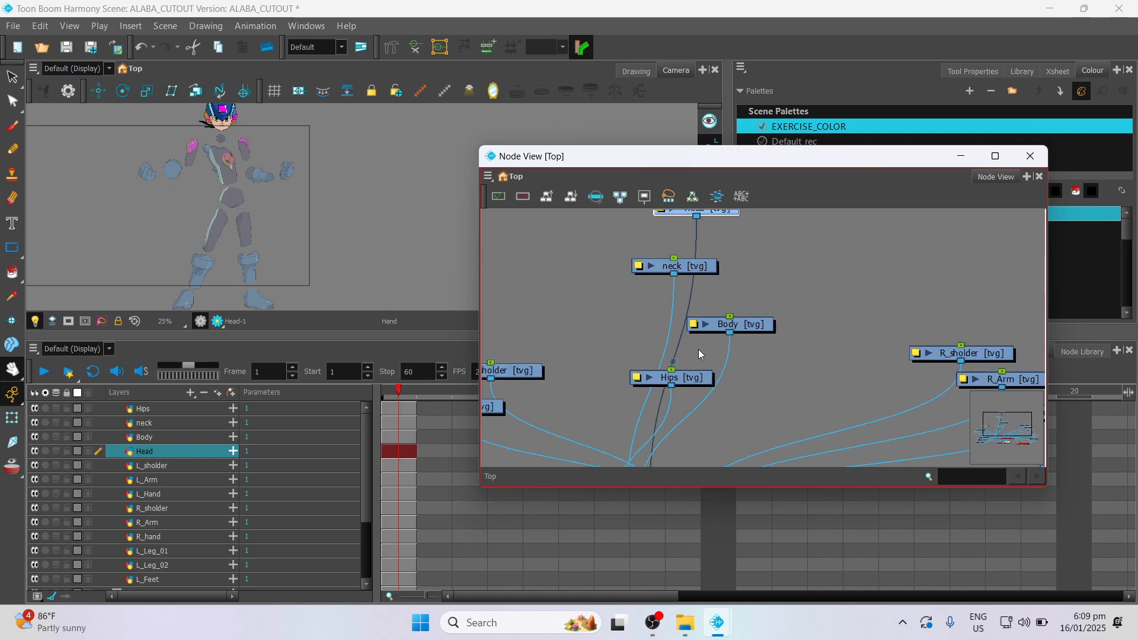
pyautogui.moveTo(783, 249); pyautogui.dragTo(752, 304)
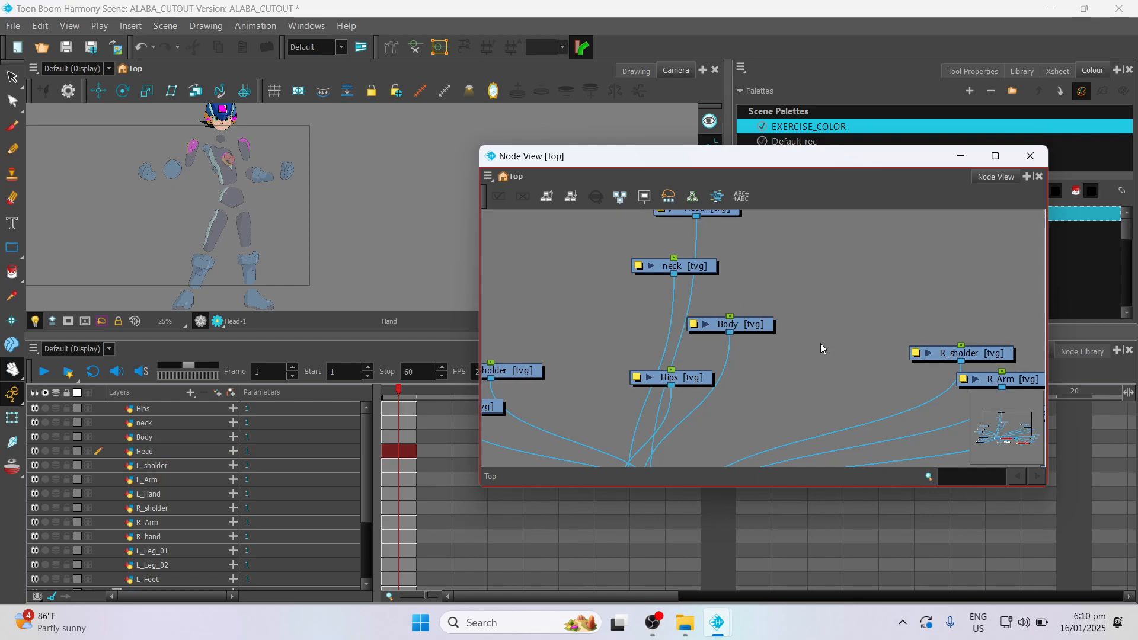
pyautogui.scroll(1, 821, 344)
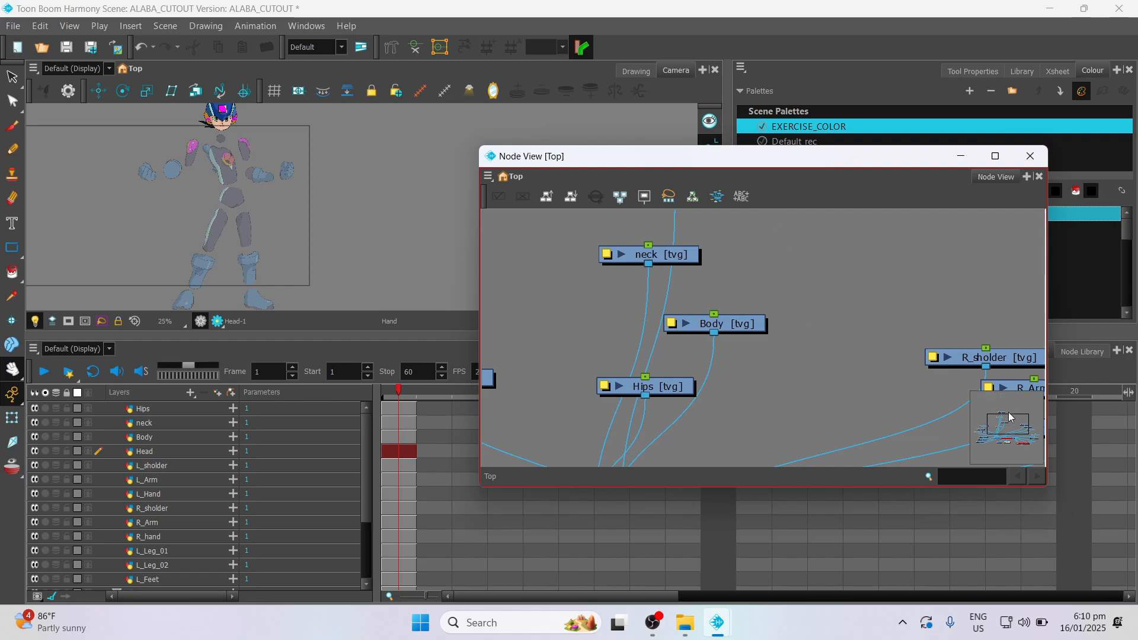
pyautogui.moveTo(1011, 417); pyautogui.dragTo(1008, 404)
pyautogui.click(691, 310)
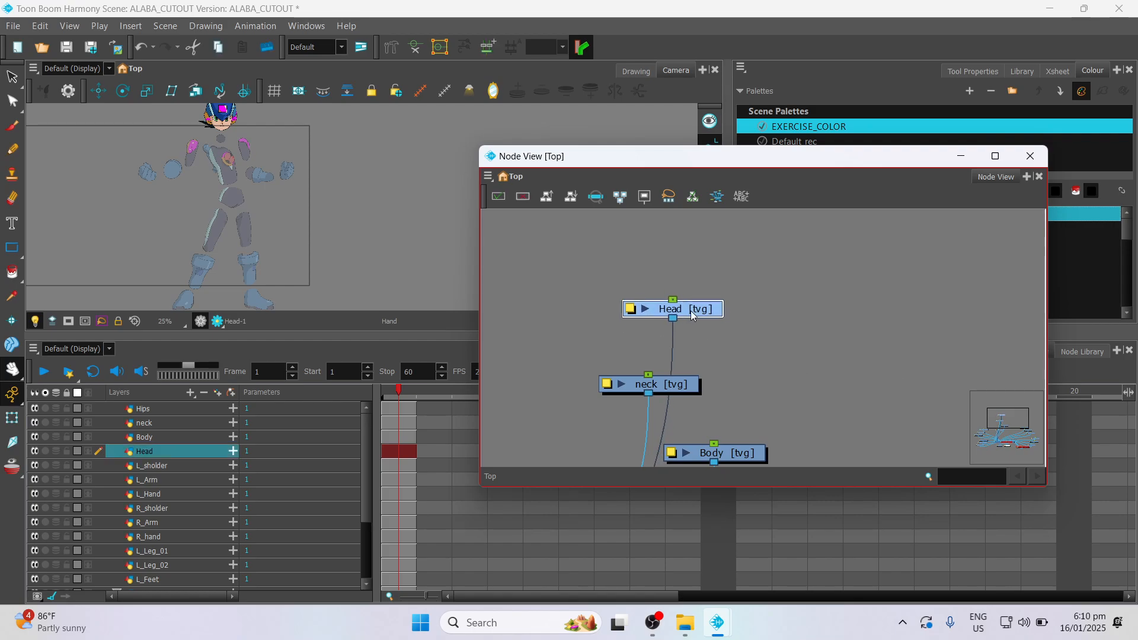
pyautogui.moveTo(691, 313); pyautogui.dragTo(713, 286)
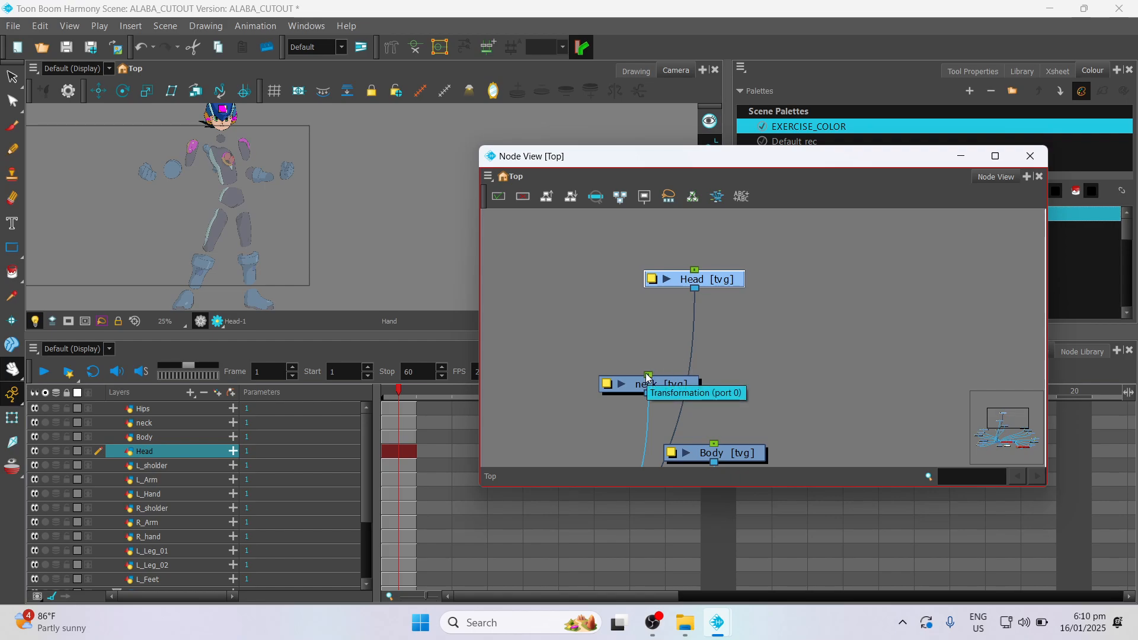
# - Parent the neck to the Head by connecting the neck node's transformation input to the Head node's output
pyautogui.scroll(1, 694, 334)
pyautogui.moveTo(796, 166); pyautogui.dragTo(742, 171)
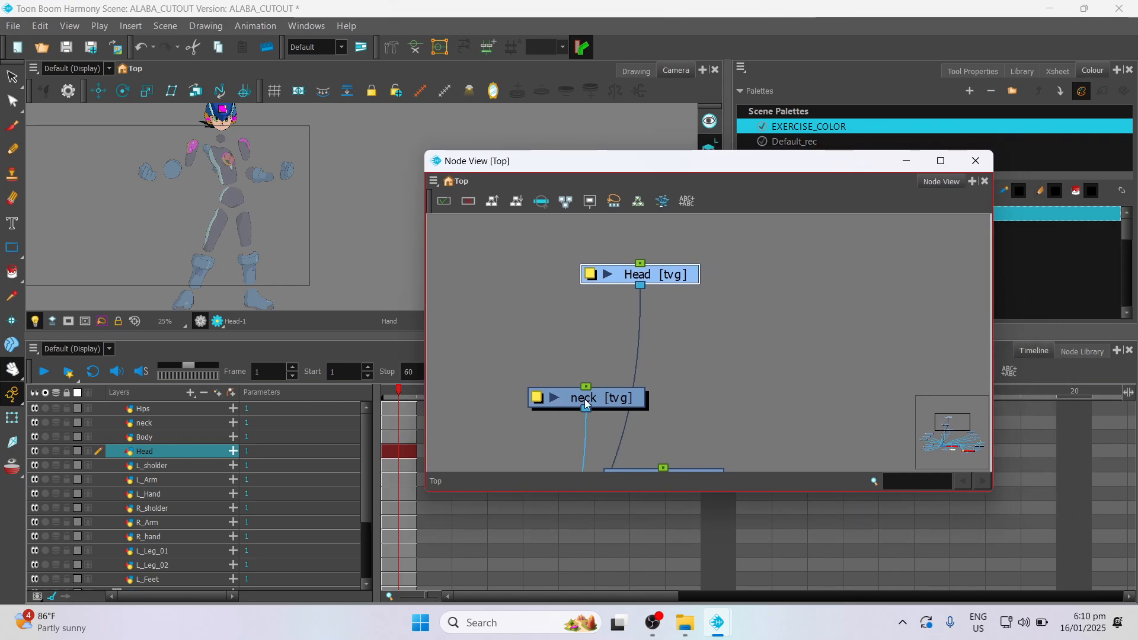
pyautogui.moveTo(588, 387); pyautogui.dragTo(646, 291)
pyautogui.moveTo(587, 385); pyautogui.dragTo(640, 289)
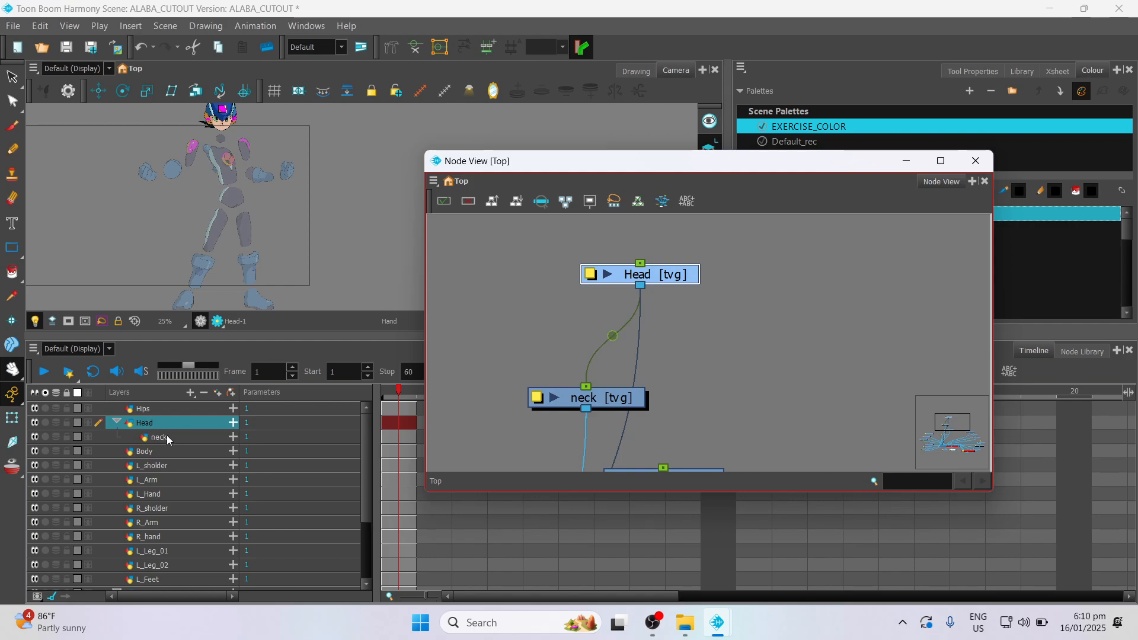
# - Move the neck node closer below Head, then place Body below the neck and connect its transformation input to the neck's output
pyautogui.moveTo(588, 408); pyautogui.dragTo(591, 349)
pyautogui.scroll(-1, 691, 354)
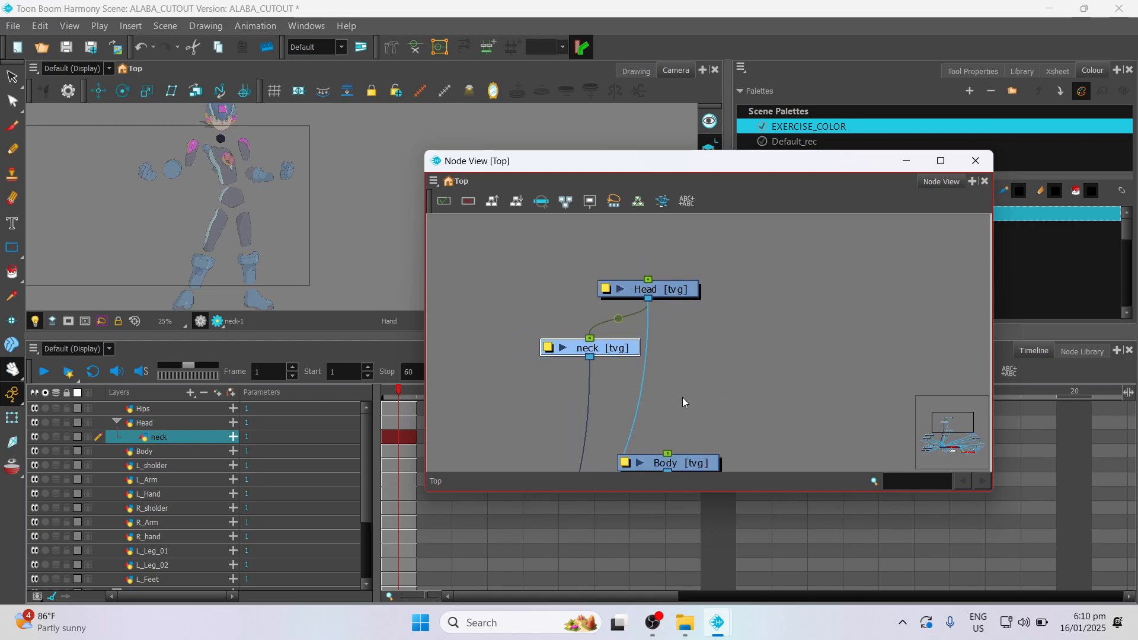
pyautogui.click(674, 461)
pyautogui.moveTo(674, 461); pyautogui.dragTo(593, 356)
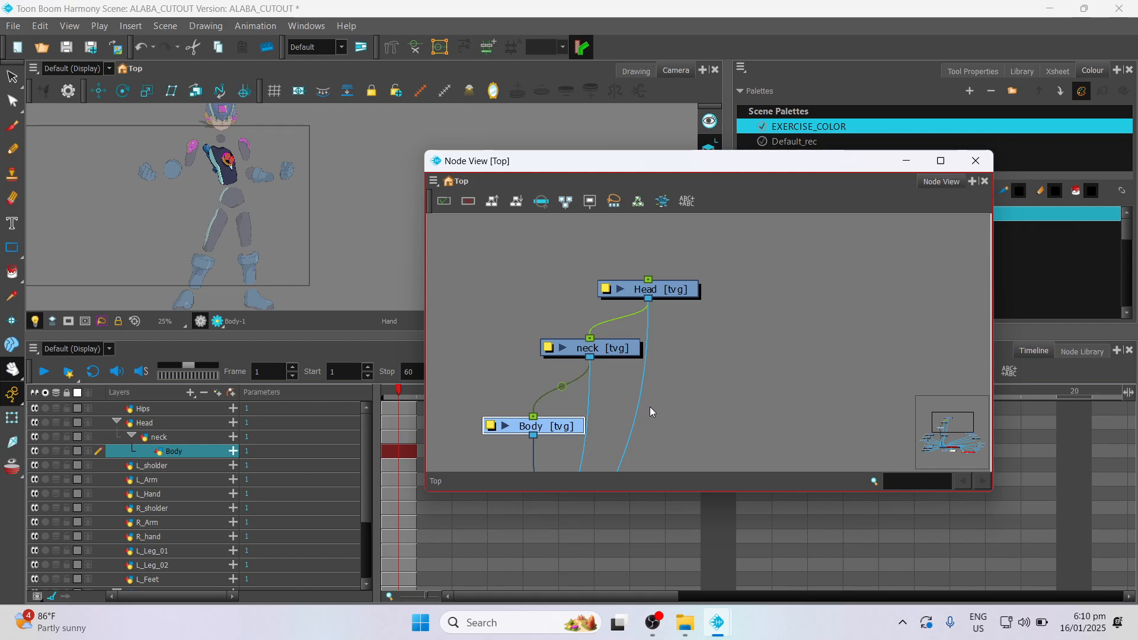
# - Parent the Hips to the Body by connecting the Hips node's transformation input to the Body node's output
pyautogui.click(629, 431)
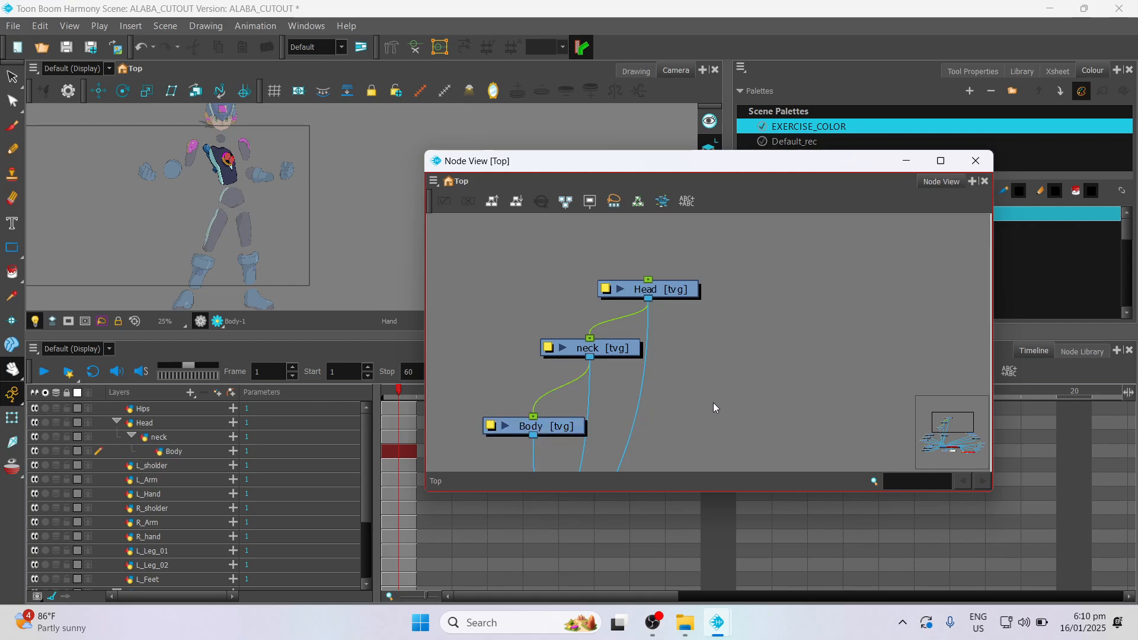
pyautogui.moveTo(952, 414); pyautogui.dragTo(950, 429)
pyautogui.moveTo(651, 403); pyautogui.dragTo(582, 307)
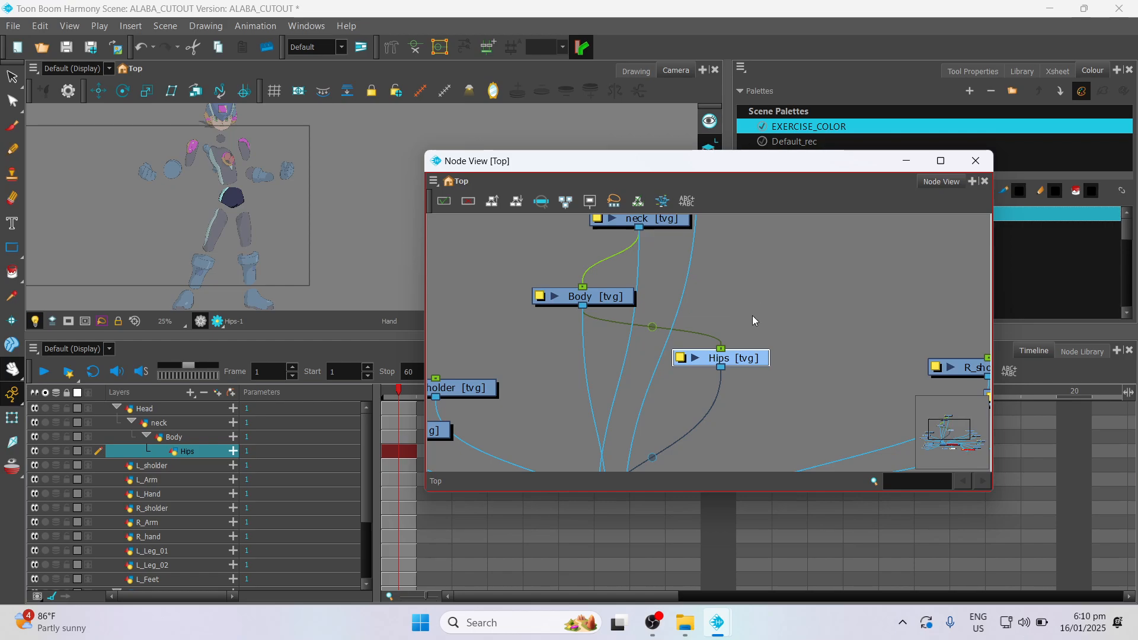
# - Build the left arm chain by parenting L_Arm to L_sholder and L_Hand to L_Arm
pyautogui.scroll(-2, 752, 320)
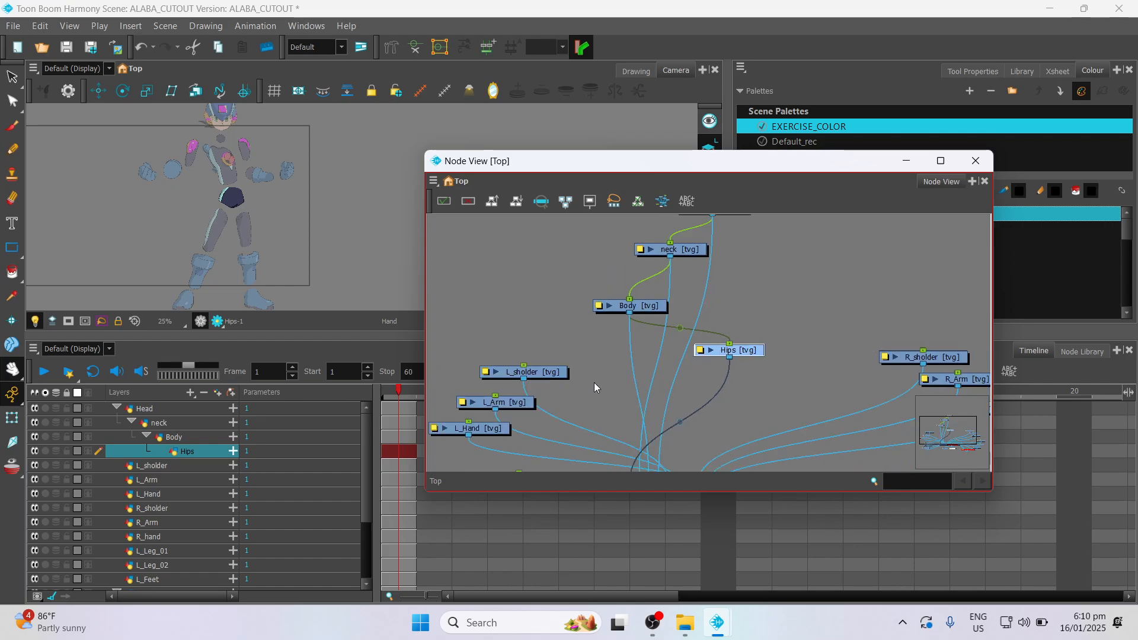
pyautogui.scroll(2, 602, 402)
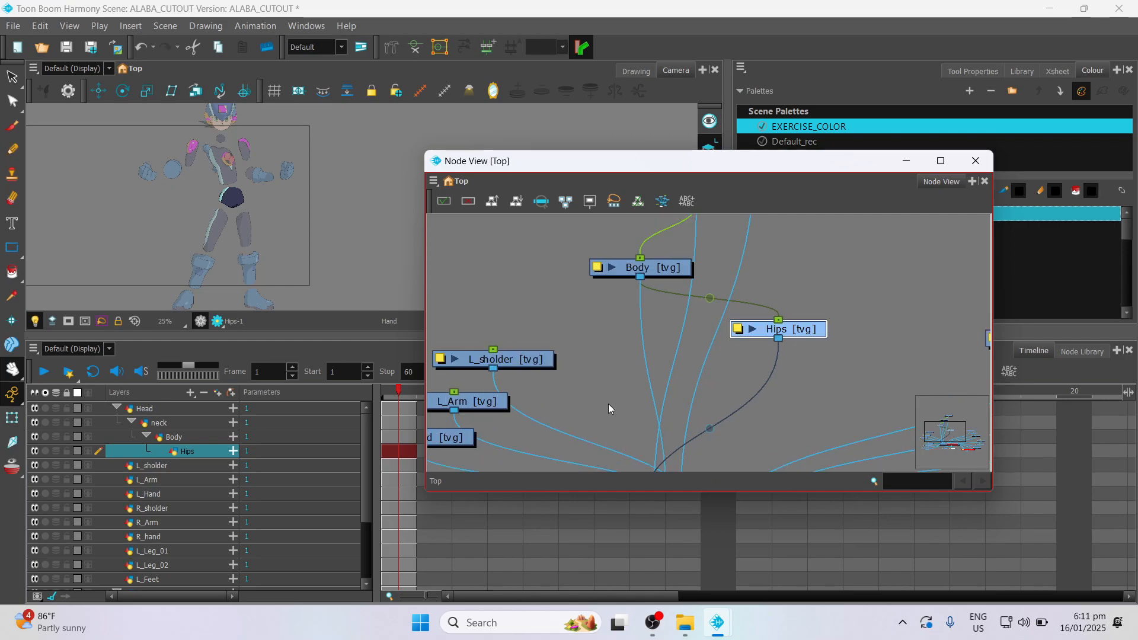
pyautogui.moveTo(578, 402); pyautogui.dragTo(652, 379)
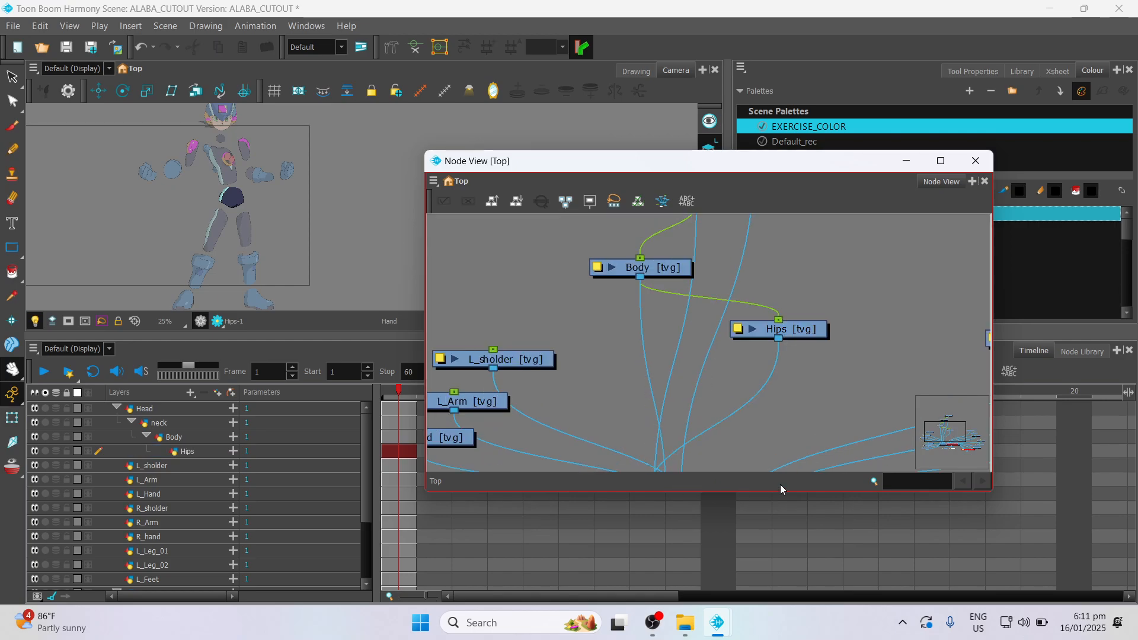
pyautogui.moveTo(951, 444); pyautogui.dragTo(914, 432)
pyautogui.scroll(2, 645, 376)
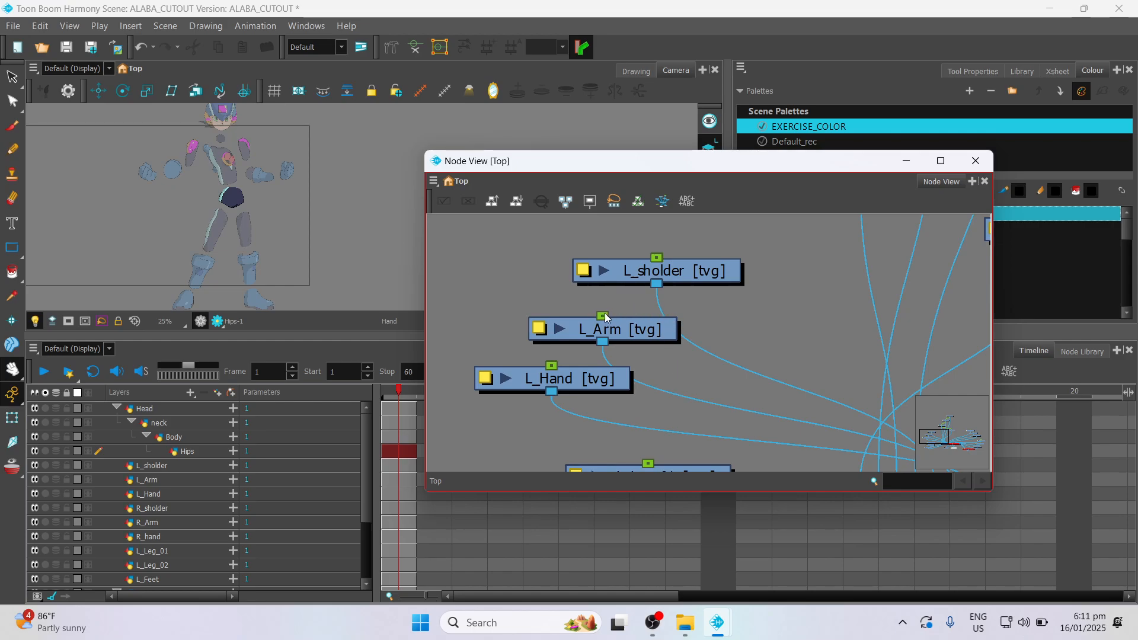
pyautogui.moveTo(605, 318); pyautogui.dragTo(663, 293)
pyautogui.moveTo(552, 366); pyautogui.dragTo(602, 341)
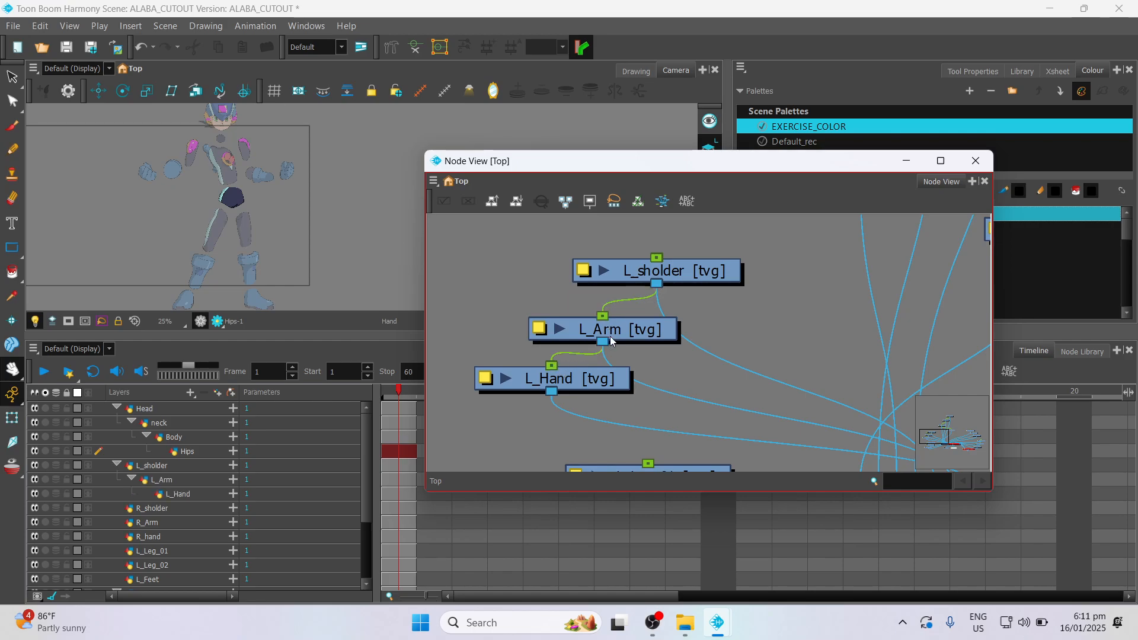
# - Space out the left leg nodes and parent L_Leg_02 to L_Leg_01 and L_Feet to L_Leg_02
pyautogui.moveTo(934, 436); pyautogui.dragTo(938, 453)
pyautogui.moveTo(634, 317); pyautogui.dragTo(666, 310)
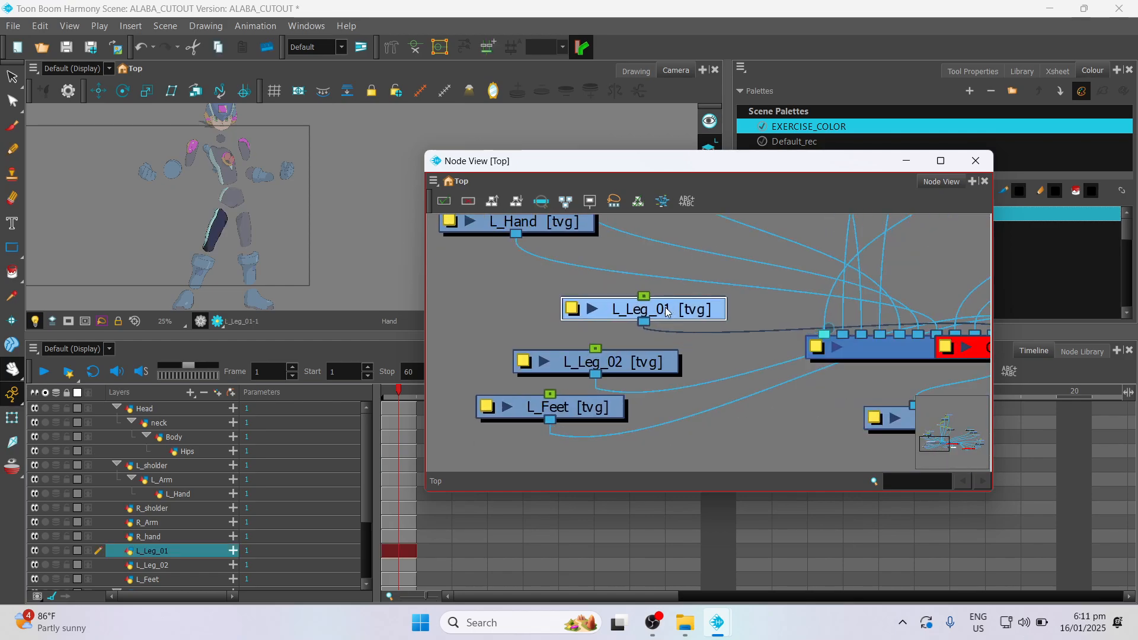
pyautogui.moveTo(610, 371); pyautogui.dragTo(566, 436)
pyautogui.moveTo(604, 362); pyautogui.dragTo(644, 321)
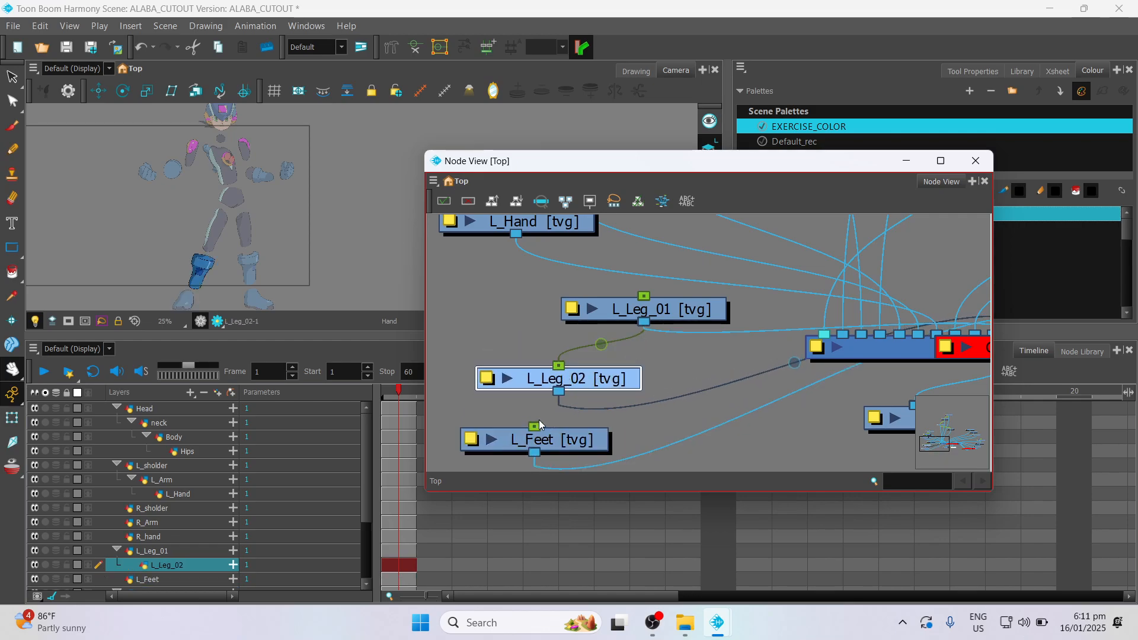
pyautogui.moveTo(538, 424); pyautogui.dragTo(558, 392)
# - Reposition R_sholder and R_Arm, and chain the right arm by parenting R_Arm to R_sholder and R_hand to R_Arm
pyautogui.moveTo(945, 440)
pyautogui.mouseDown()
pyautogui.moveTo(983, 434)
pyautogui.moveTo(966, 431)
pyautogui.mouseUp()
pyautogui.moveTo(701, 298); pyautogui.dragTo(647, 275)
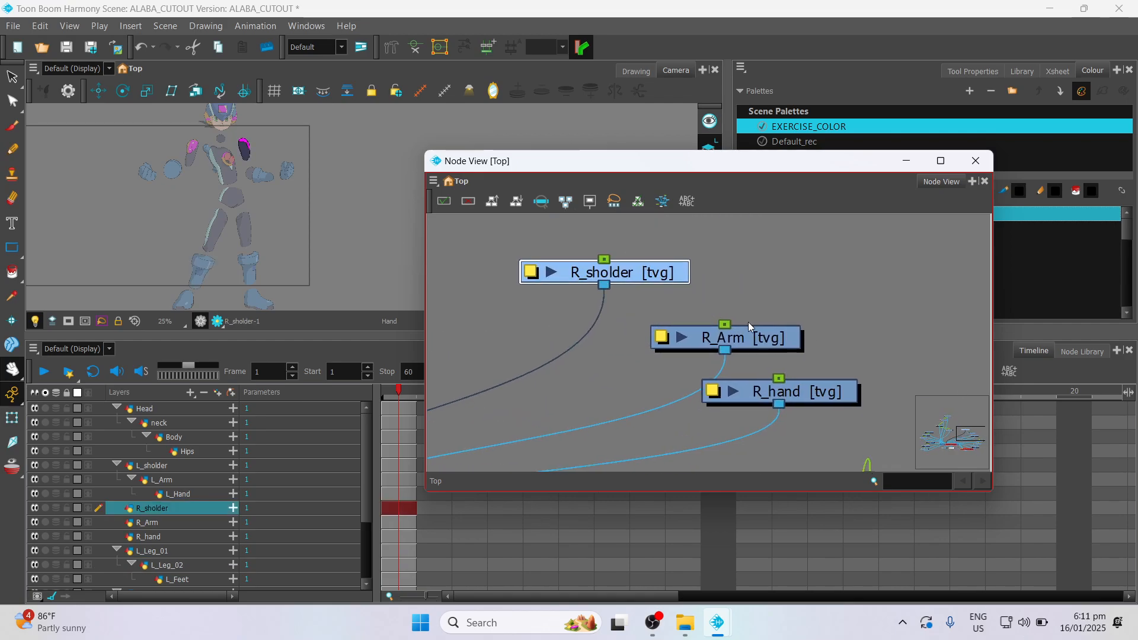
pyautogui.moveTo(744, 340); pyautogui.dragTo(755, 335)
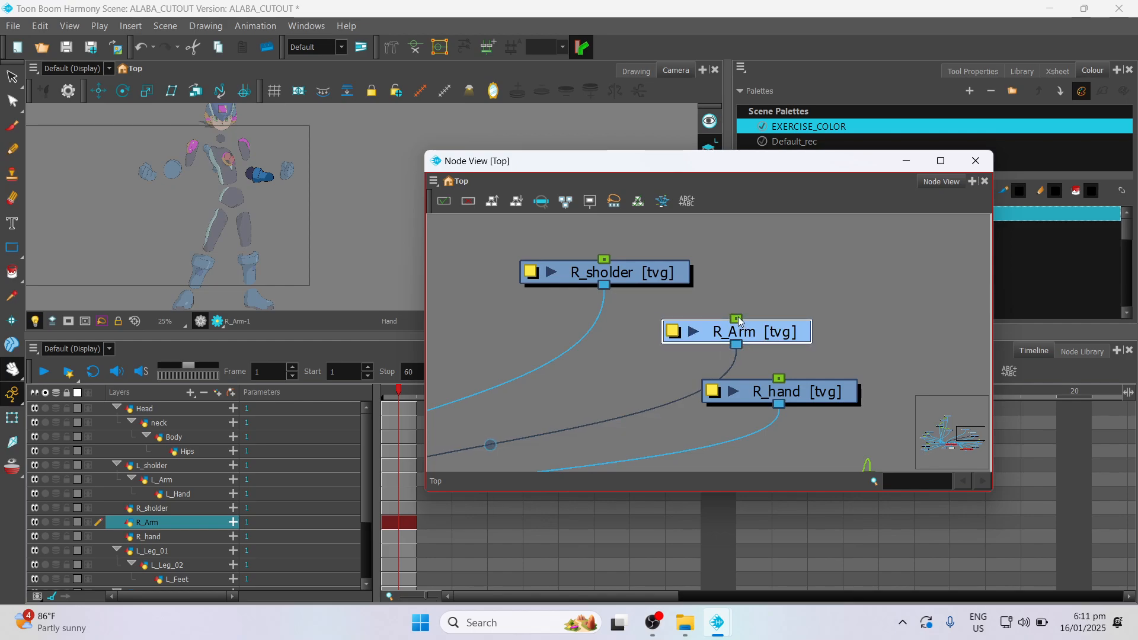
pyautogui.moveTo(739, 322); pyautogui.dragTo(605, 286)
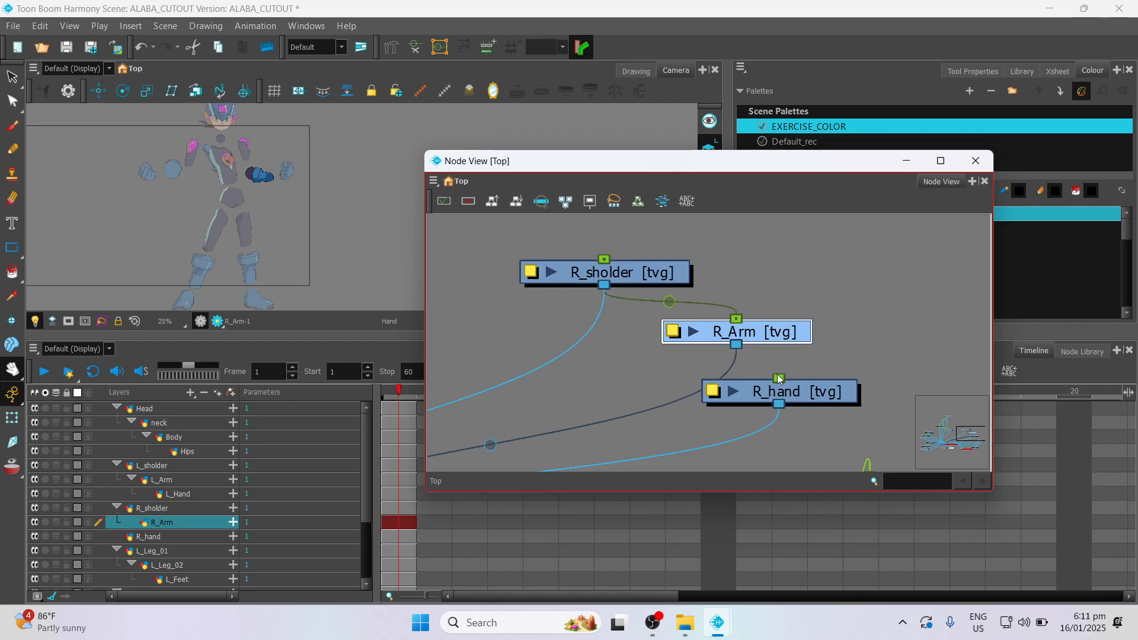
pyautogui.moveTo(780, 380); pyautogui.dragTo(735, 349)
# - Save the scene and bring the floating Node View window back in front
pyautogui.click(12, 27)
pyautogui.click(51, 108)
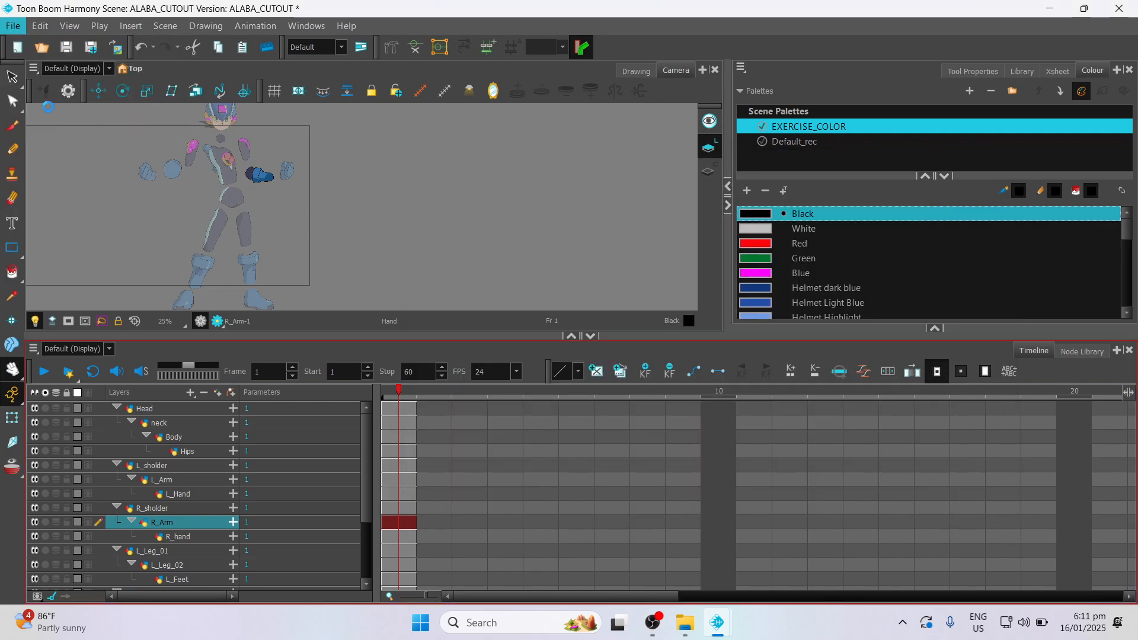
pyautogui.moveTo(688, 624)
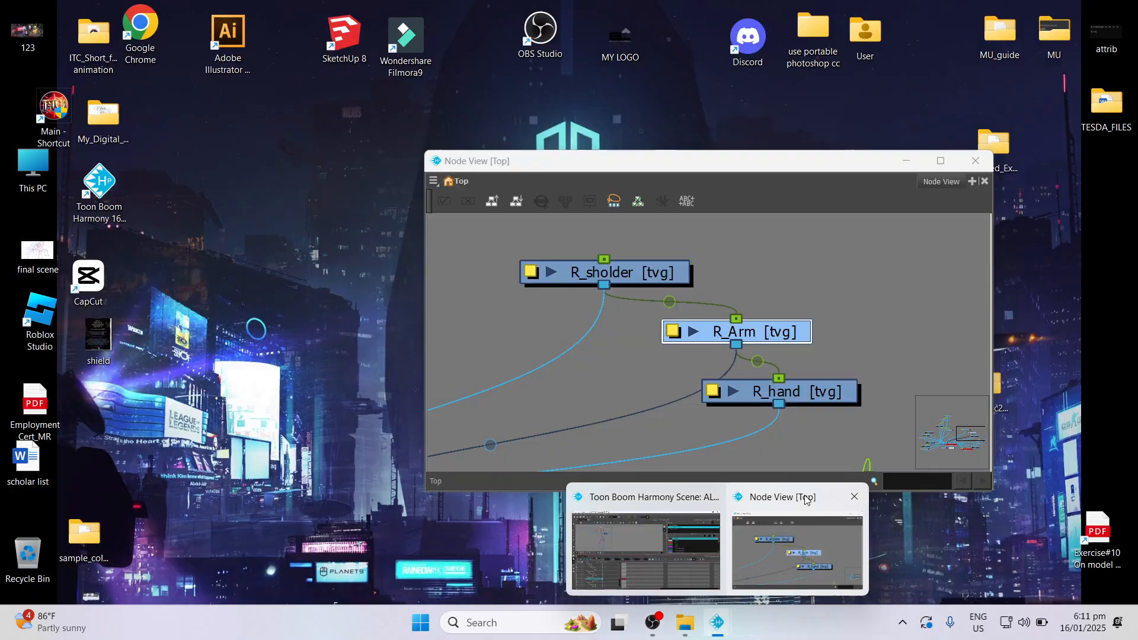
pyautogui.click(808, 501)
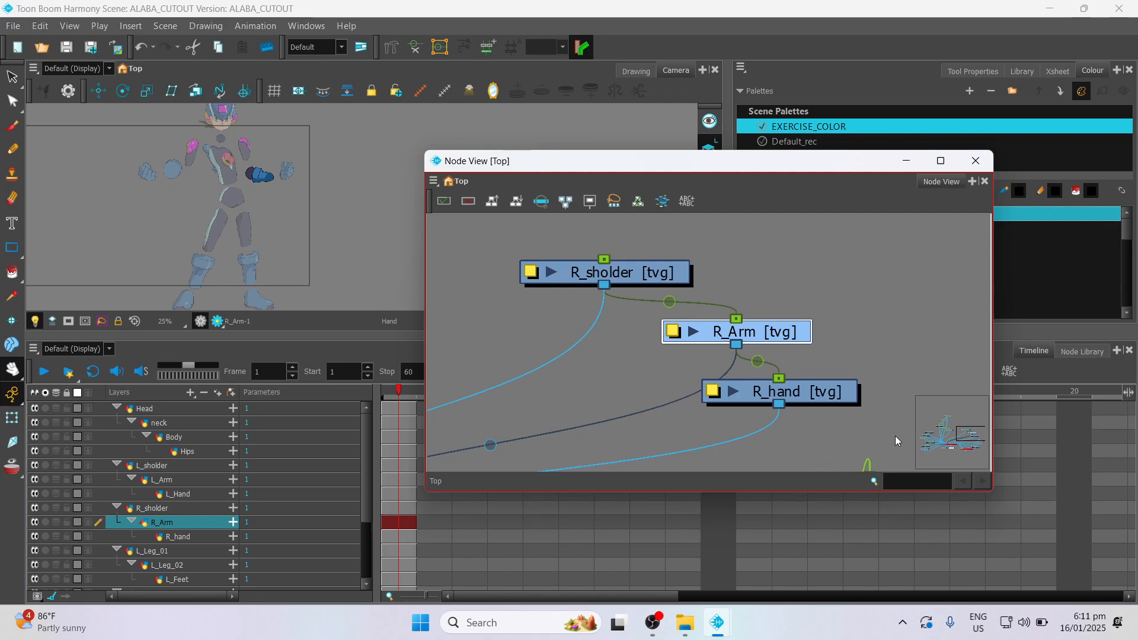
# - Move R_Leg_01 up and away from R_Leg_02 and disconnect the wrong link feeding R_Leg_01's transformation input from R_Leg_02
pyautogui.moveTo(967, 433); pyautogui.dragTo(970, 441)
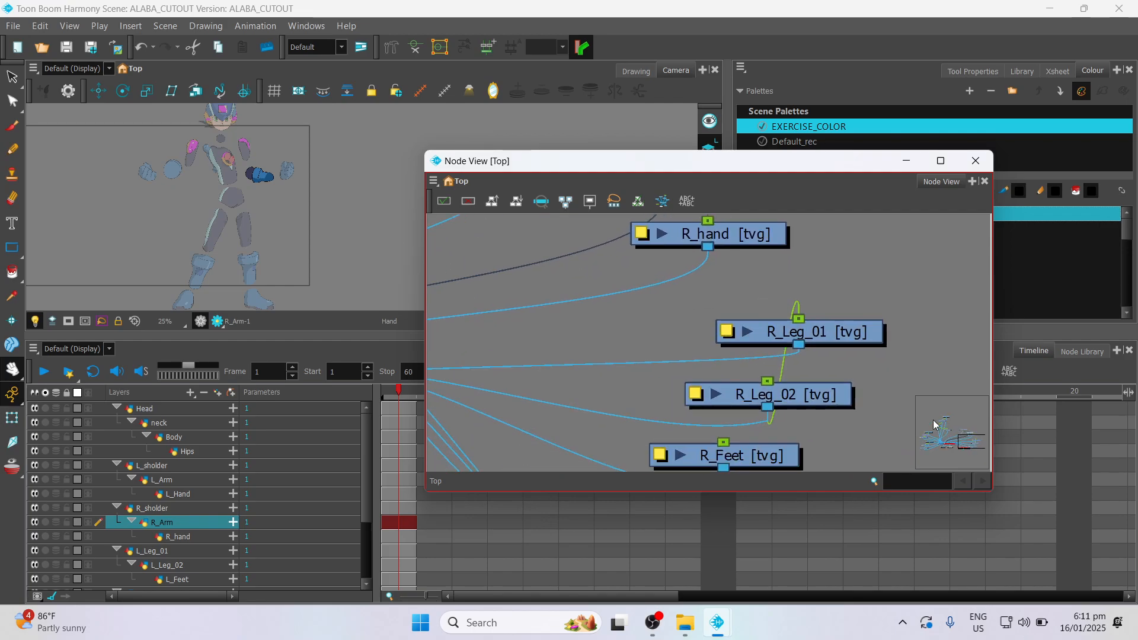
pyautogui.moveTo(829, 339); pyautogui.dragTo(871, 314)
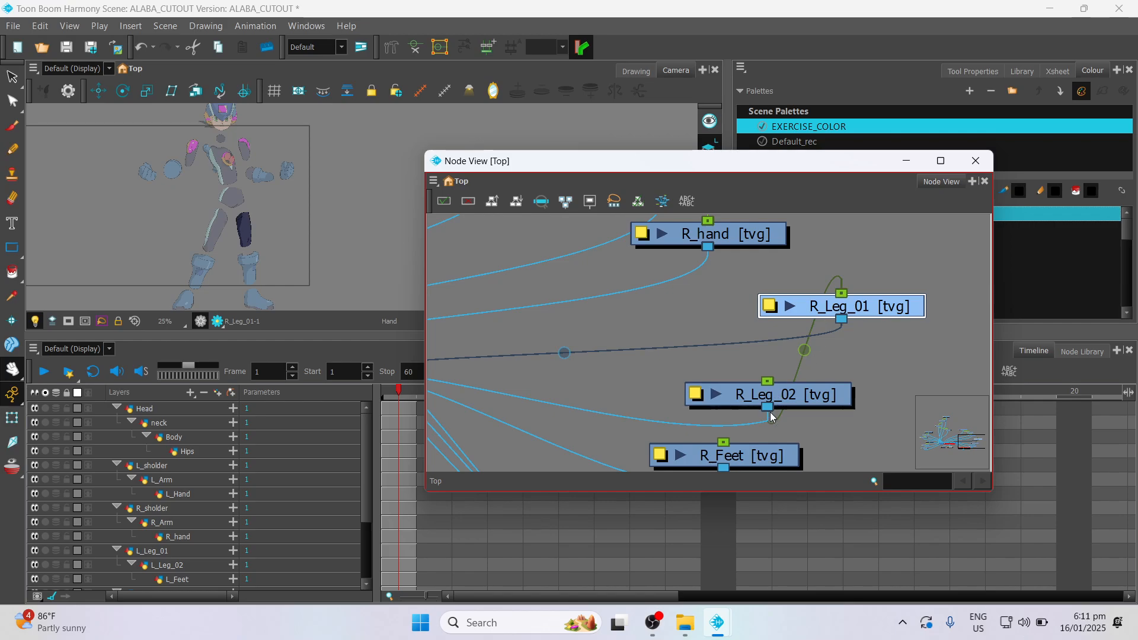
pyautogui.moveTo(844, 295); pyautogui.dragTo(853, 234)
pyautogui.hotkey('ctrl', 'z')
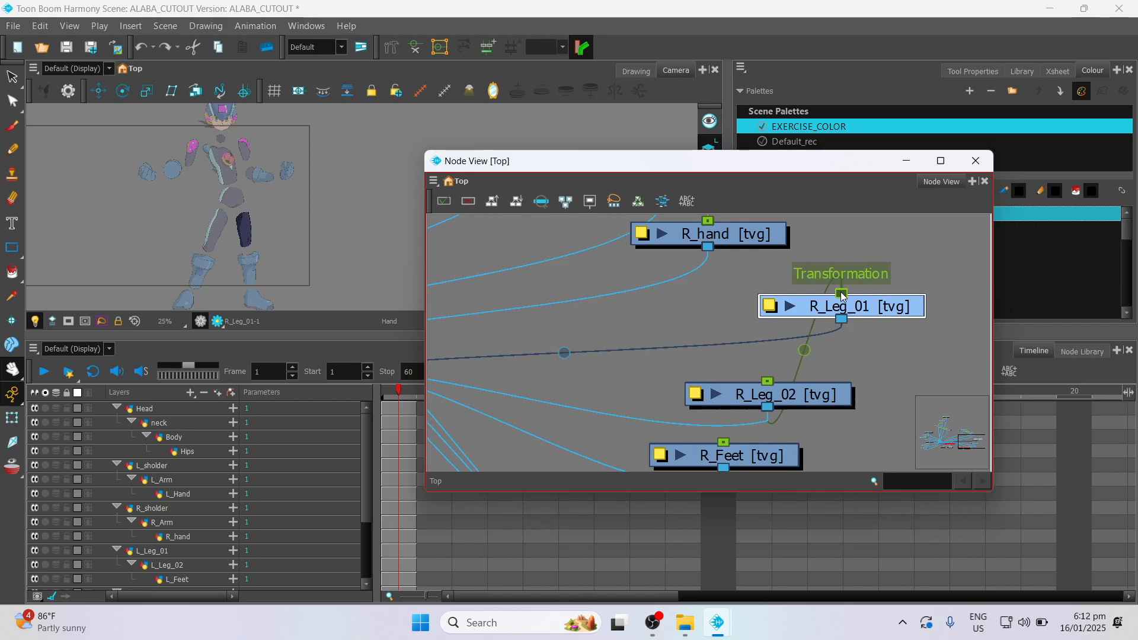
pyautogui.moveTo(842, 295); pyautogui.dragTo(852, 245)
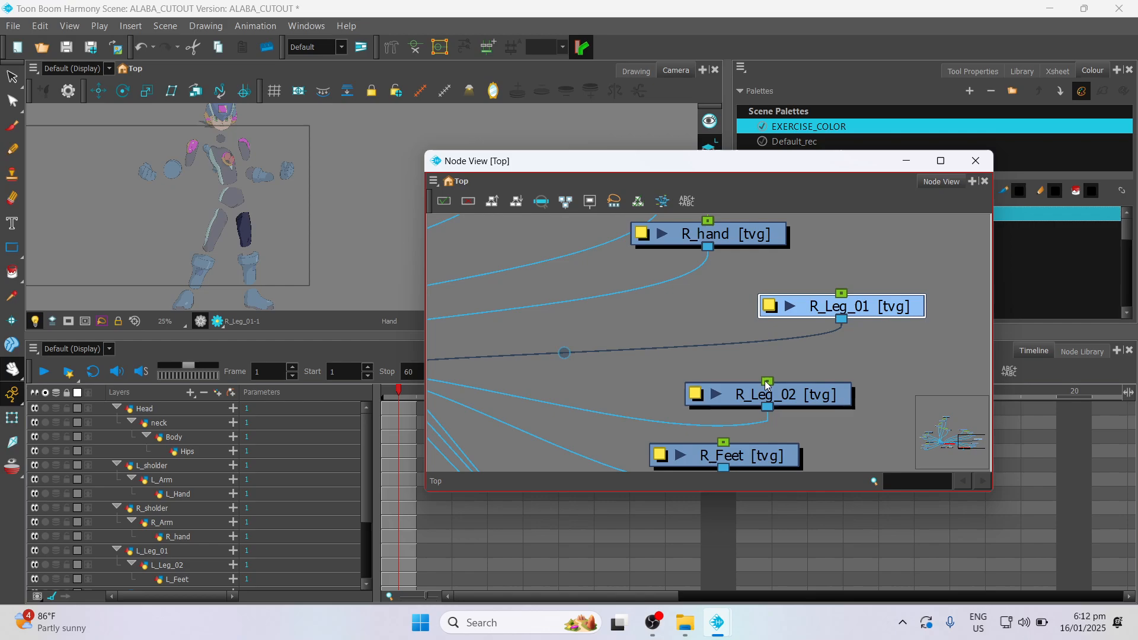
# - Parent R_Leg_02 to R_Leg_01 and R_Feet to R_Leg_02, keeping R_Leg_01 close above R_Leg_02
pyautogui.moveTo(767, 381); pyautogui.dragTo(792, 371)
pyautogui.moveTo(840, 329); pyautogui.dragTo(841, 323)
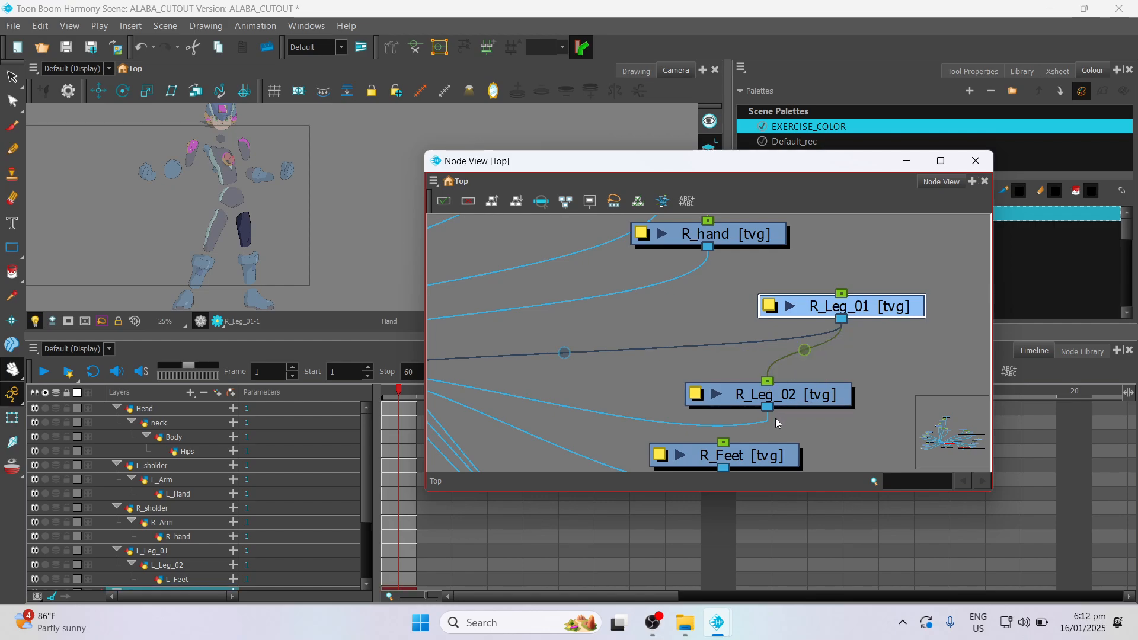
pyautogui.moveTo(722, 449); pyautogui.dragTo(768, 408)
pyautogui.moveTo(851, 312); pyautogui.dragTo(841, 348)
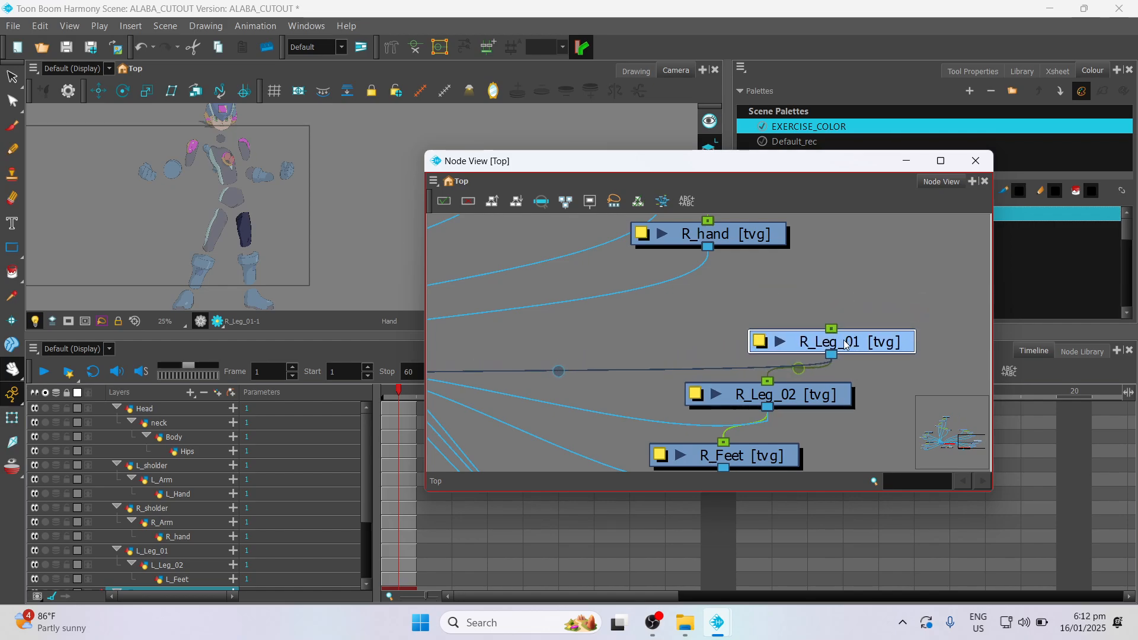
# - Move the Node View window aside and enlarge the Timeline area to show more of the layer hierarchy
pyautogui.scroll(-8, 714, 367)
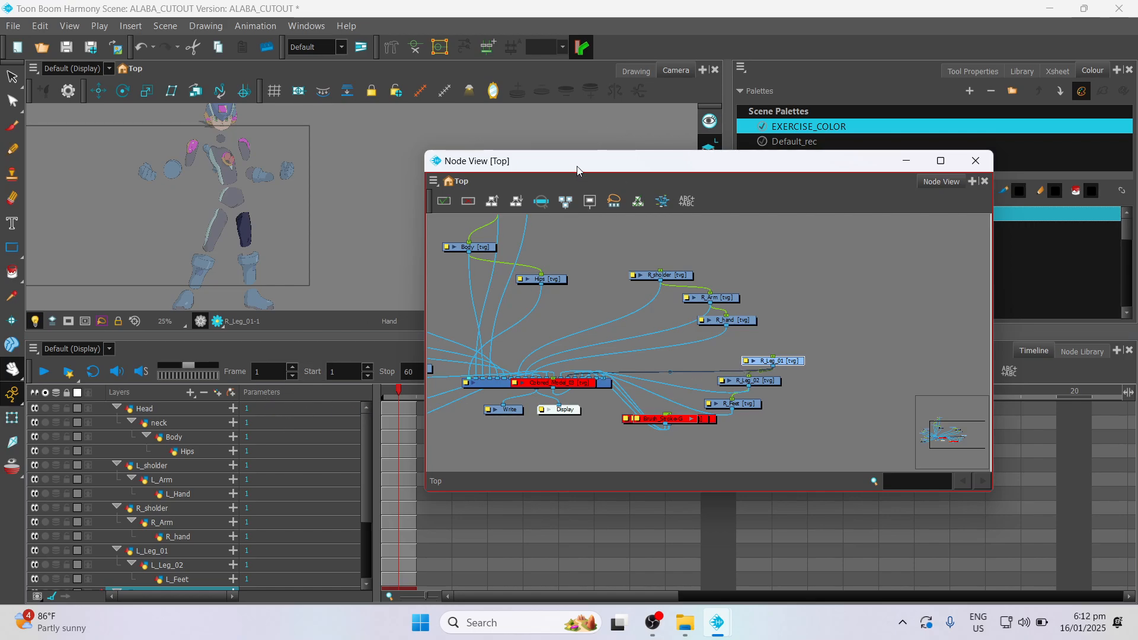
pyautogui.moveTo(578, 170); pyautogui.dragTo(353, 322)
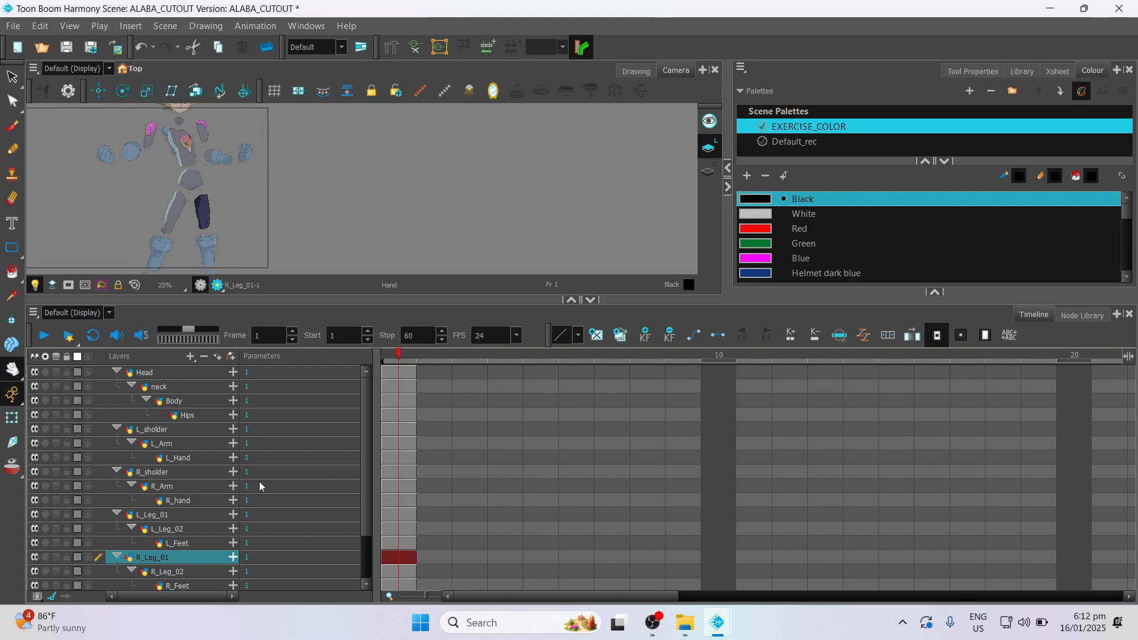
# - Bring the Node View window back in front and maximize it to show the limb chains together
pyautogui.moveTo(715, 631)
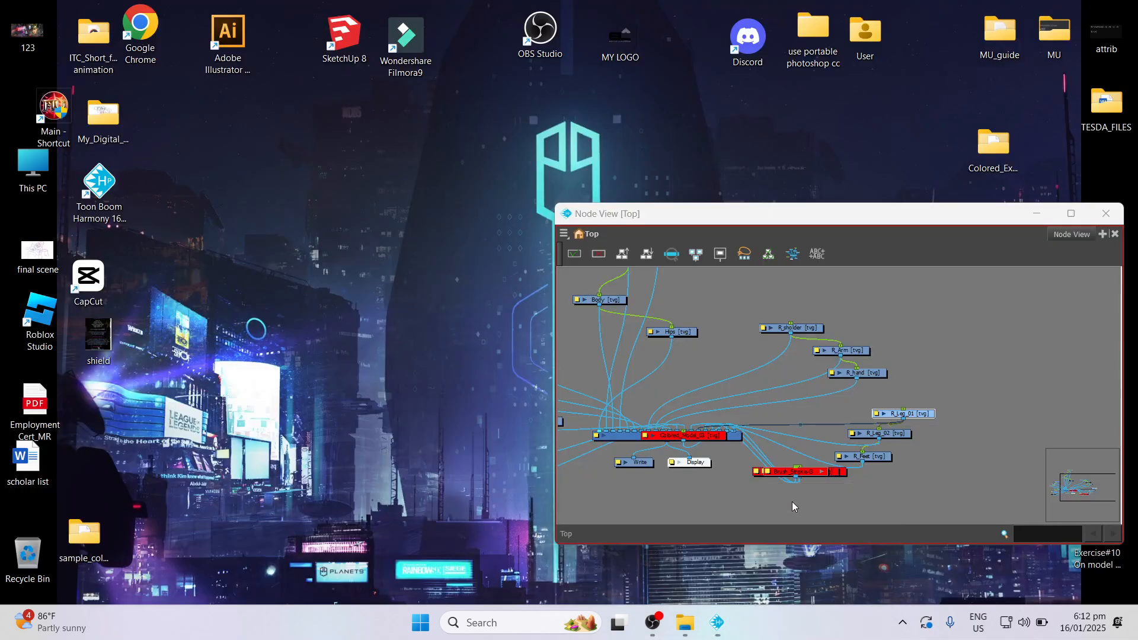
pyautogui.click(792, 502)
pyautogui.moveTo(1101, 479); pyautogui.dragTo(1084, 485)
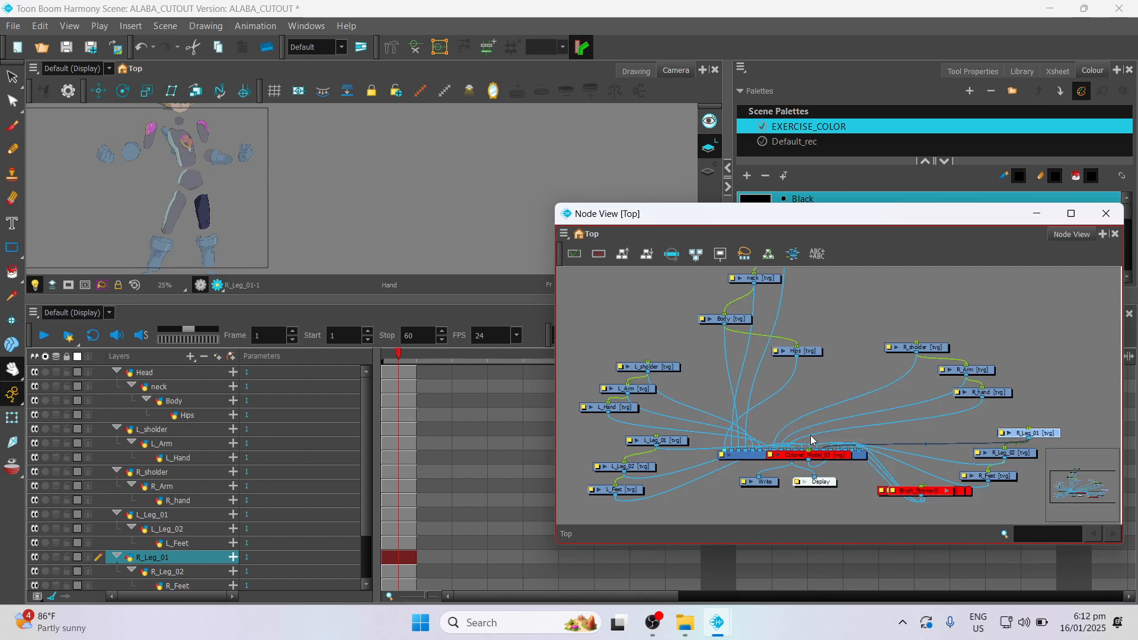
pyautogui.scroll(3, 688, 393)
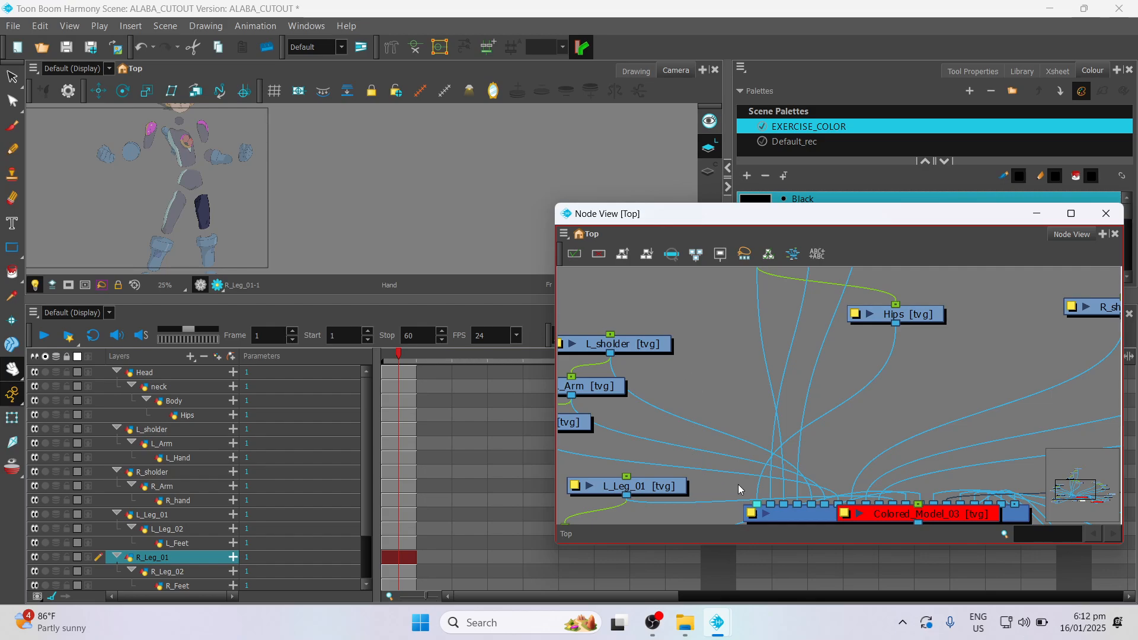
pyautogui.moveTo(700, 218); pyautogui.dragTo(527, 97)
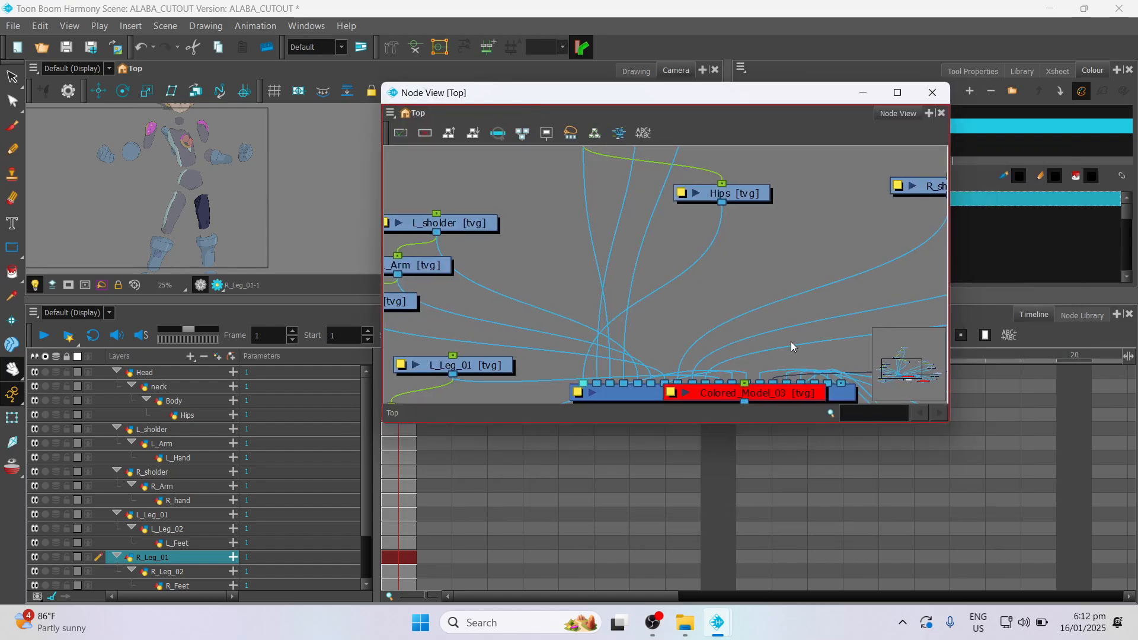
pyautogui.click(897, 94)
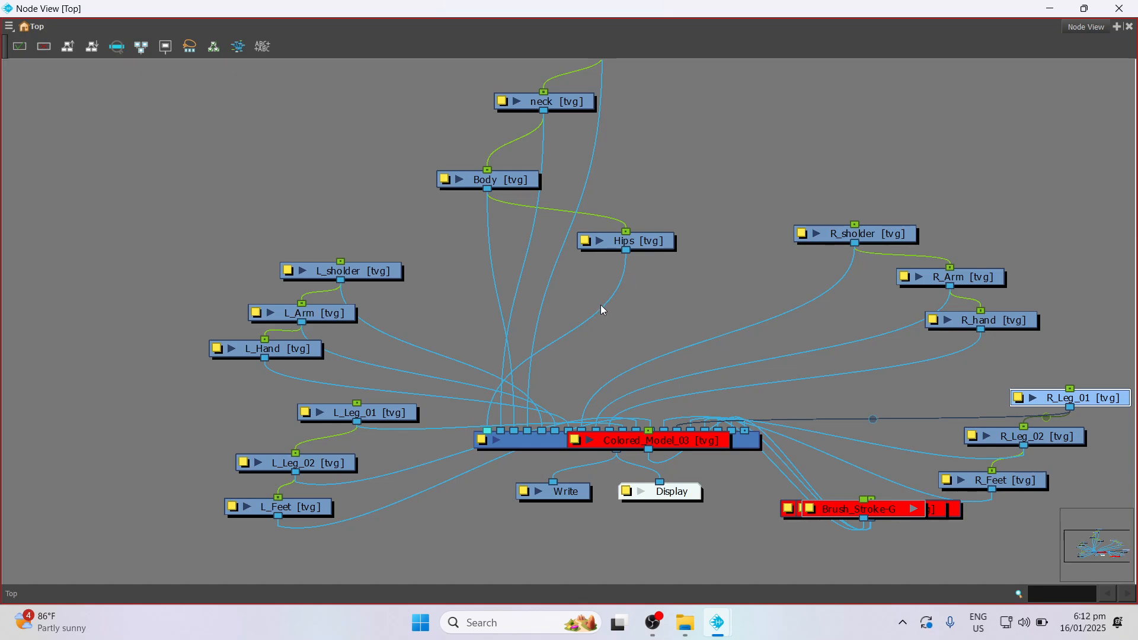
pyautogui.scroll(1, 682, 330)
pyautogui.scroll(-1, 679, 333)
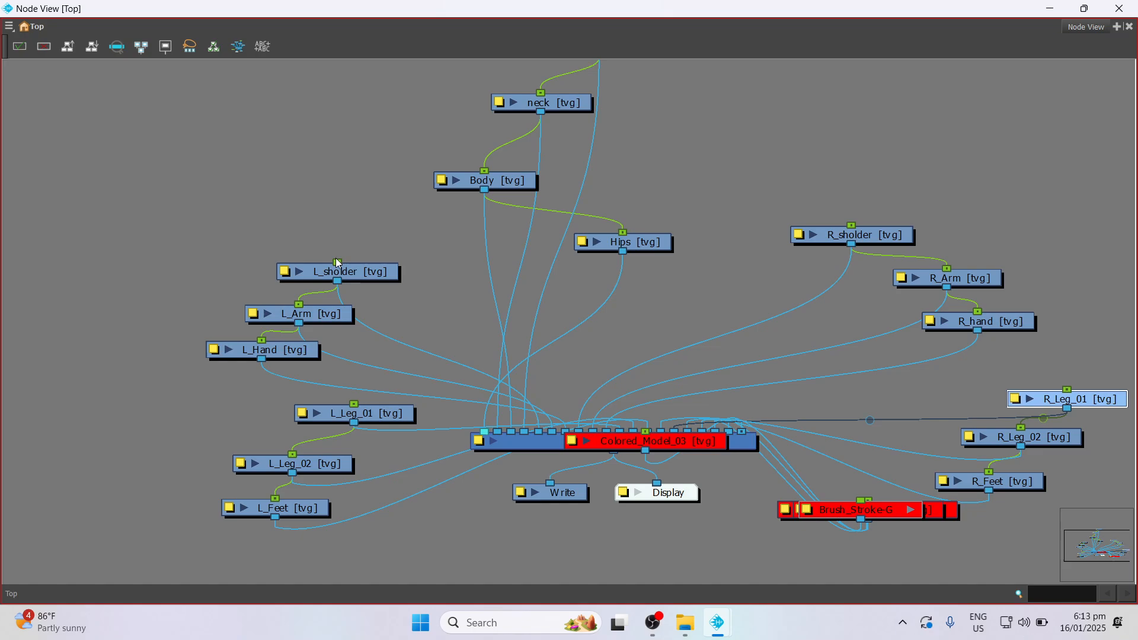
# - Attach both arms to the torso by connecting the L_sholder and R_sholder transformation inputs to the Body's output
pyautogui.moveTo(339, 262); pyautogui.dragTo(486, 191)
pyautogui.moveTo(369, 276)
pyautogui.mouseDown()
pyautogui.moveTo(417, 283)
pyautogui.moveTo(414, 315)
pyautogui.moveTo(388, 274)
pyautogui.moveTo(371, 278)
pyautogui.mouseUp()
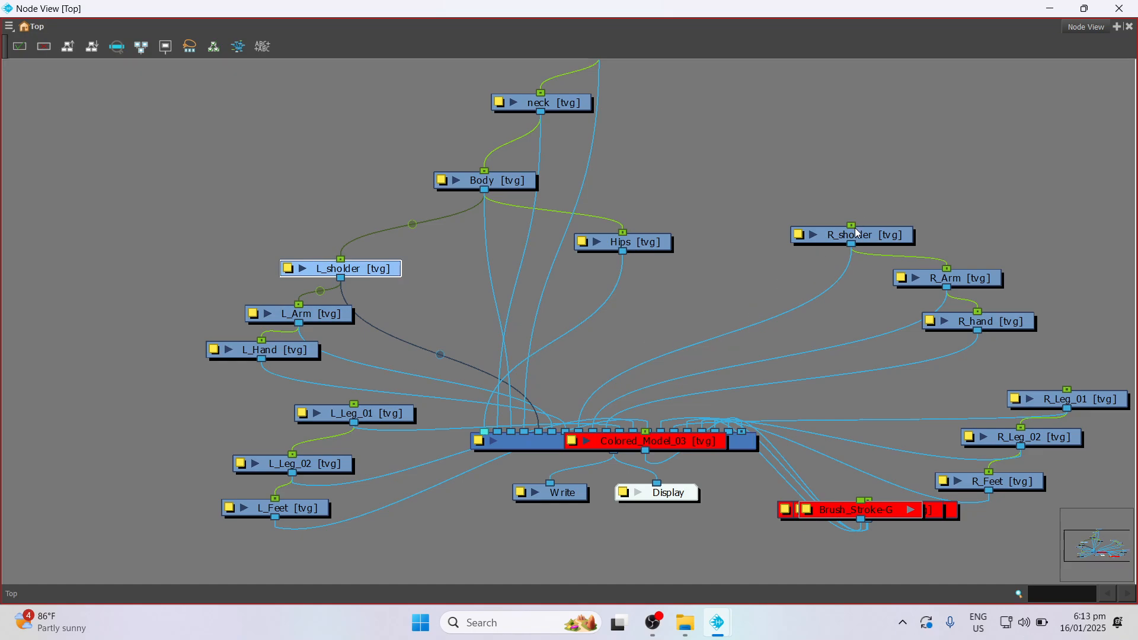
pyautogui.moveTo(851, 226); pyautogui.dragTo(484, 193)
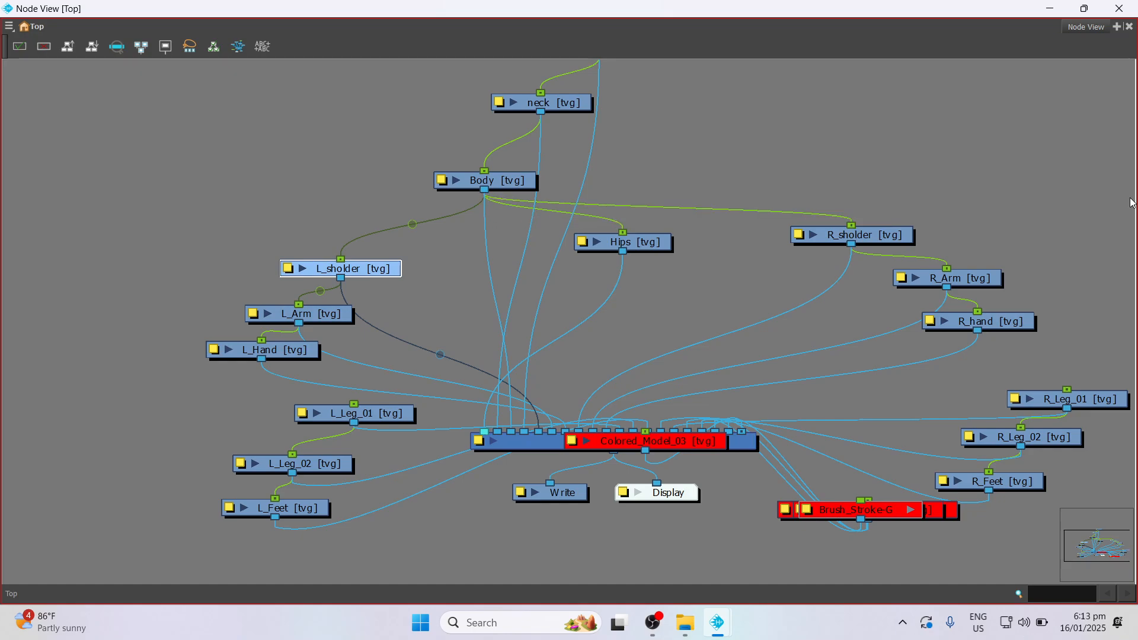
# - Place Hips closer below the Body and parent L_Leg_01 and R_Leg_01 to the Hips node's output
pyautogui.moveTo(657, 245); pyautogui.dragTo(611, 256)
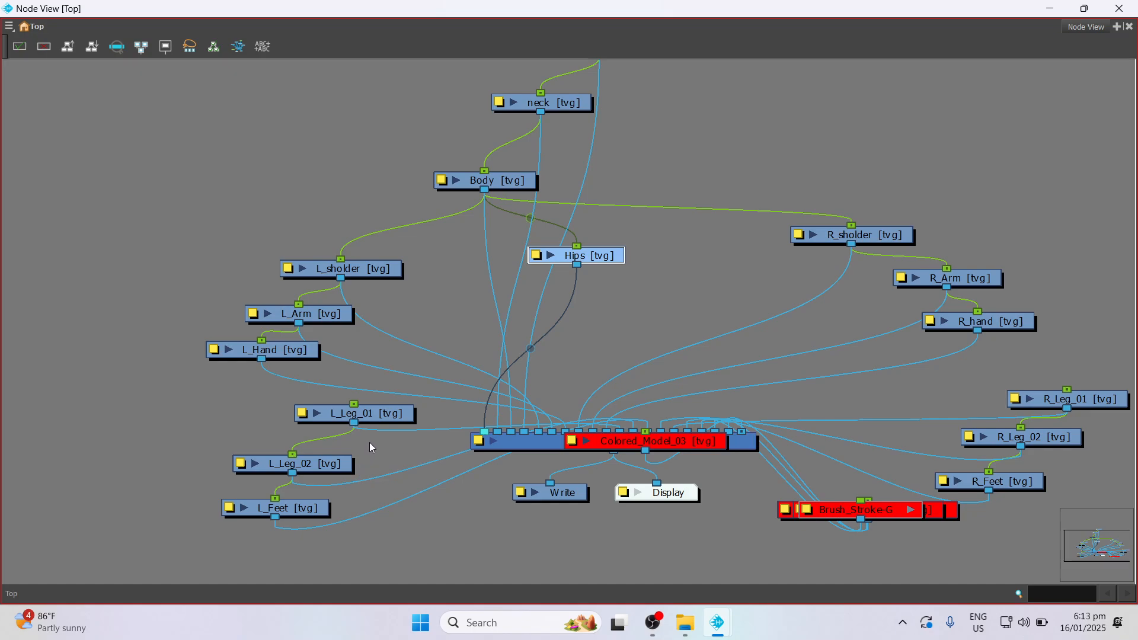
pyautogui.moveTo(604, 259); pyautogui.dragTo(599, 272)
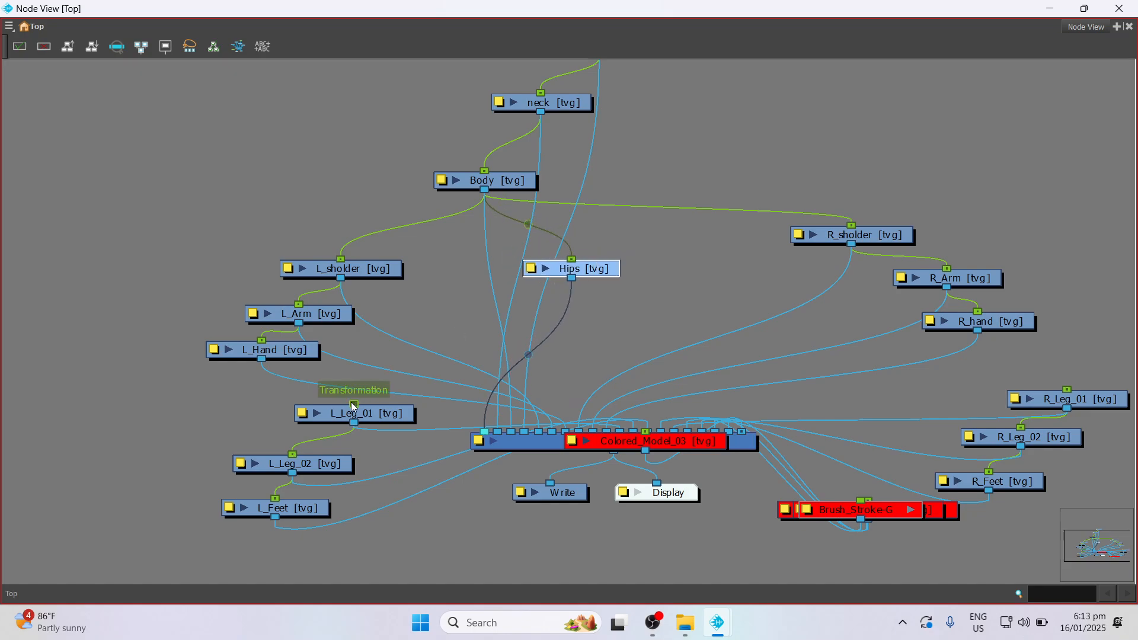
pyautogui.moveTo(354, 403); pyautogui.dragTo(578, 282)
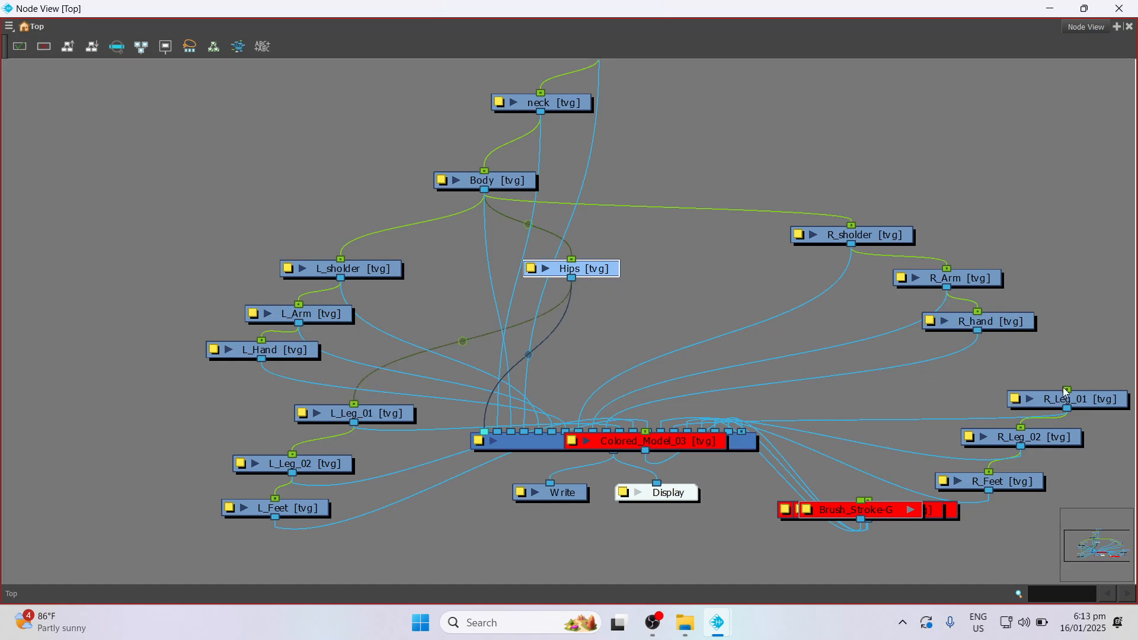
pyautogui.moveTo(1067, 391); pyautogui.dragTo(578, 276)
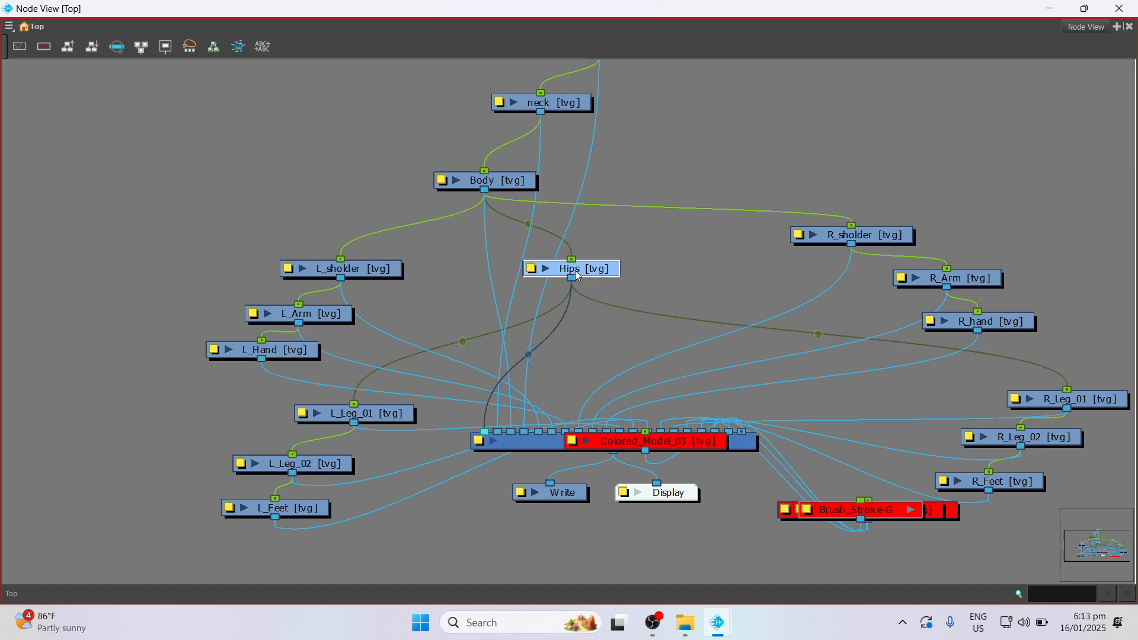
# - Look over the whole node hierarchy from Head down to both hands and feet
pyautogui.scroll(-3, 633, 260)
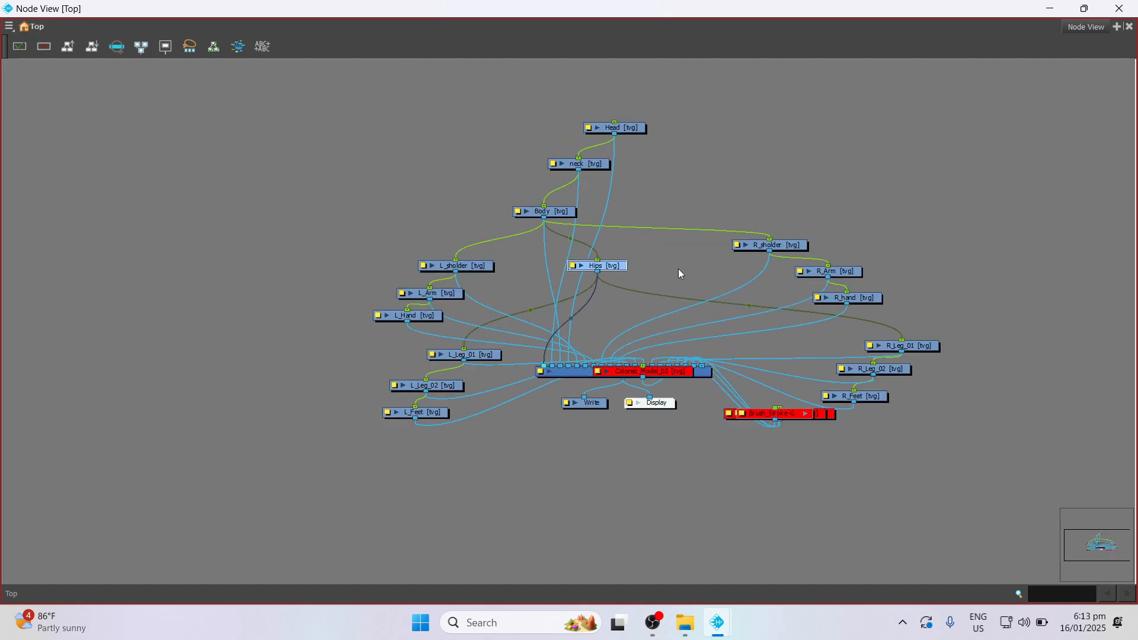
pyautogui.scroll(2, 680, 270)
pyautogui.scroll(-1, 683, 271)
pyautogui.scroll(-2, 685, 273)
pyautogui.scroll(2, 693, 282)
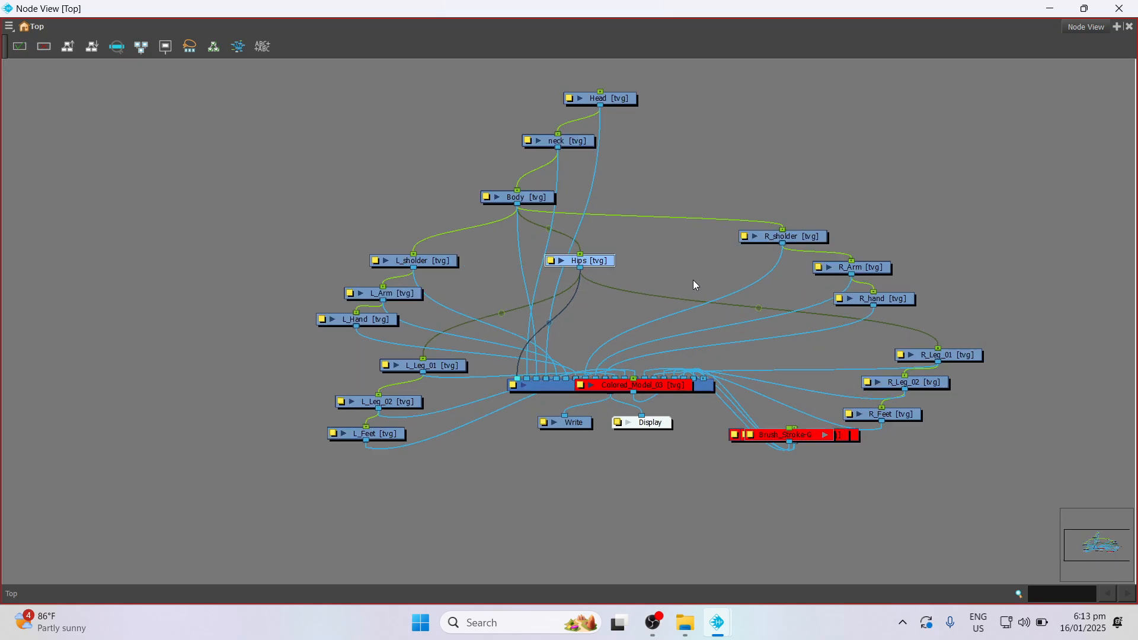
pyautogui.scroll(-1, 695, 283)
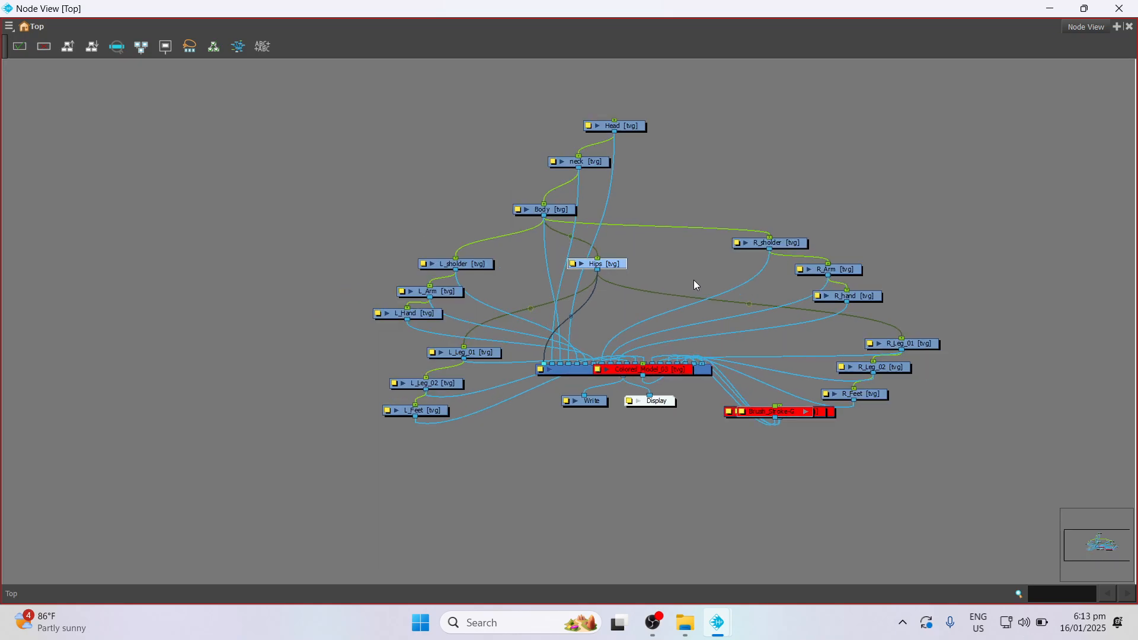
# - Restore the Node View to a floating window and place it clear of the Timeline's layer list
pyautogui.click(1084, 8)
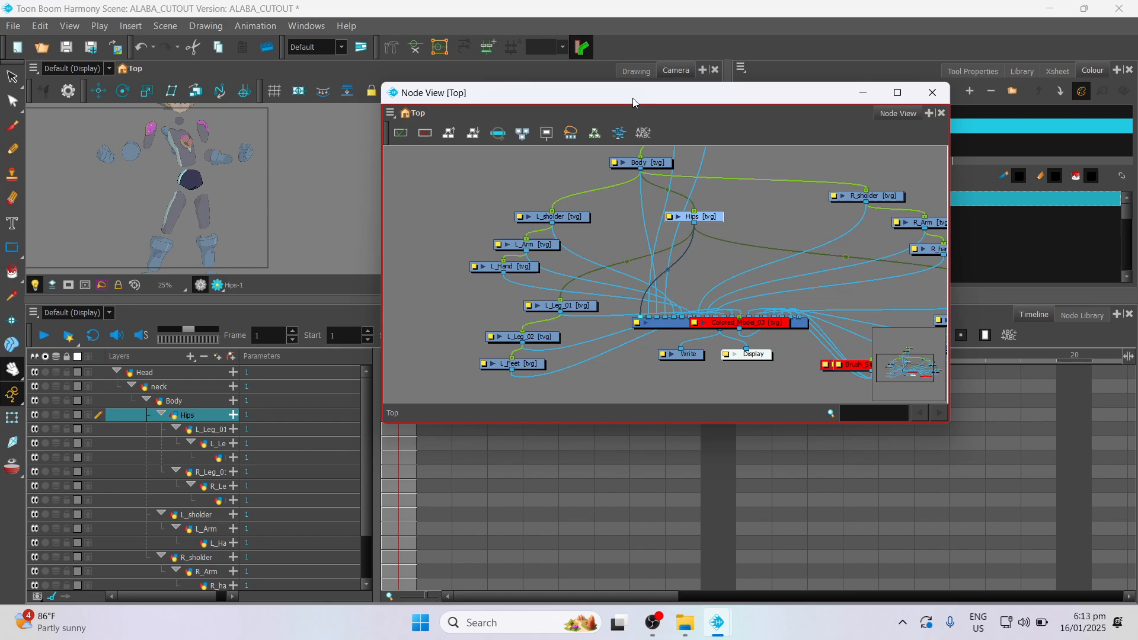
pyautogui.moveTo(628, 94); pyautogui.dragTo(699, 132)
pyautogui.moveTo(368, 407); pyautogui.dragTo(376, 380)
pyautogui.moveTo(717, 623)
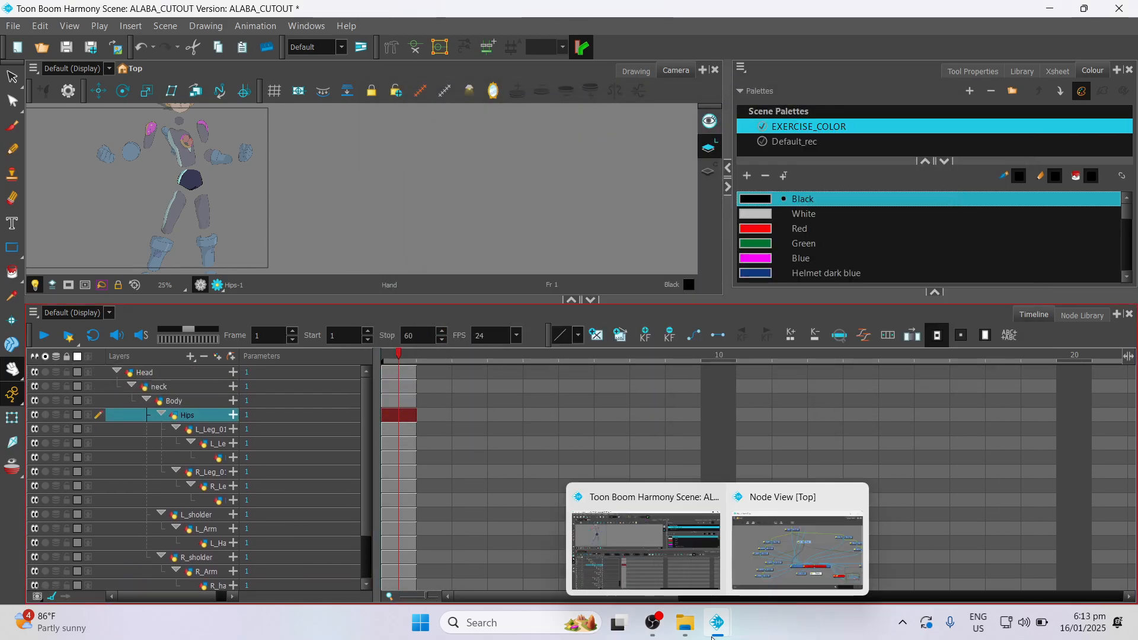
pyautogui.click(788, 494)
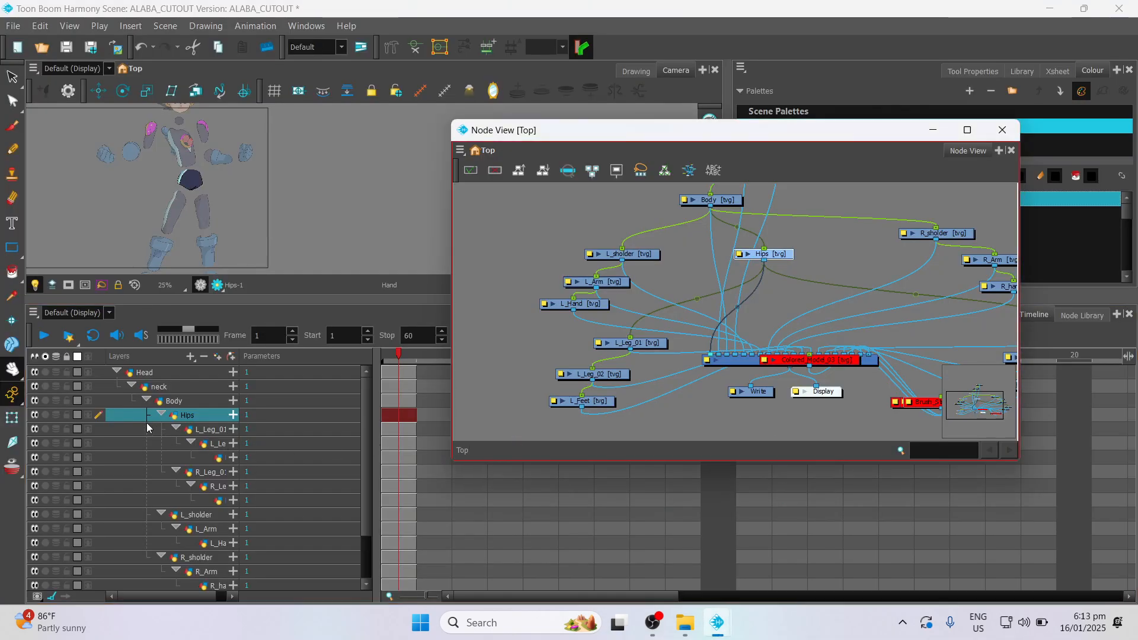
# - Select the Head layer in the Timeline and collapse its hierarchy of child layers
pyautogui.click(114, 376)
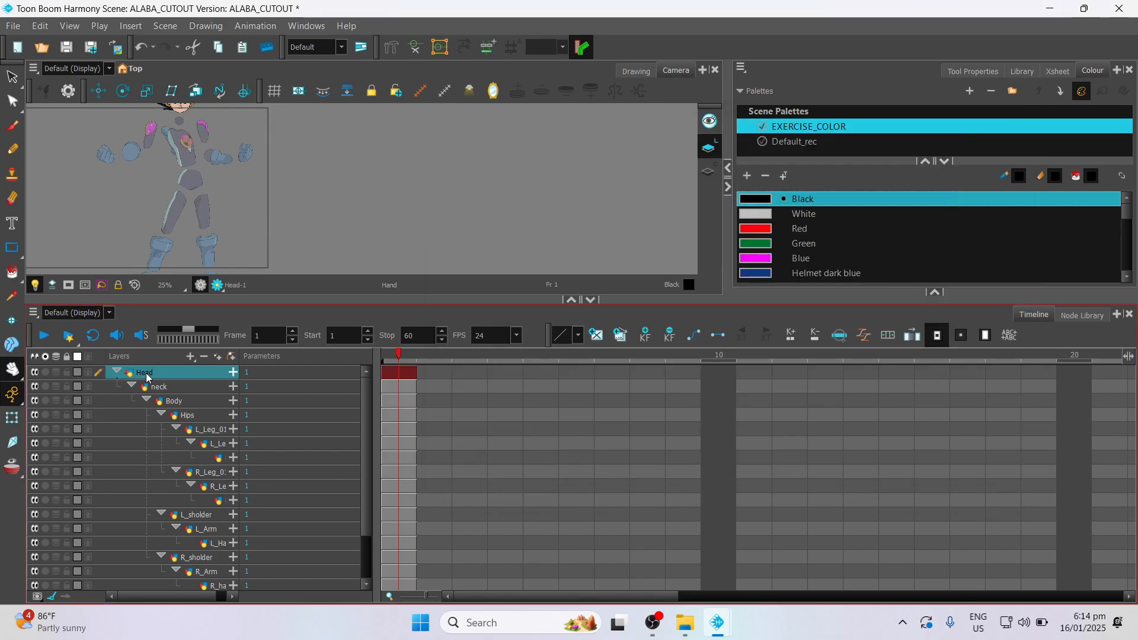
pyautogui.click(117, 374)
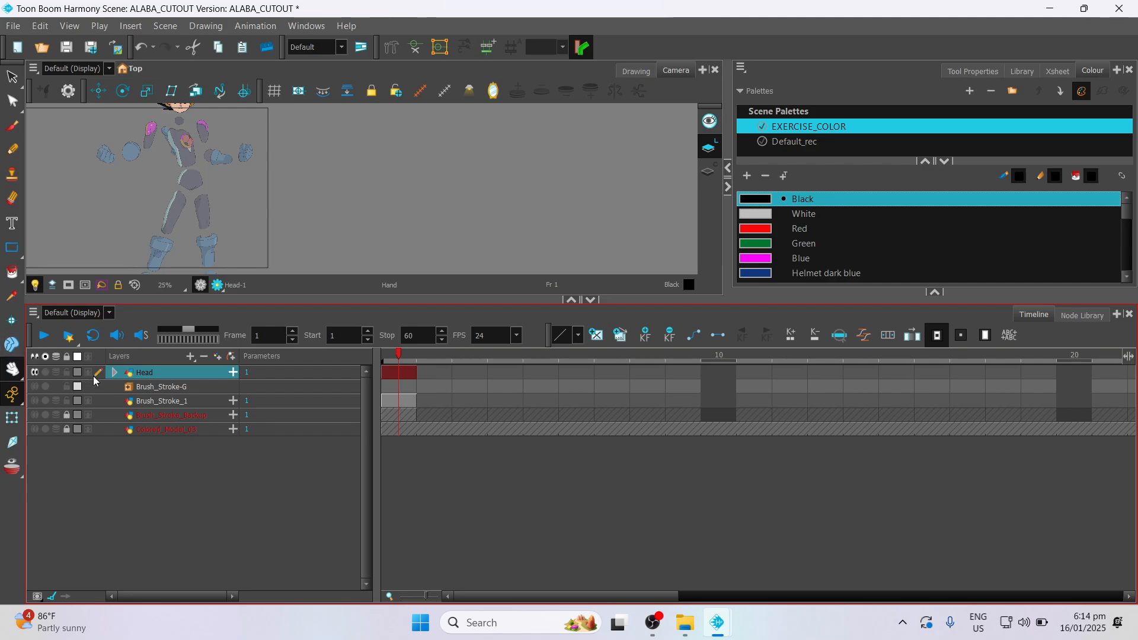
pyautogui.click(116, 374)
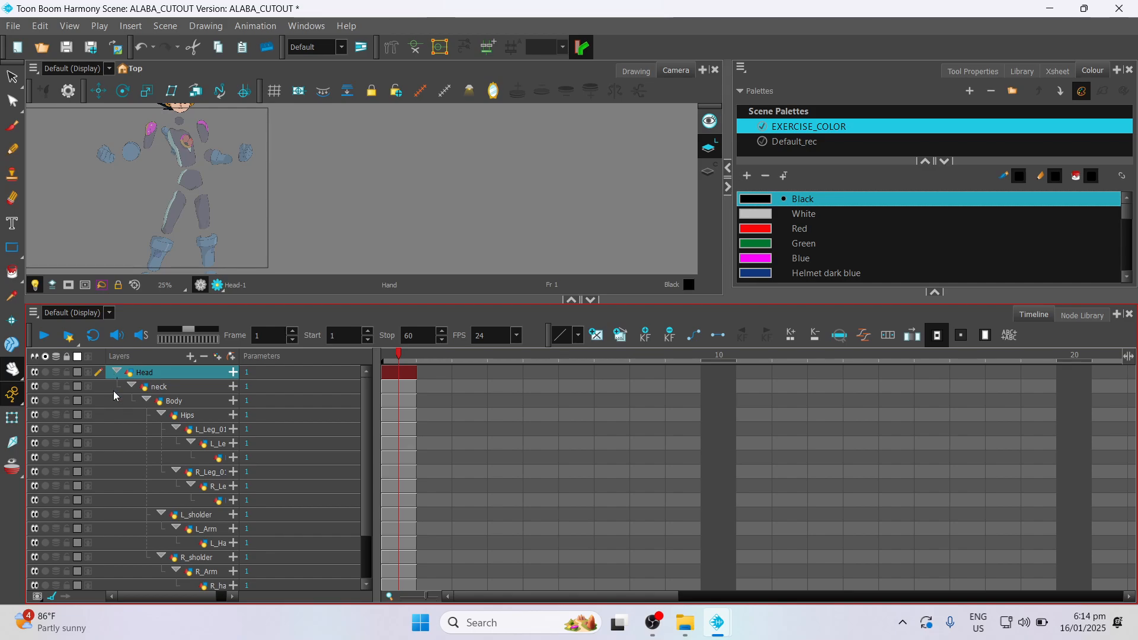
pyautogui.click(116, 373)
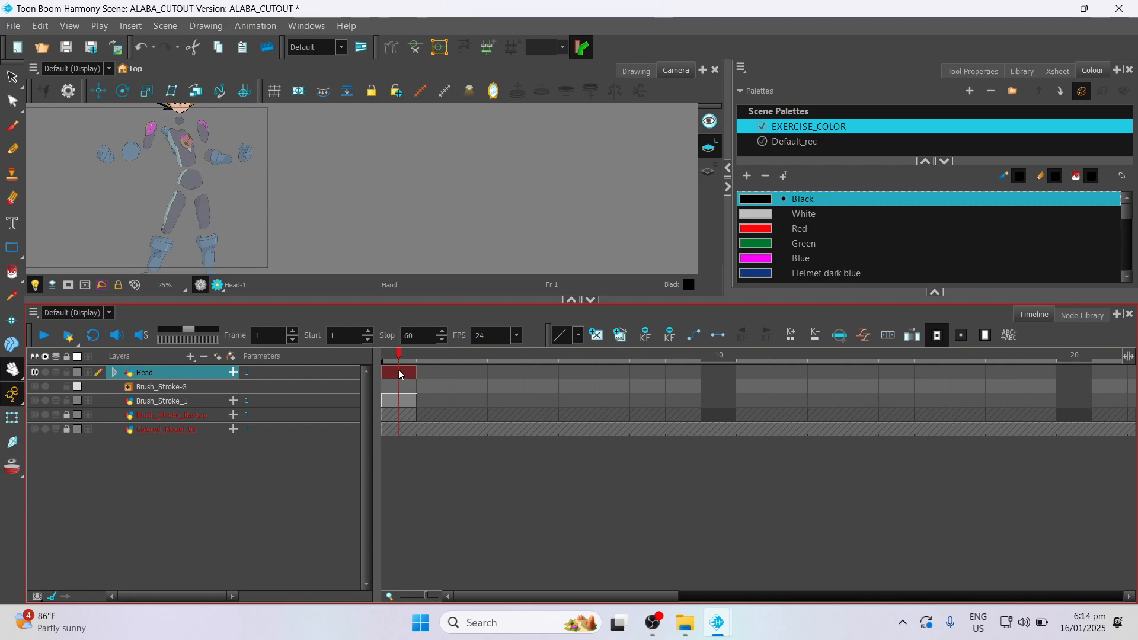
pyautogui.moveTo(400, 373); pyautogui.dragTo(571, 373)
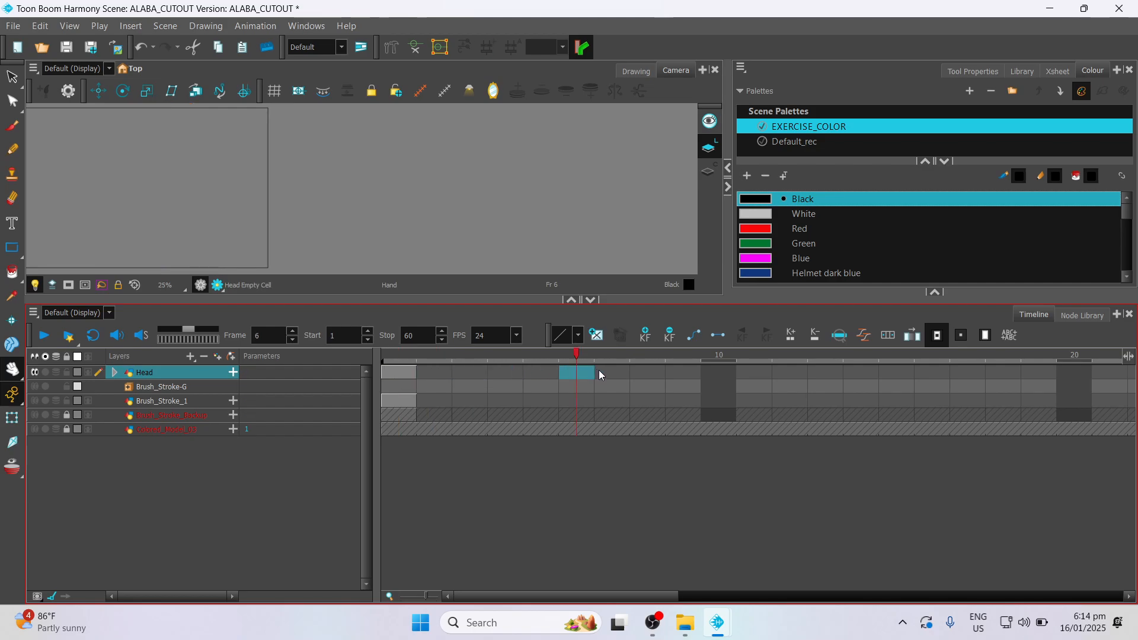
pyautogui.hotkey('ctrl', 'z')
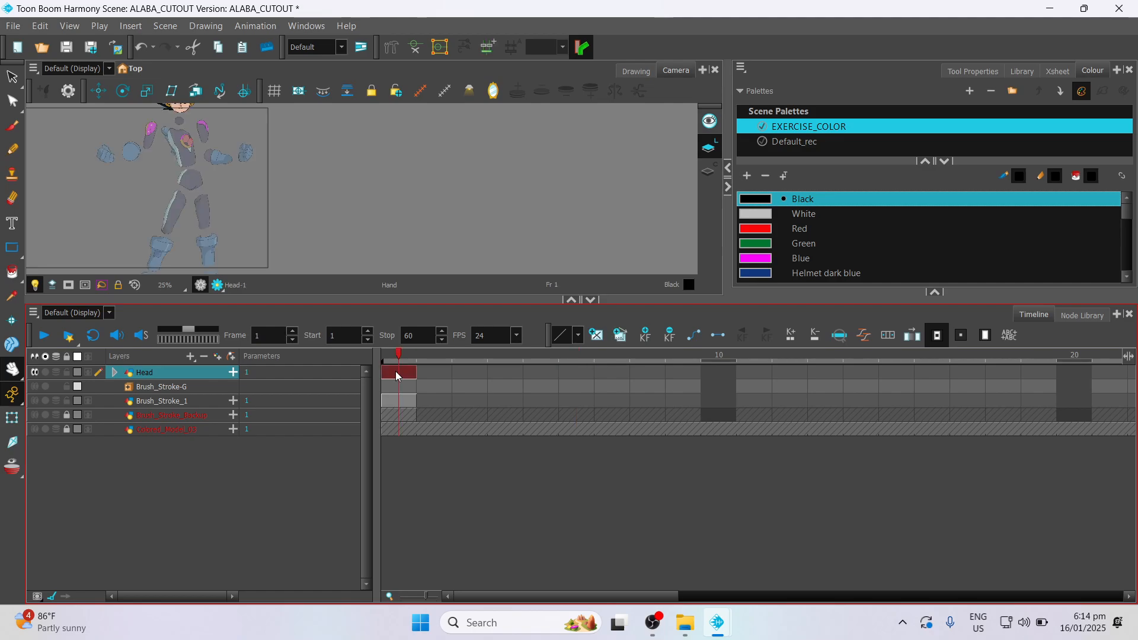
pyautogui.click(115, 372)
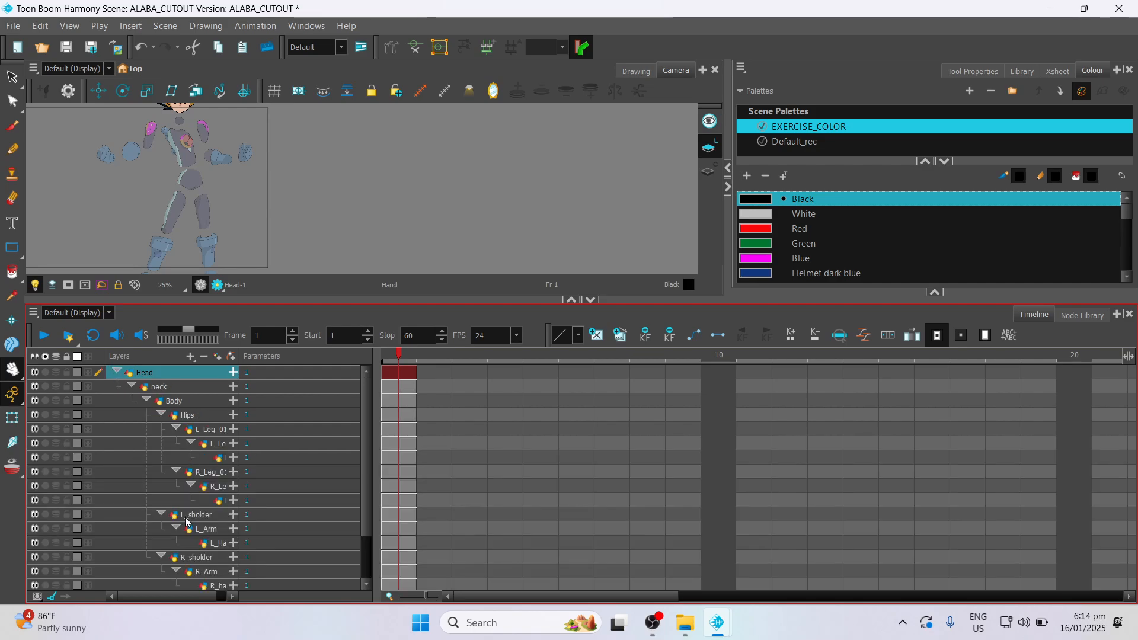
pyautogui.click(116, 372)
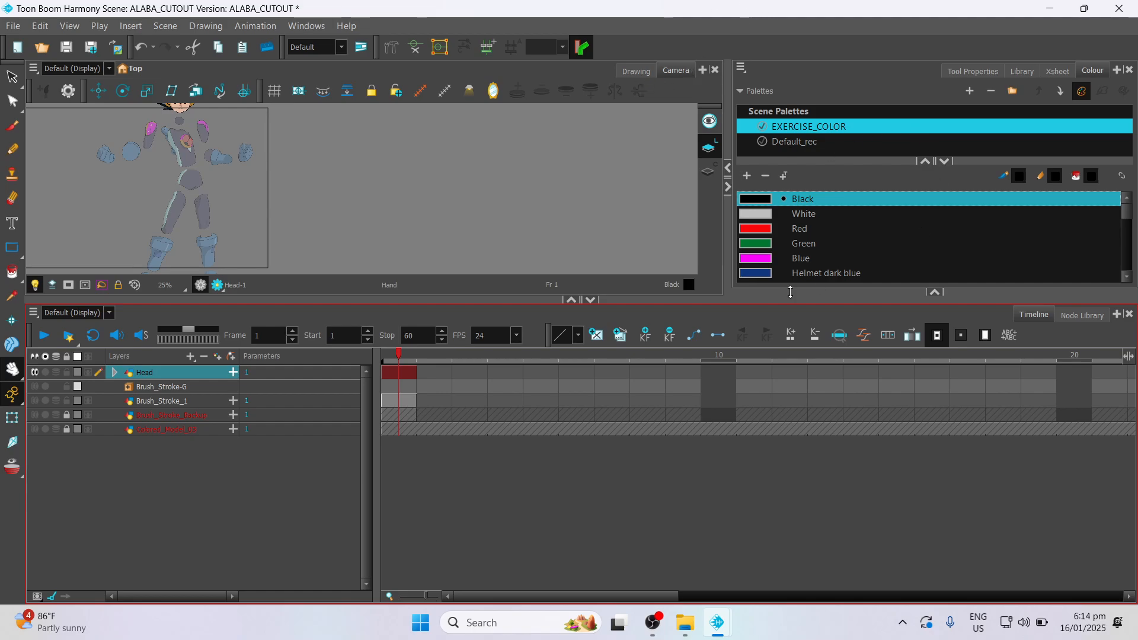
# - Show the Tool Properties, then maximize the Node View and shift the Head node farther from the neck node
pyautogui.click(979, 74)
pyautogui.moveTo(734, 610)
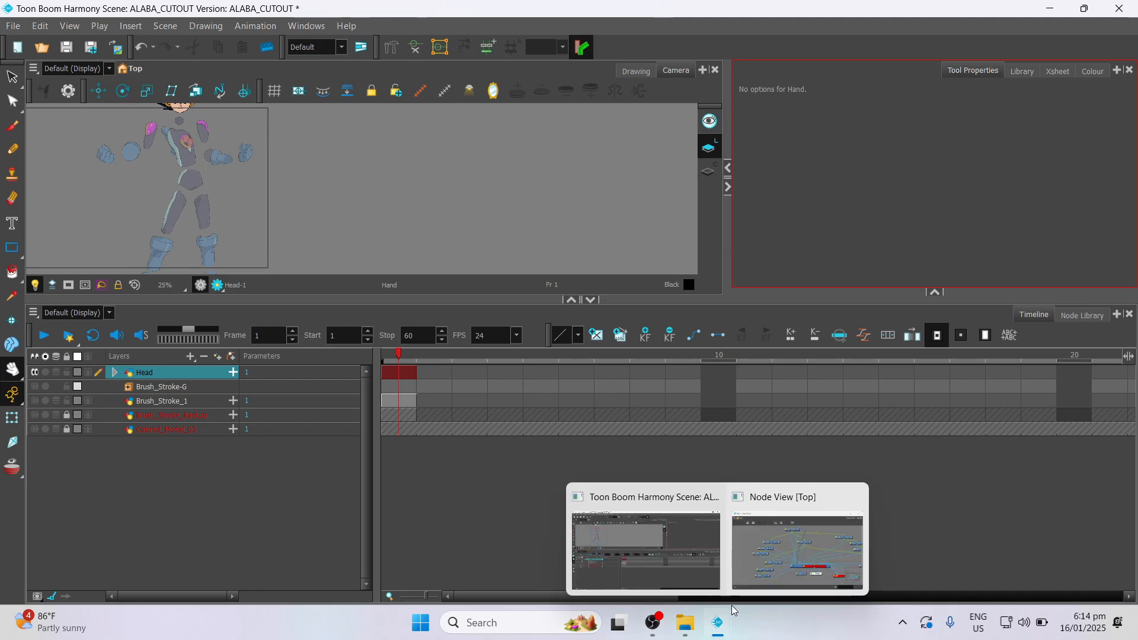
pyautogui.click(781, 515)
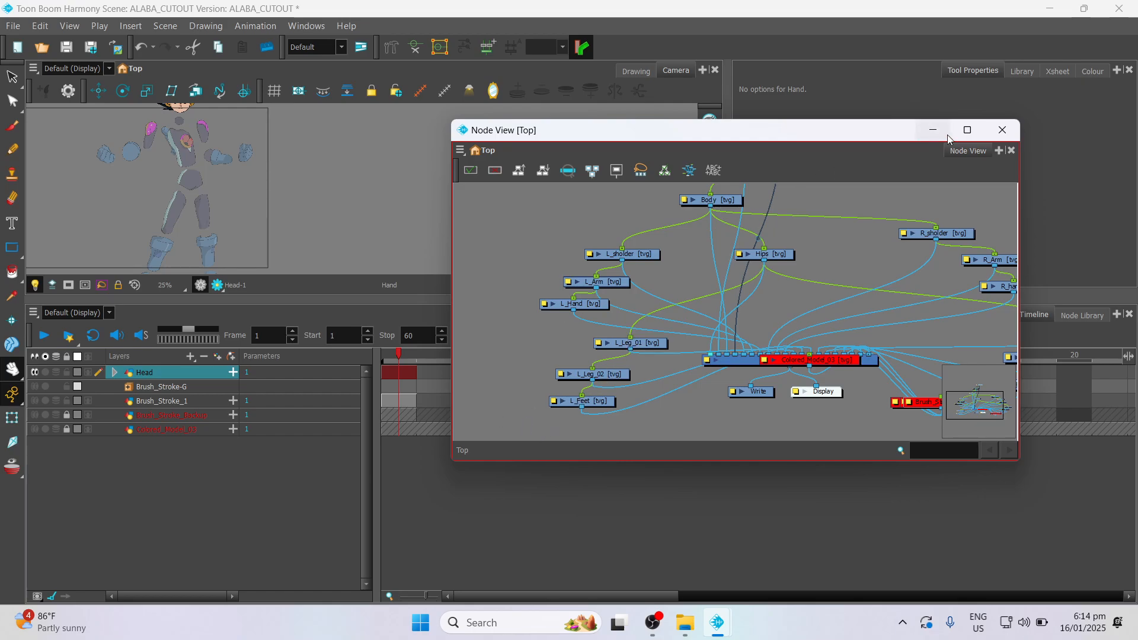
pyautogui.click(967, 129)
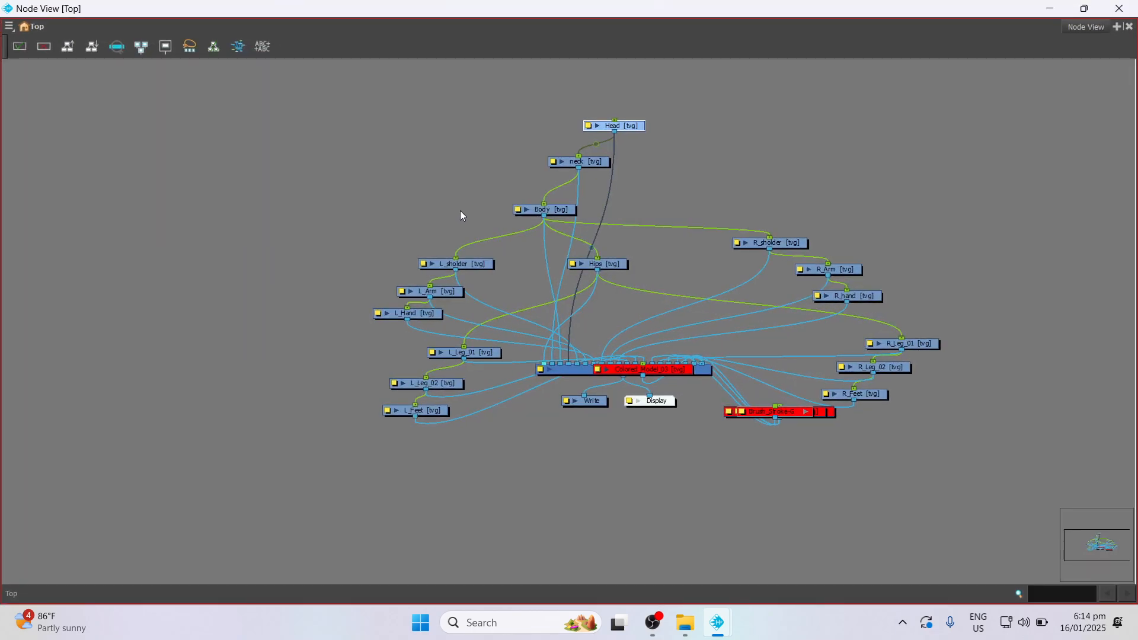
pyautogui.moveTo(612, 118); pyautogui.dragTo(671, 105)
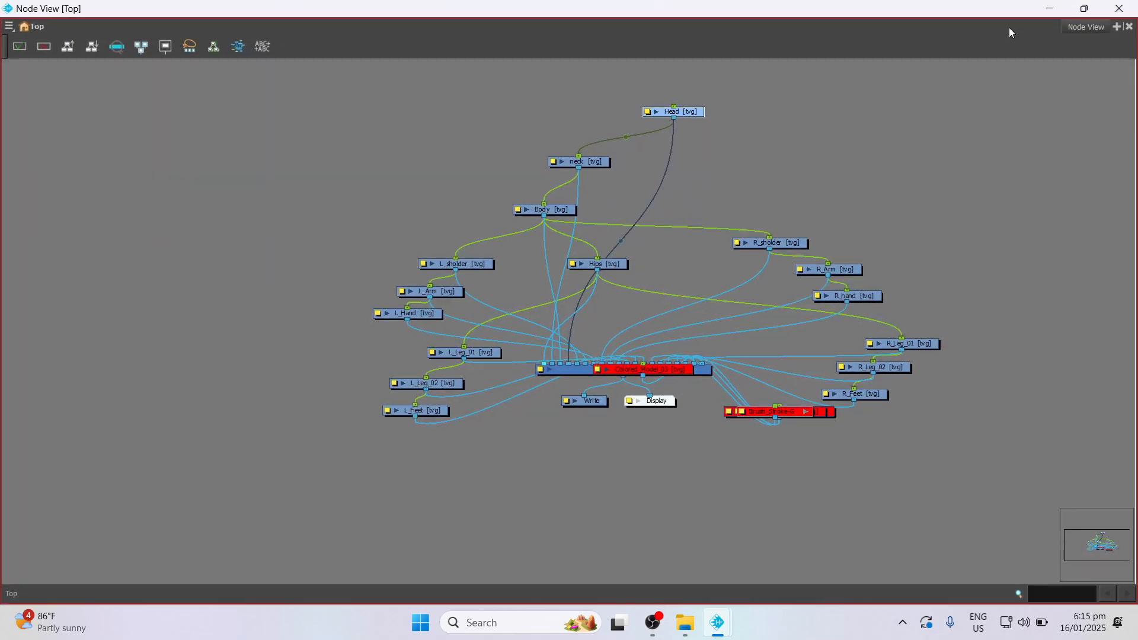
# - Restore the Node View to a floating window and enlarge the Camera view to show the whole character
pyautogui.click(1084, 8)
pyautogui.moveTo(706, 130); pyautogui.dragTo(799, 139)
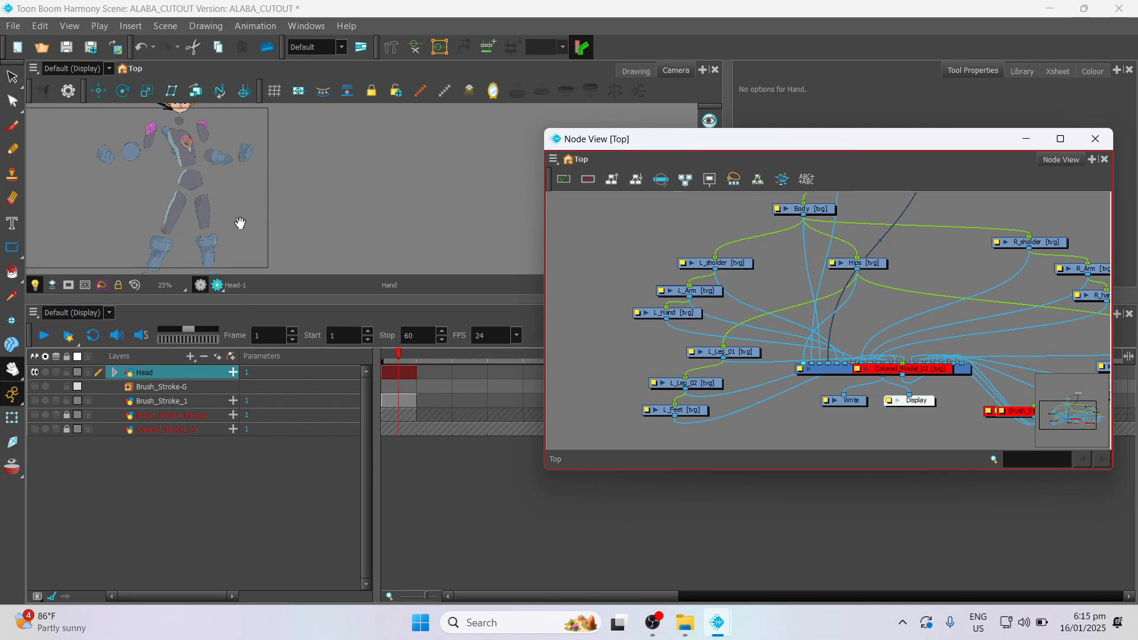
pyautogui.moveTo(223, 172); pyautogui.dragTo(386, 215)
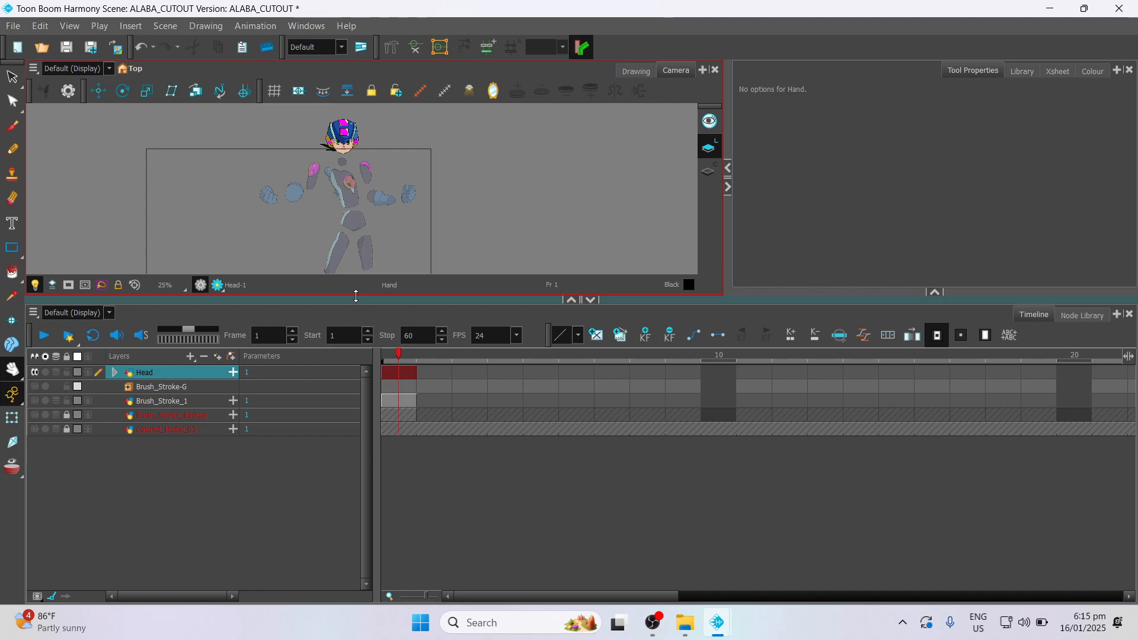
pyautogui.moveTo(313, 385); pyautogui.dragTo(313, 420)
# - Reposition the floating Node View and frame the character's head and torso at 50% in the Camera view
pyautogui.moveTo(717, 623)
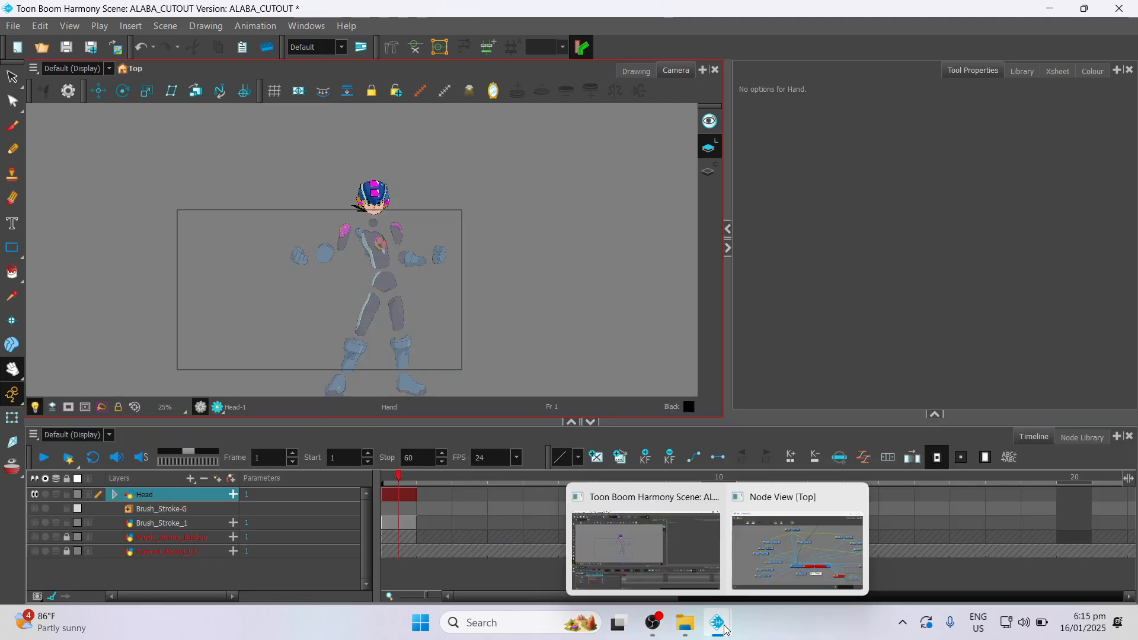
pyautogui.click(776, 501)
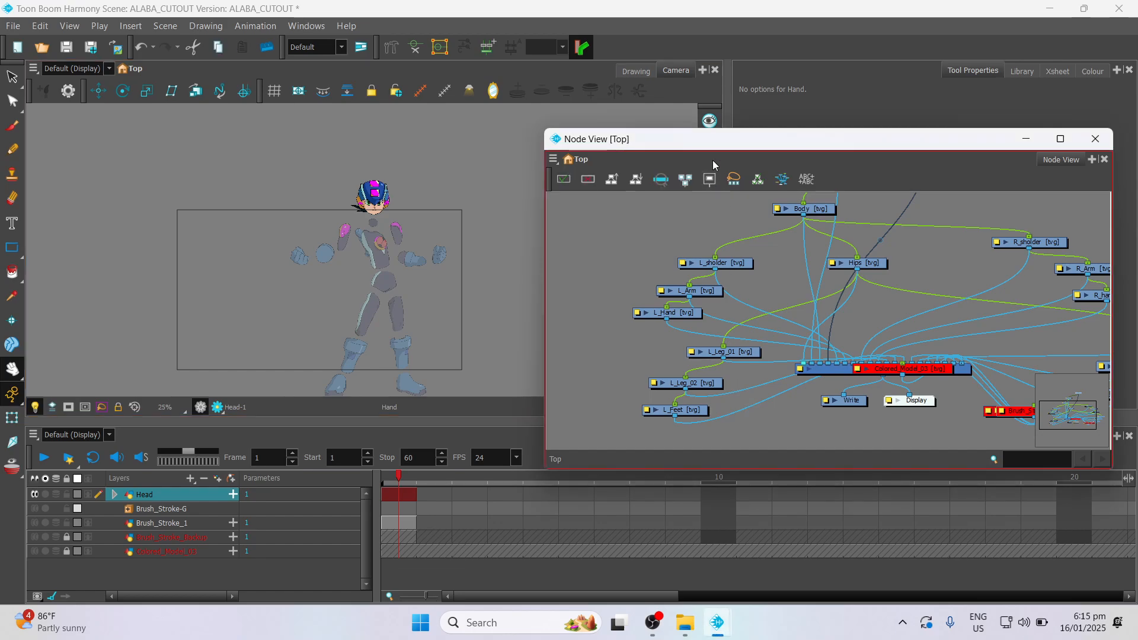
pyautogui.moveTo(707, 148); pyautogui.dragTo(658, 128)
pyautogui.scroll(2, 368, 259)
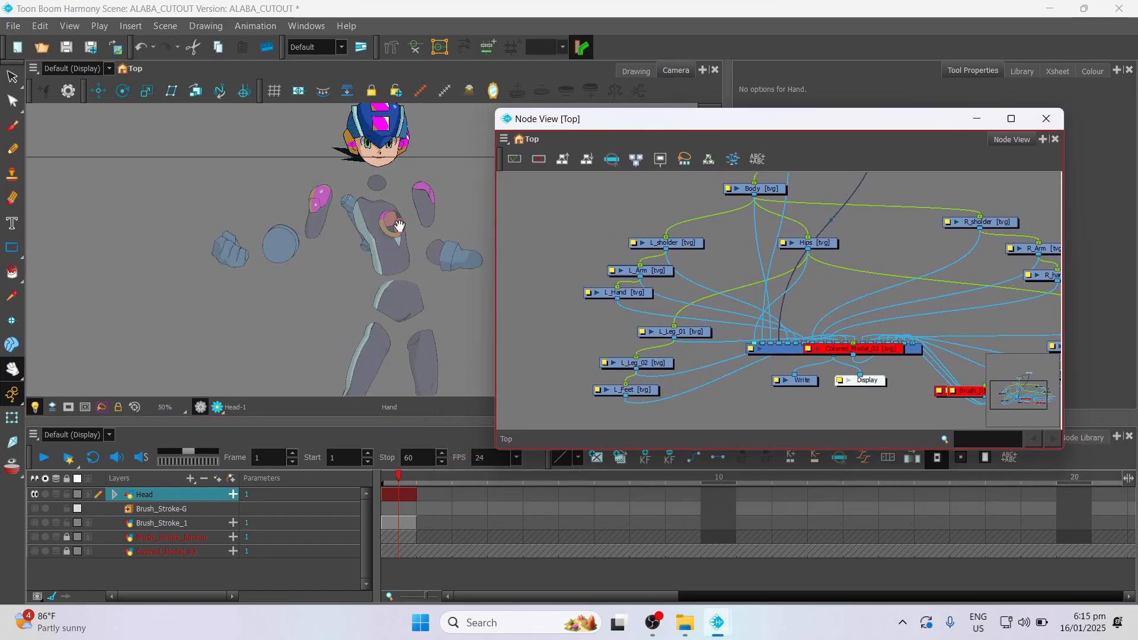
pyautogui.moveTo(400, 225); pyautogui.dragTo(338, 309)
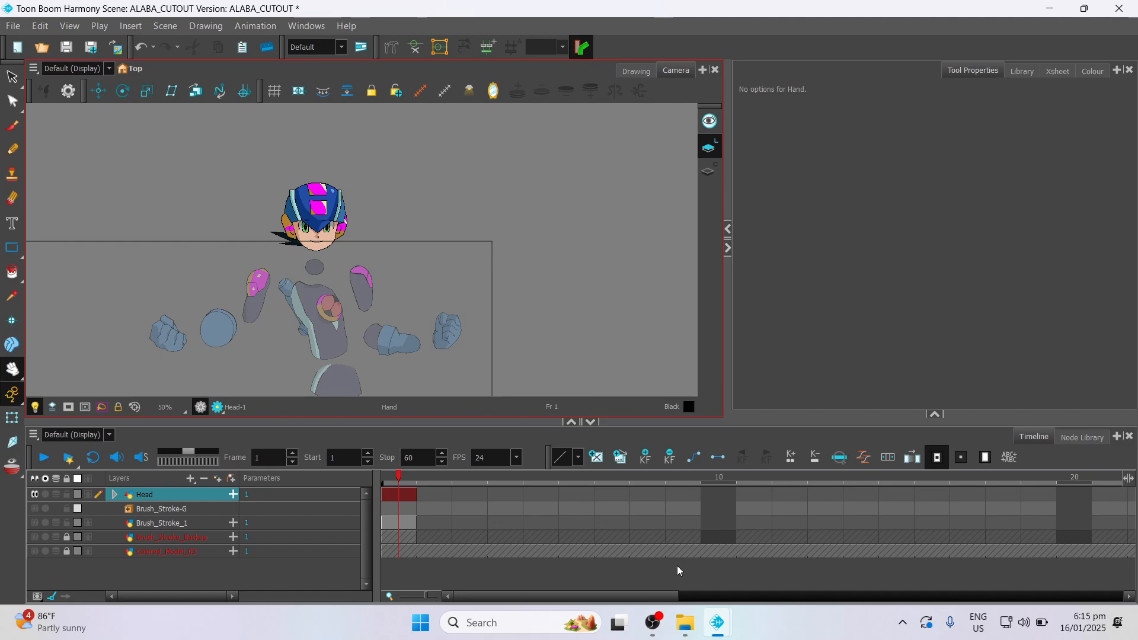
# - Dock the Node View with the Tool Properties and Colour views, and widen that area beside the Camera view
pyautogui.moveTo(717, 622)
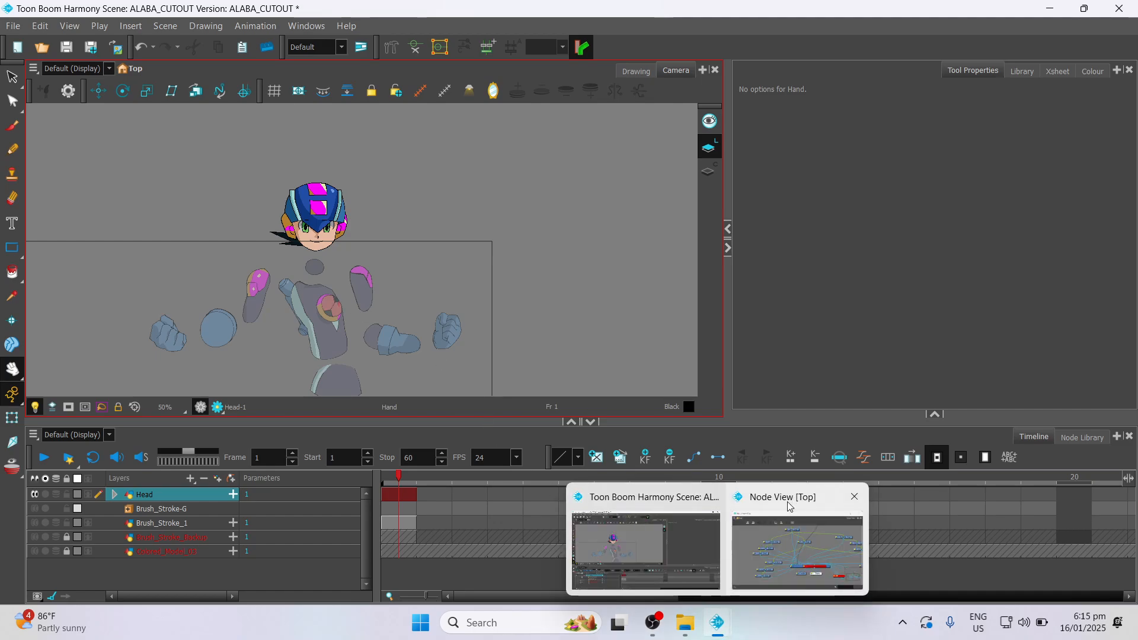
pyautogui.click(794, 503)
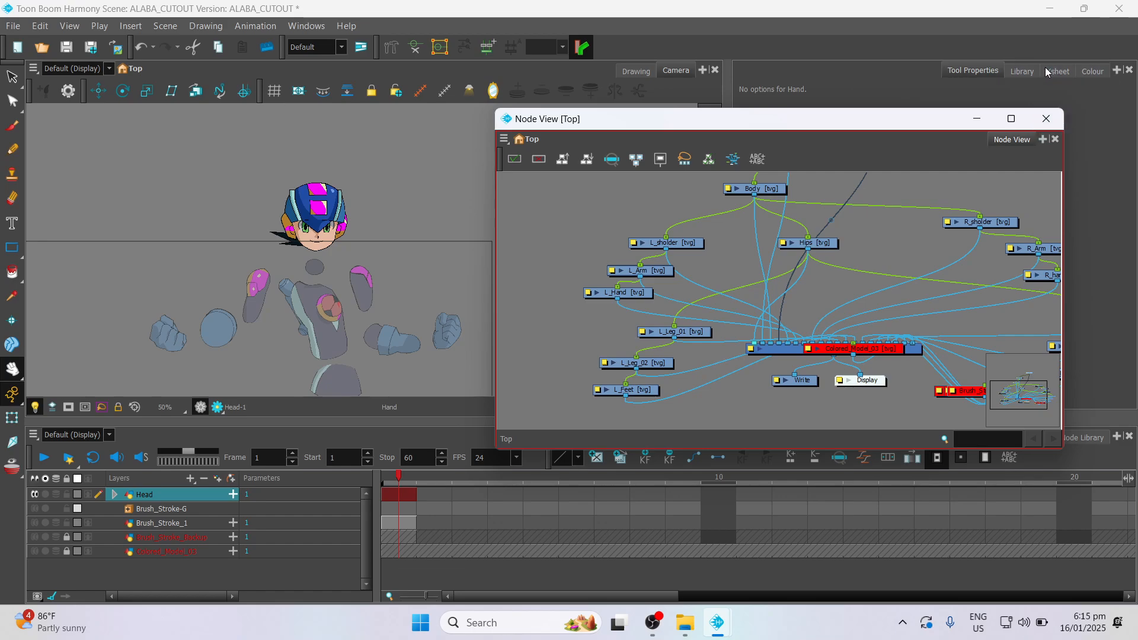
pyautogui.moveTo(1011, 140); pyautogui.dragTo(1047, 73)
pyautogui.moveTo(730, 302); pyautogui.dragTo(561, 302)
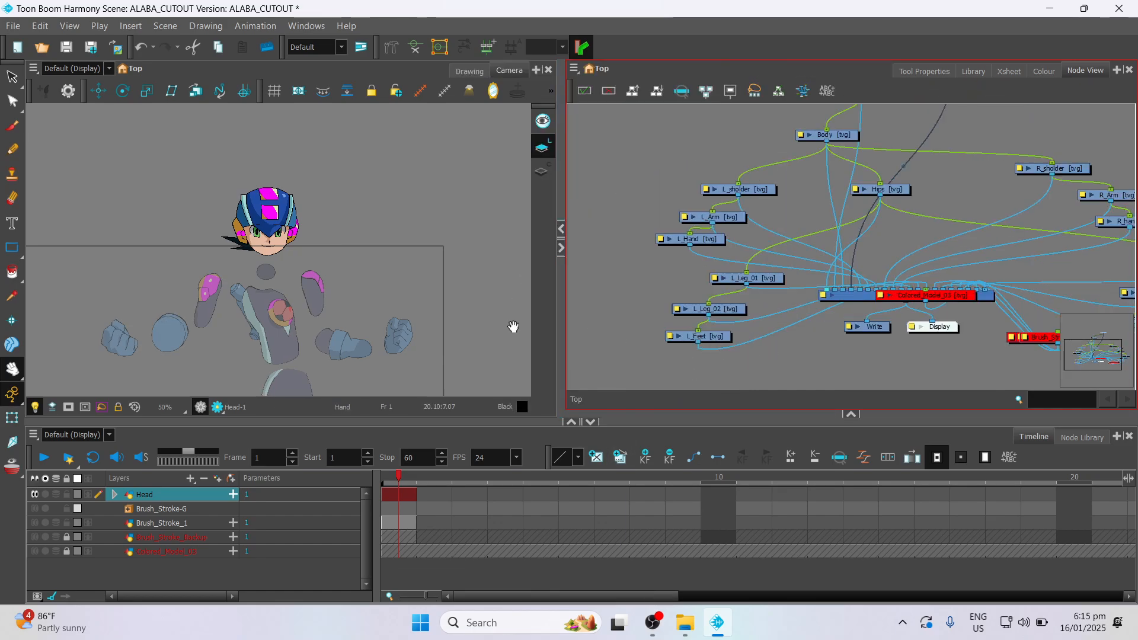
pyautogui.click(368, 196)
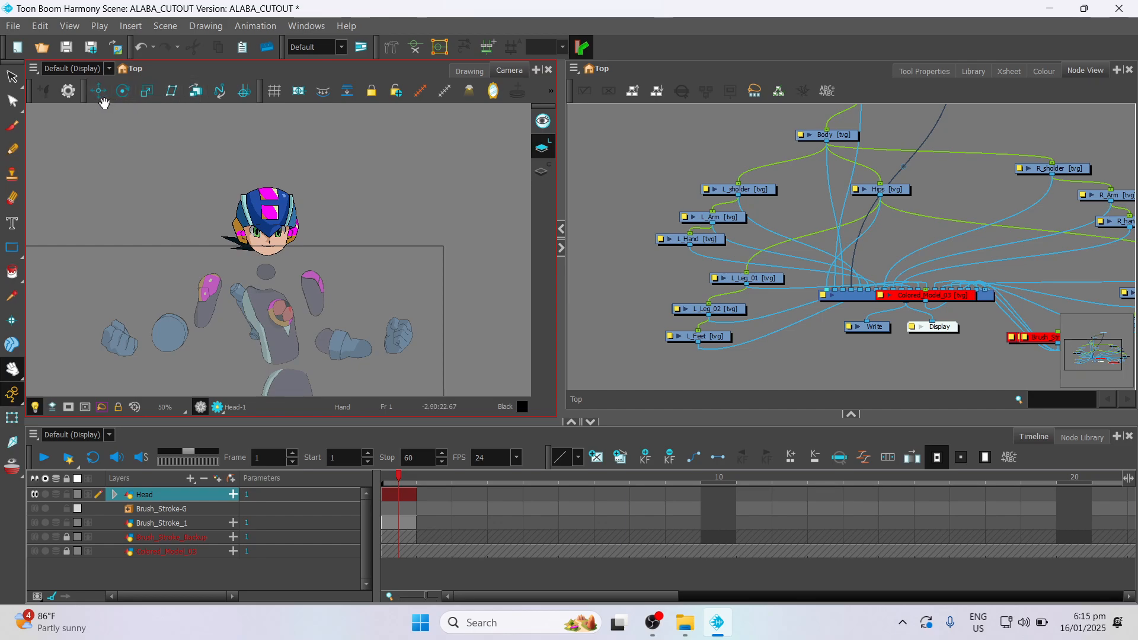
pyautogui.moveTo(84, 96); pyautogui.dragTo(150, 94)
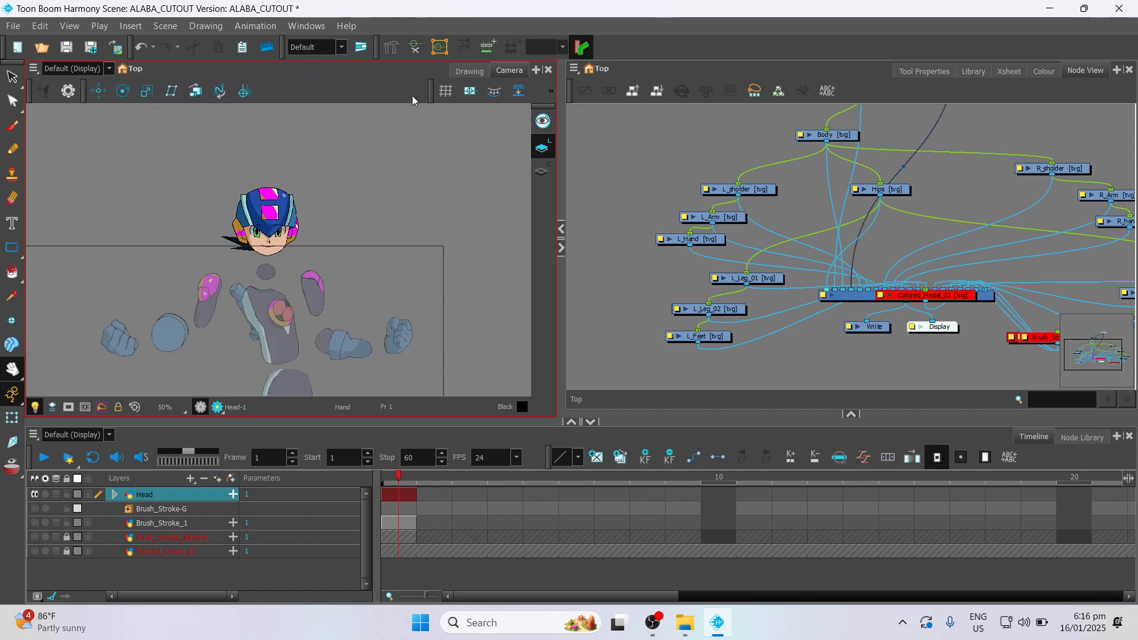
pyautogui.moveTo(432, 92); pyautogui.dragTo(270, 90)
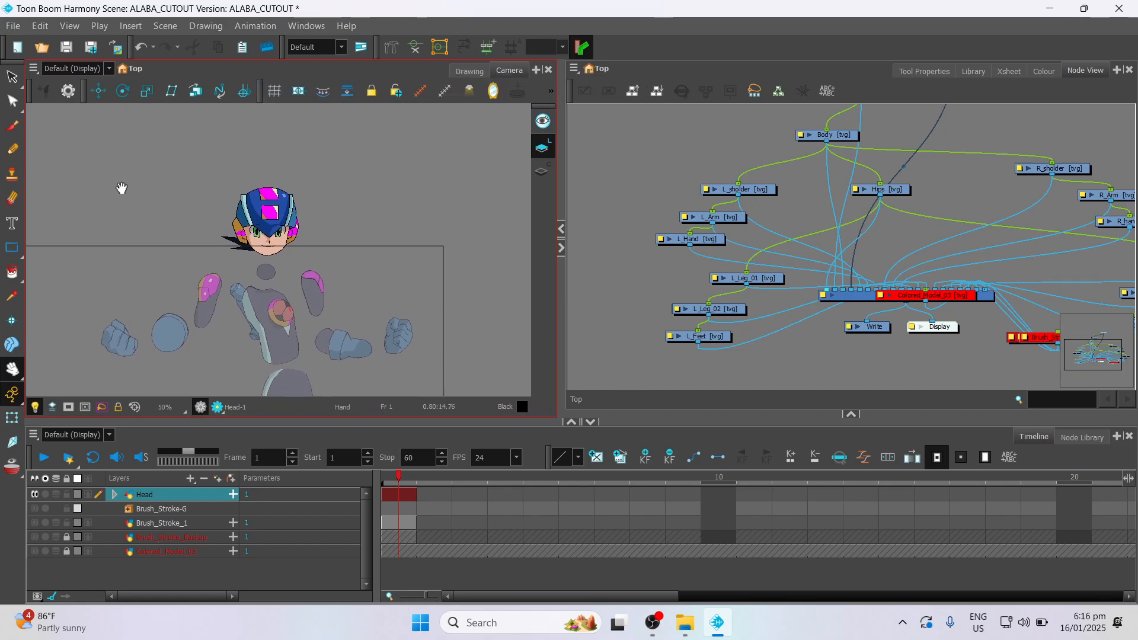
# - Select the neck node below Head and translate the neck upward in the Camera view so it meets the head
pyautogui.scroll(2, 848, 194)
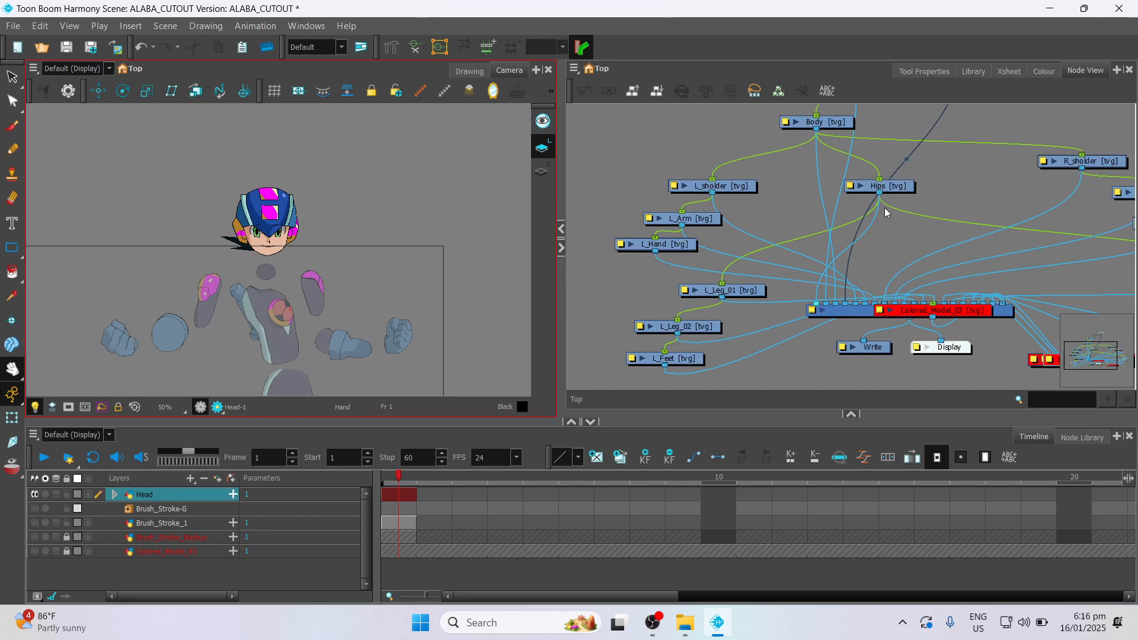
pyautogui.moveTo(1090, 352); pyautogui.dragTo(1100, 342)
pyautogui.moveTo(884, 152); pyautogui.dragTo(885, 157)
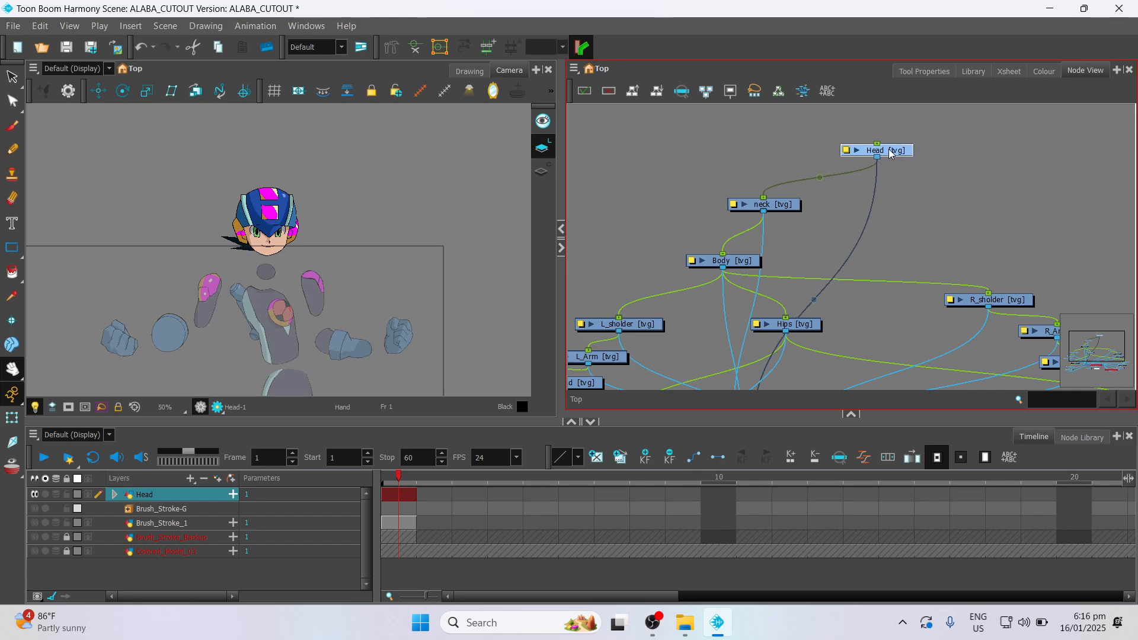
pyautogui.click(778, 212)
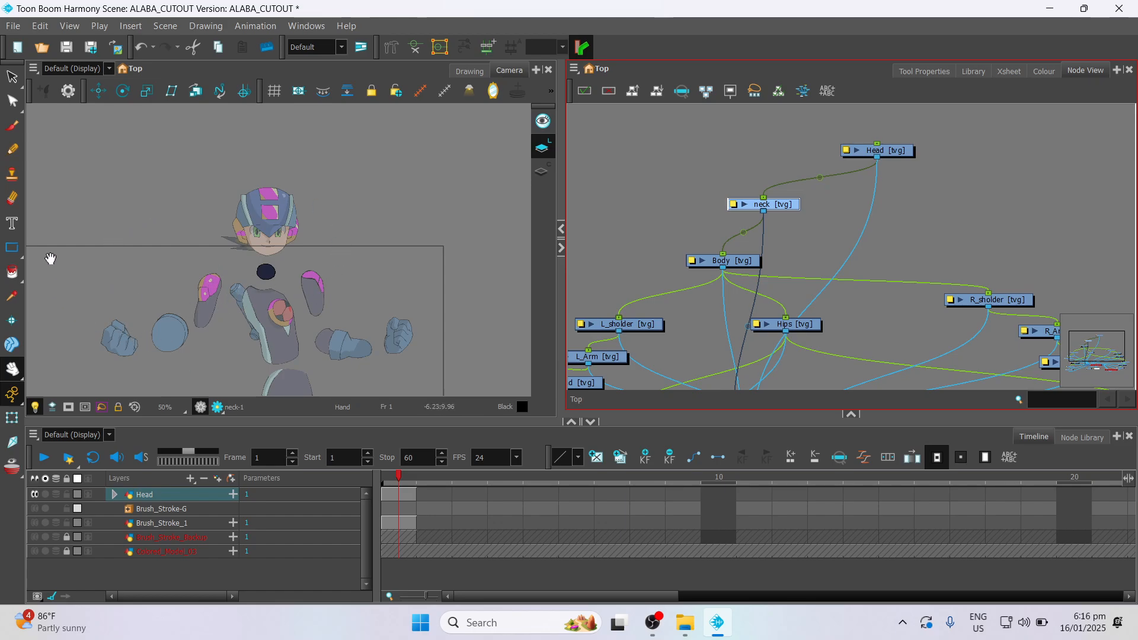
pyautogui.click(99, 92)
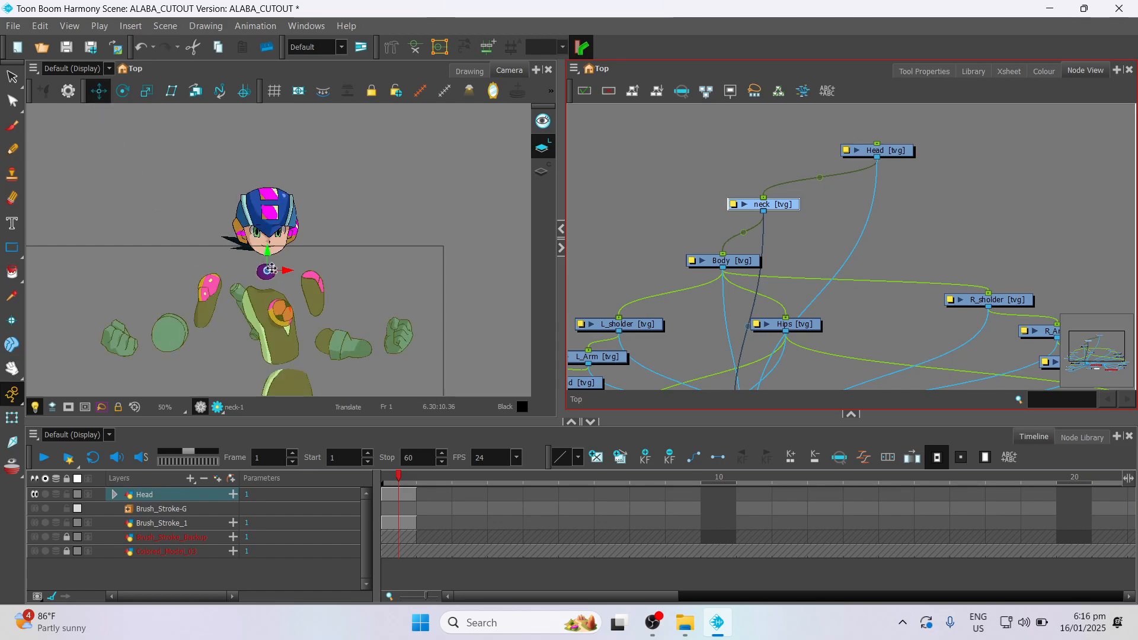
pyautogui.moveTo(264, 256); pyautogui.dragTo(266, 244)
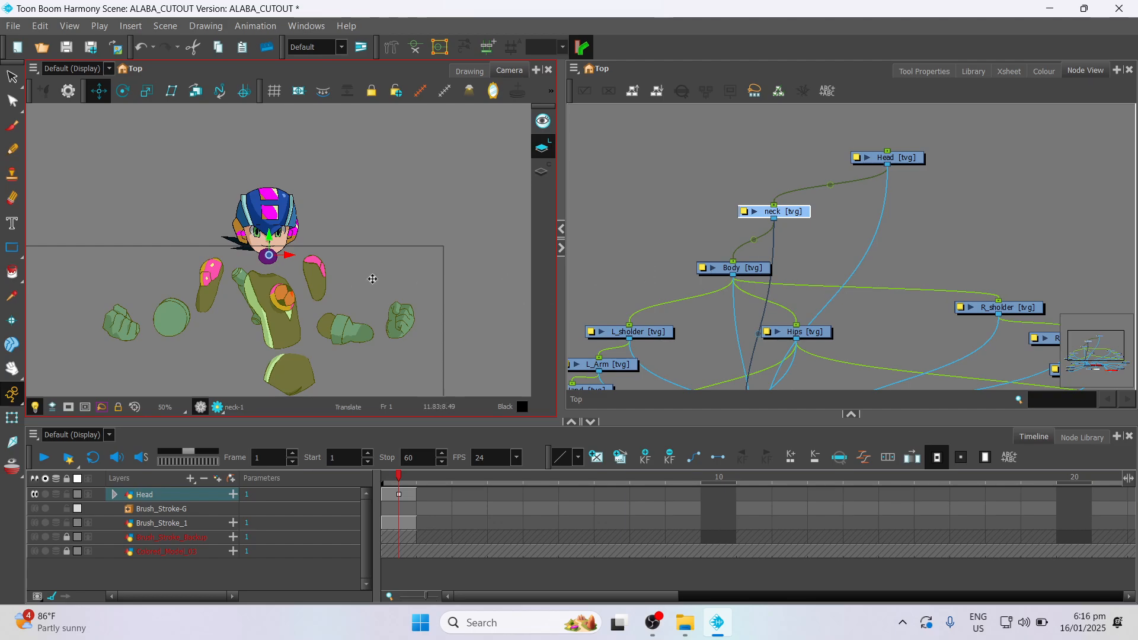
# - Examine in the Node View which Composite input port the neck node is connected to
pyautogui.click(12, 77)
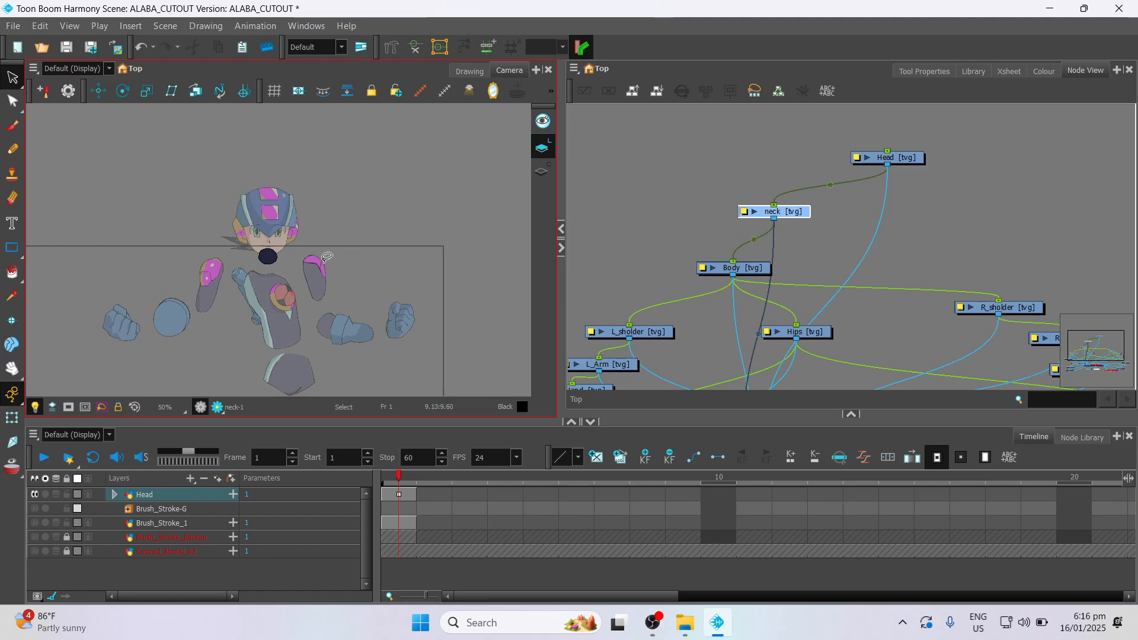
pyautogui.scroll(2, 326, 242)
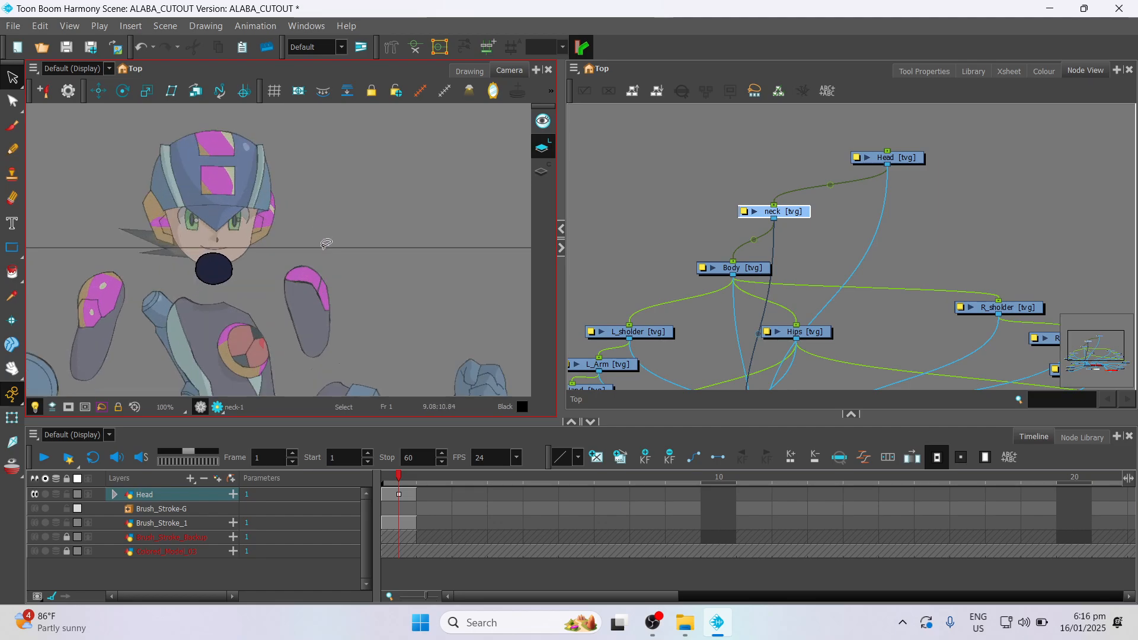
pyautogui.scroll(-1, 325, 244)
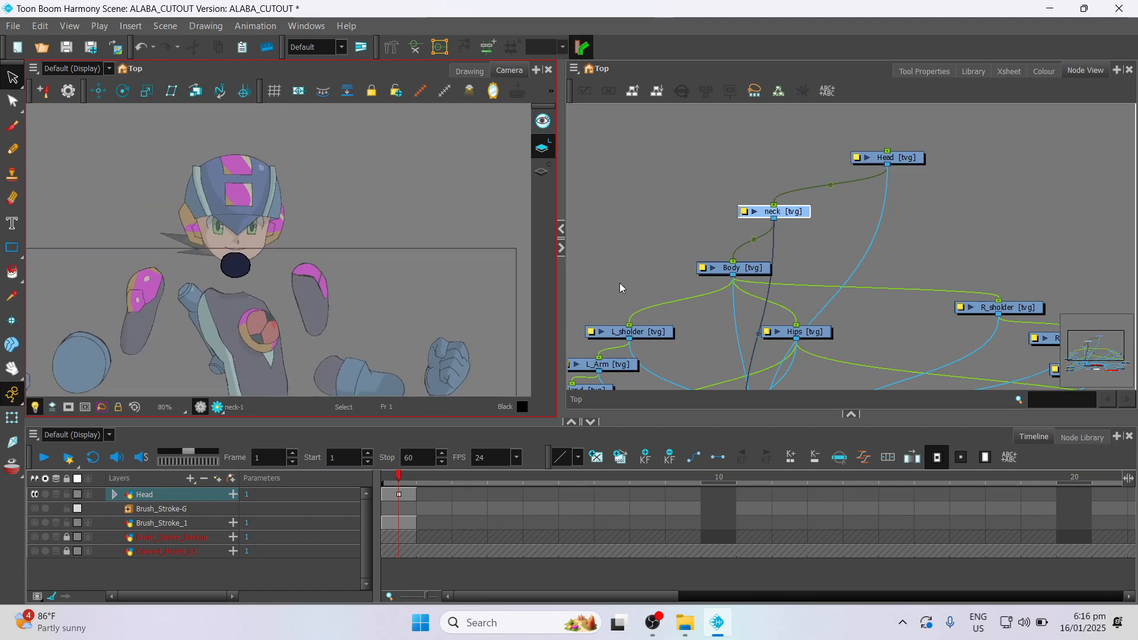
pyautogui.moveTo(1079, 348); pyautogui.dragTo(1094, 358)
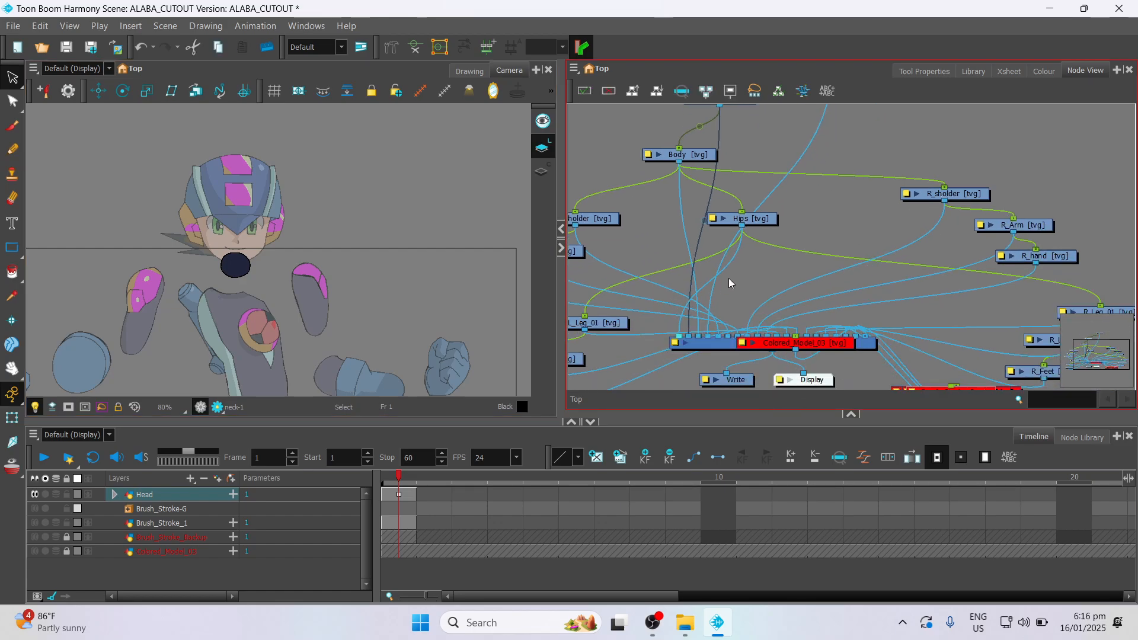
pyautogui.scroll(-2, 727, 279)
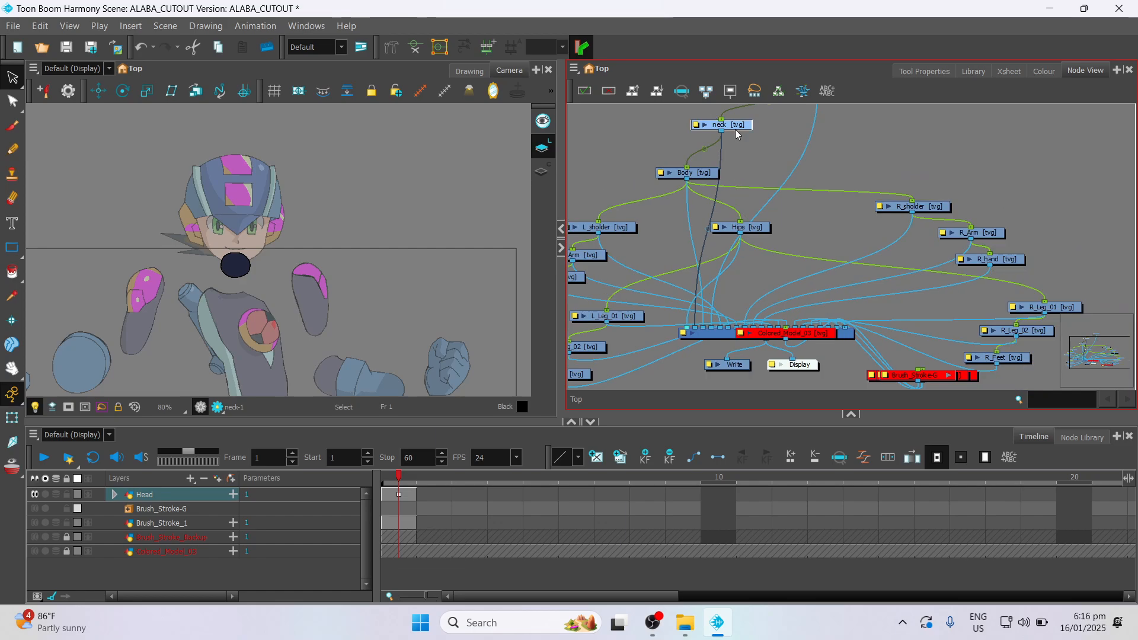
pyautogui.scroll(5, 724, 330)
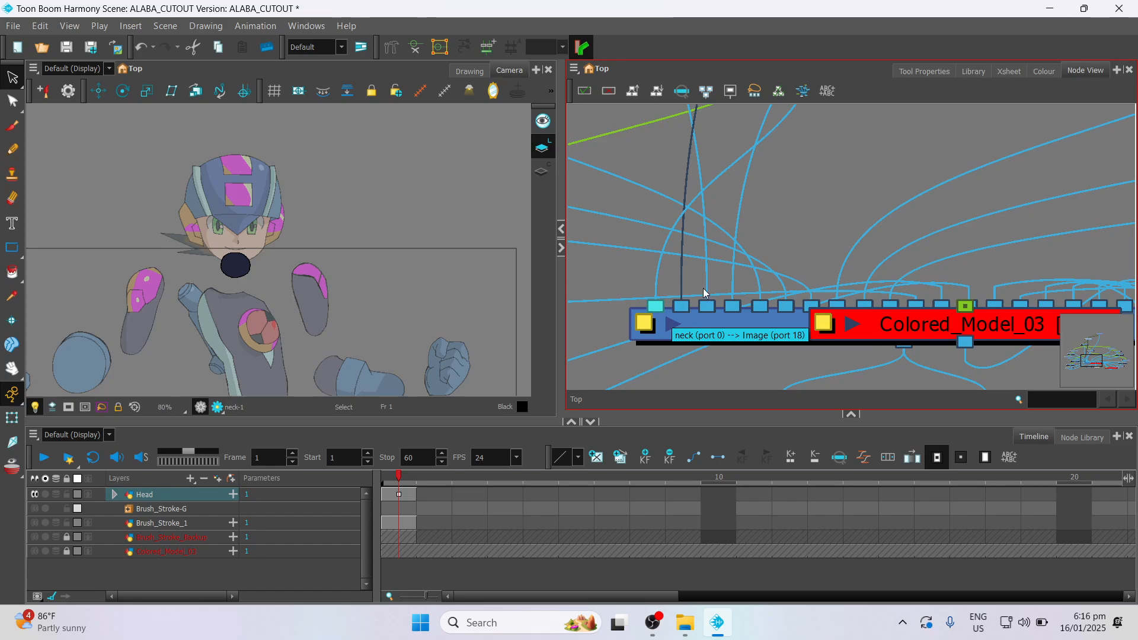
pyautogui.scroll(-6, 704, 293)
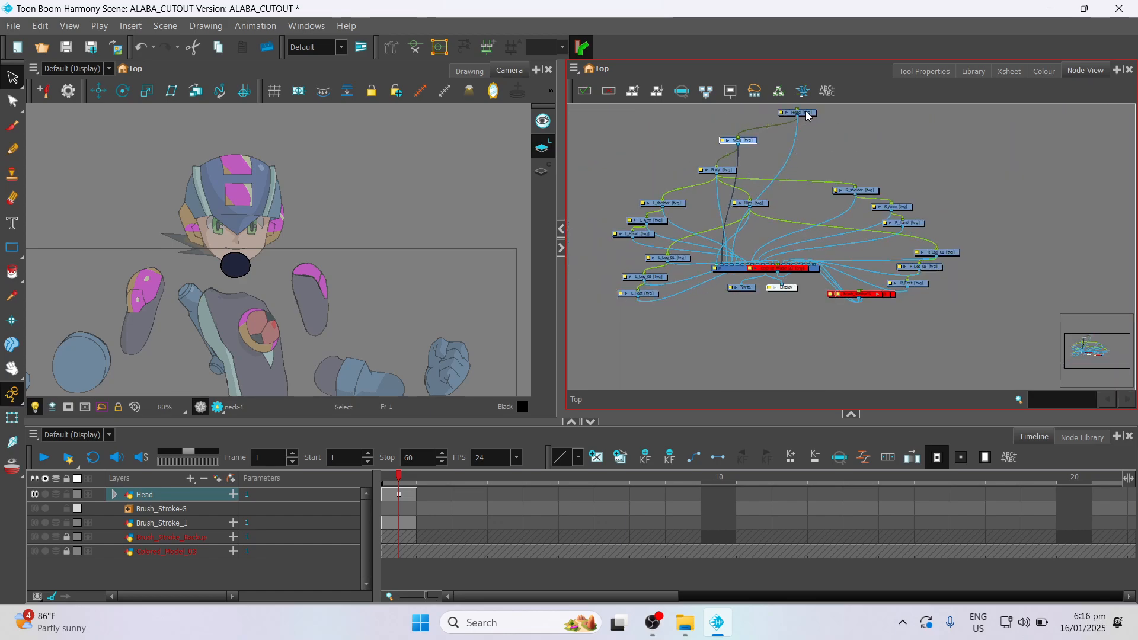
# - Select the Head node and trace its cable to the Composite to compare its port position with the neck's
pyautogui.click(808, 115)
pyautogui.scroll(5, 747, 286)
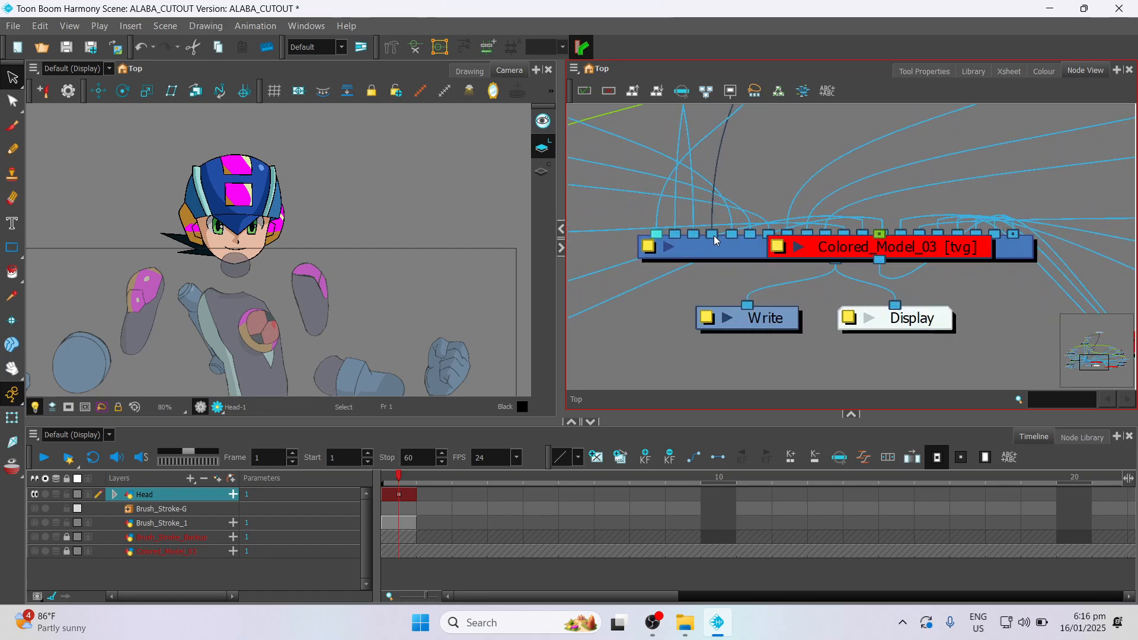
pyautogui.scroll(-5, 811, 175)
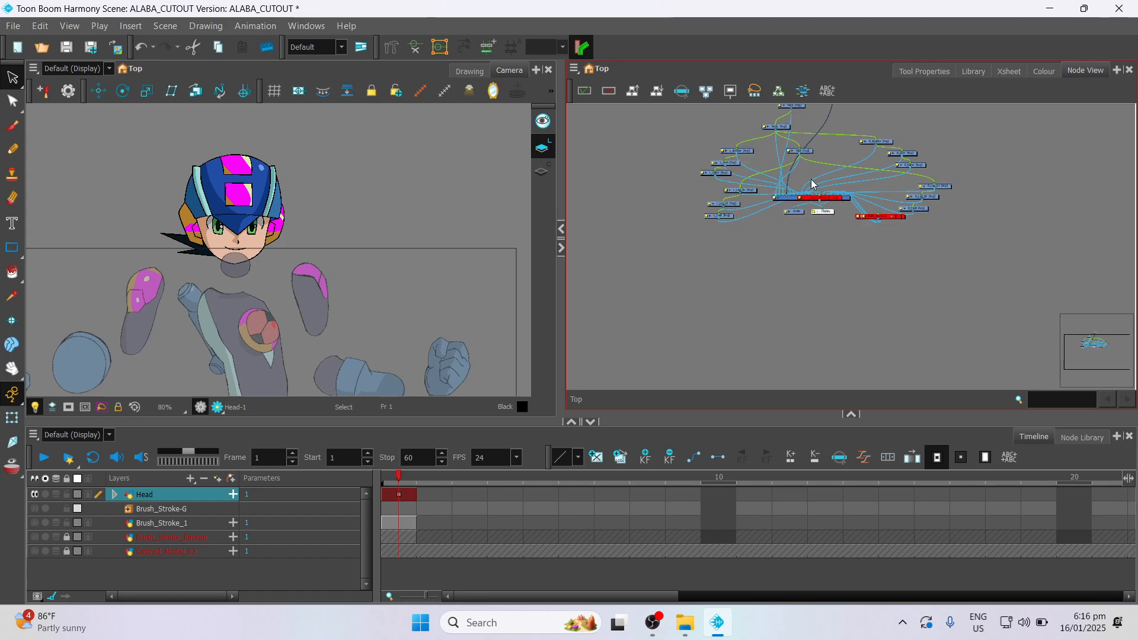
pyautogui.scroll(5, 809, 196)
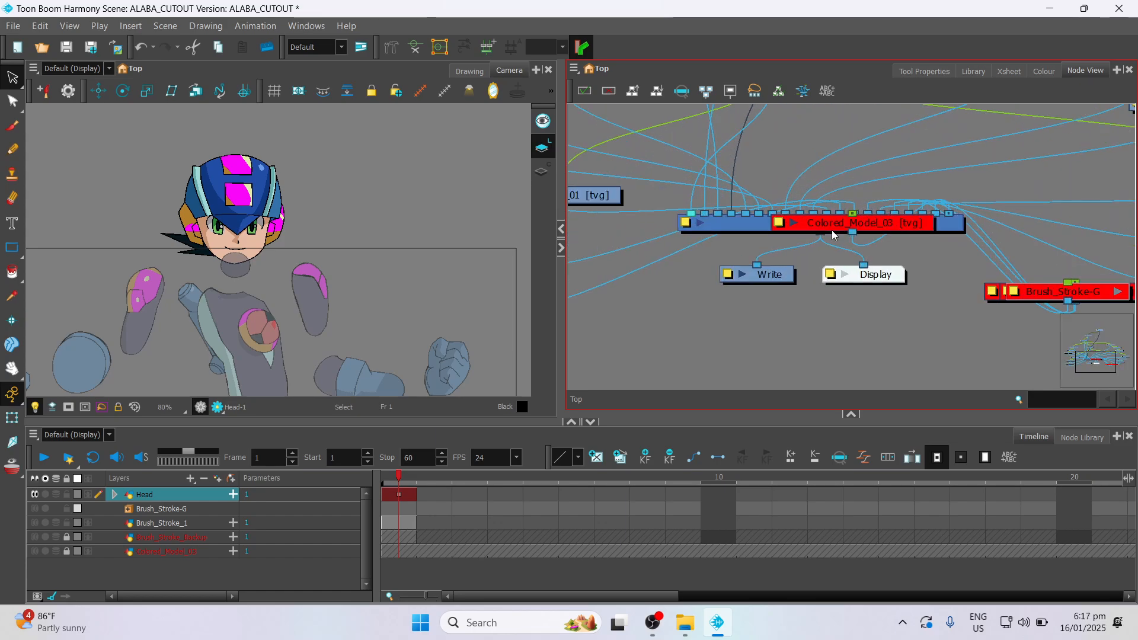
pyautogui.scroll(1, 876, 256)
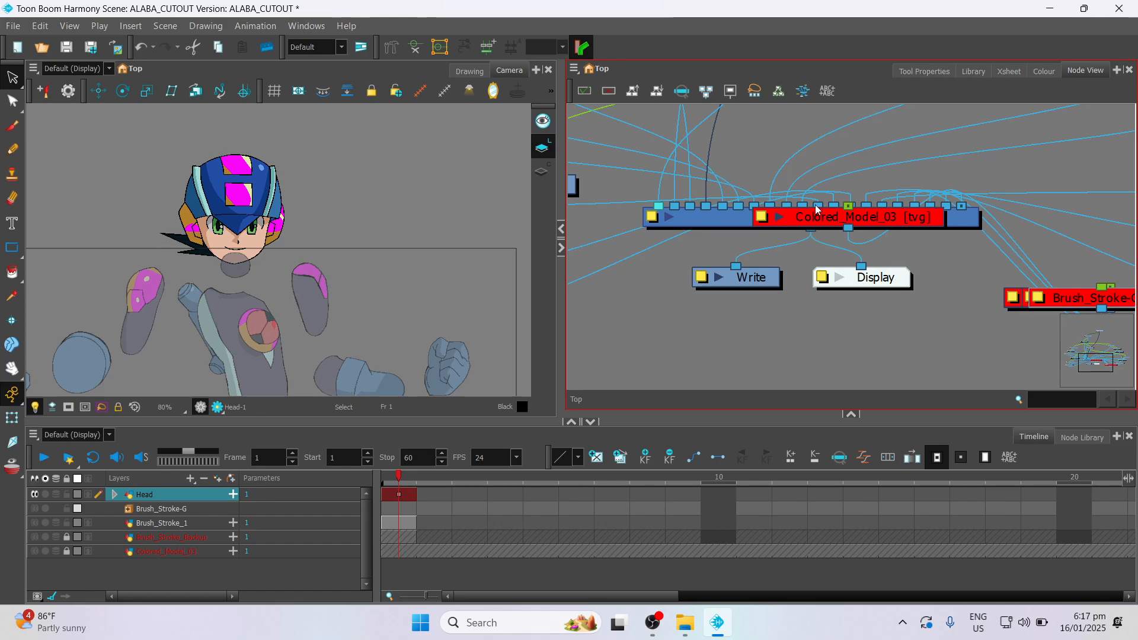
pyautogui.moveTo(1099, 363); pyautogui.dragTo(1095, 333)
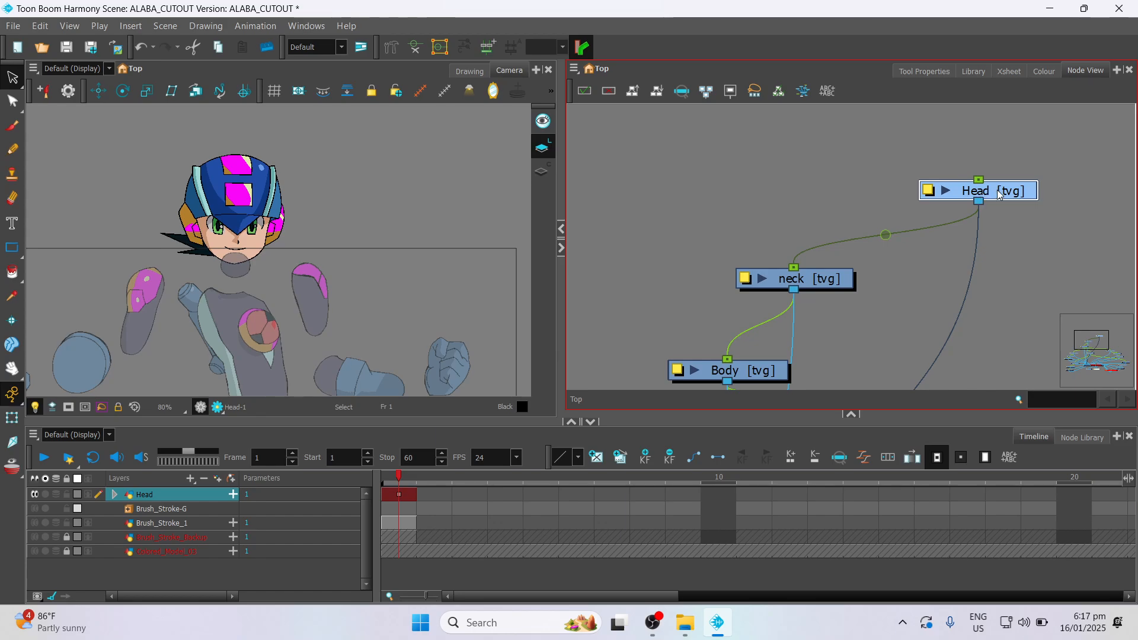
pyautogui.scroll(-3, 963, 261)
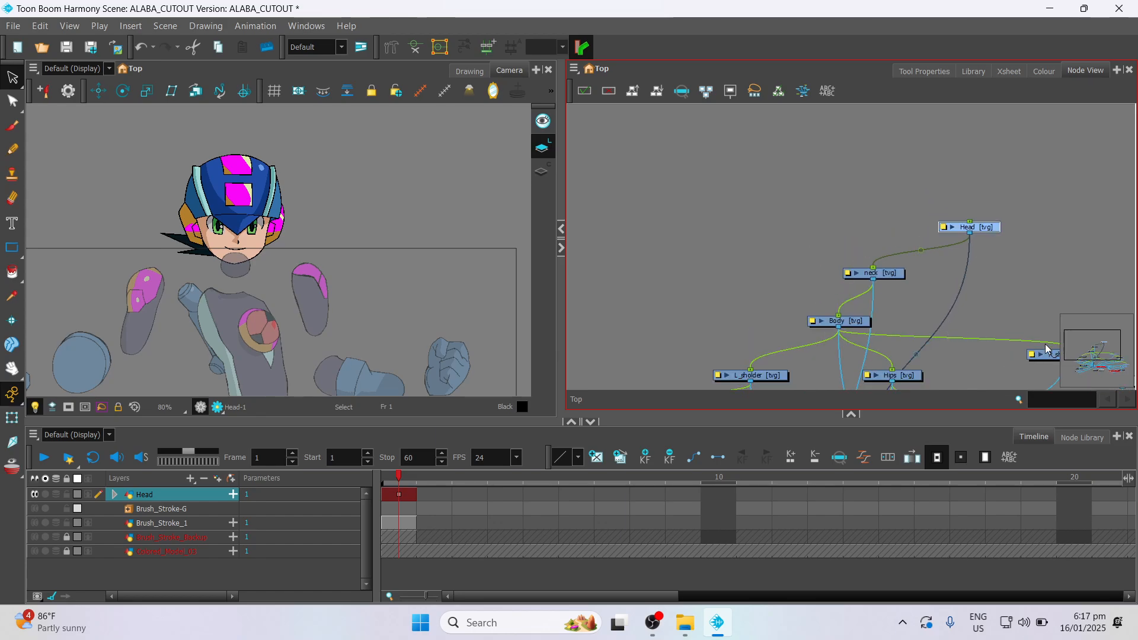
pyautogui.moveTo(1088, 346); pyautogui.dragTo(1097, 362)
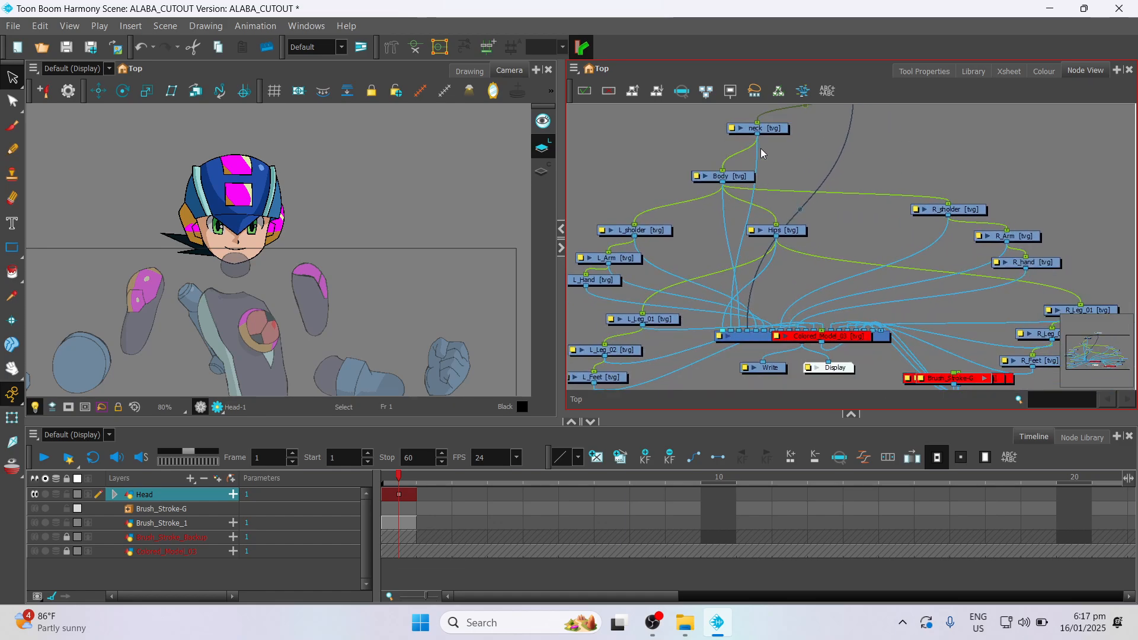
# - Move the neck node's Composite connection to the port just after the Head's, layering the neck behind the head
pyautogui.click(774, 129)
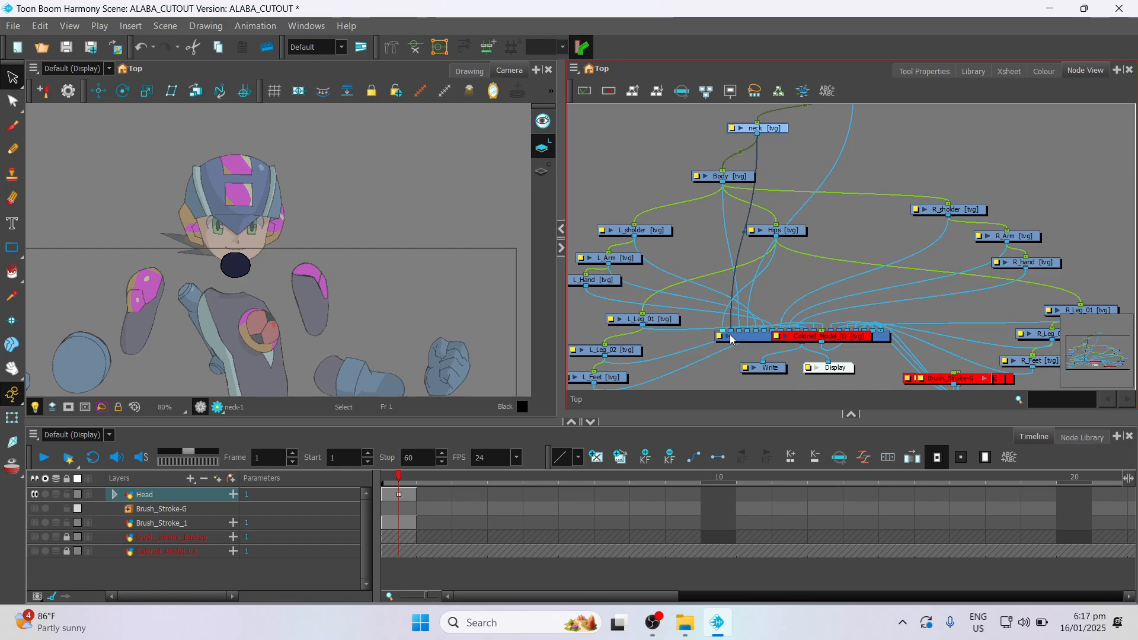
pyautogui.scroll(8, 764, 347)
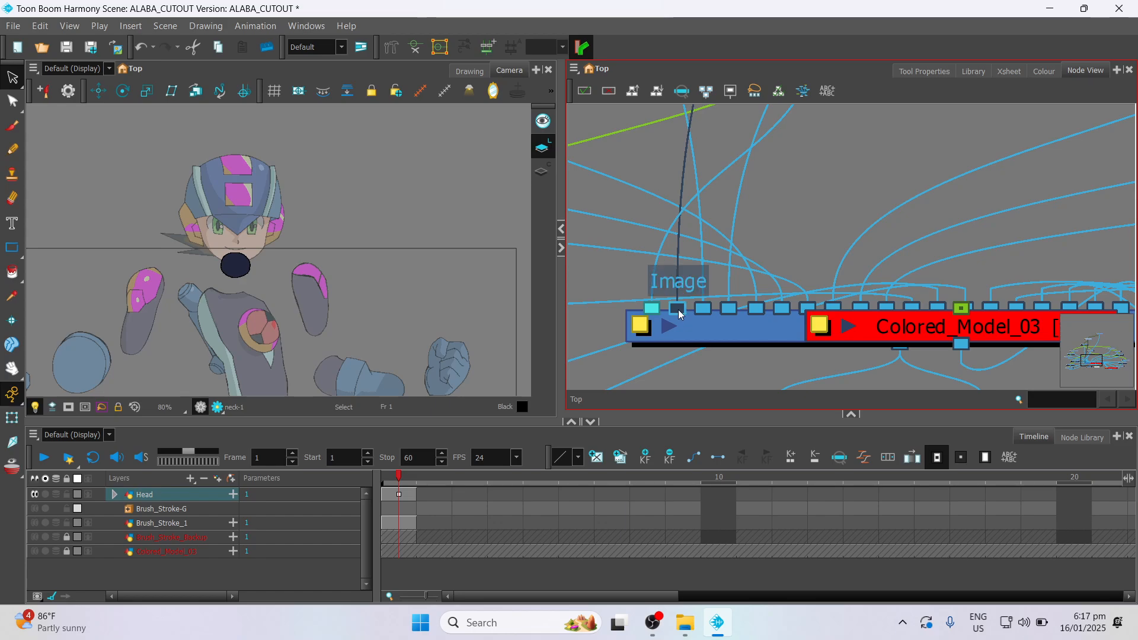
pyautogui.moveTo(678, 310); pyautogui.dragTo(744, 314)
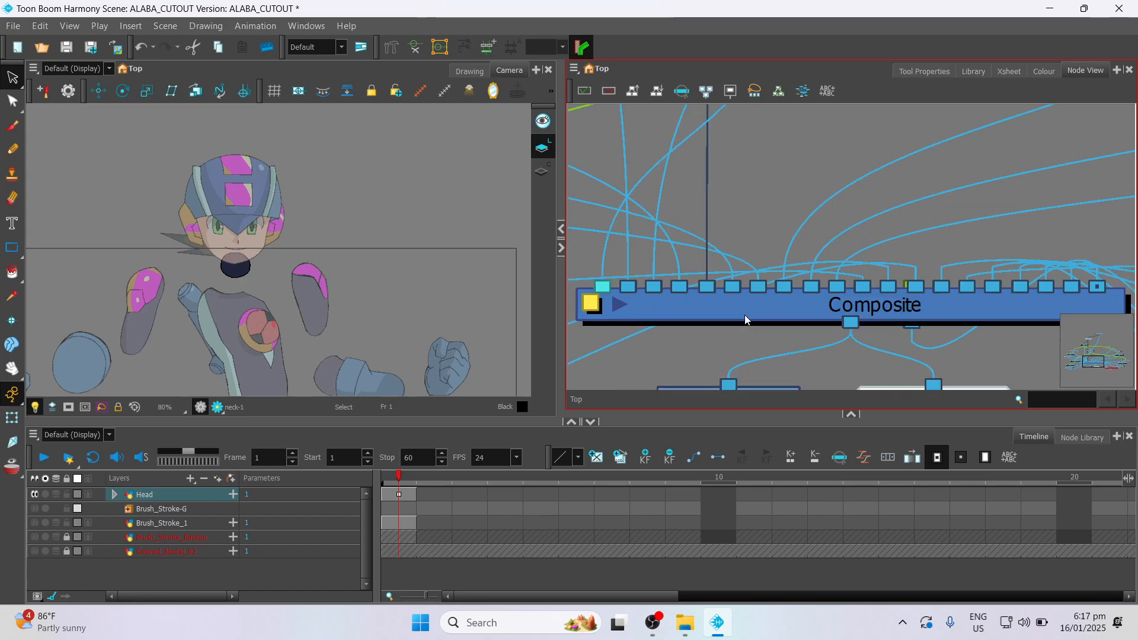
pyautogui.scroll(-6, 683, 295)
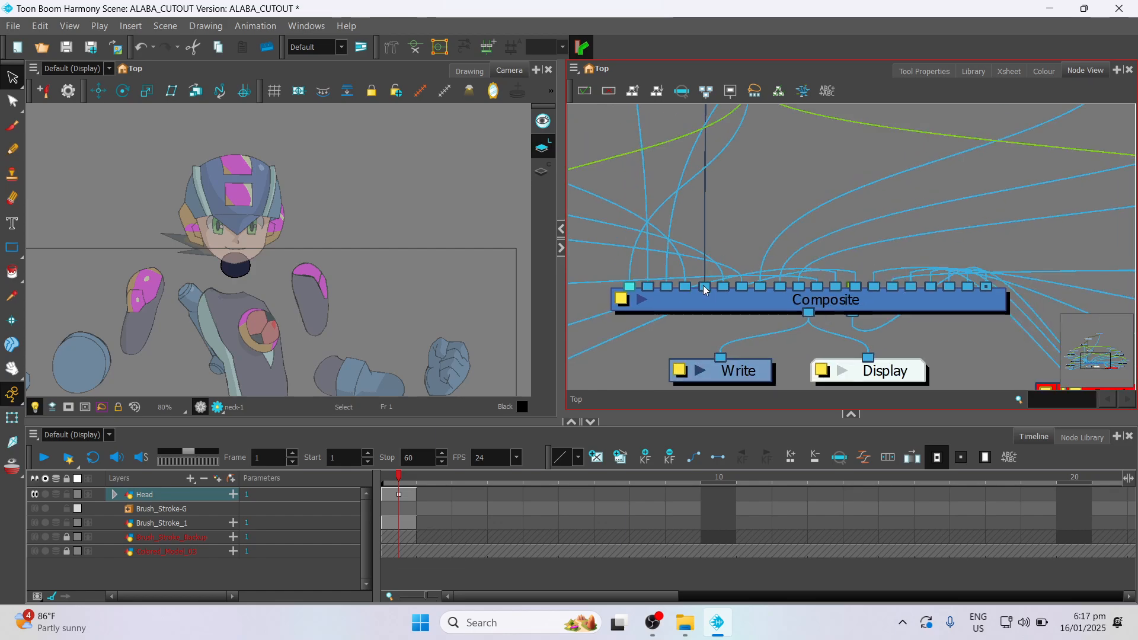
pyautogui.scroll(-2, 725, 243)
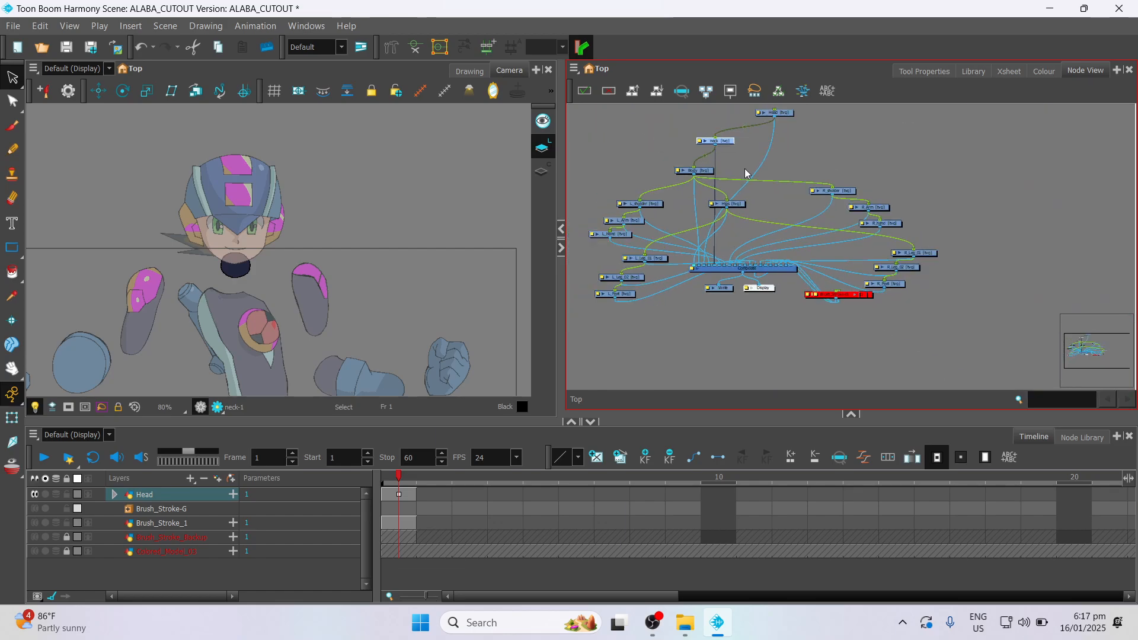
pyautogui.click(784, 114)
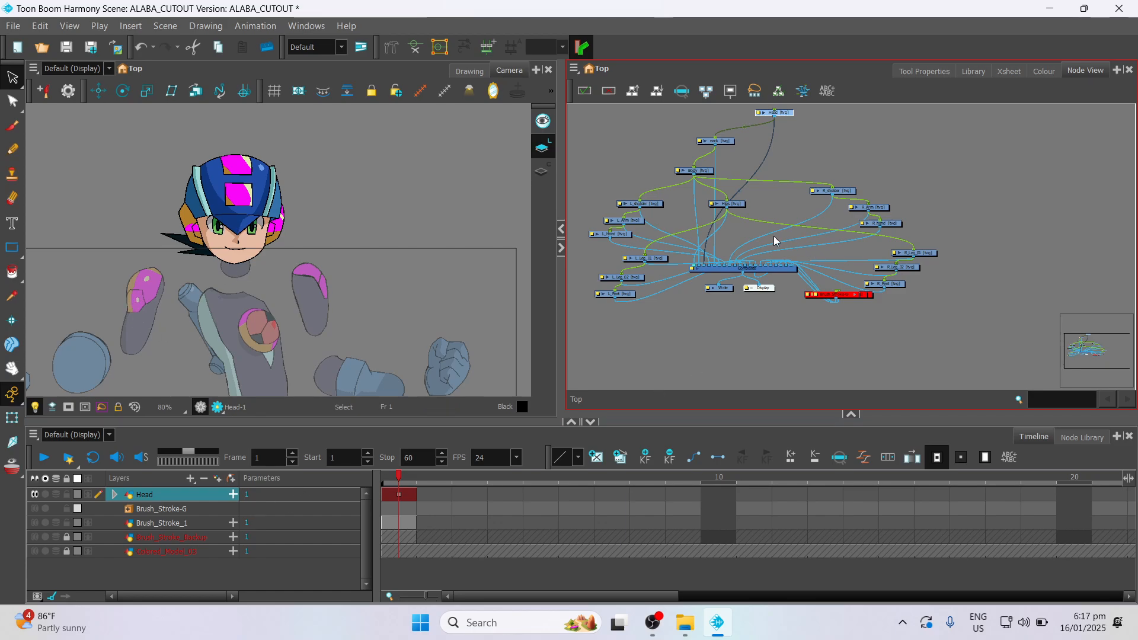
pyautogui.click(724, 142)
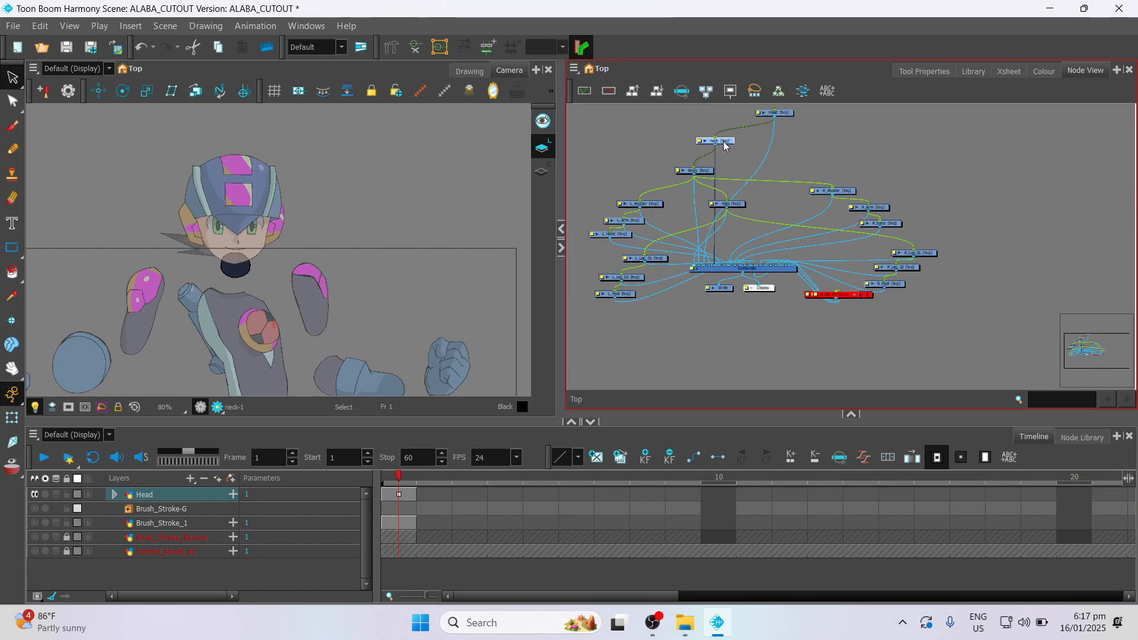
# - Select the Body node and translate the torso upward in the Camera view so its collar meets the neck
pyautogui.click(707, 172)
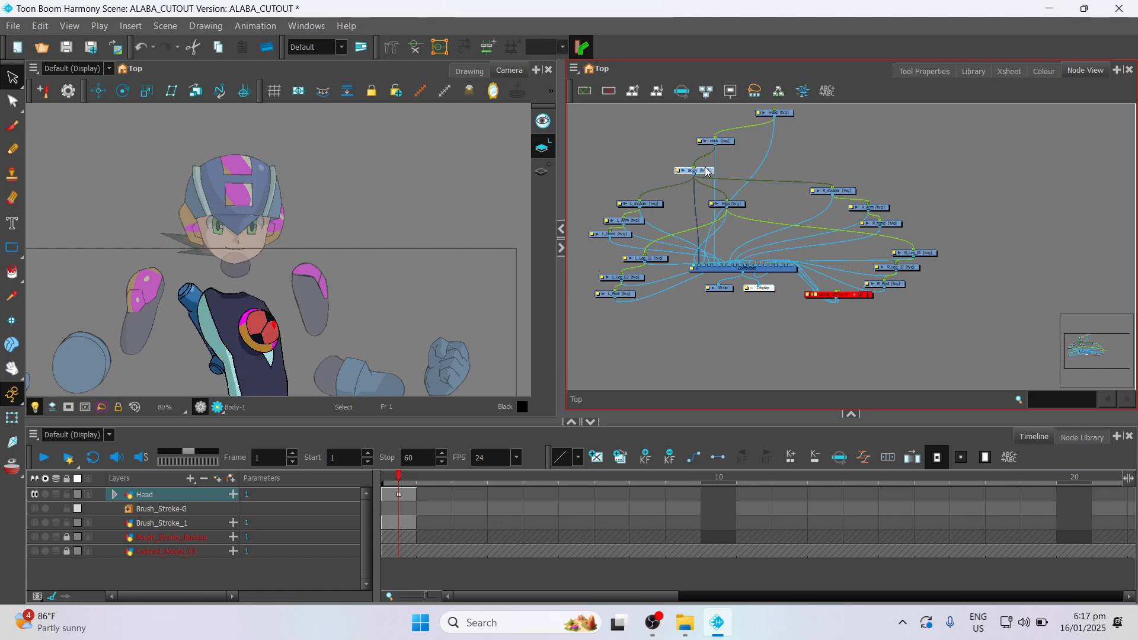
pyautogui.click(99, 93)
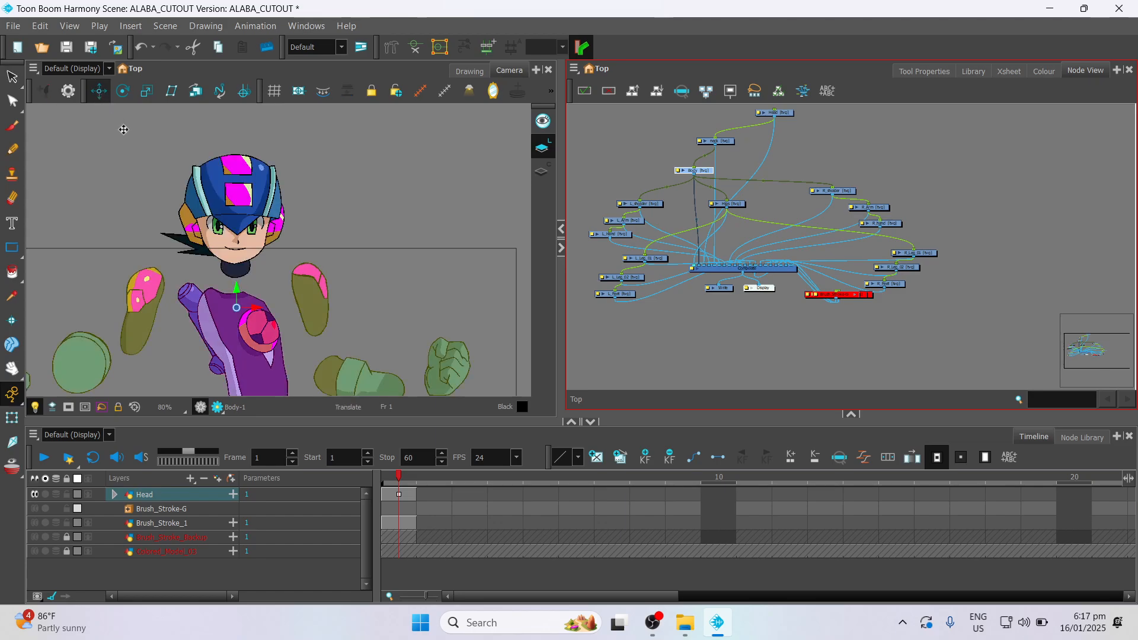
pyautogui.click(238, 294)
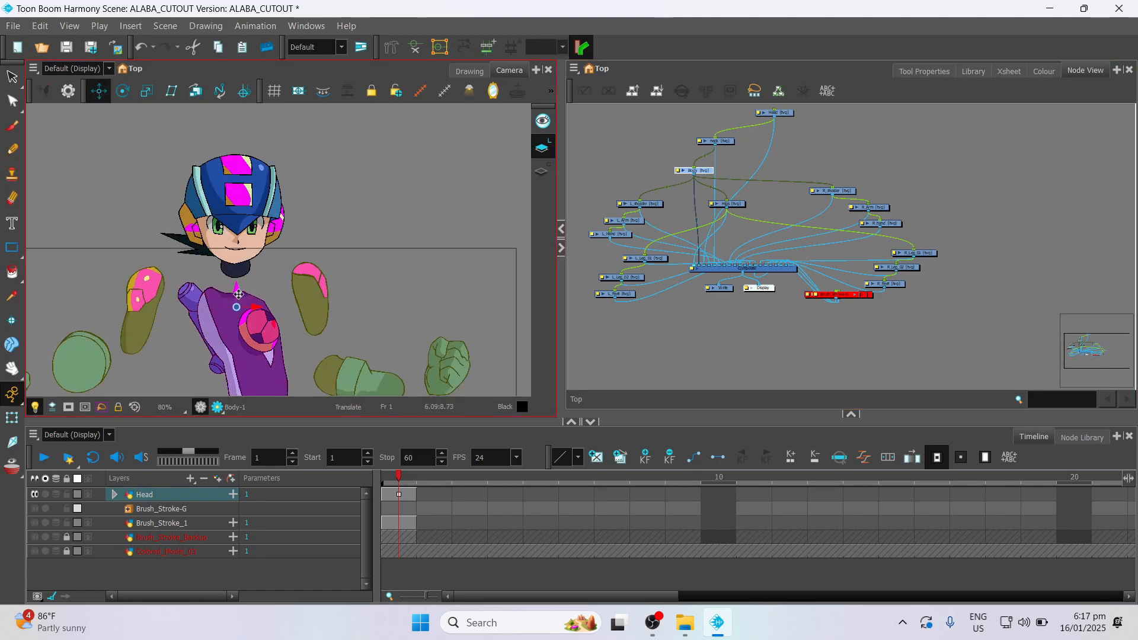
pyautogui.moveTo(238, 294); pyautogui.dragTo(202, 283)
pyautogui.scroll(3, 271, 272)
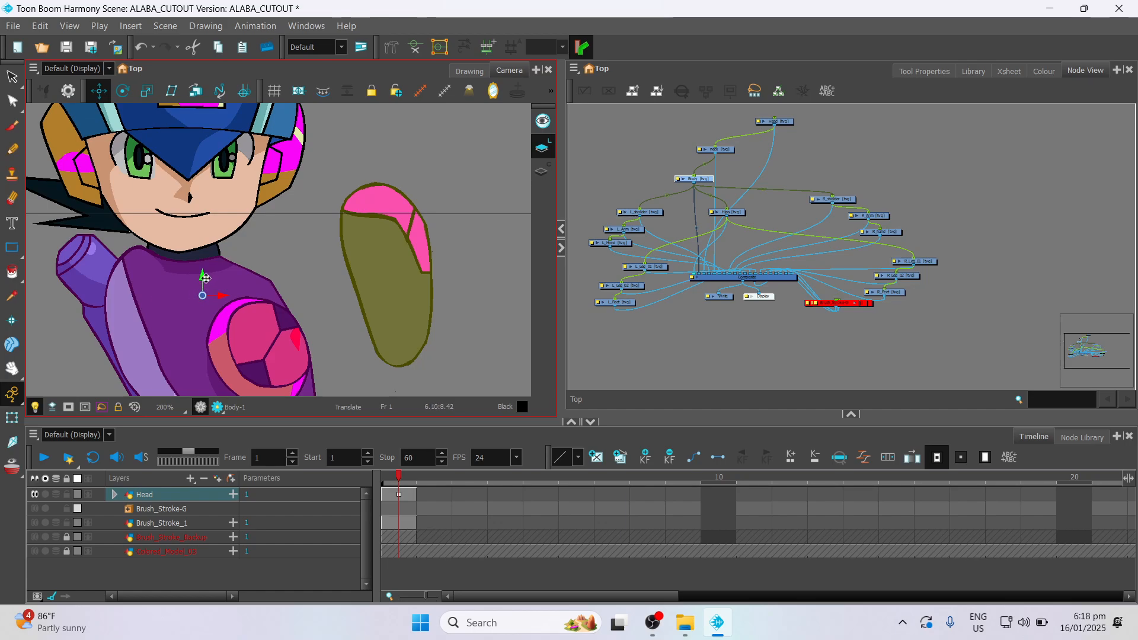
pyautogui.moveTo(204, 278); pyautogui.dragTo(198, 280)
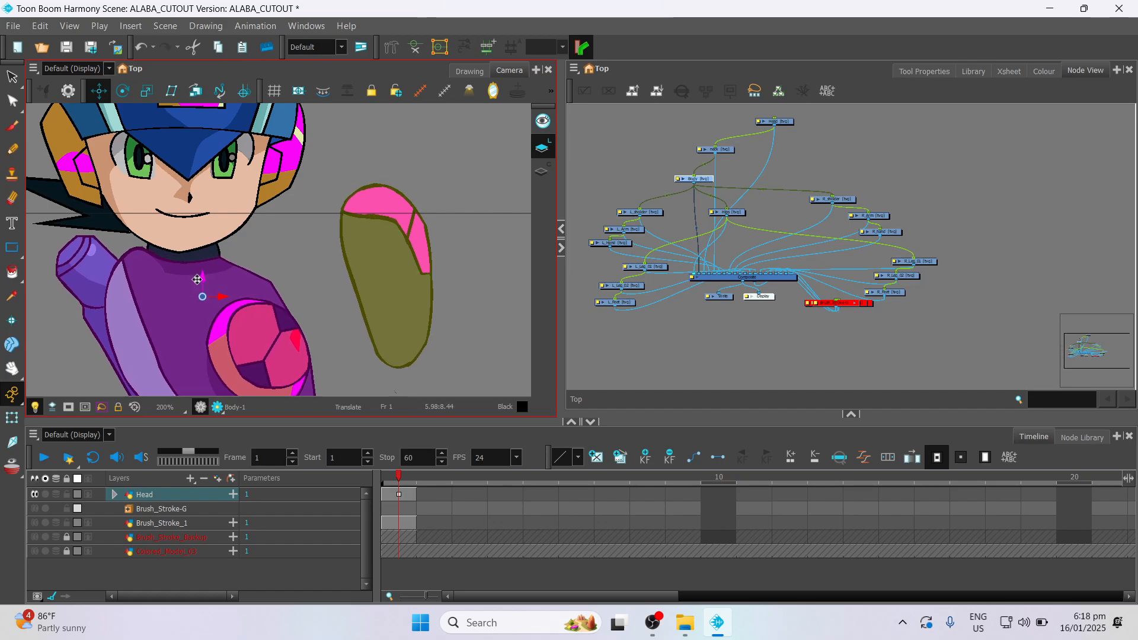
pyautogui.scroll(-3, 198, 279)
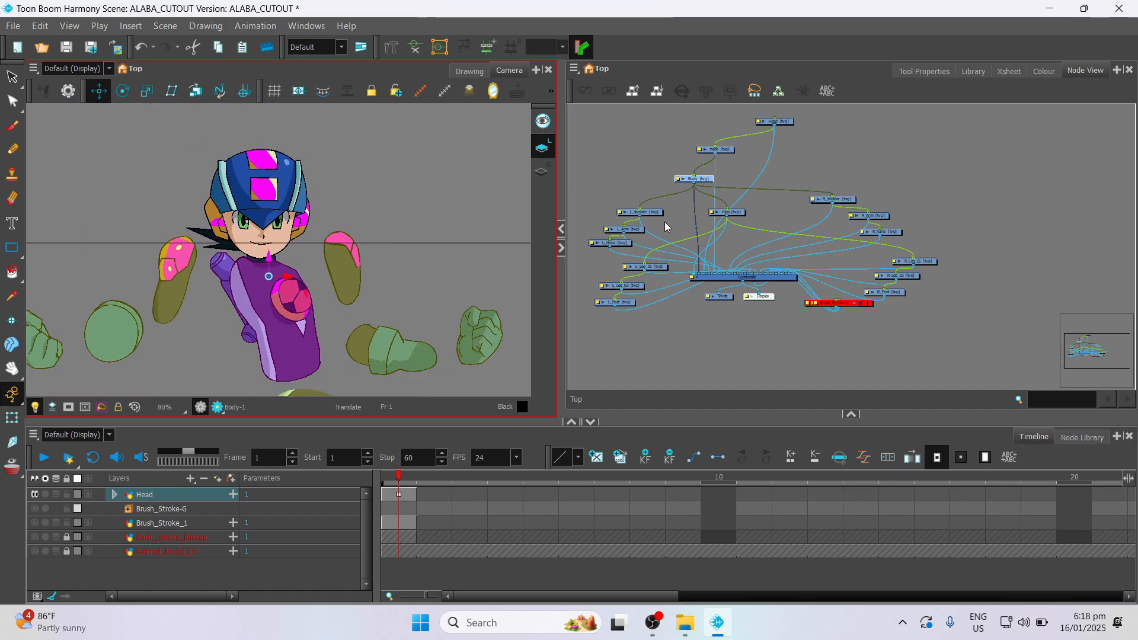
# - Select the Hips node and shrink the Timeline area to give the Camera and Node views more height
pyautogui.scroll(2, 700, 208)
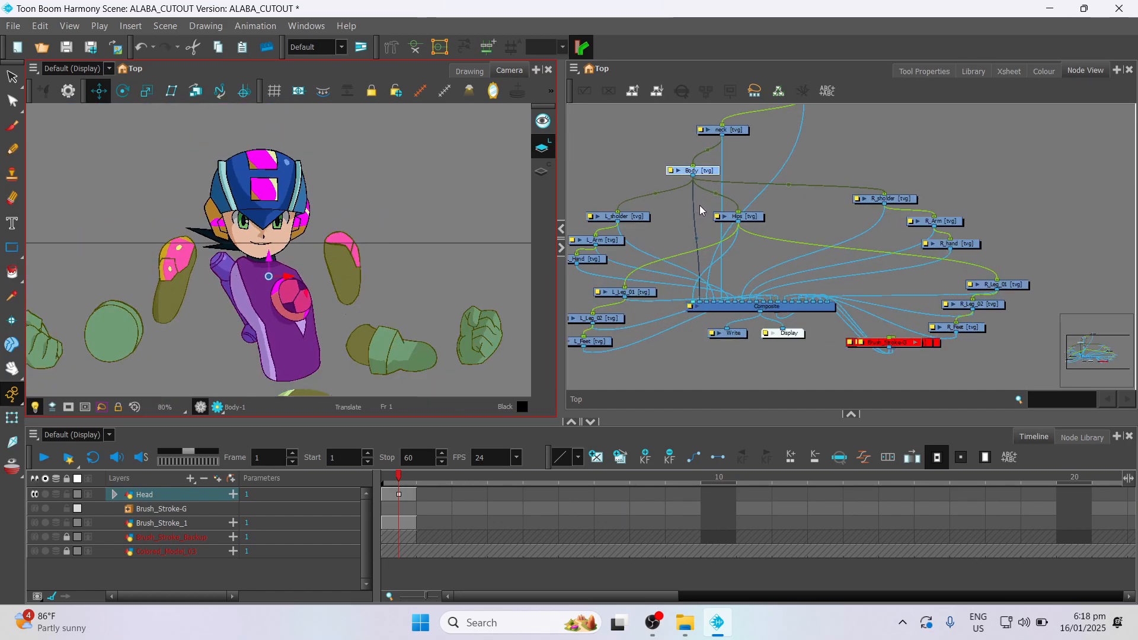
pyautogui.click(758, 217)
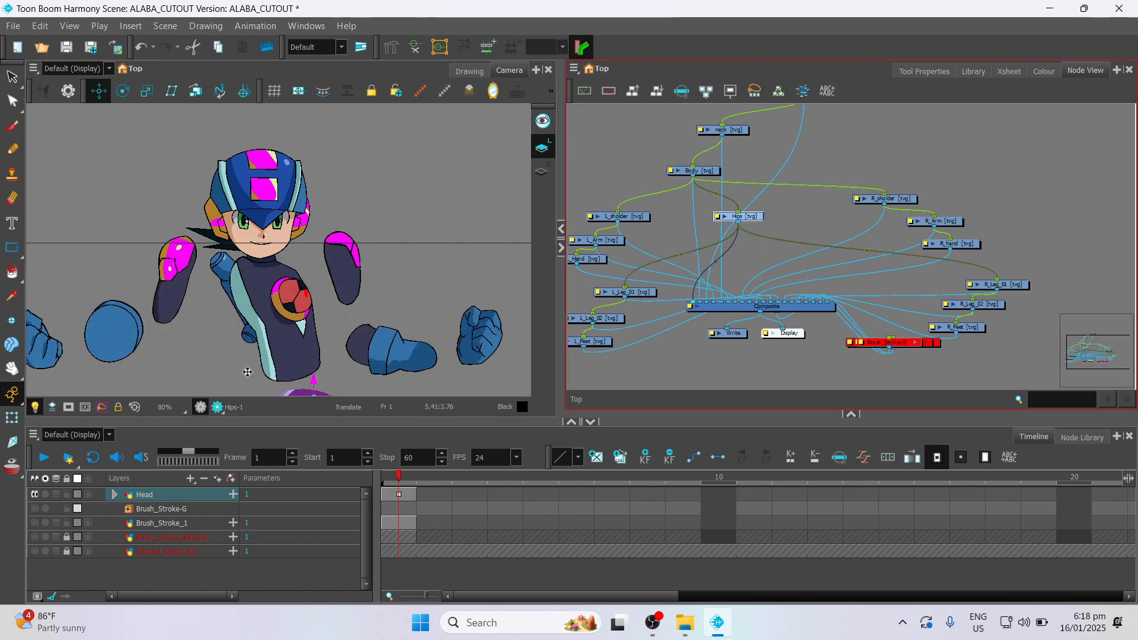
pyautogui.click(349, 72)
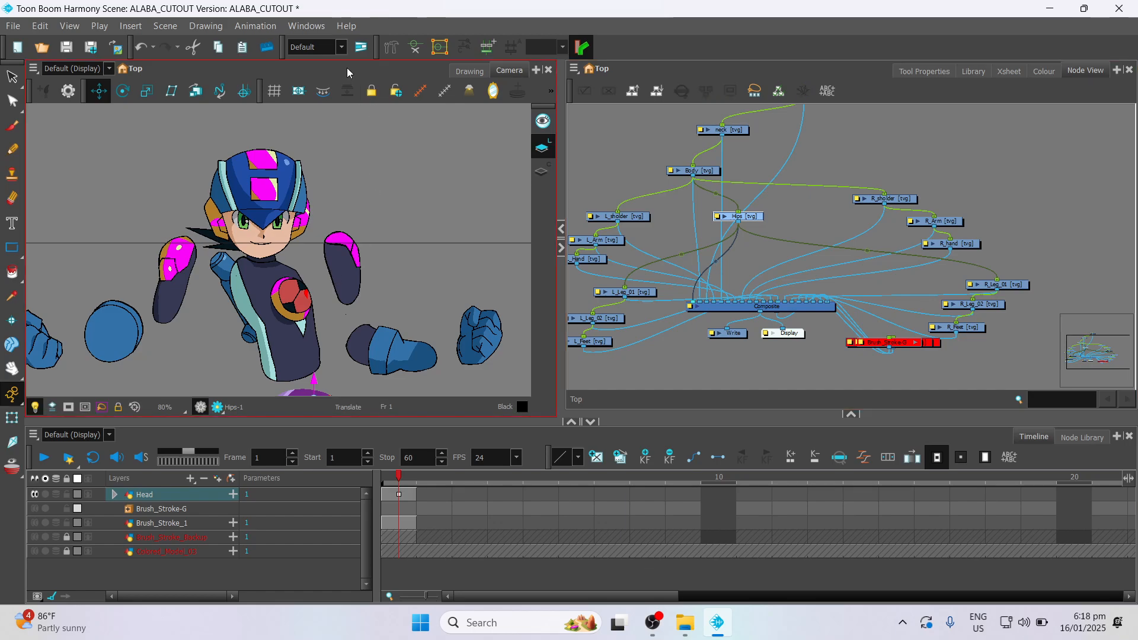
pyautogui.press('space')
pyautogui.moveTo(335, 323); pyautogui.dragTo(346, 243)
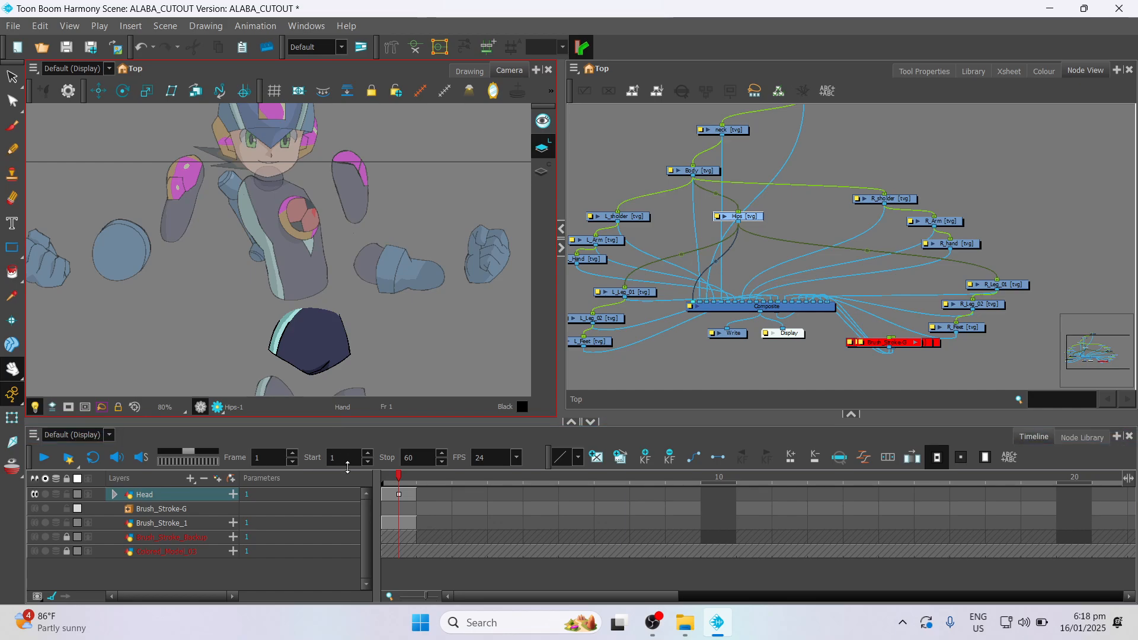
pyautogui.moveTo(348, 468); pyautogui.dragTo(348, 571)
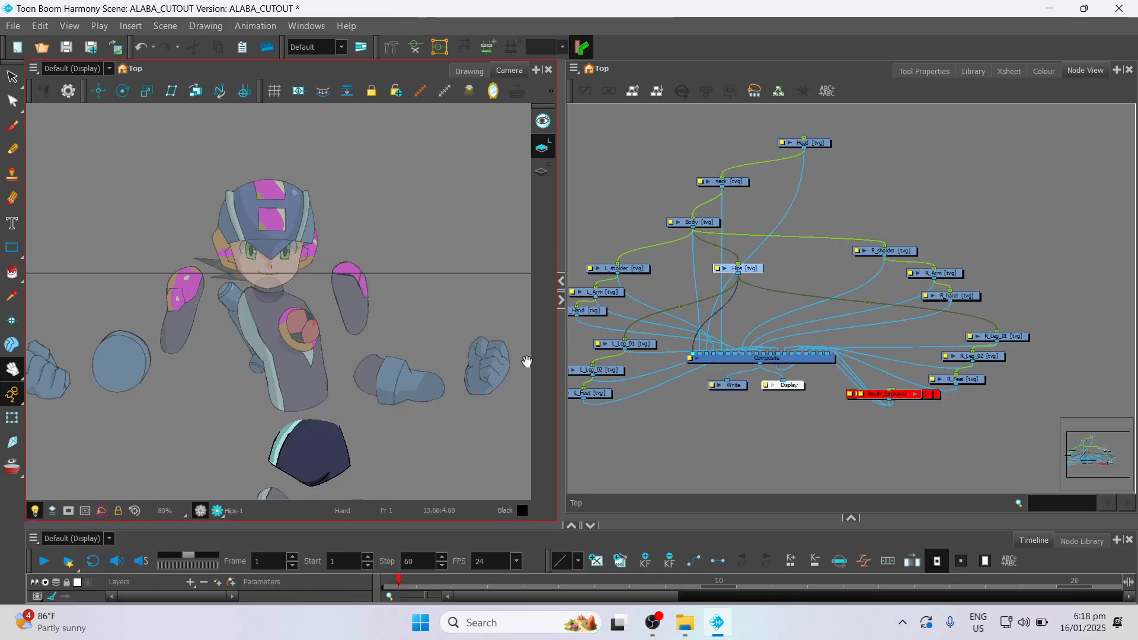
pyautogui.moveTo(338, 381); pyautogui.dragTo(314, 249)
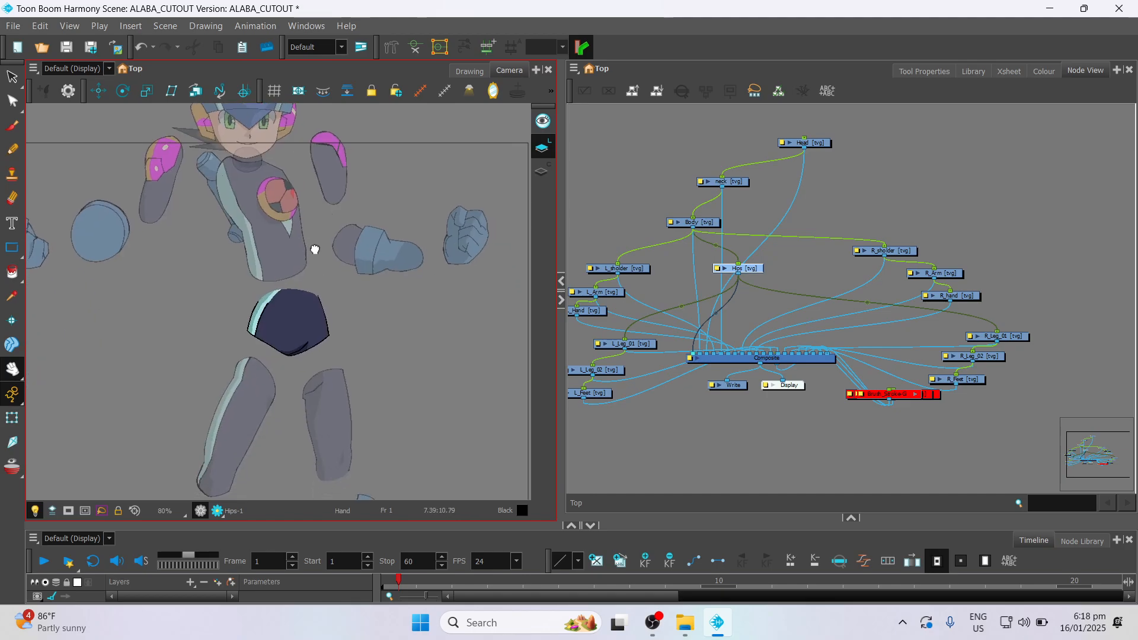
# - Activate the Translate tool for the hips, and hide and redisplay the Advanced Animation toolbar in the Camera view
pyautogui.click(99, 95)
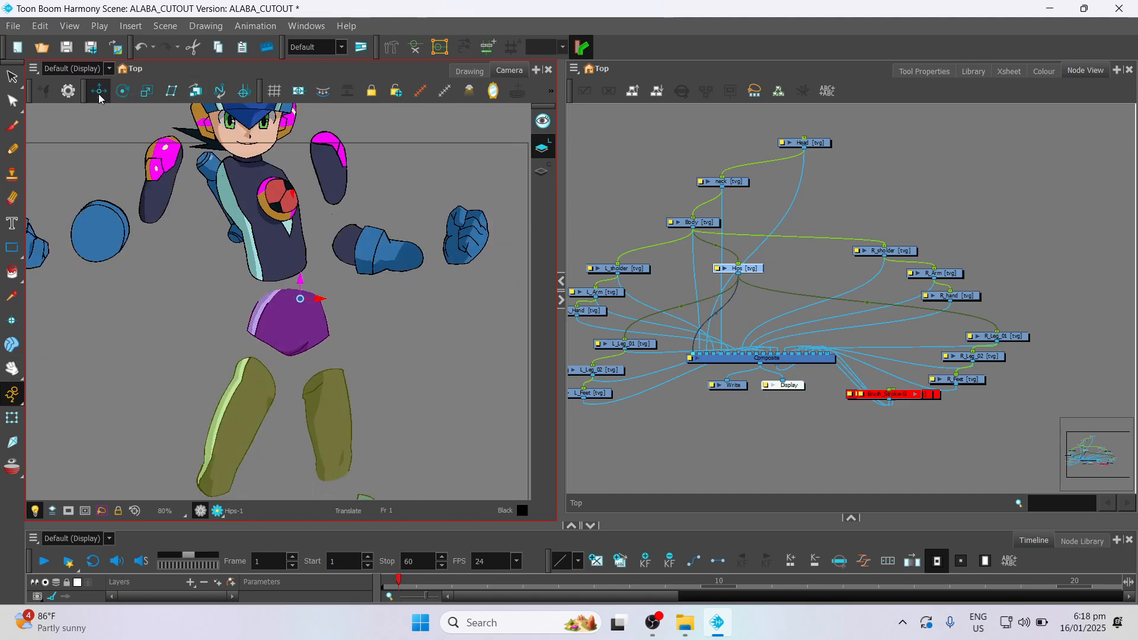
pyautogui.rightClick(210, 74)
pyautogui.rightClick(183, 75)
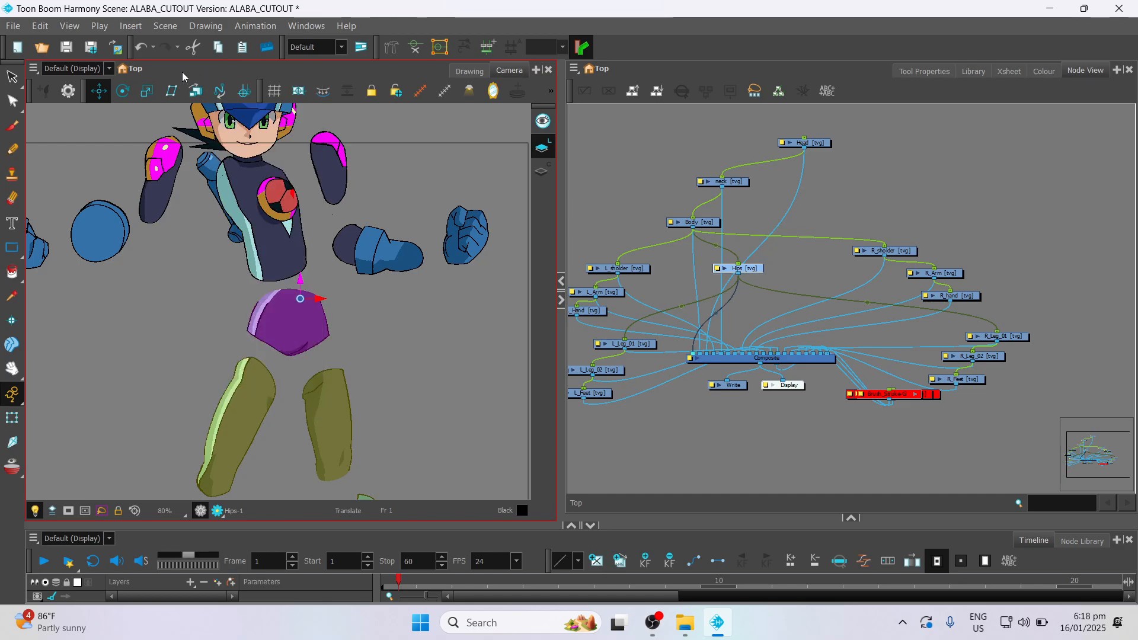
pyautogui.rightClick(183, 75)
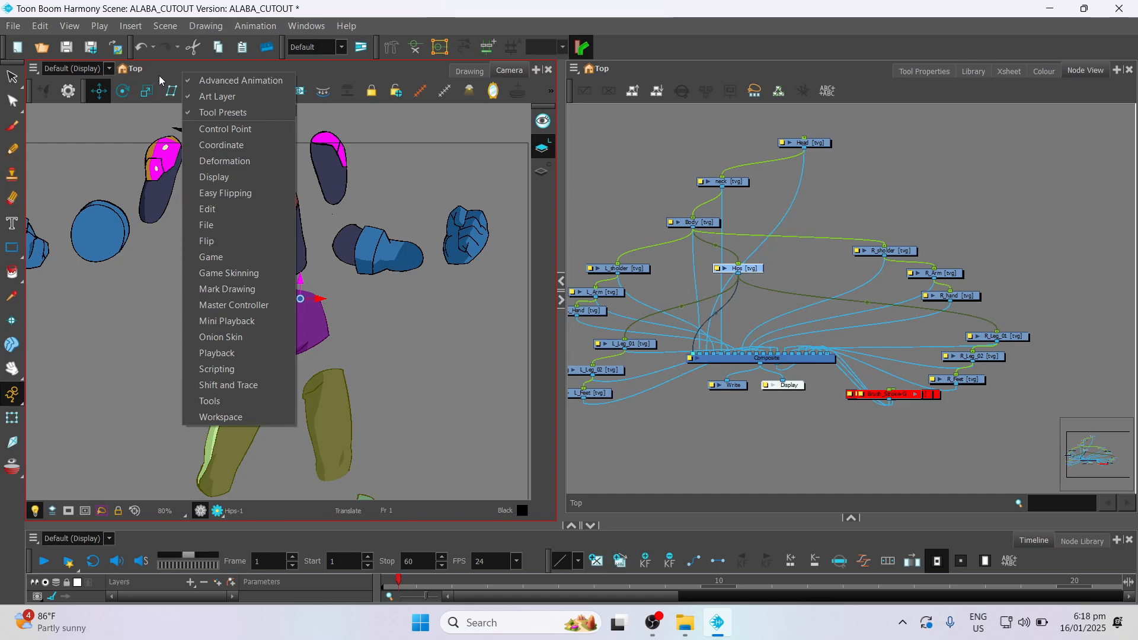
pyautogui.click(199, 82)
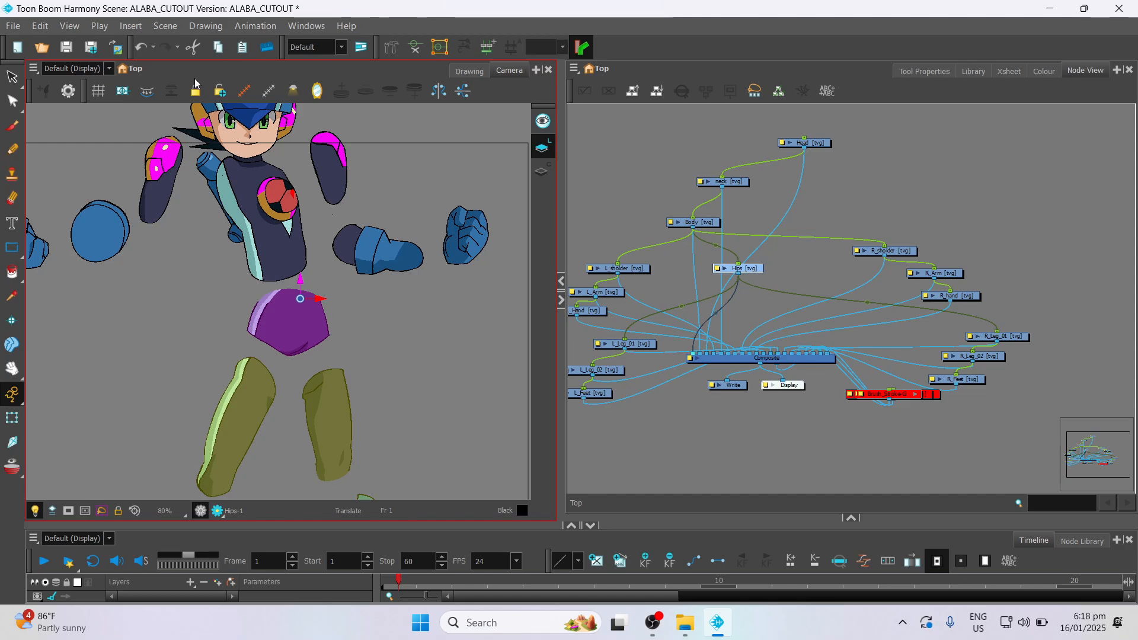
pyautogui.rightClick(197, 78)
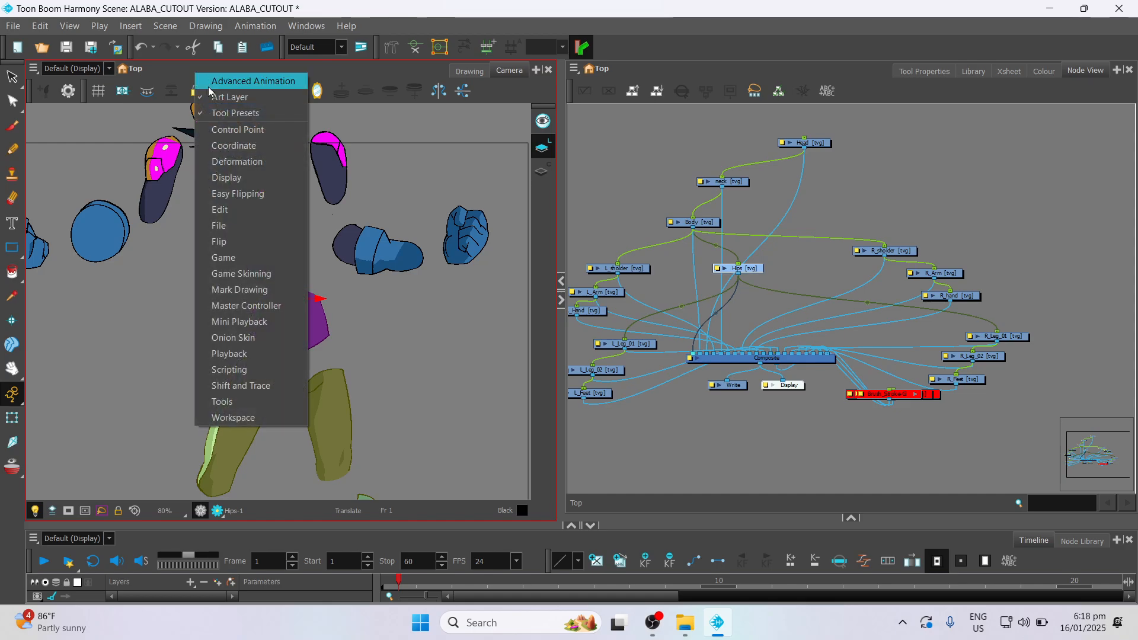
pyautogui.click(209, 83)
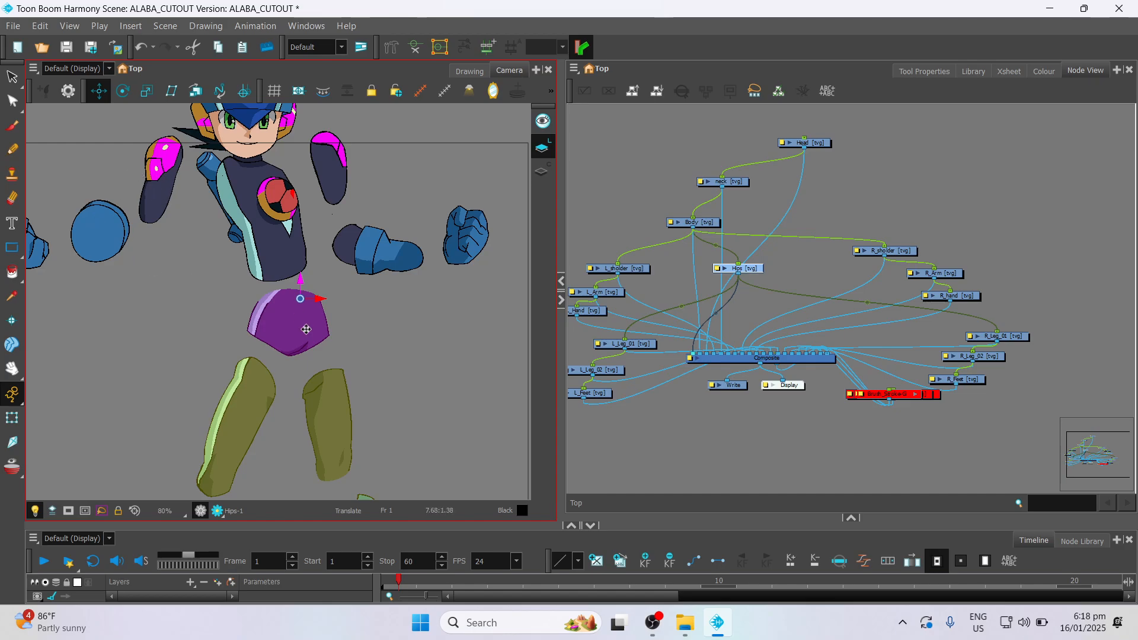
# - Translate the hips upward in the Camera view so they overlap the torso's lower edge
pyautogui.moveTo(300, 287); pyautogui.dragTo(306, 259)
pyautogui.scroll(1, 297, 258)
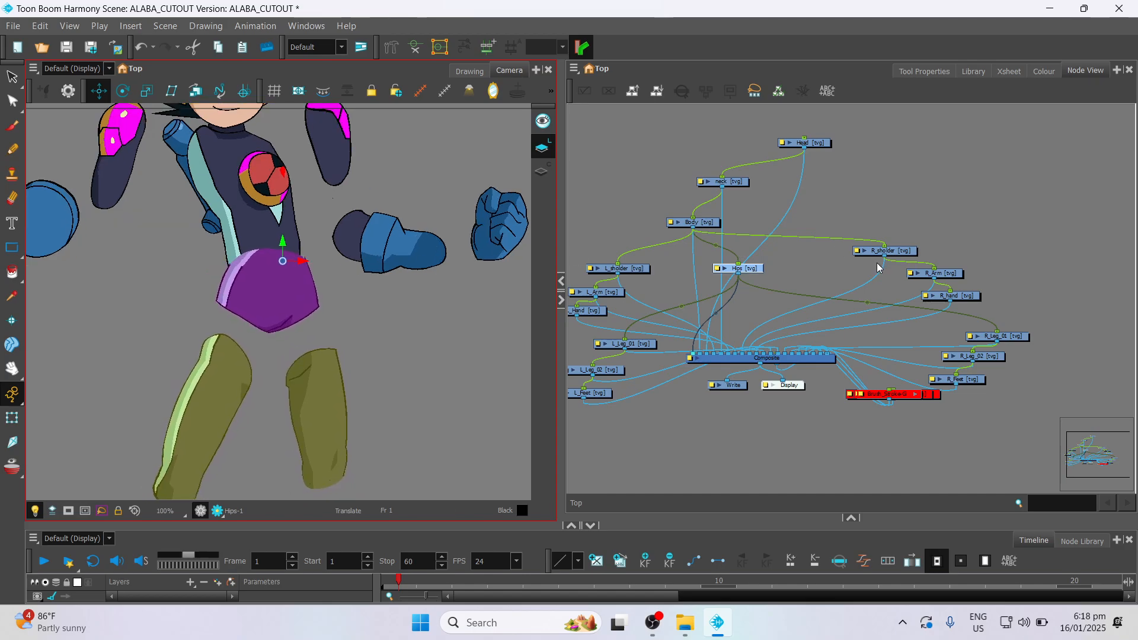
# - Move the Hips node's Composite connection to the port just after the Body's, layering the hips behind the torso
pyautogui.click(756, 271)
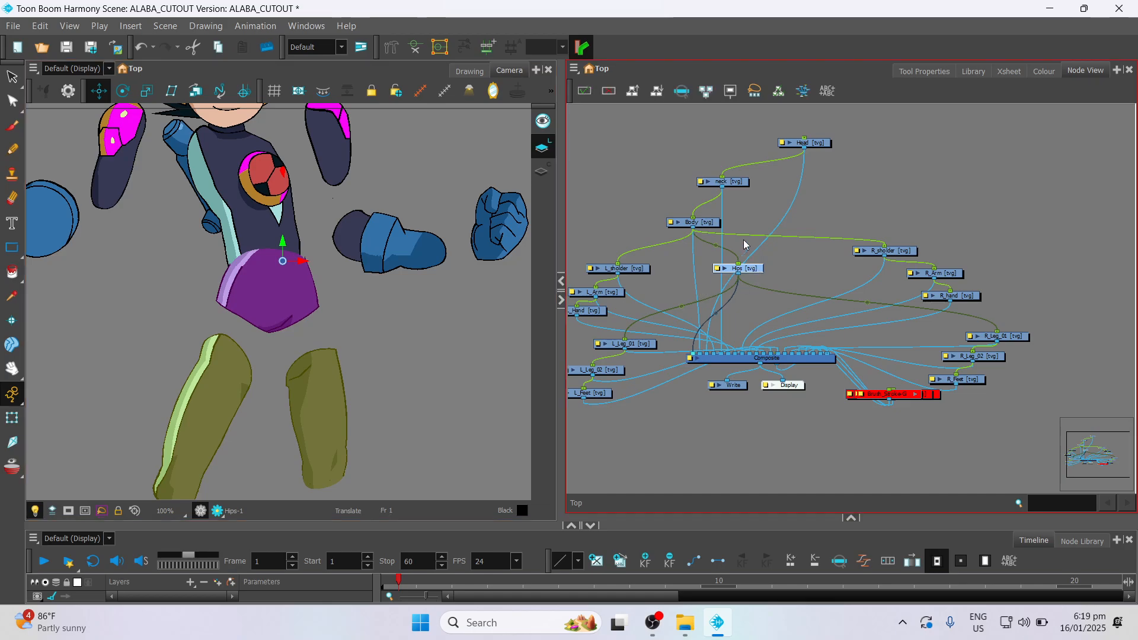
pyautogui.click(689, 228)
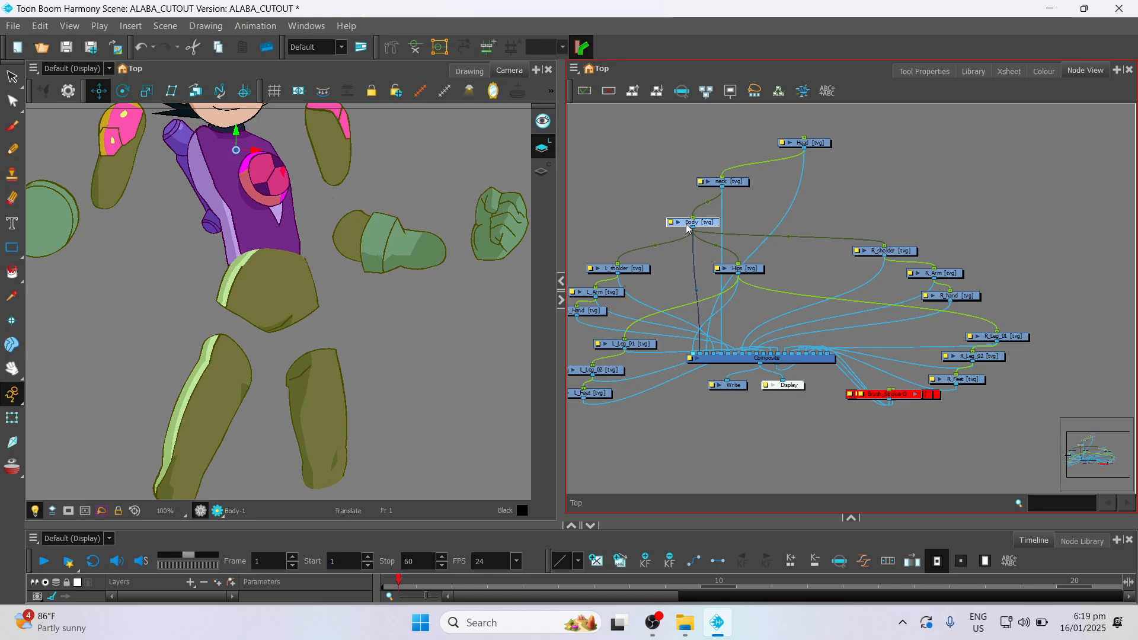
pyautogui.click(758, 273)
pyautogui.scroll(3, 729, 274)
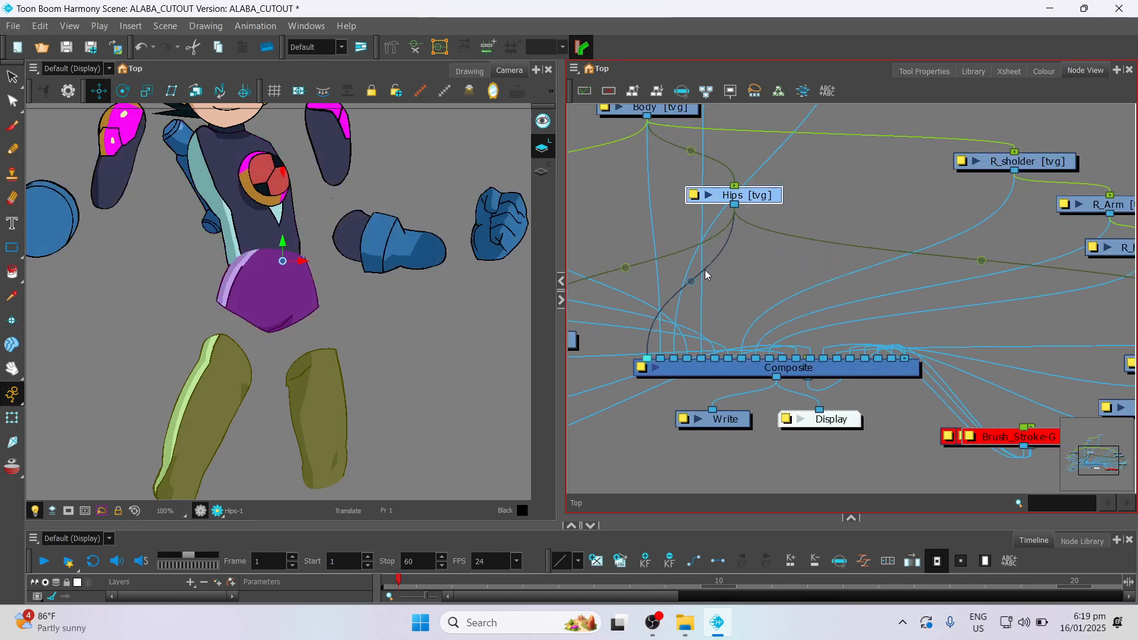
pyautogui.click(666, 119)
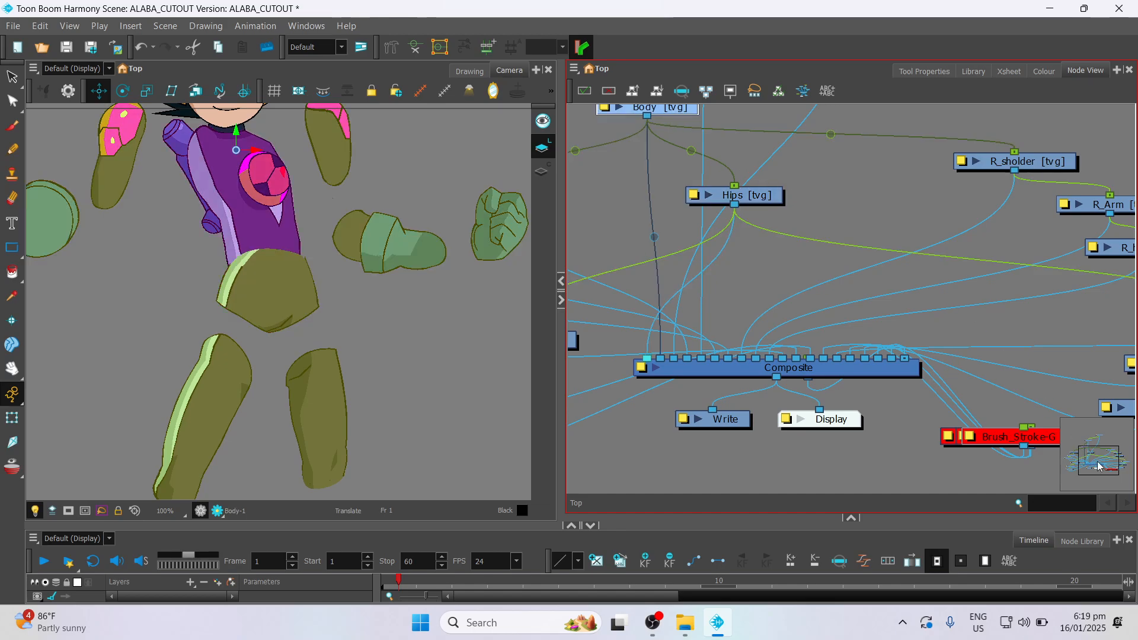
pyautogui.moveTo(1104, 467); pyautogui.dragTo(1096, 458)
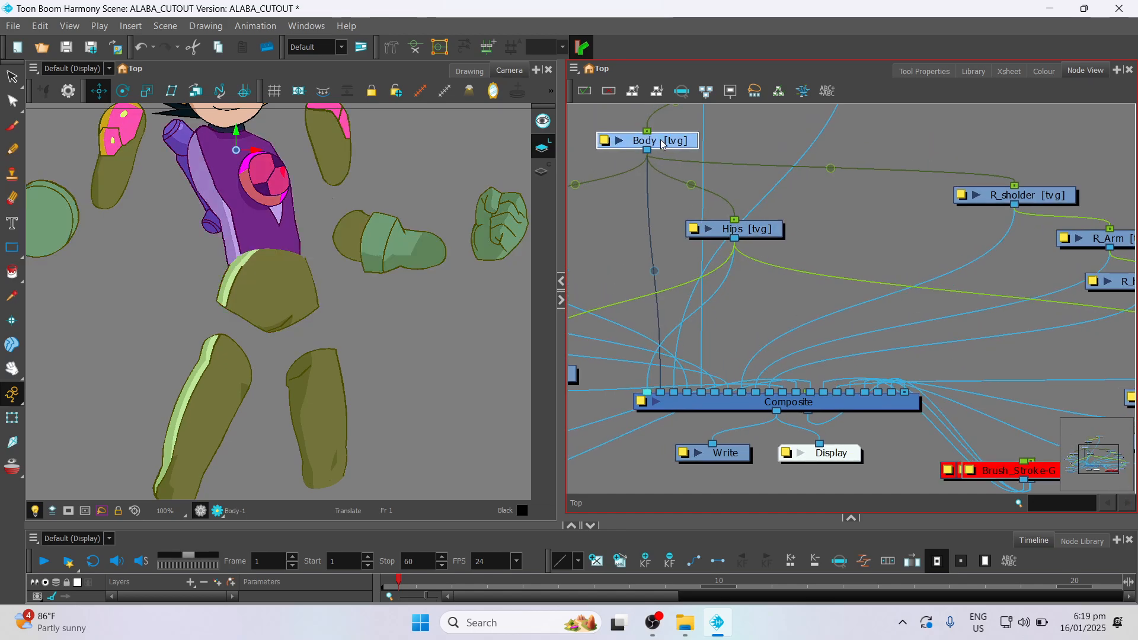
pyautogui.click(759, 237)
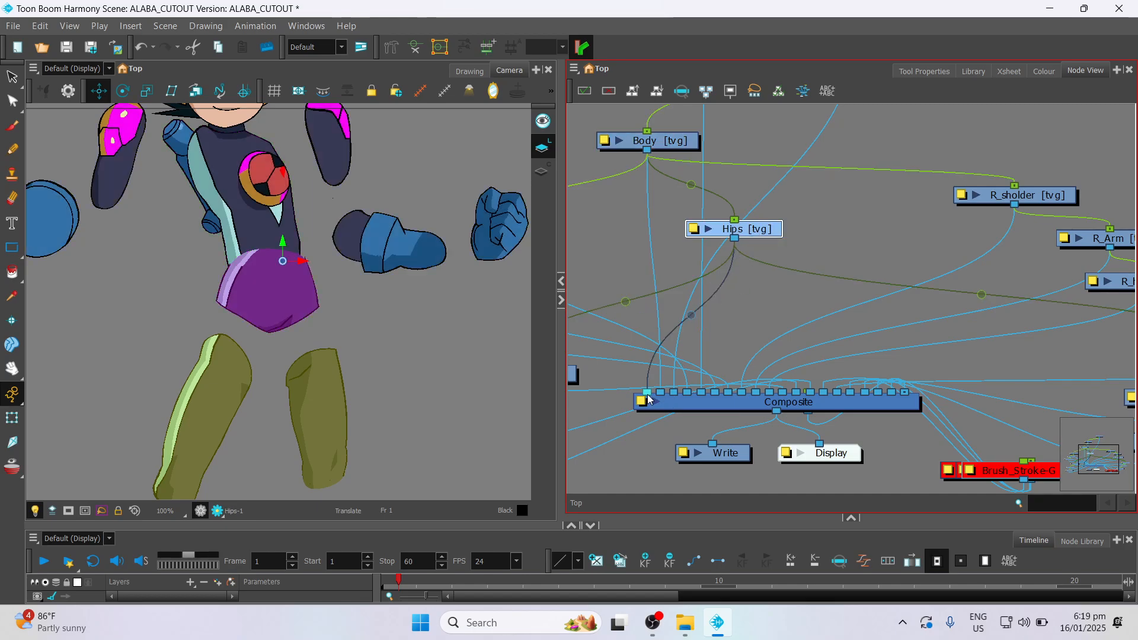
pyautogui.moveTo(648, 398); pyautogui.dragTo(656, 396)
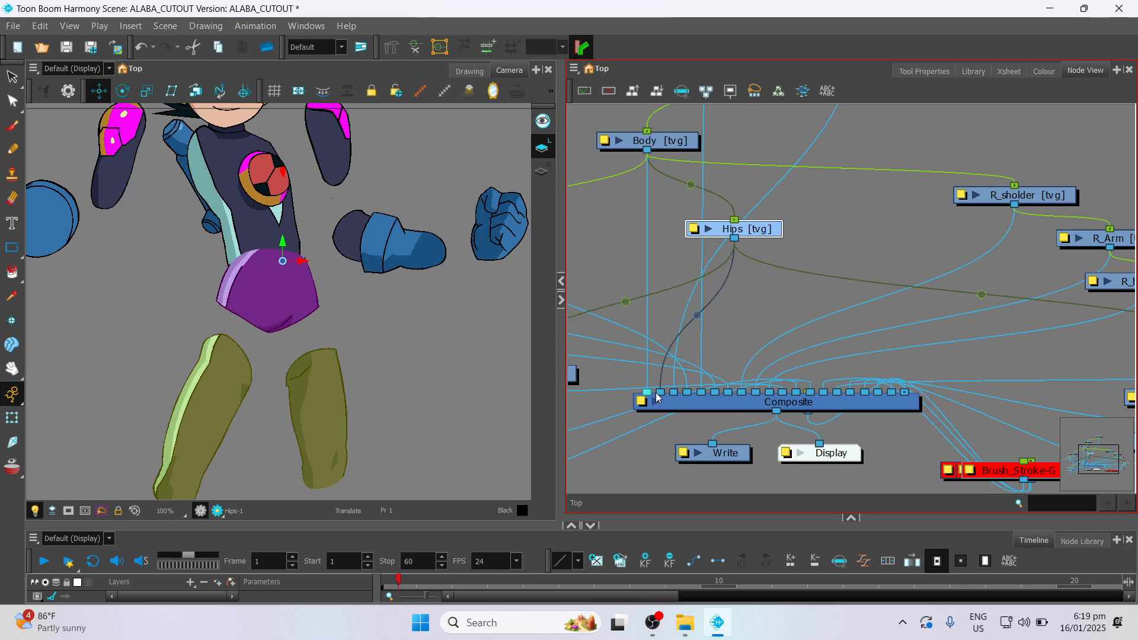
pyautogui.scroll(-1, 657, 398)
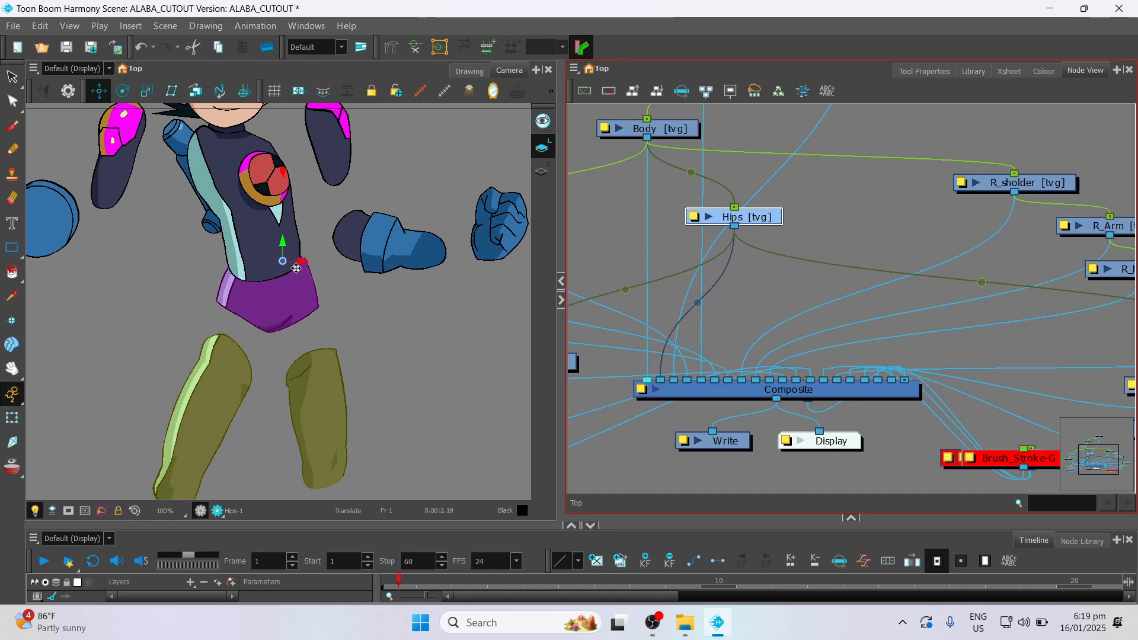
# - Nudge the hips slightly left in the Camera view to align them with the torso's waist
pyautogui.moveTo(297, 268)
pyautogui.mouseDown()
pyautogui.moveTo(283, 257)
pyautogui.moveTo(292, 266)
pyautogui.mouseUp()
pyautogui.scroll(-4, 332, 308)
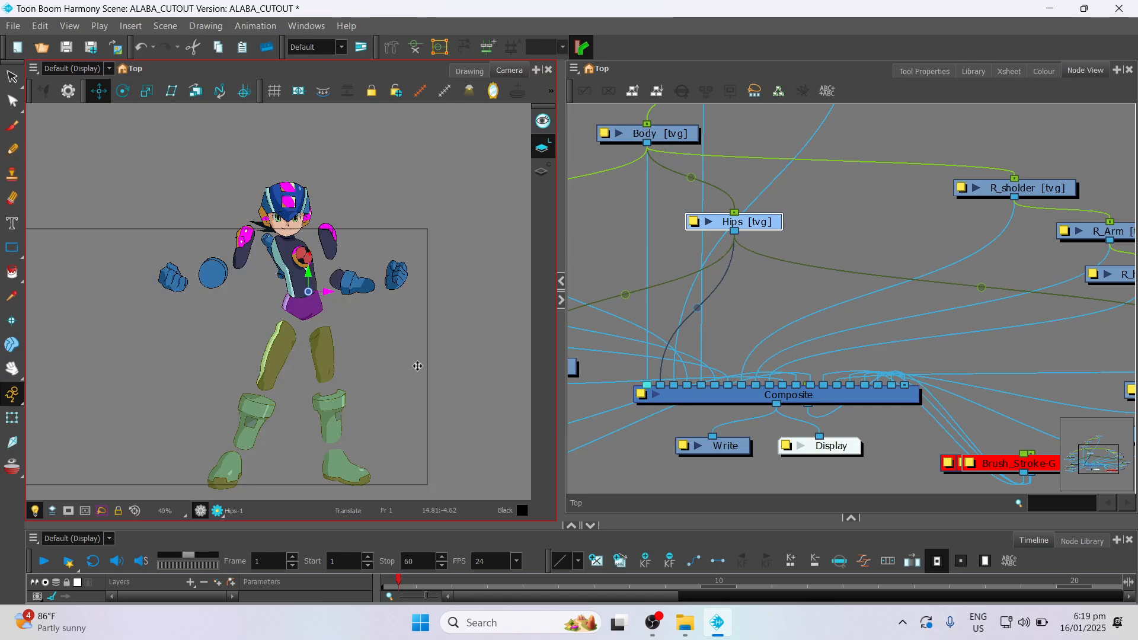
pyautogui.scroll(4, 334, 324)
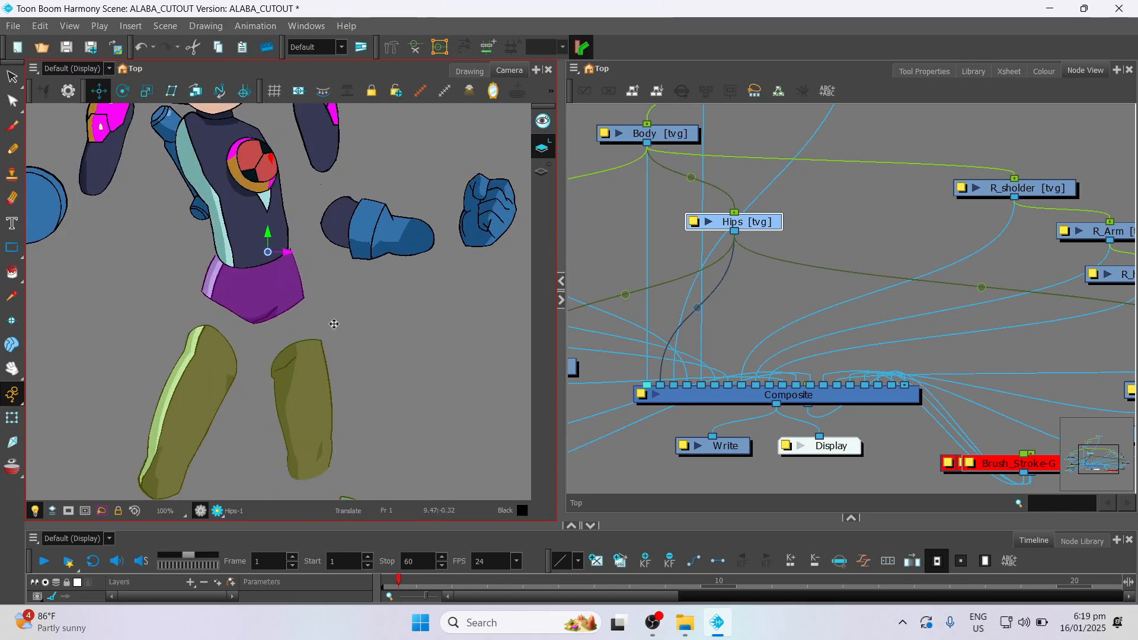
pyautogui.scroll(-4, 333, 324)
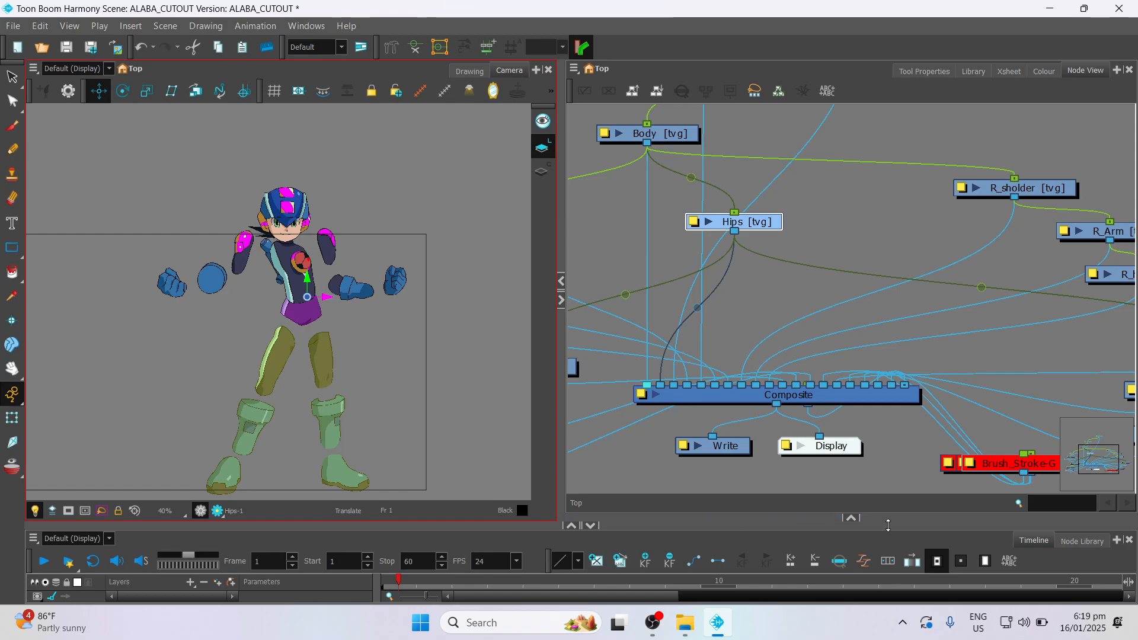
# - Select the L_Arm node and translate the forearm horizontally to the lower end of the L_sholder upper arm
pyautogui.moveTo(1093, 465); pyautogui.dragTo(1079, 467)
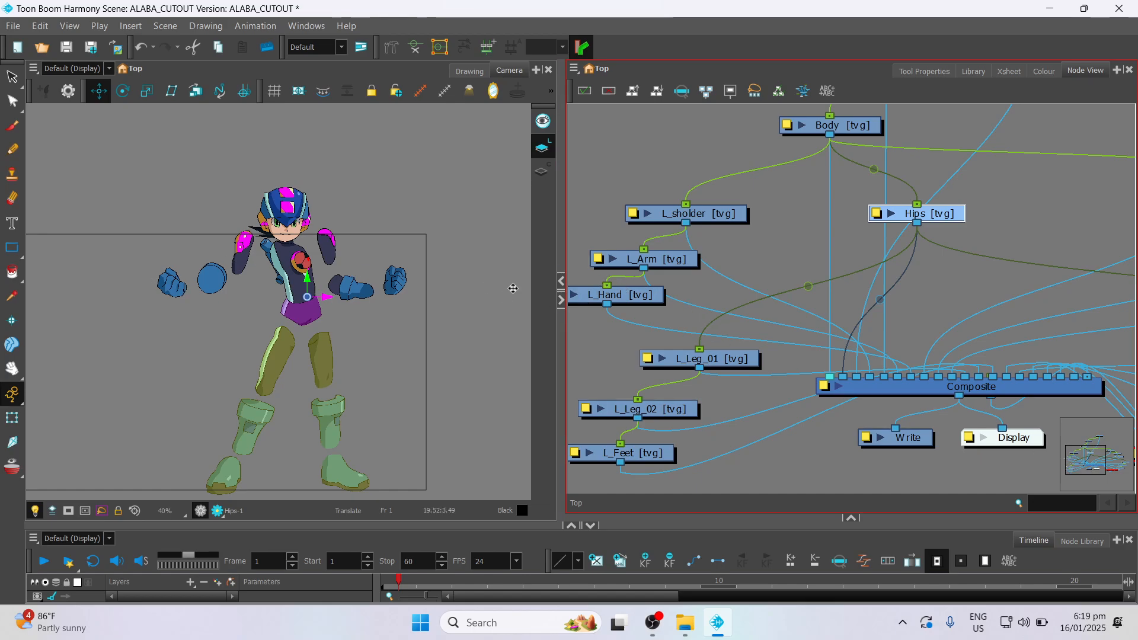
pyautogui.click(671, 263)
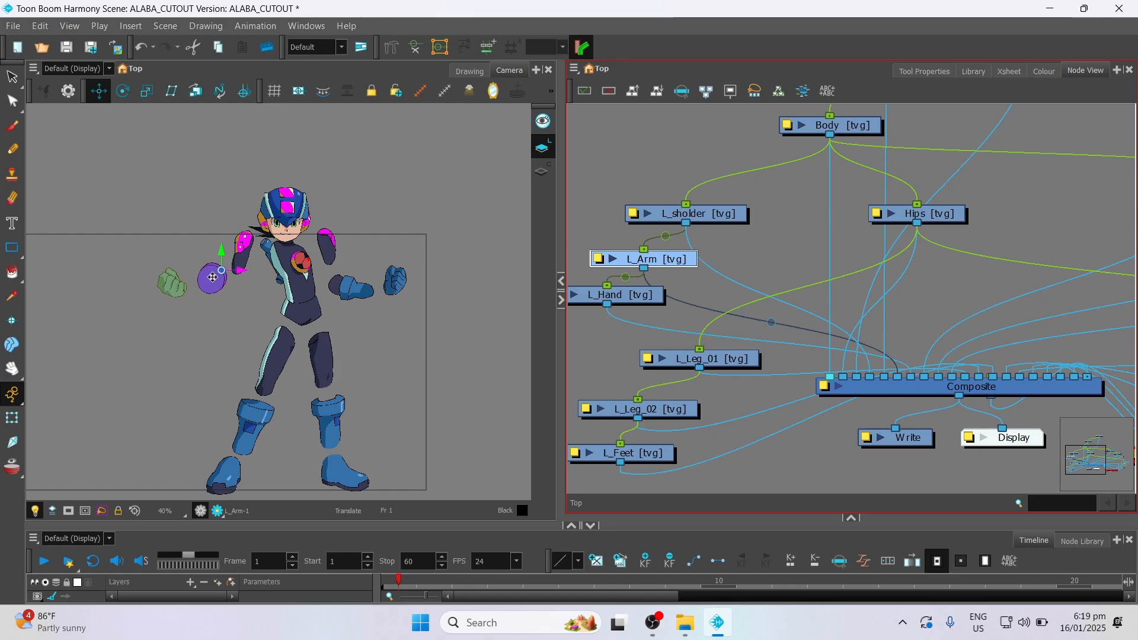
pyautogui.scroll(5, 223, 283)
pyautogui.scroll(-1, 298, 292)
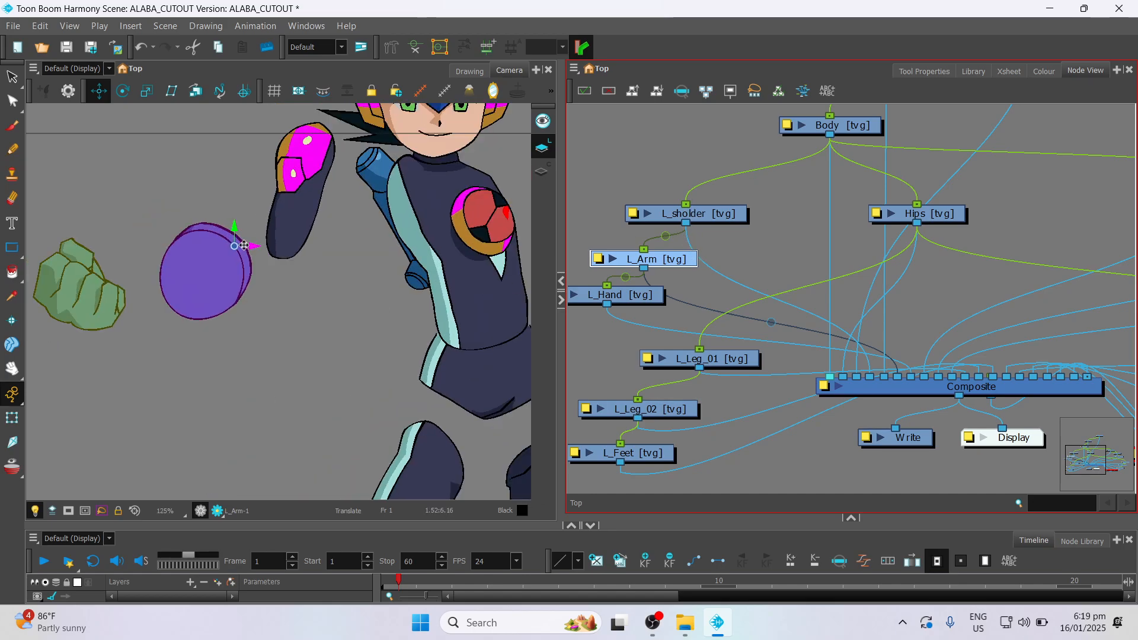
pyautogui.moveTo(253, 245); pyautogui.dragTo(316, 257)
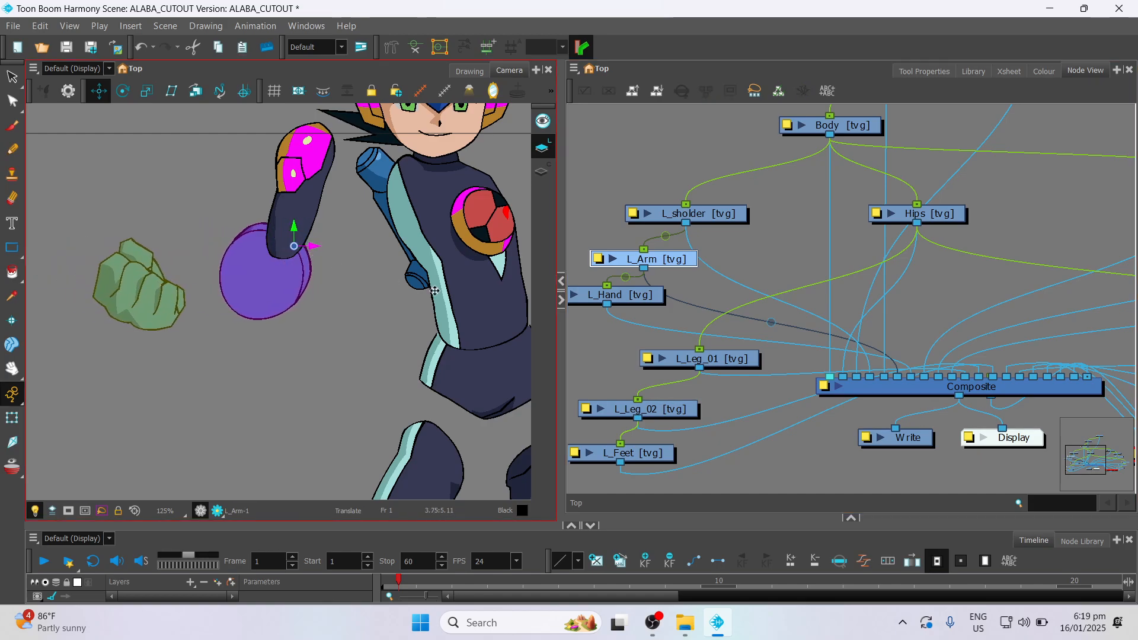
# - Move L_Arm's Composite connection ahead of L_sholder's and nudge the forearm up and slightly right over the upper arm's end
pyautogui.click(672, 262)
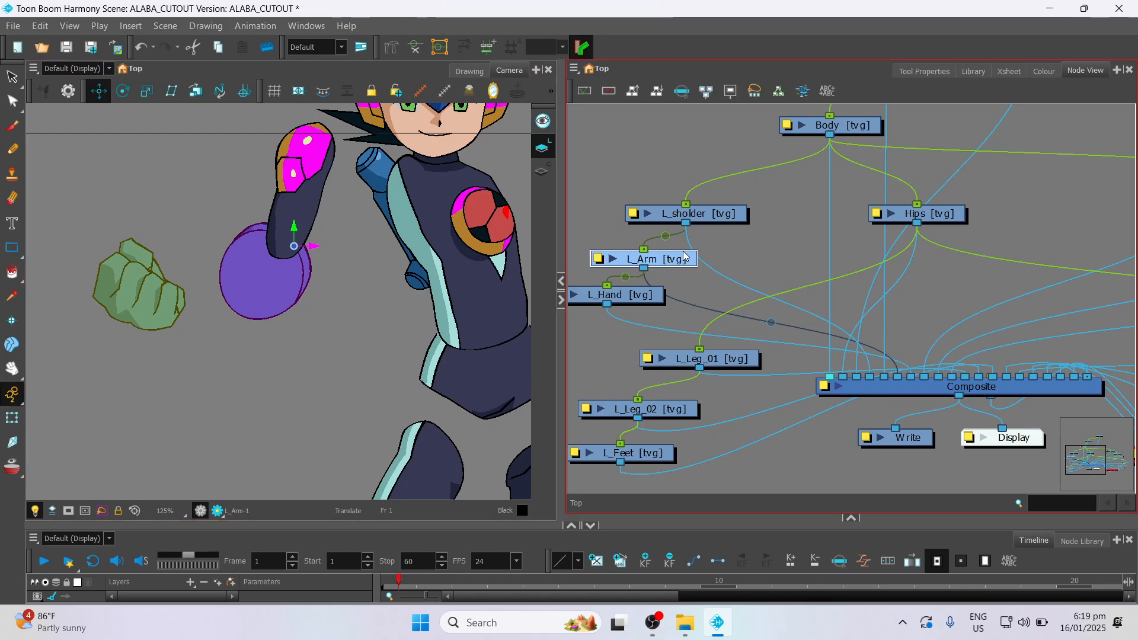
pyautogui.click(720, 214)
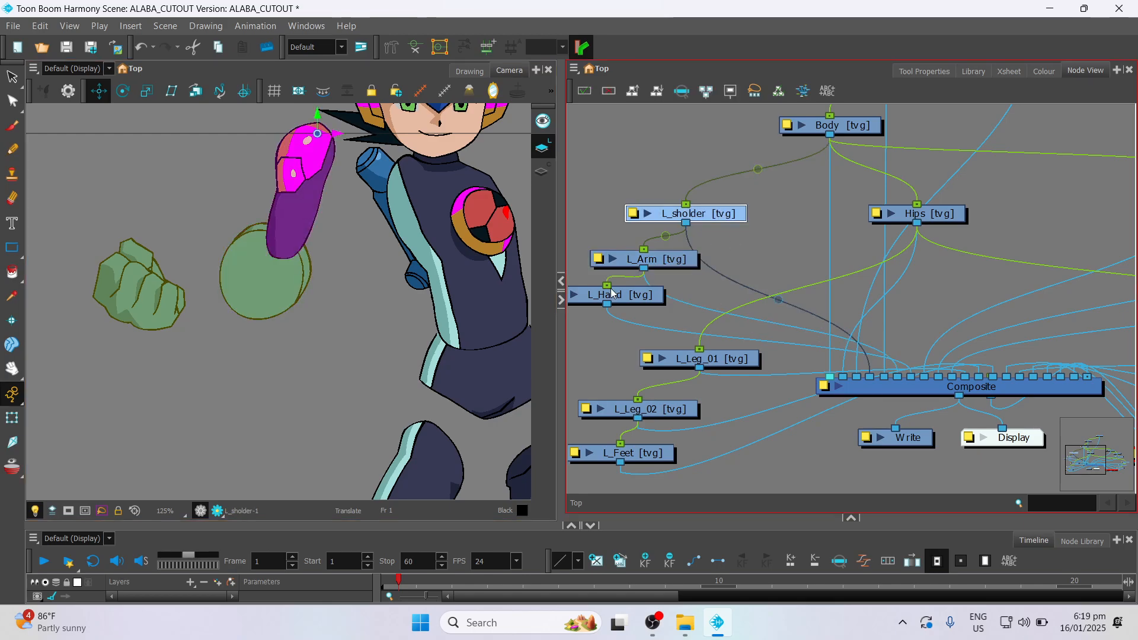
pyautogui.click(647, 265)
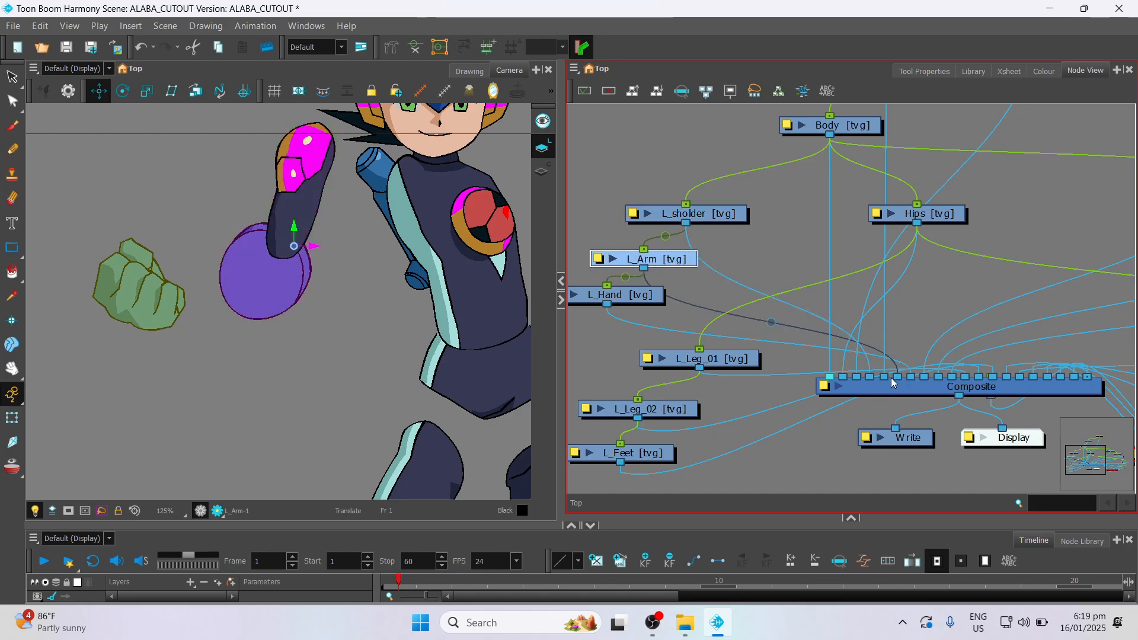
pyautogui.moveTo(892, 378); pyautogui.dragTo(865, 377)
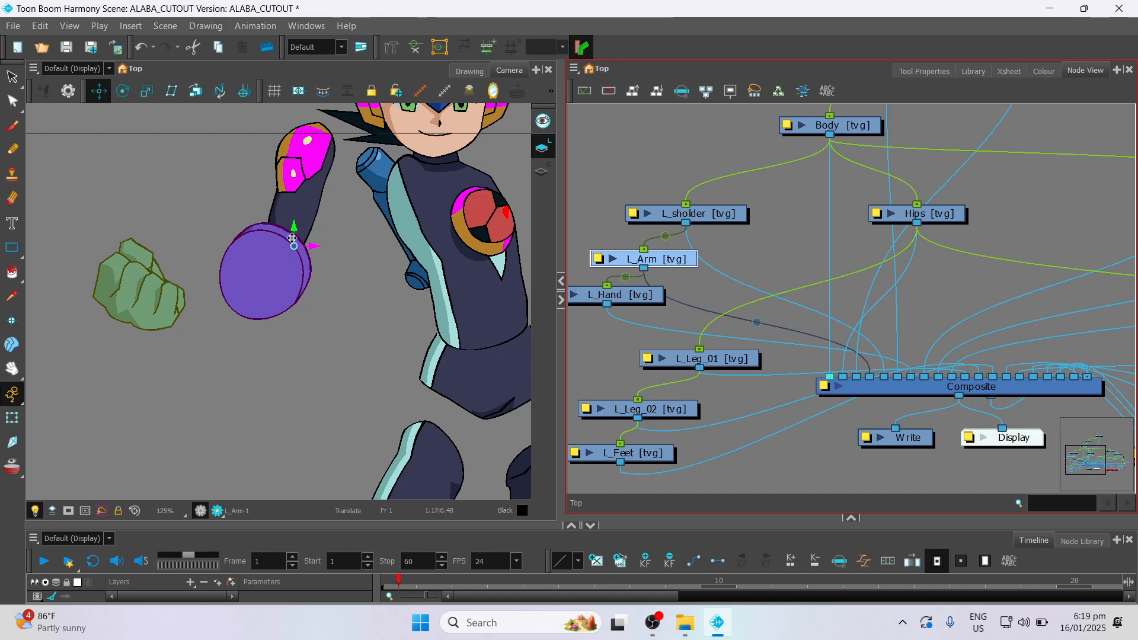
pyautogui.moveTo(292, 238); pyautogui.dragTo(296, 224)
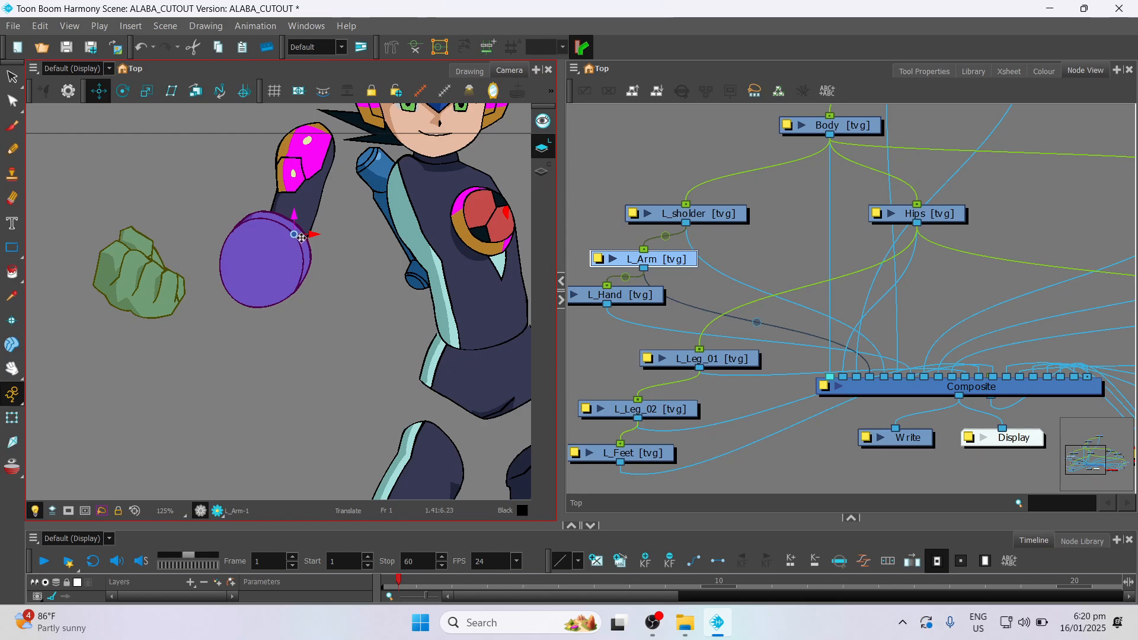
pyautogui.moveTo(312, 232); pyautogui.dragTo(317, 232)
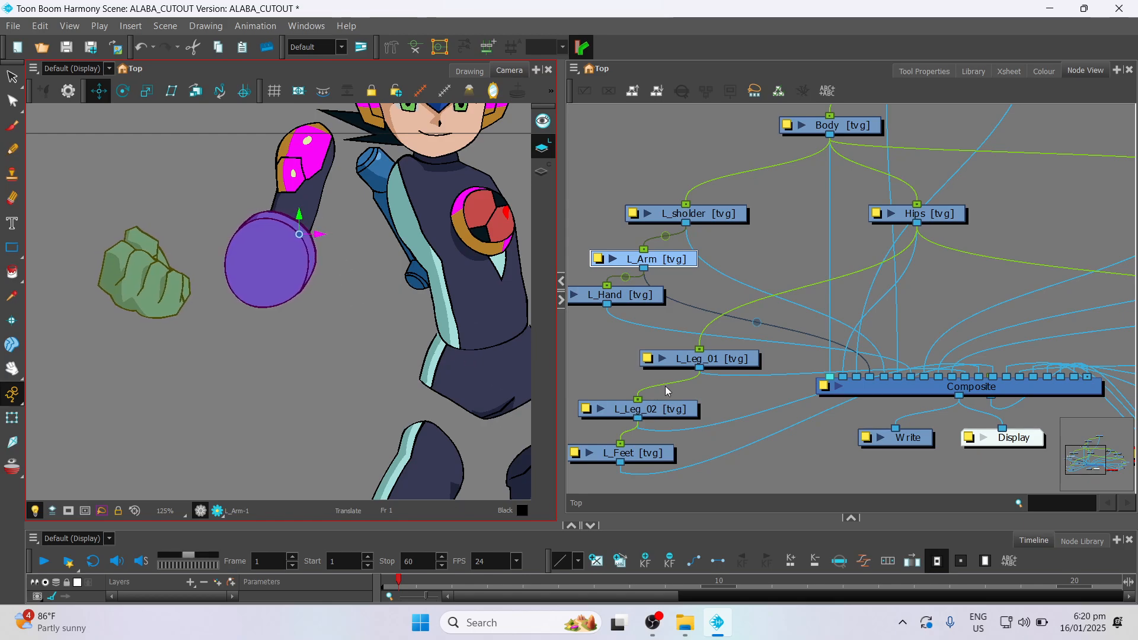
# - Move L_Hand's Composite connection to the port ahead of L_Arm's and translate the hand over the forearm's round cuff
pyautogui.click(593, 292)
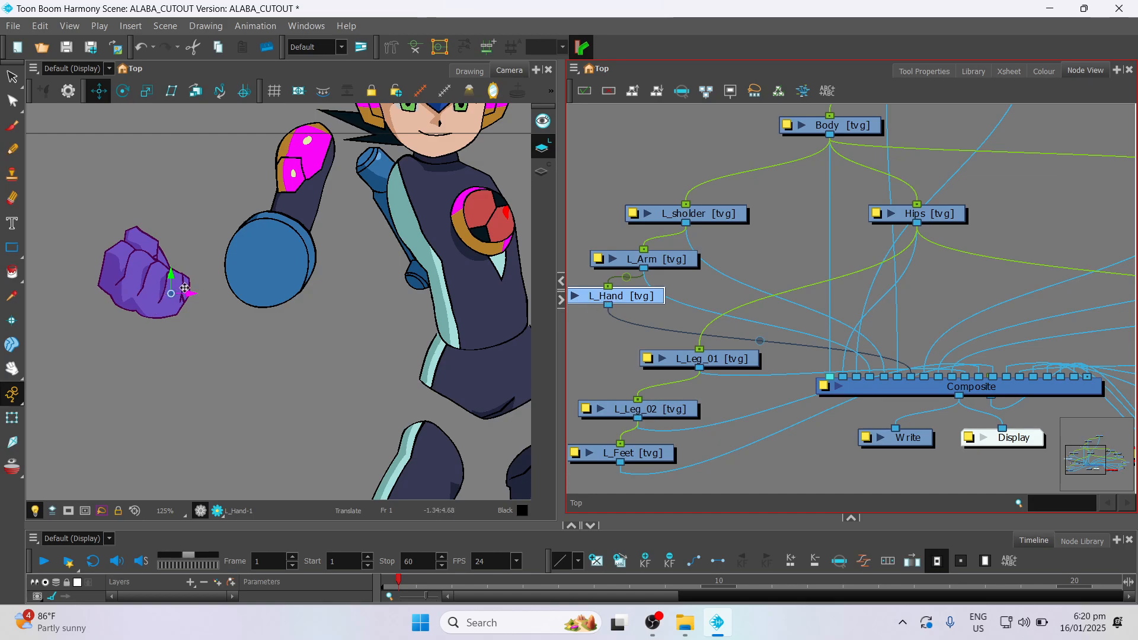
pyautogui.moveTo(185, 288)
pyautogui.mouseDown()
pyautogui.moveTo(266, 290)
pyautogui.moveTo(240, 297)
pyautogui.mouseUp()
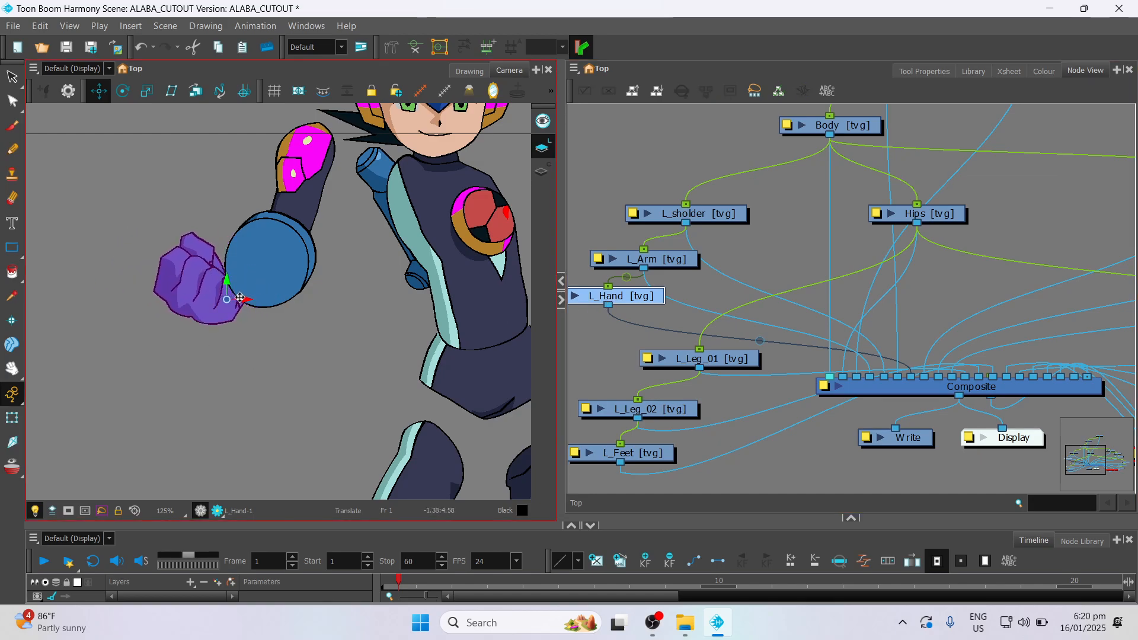
pyautogui.click(656, 302)
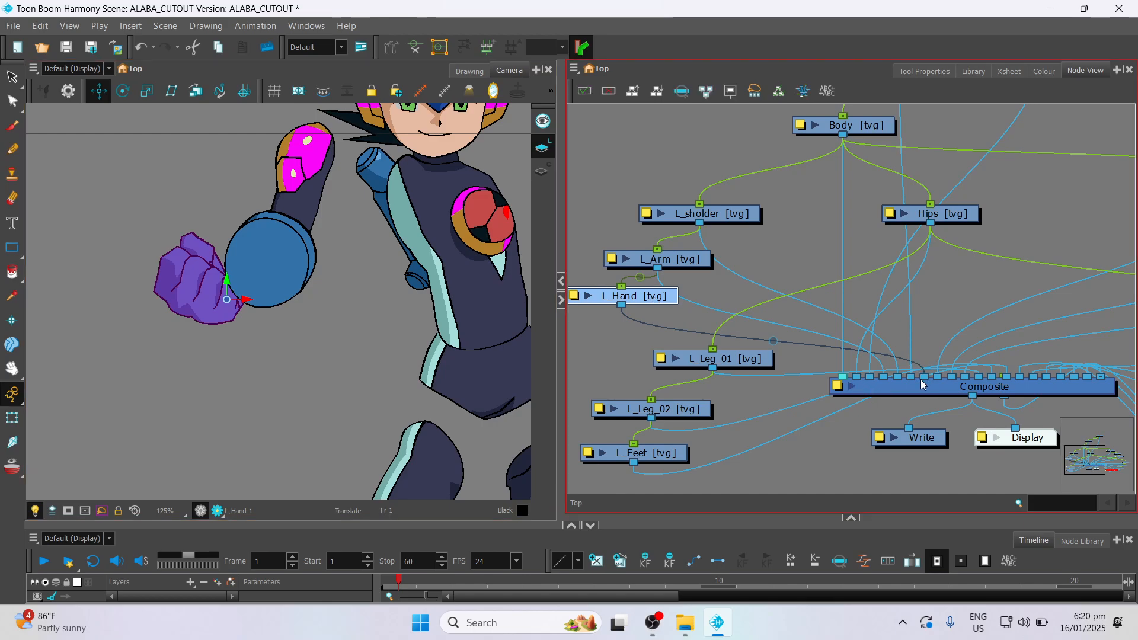
pyautogui.moveTo(920, 379); pyautogui.dragTo(876, 385)
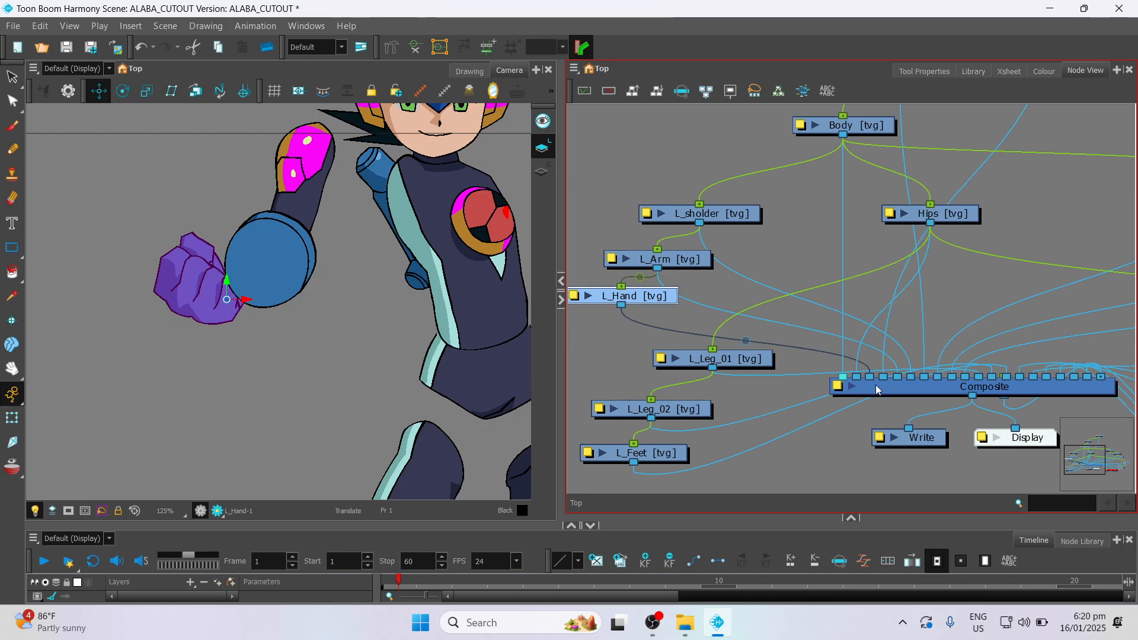
pyautogui.click(243, 302)
pyautogui.moveTo(243, 302); pyautogui.dragTo(290, 276)
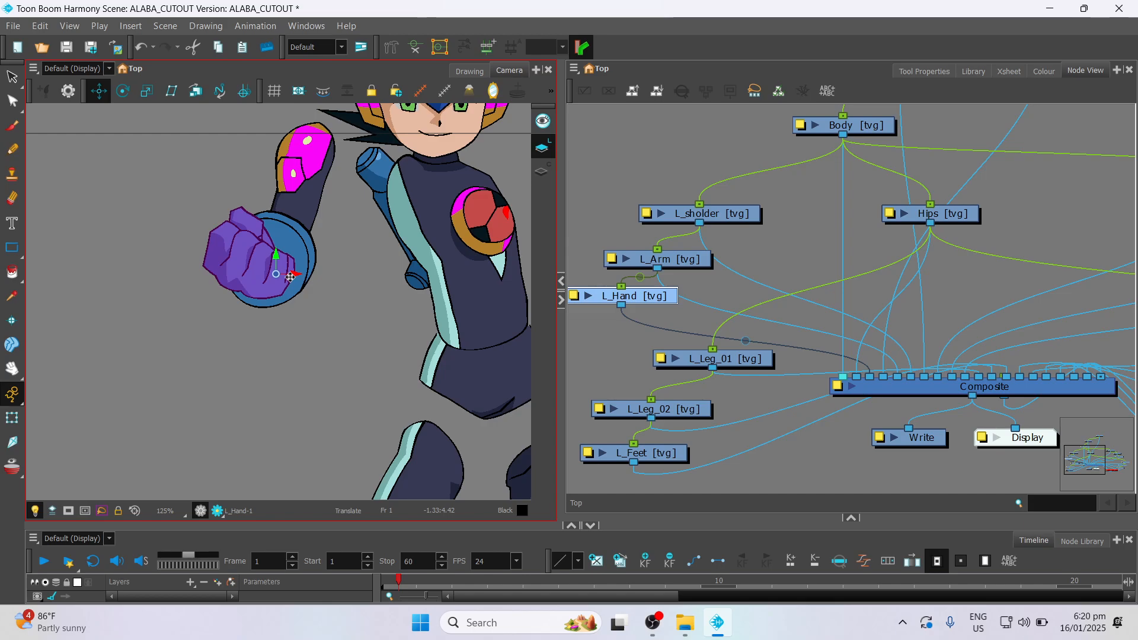
# - Select the L_sholder node and translate the whole arm down and right to meet the torso's shoulder
pyautogui.click(720, 216)
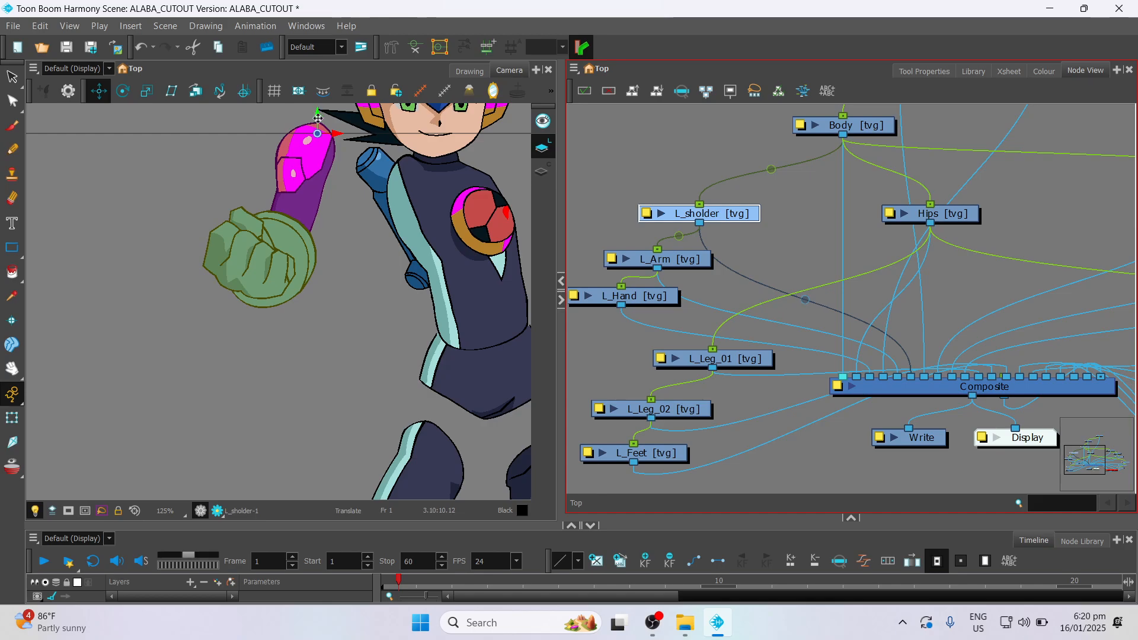
pyautogui.moveTo(314, 118); pyautogui.dragTo(394, 209)
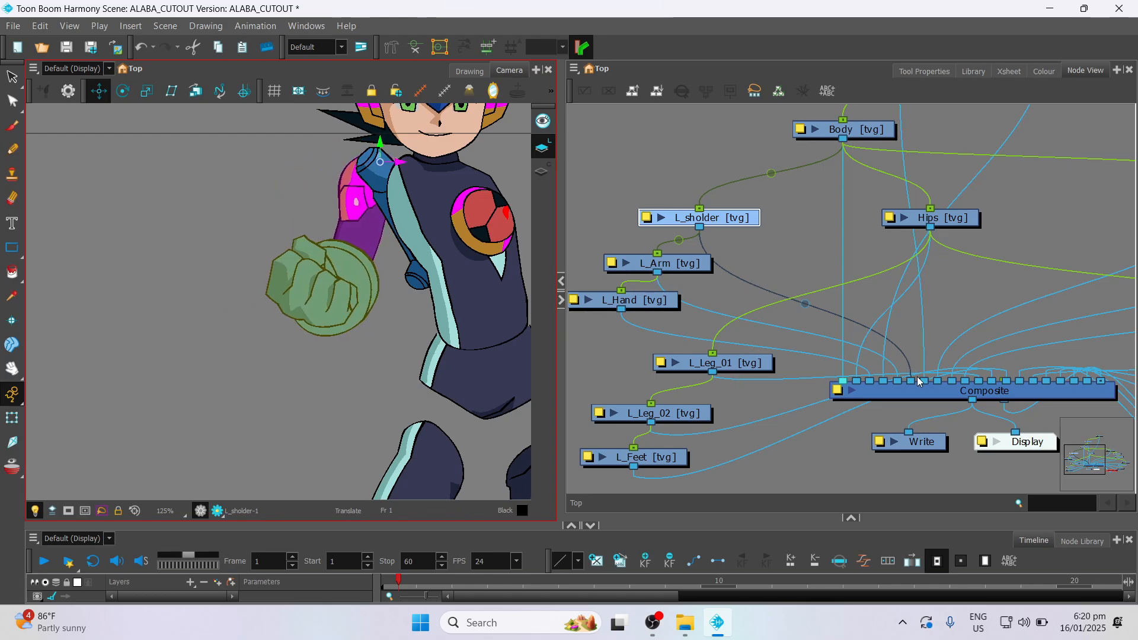
# - Move L_sholder's Composite connection to the frontmost port and translate the arm right and slightly down onto the torso's shoulder
pyautogui.click(844, 129)
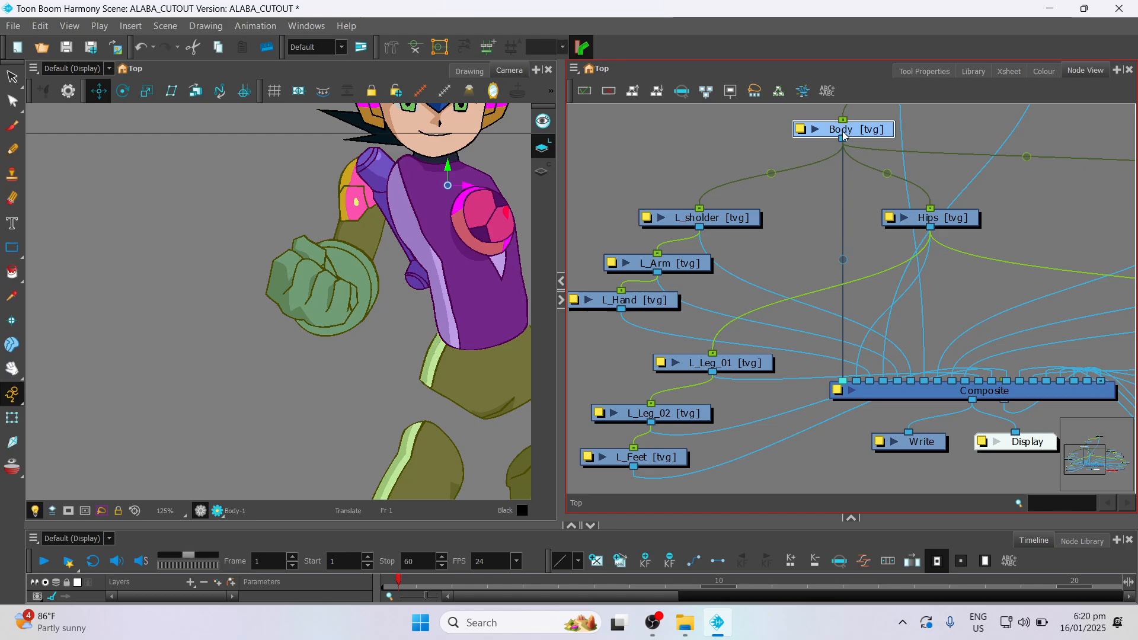
pyautogui.click(733, 218)
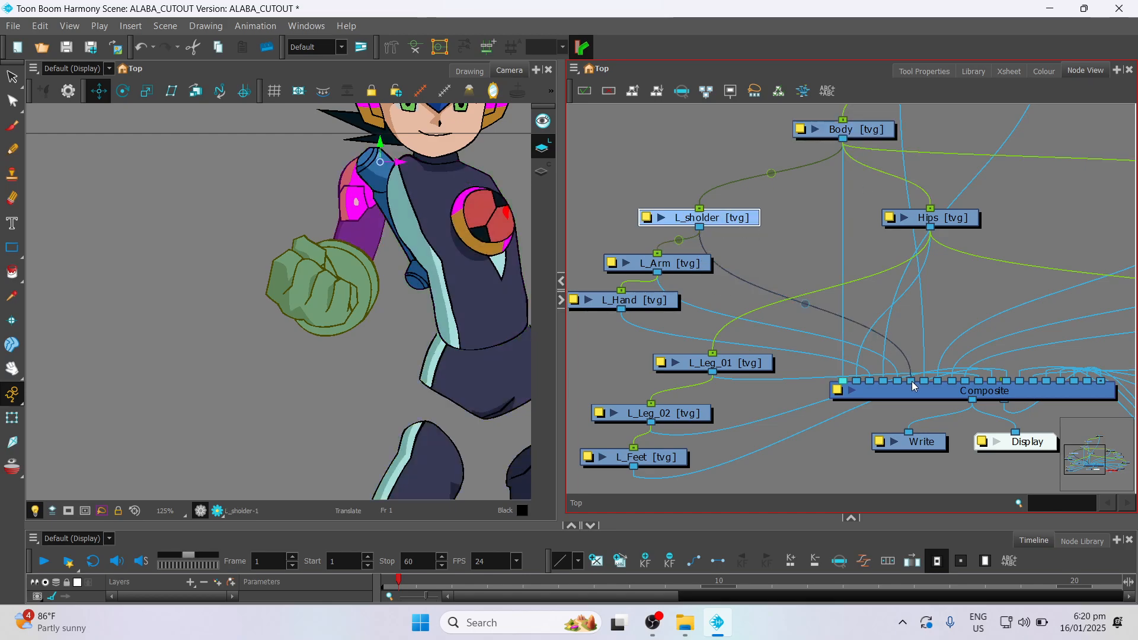
pyautogui.moveTo(911, 382); pyautogui.dragTo(842, 381)
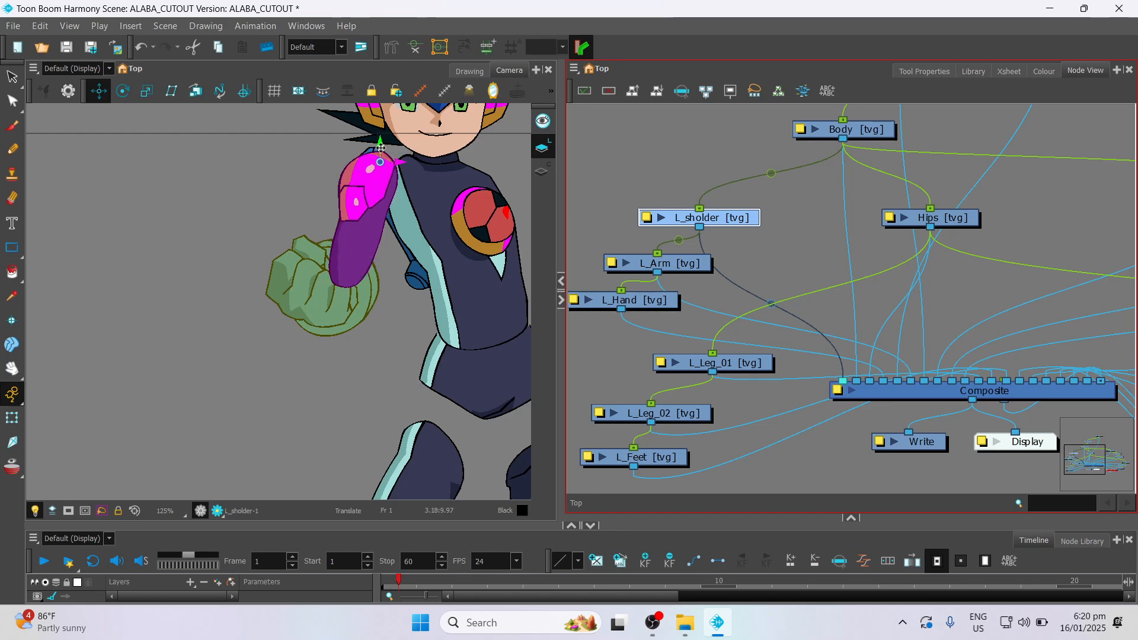
pyautogui.moveTo(380, 148); pyautogui.dragTo(414, 172)
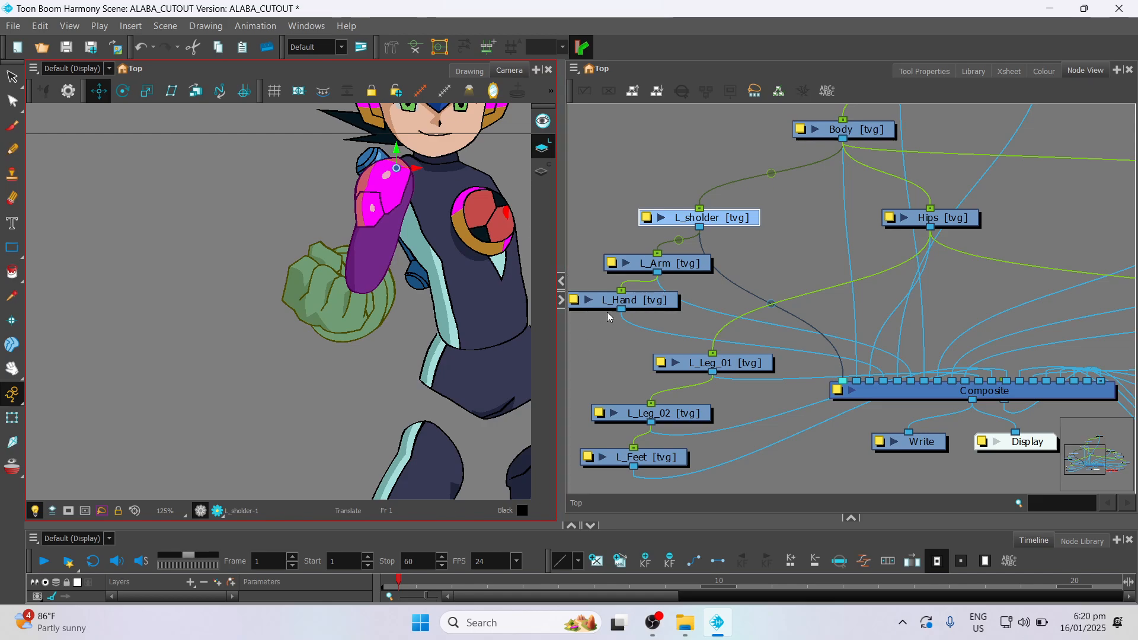
# - Reconnect L_Arm and then L_Hand to the Composite's frontmost port so the hand sits over the forearm and upper arm
pyautogui.click(692, 264)
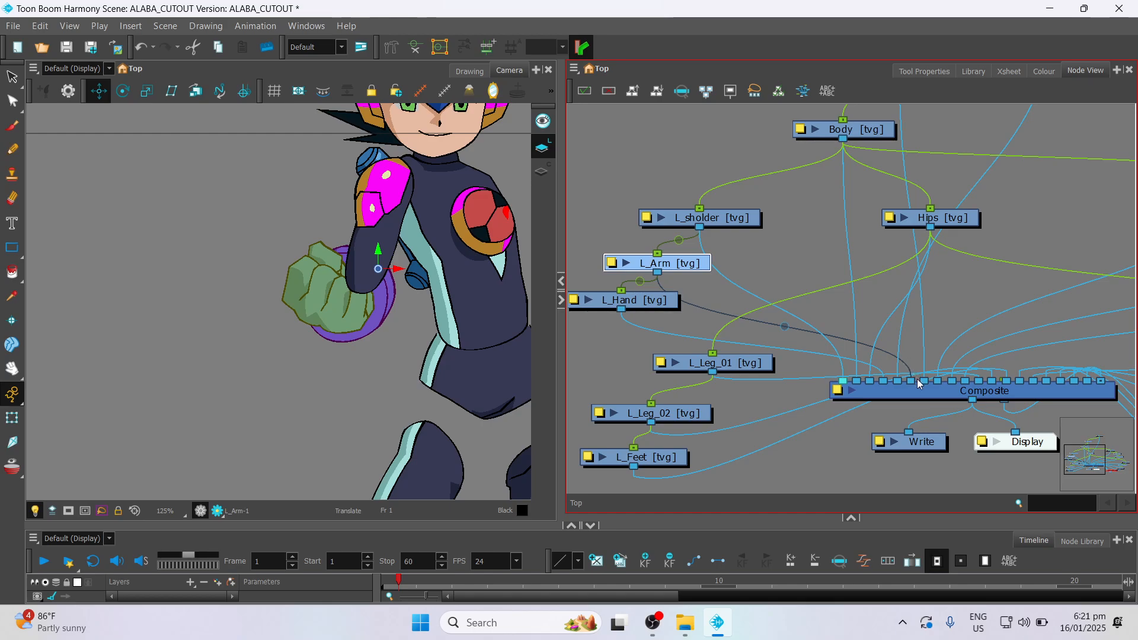
pyautogui.moveTo(910, 381); pyautogui.dragTo(842, 382)
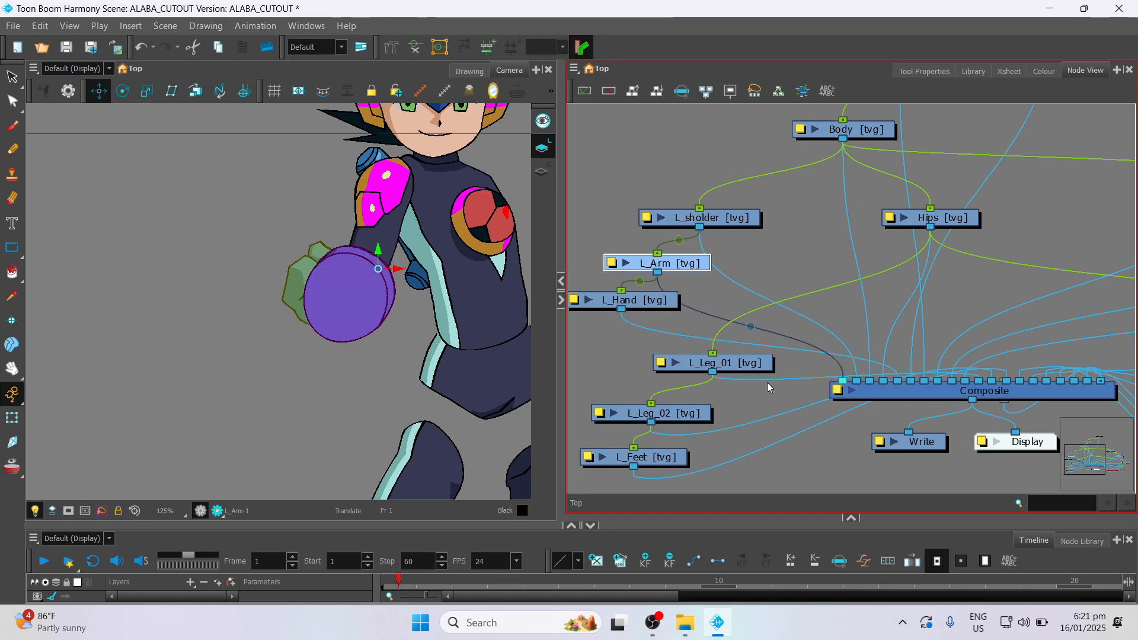
pyautogui.click(652, 306)
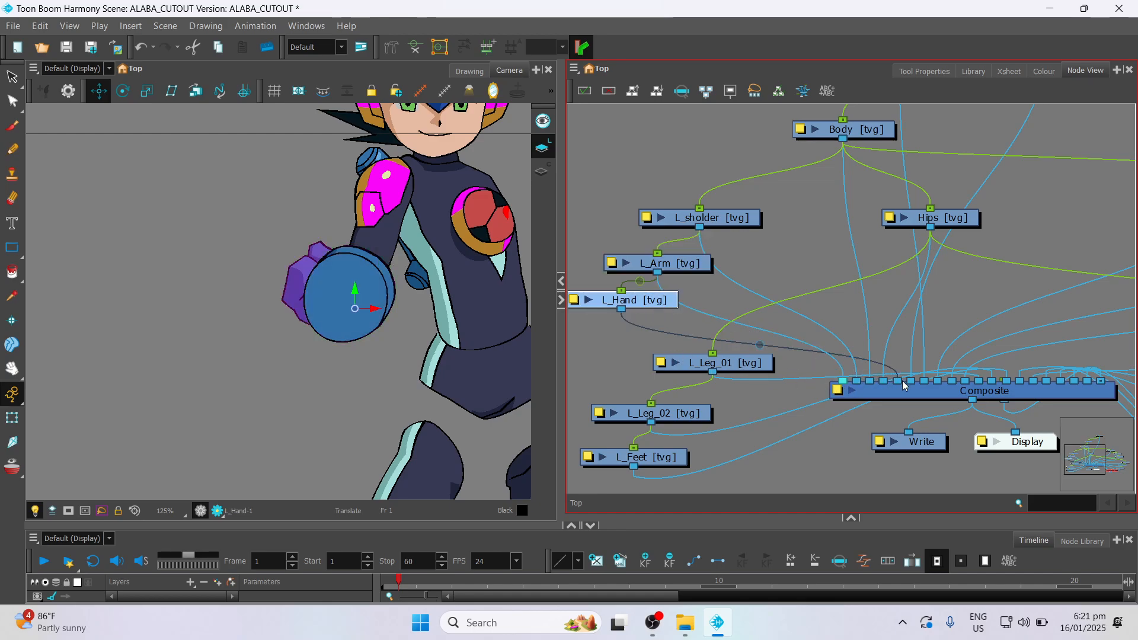
pyautogui.moveTo(896, 379)
pyautogui.mouseDown()
pyautogui.moveTo(850, 371)
pyautogui.moveTo(842, 381)
pyautogui.mouseUp()
pyautogui.scroll(-3, 383, 297)
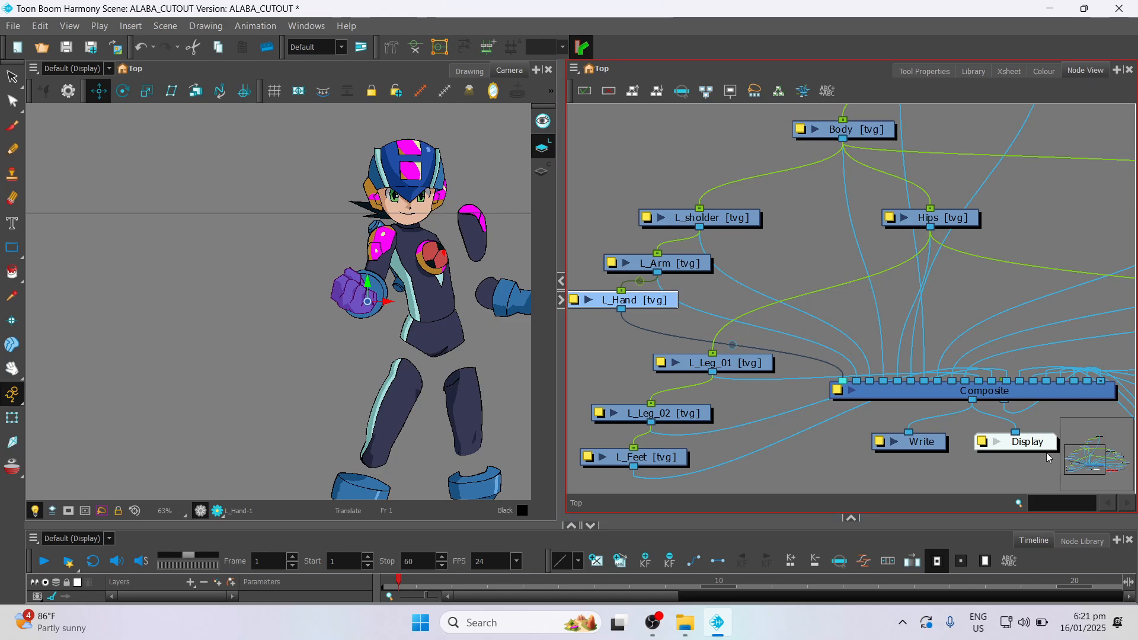
# - Select the R_sholder node and translate the upper arm down and inward behind the torso's shoulder
pyautogui.moveTo(1088, 468)
pyautogui.mouseDown()
pyautogui.moveTo(1112, 466)
pyautogui.moveTo(1103, 470)
pyautogui.mouseUp()
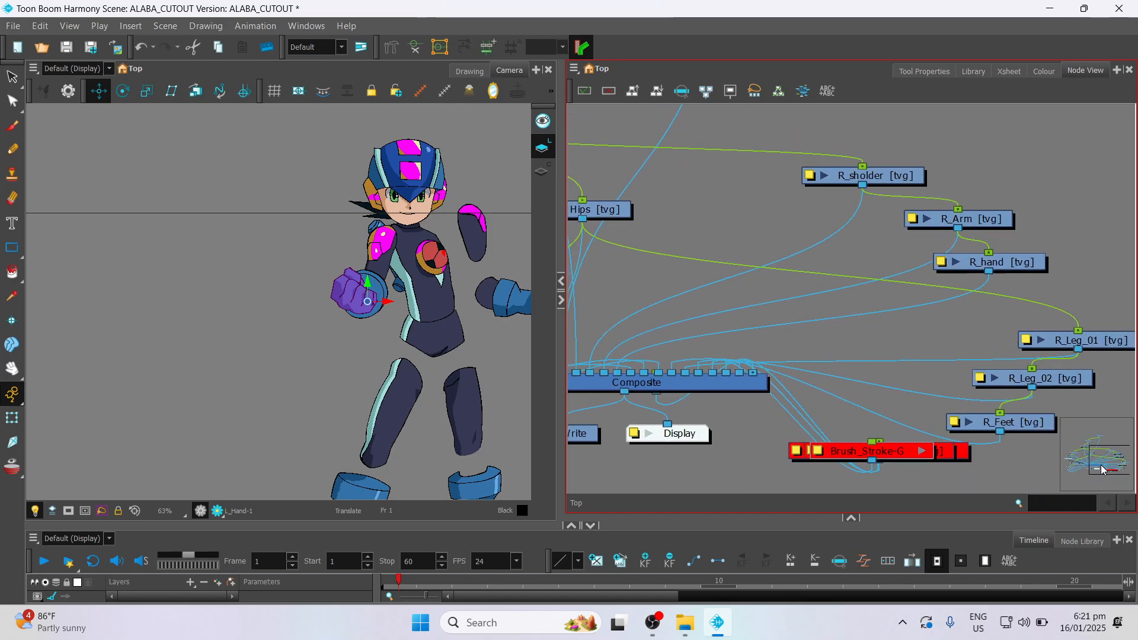
pyautogui.click(893, 179)
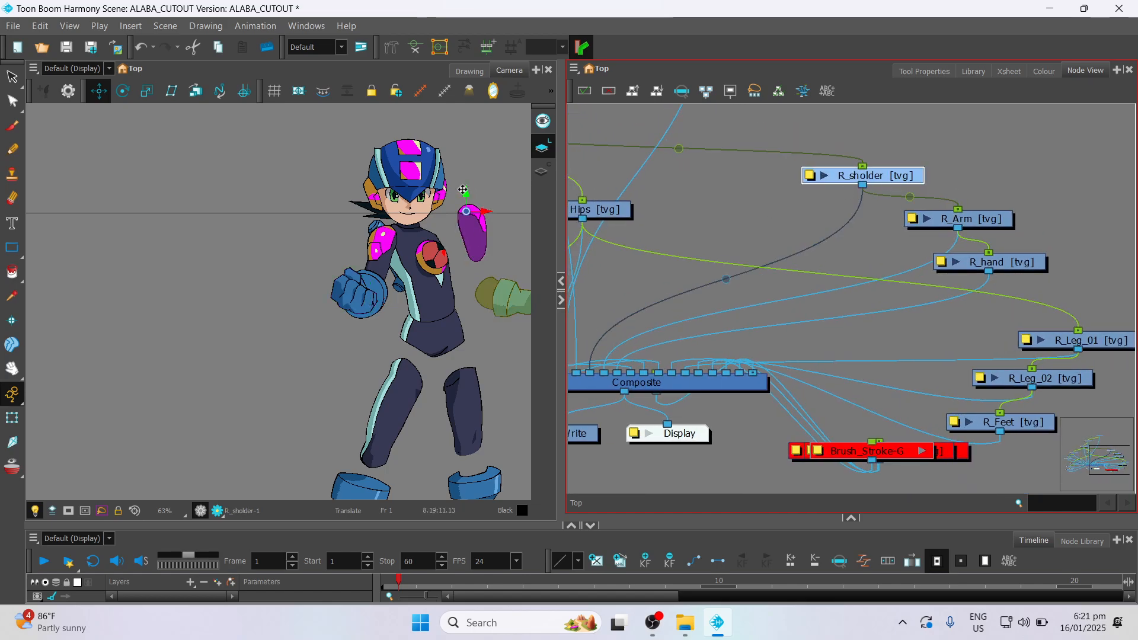
pyautogui.moveTo(463, 190); pyautogui.dragTo(455, 220)
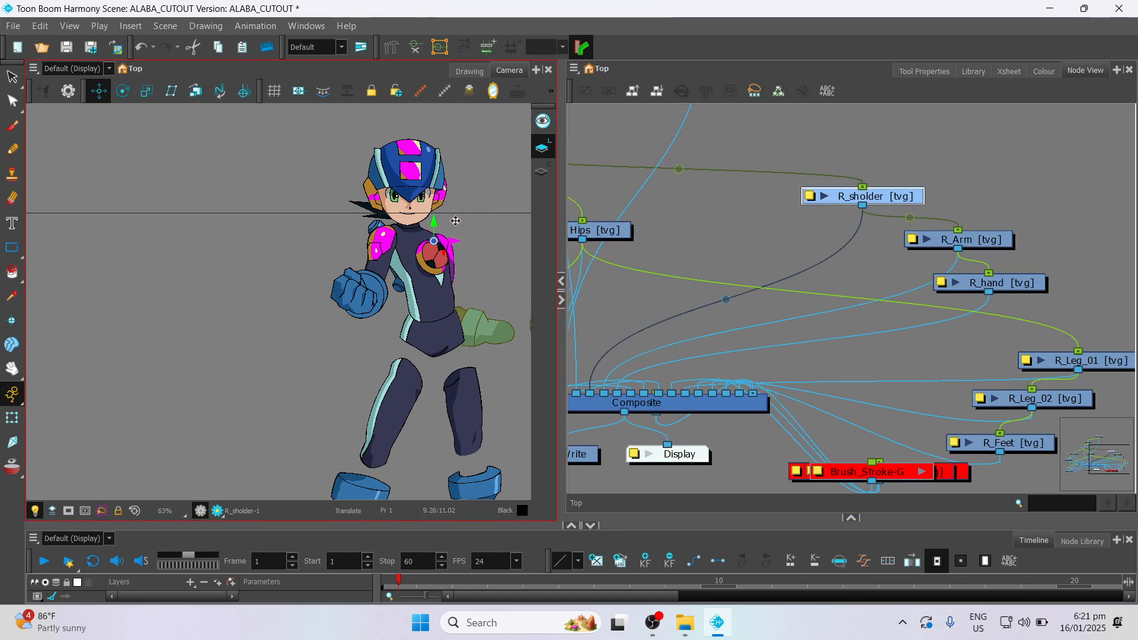
pyautogui.scroll(5, 462, 260)
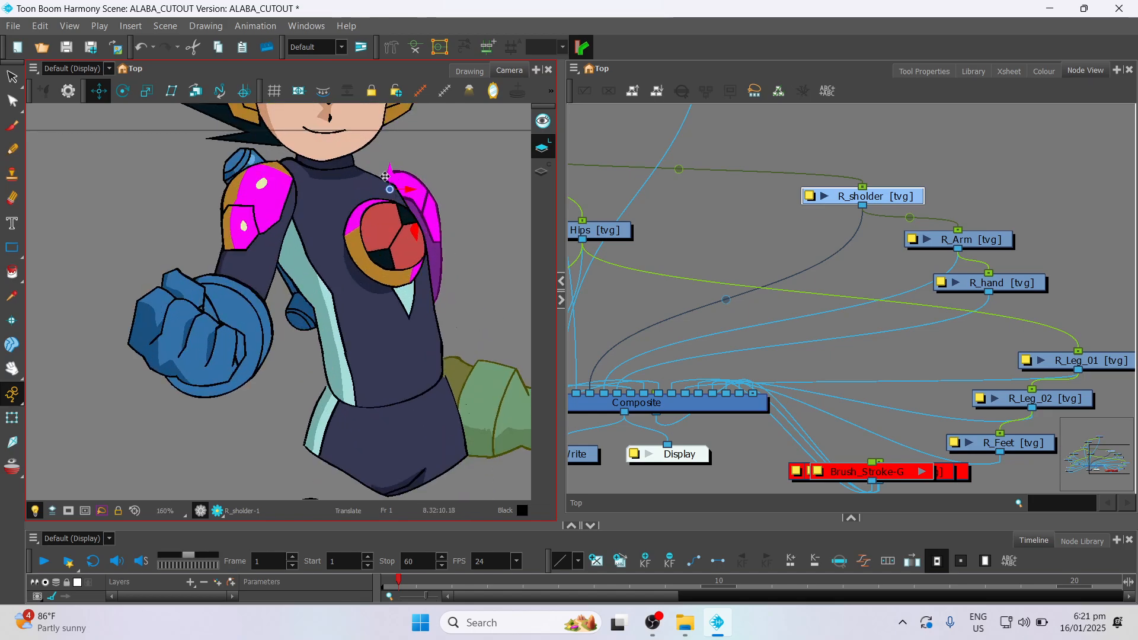
pyautogui.moveTo(405, 189); pyautogui.dragTo(392, 188)
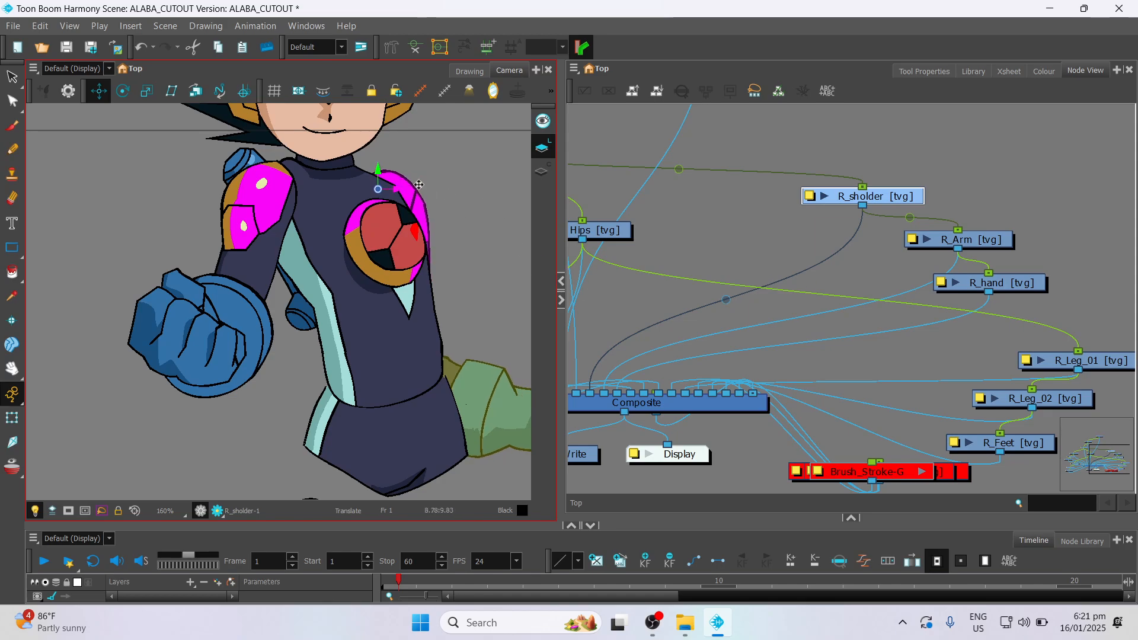
# - Shift the R_sholder arm horizontally clear of the torso, and translate the R_Arm forearm up to the upper arm's lower end
pyautogui.moveTo(419, 185); pyautogui.dragTo(508, 262)
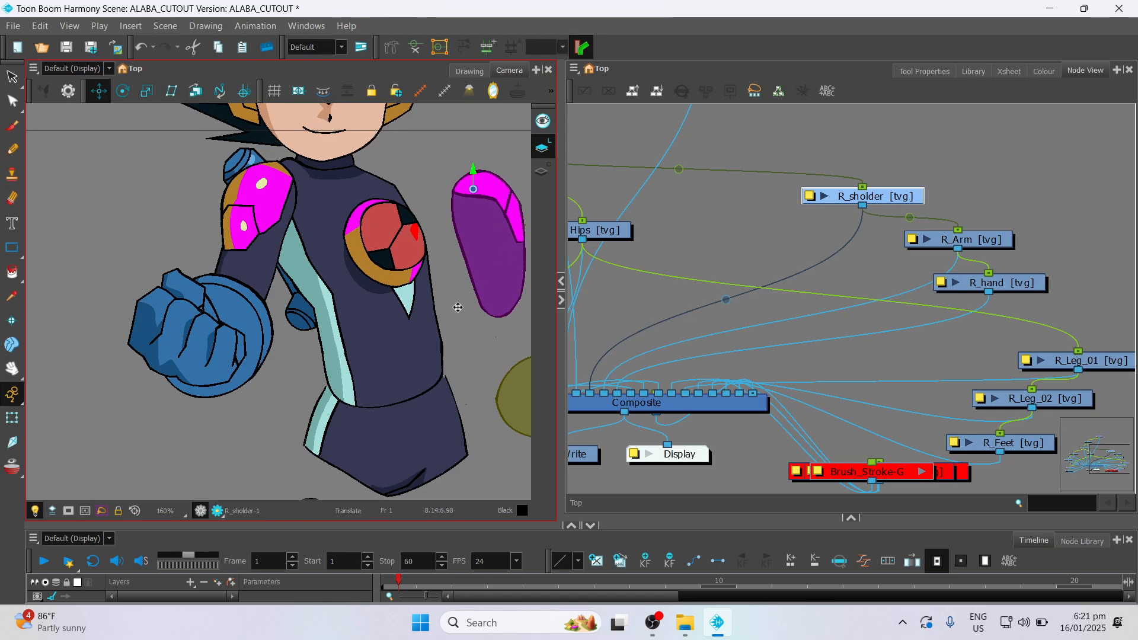
pyautogui.press('space')
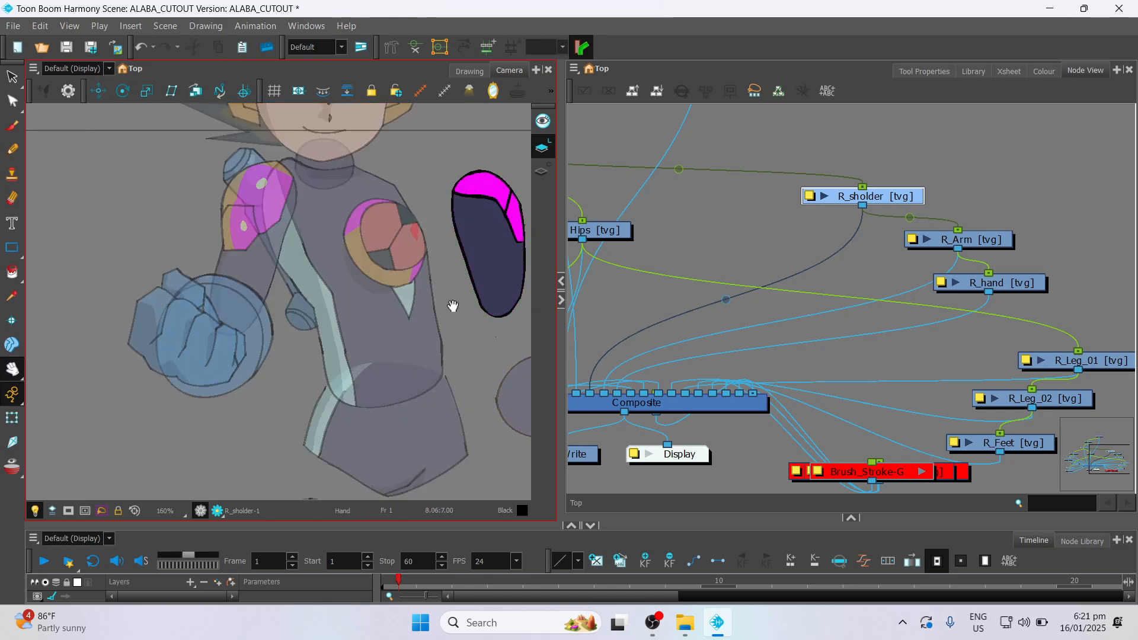
pyautogui.click(964, 241)
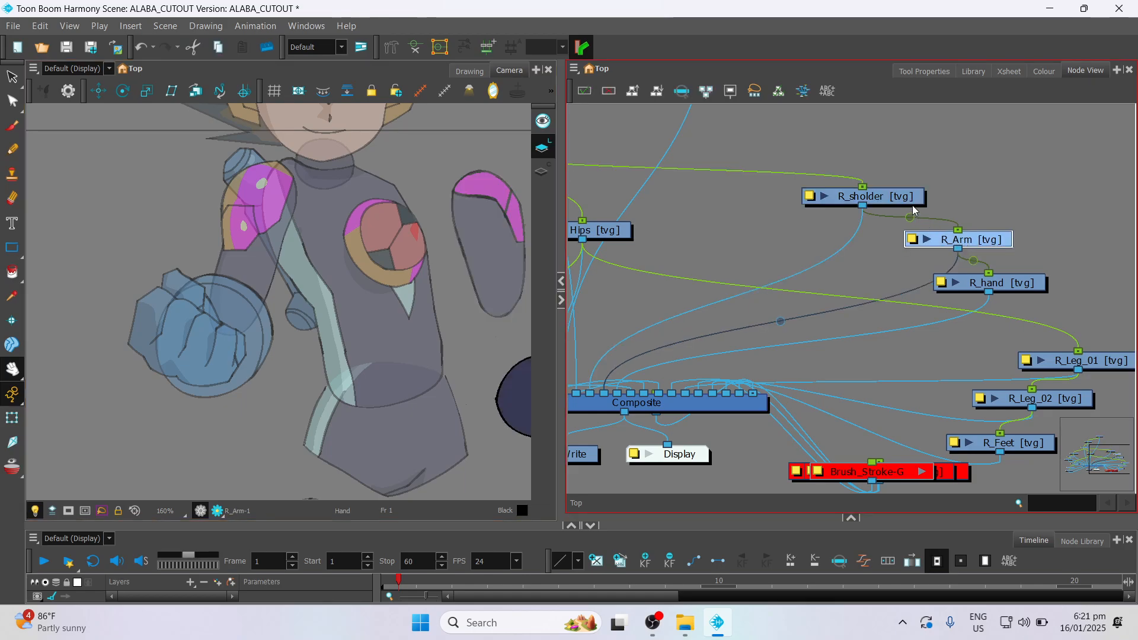
pyautogui.click(908, 198)
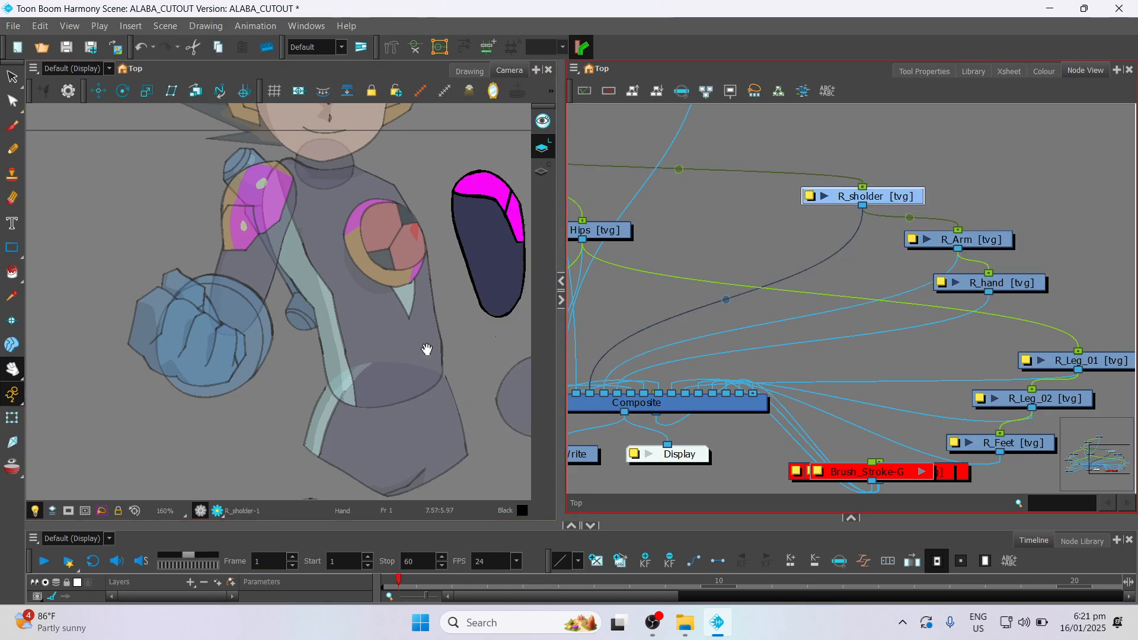
pyautogui.moveTo(427, 349); pyautogui.dragTo(236, 320)
pyautogui.click(1000, 241)
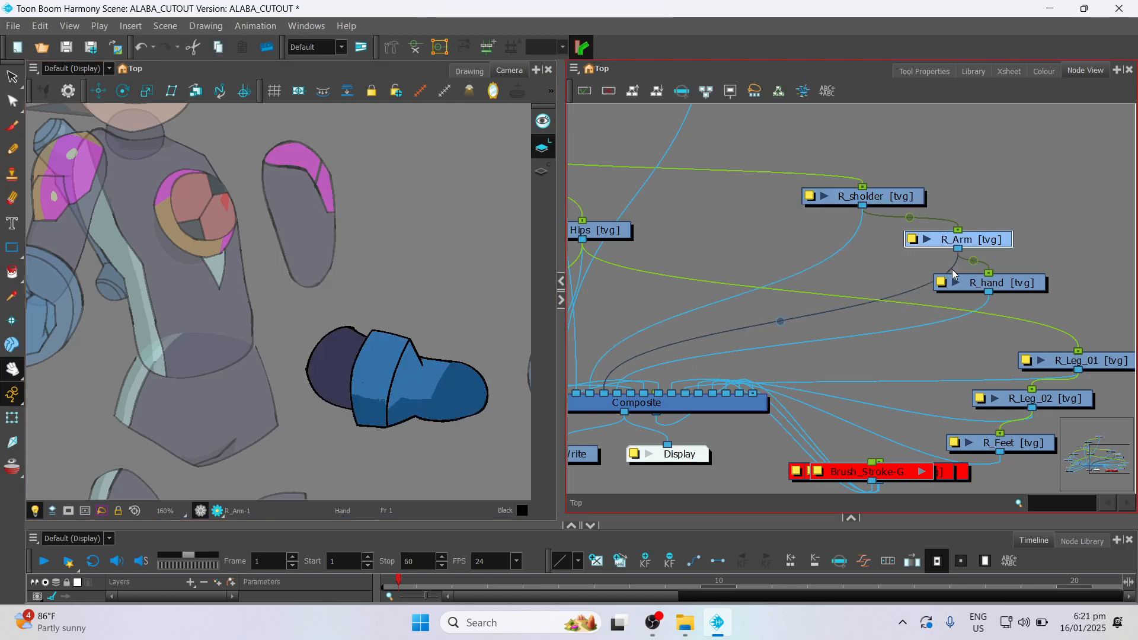
pyautogui.click(98, 92)
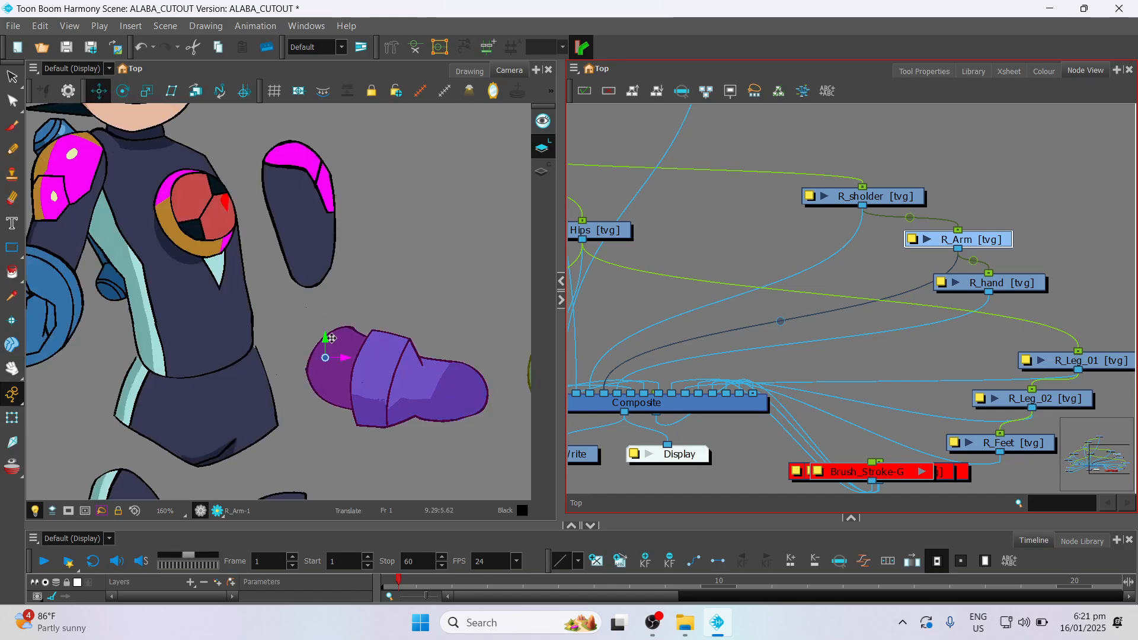
pyautogui.moveTo(331, 338); pyautogui.dragTo(313, 254)
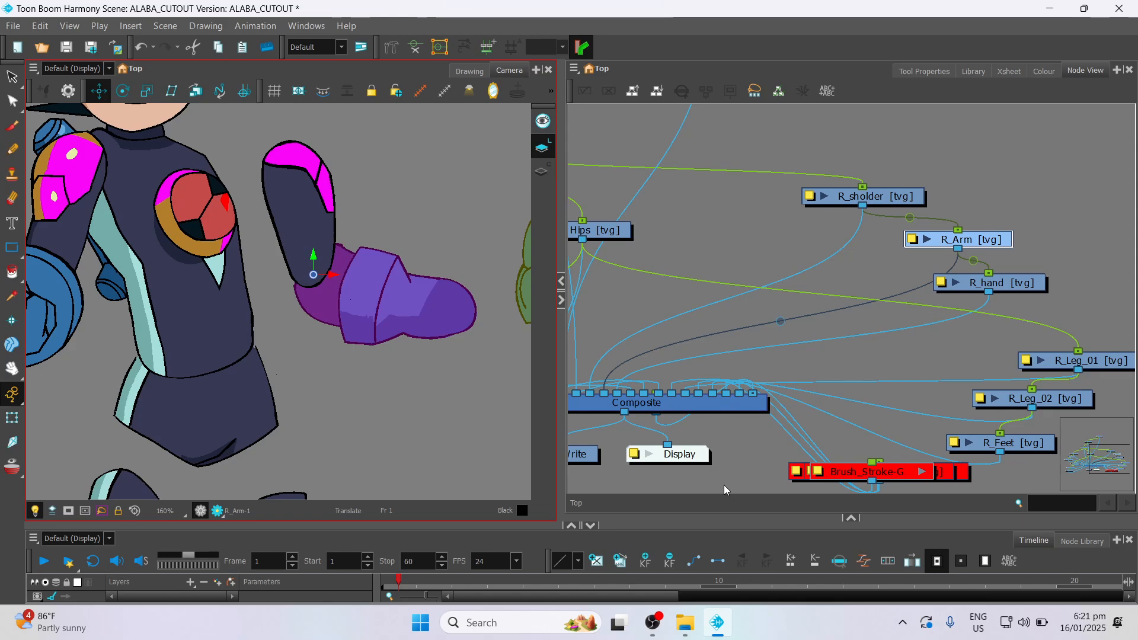
# - Nudge the Composite node slightly and move R_Arm's connection to the port ahead of R_sholder's
pyautogui.moveTo(681, 400)
pyautogui.mouseDown()
pyautogui.moveTo(713, 403)
pyautogui.moveTo(669, 395)
pyautogui.mouseUp()
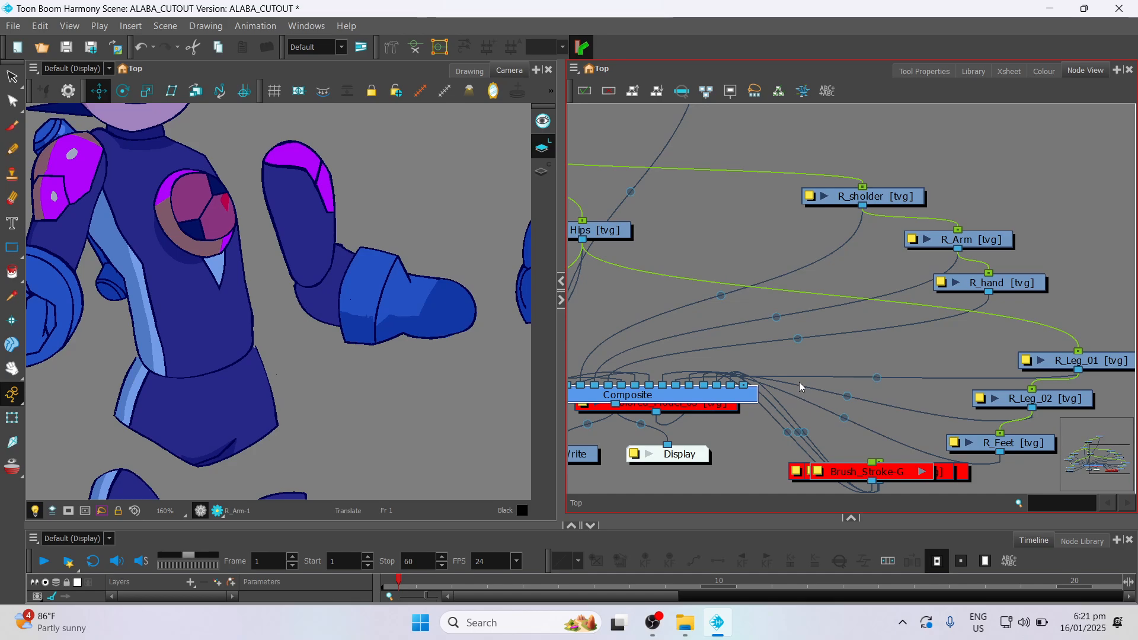
pyautogui.moveTo(1093, 469); pyautogui.dragTo(1056, 452)
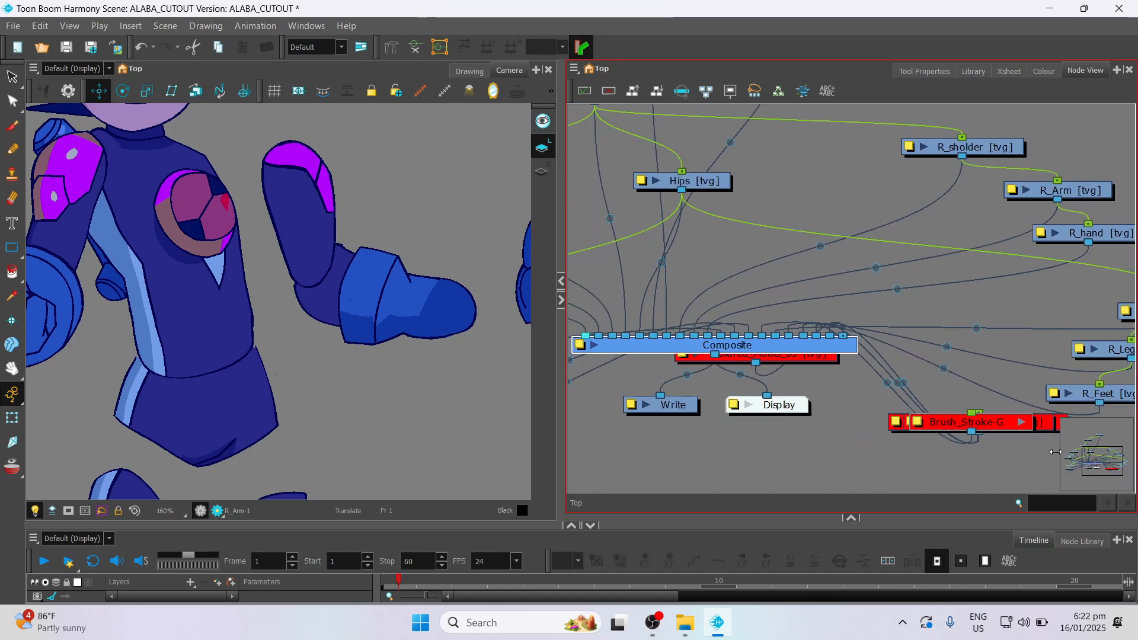
pyautogui.click(989, 149)
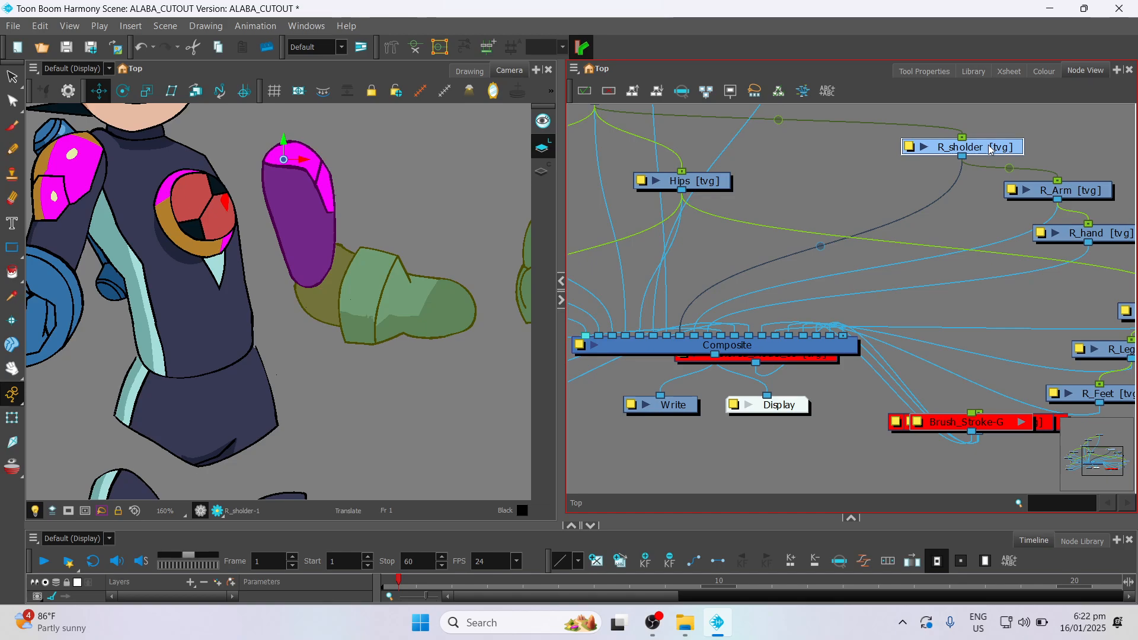
pyautogui.click(1077, 198)
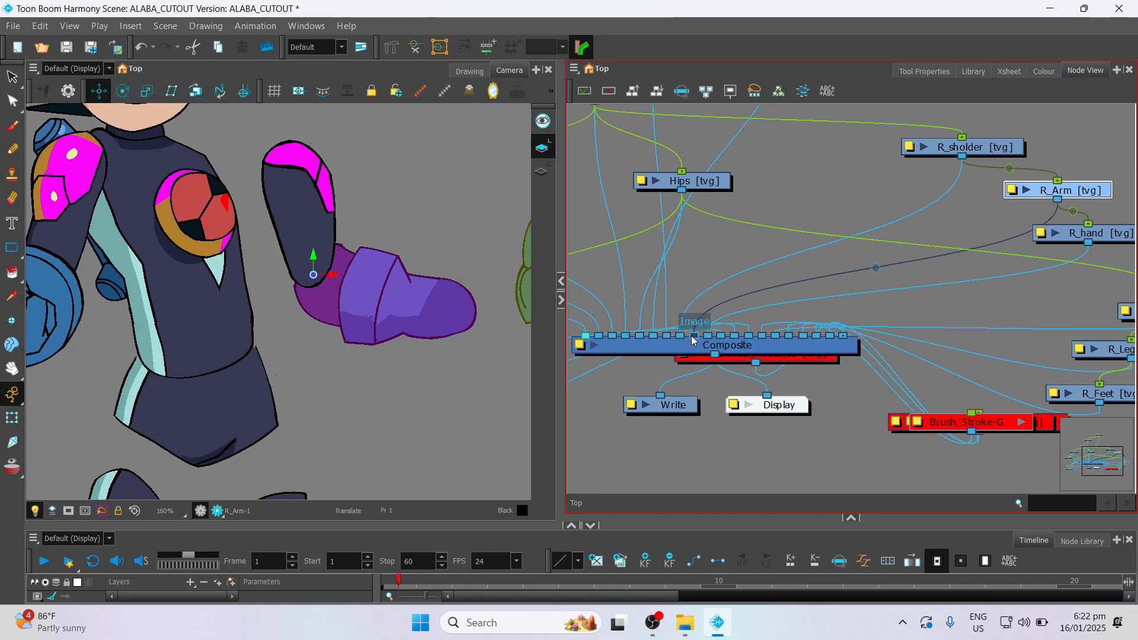
pyautogui.moveTo(691, 336); pyautogui.dragTo(683, 337)
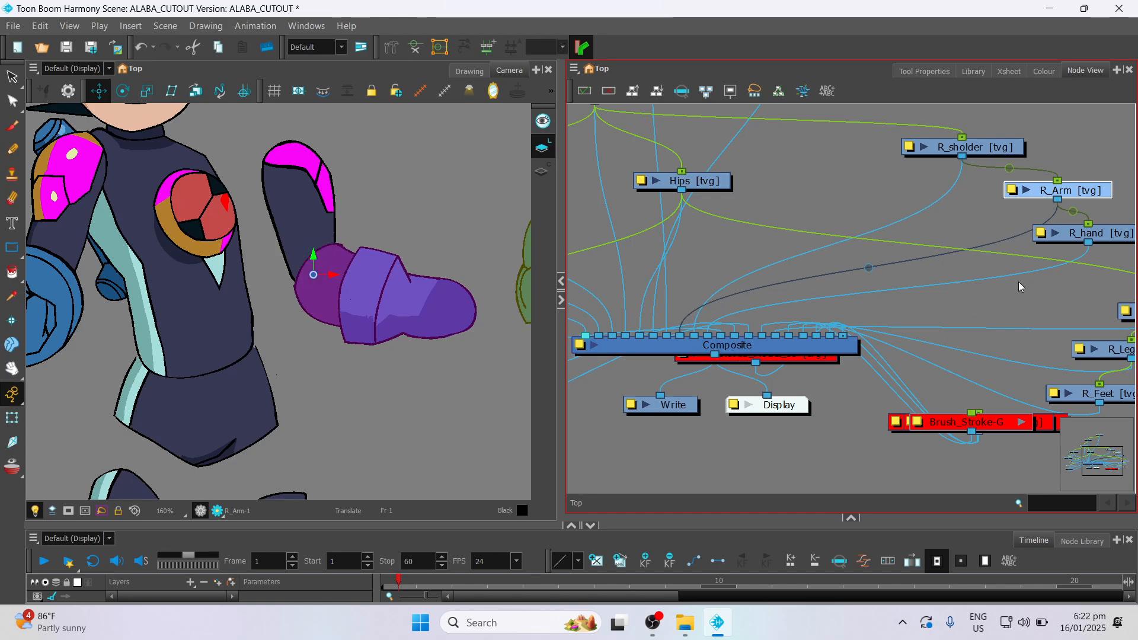
# - Translate R_hand onto the forearm's wrist, with its Composite connection moved to the port ahead of R_Arm's
pyautogui.click(1100, 241)
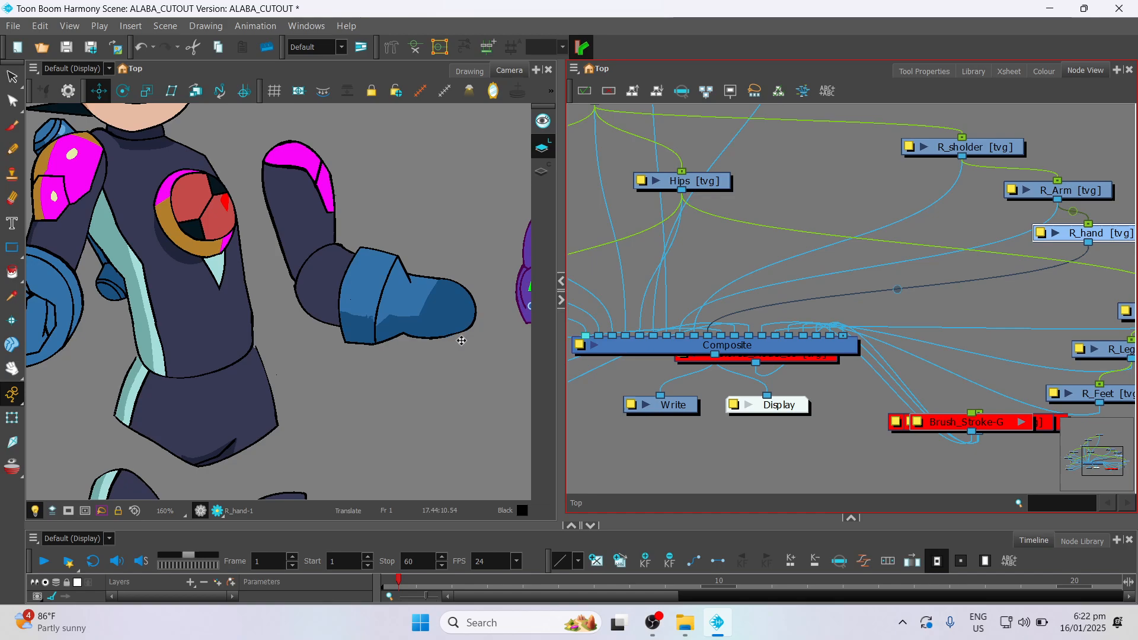
pyautogui.moveTo(416, 432); pyautogui.dragTo(320, 427)
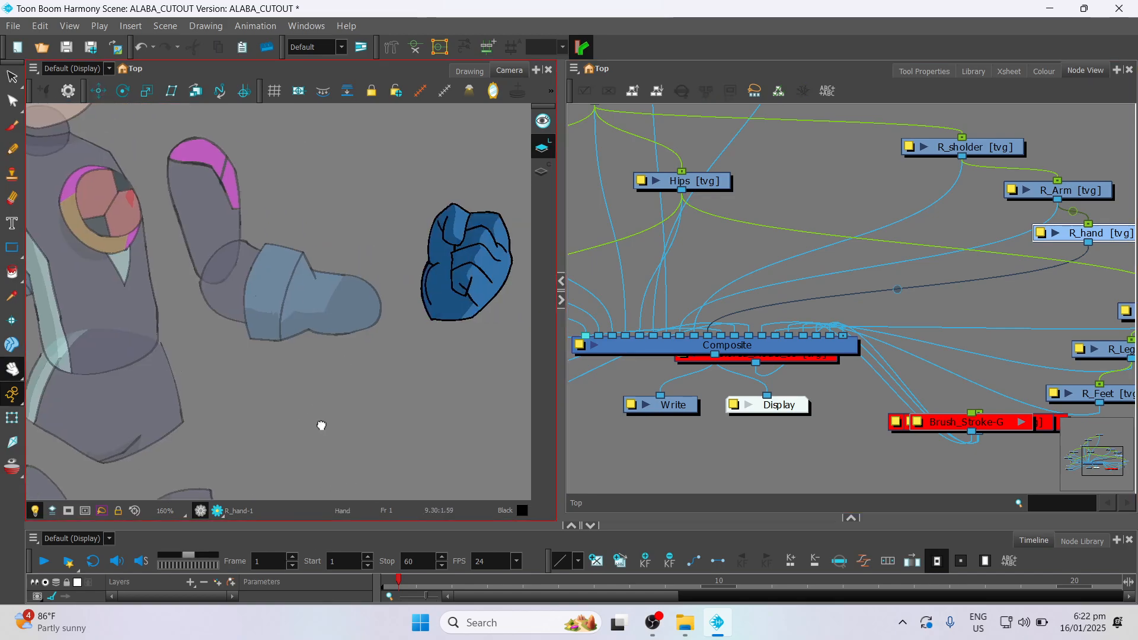
pyautogui.click(105, 92)
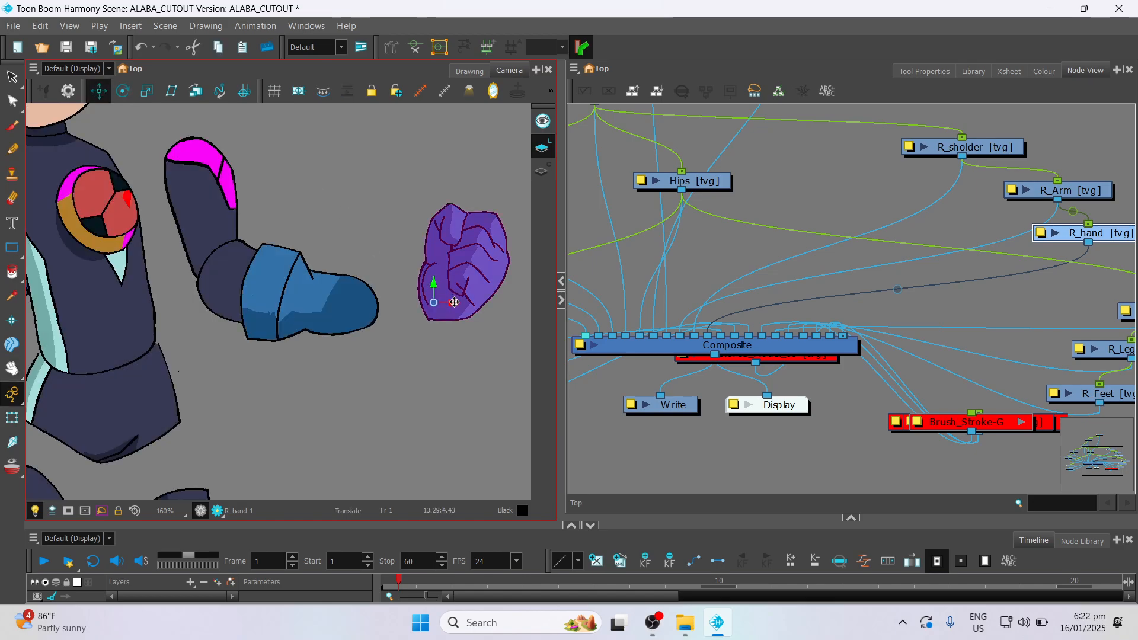
pyautogui.moveTo(454, 302); pyautogui.dragTo(388, 303)
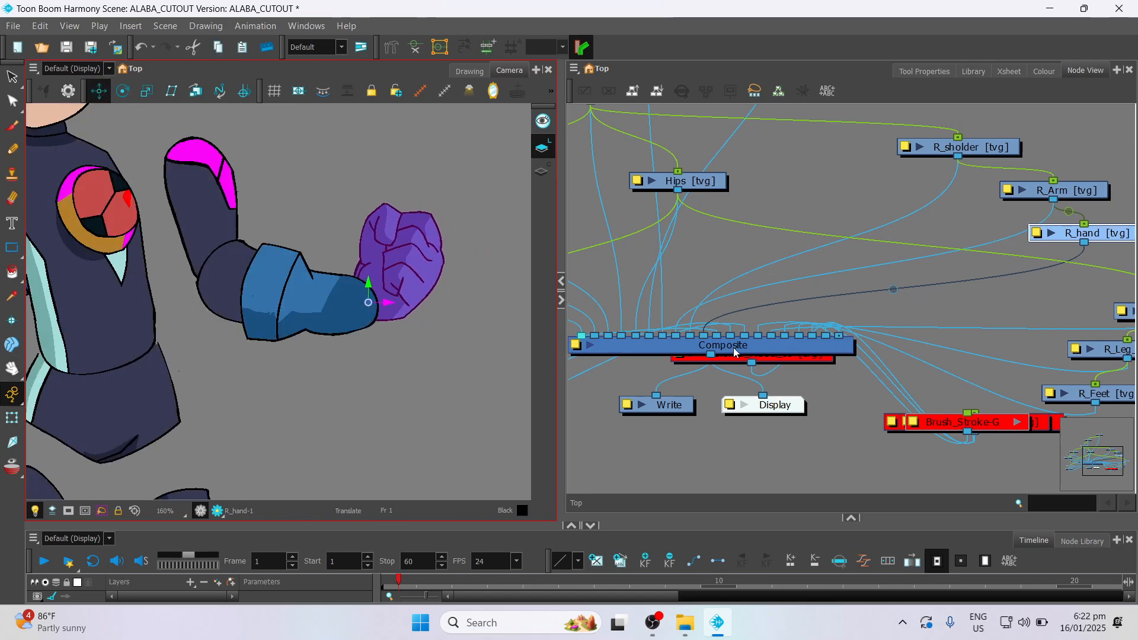
pyautogui.moveTo(703, 335); pyautogui.dragTo(675, 337)
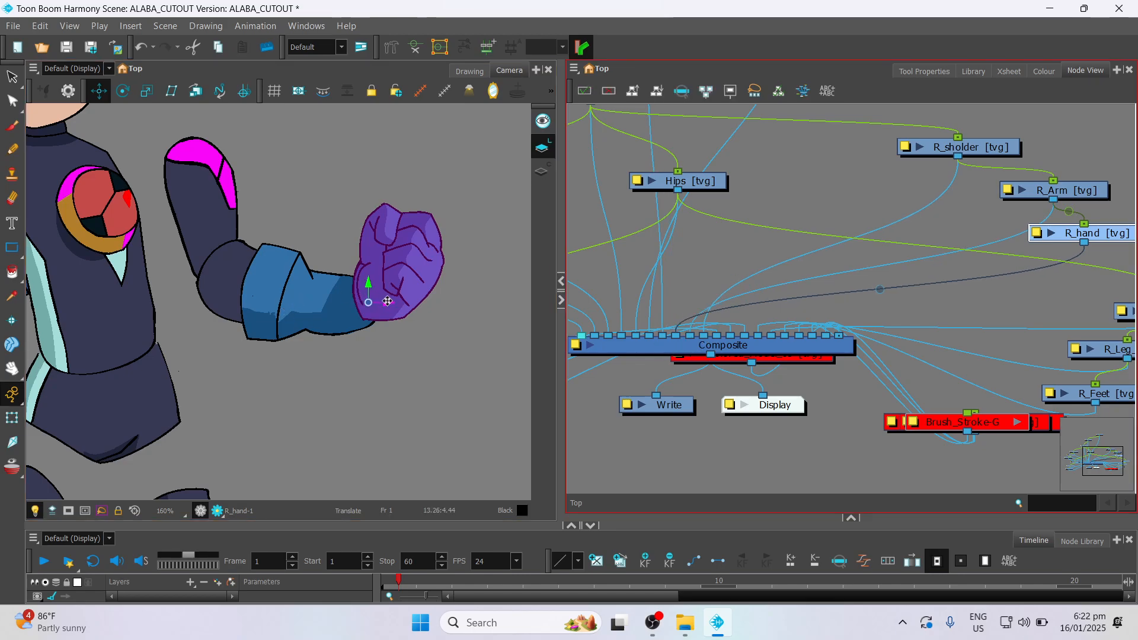
pyautogui.moveTo(387, 302); pyautogui.dragTo(356, 288)
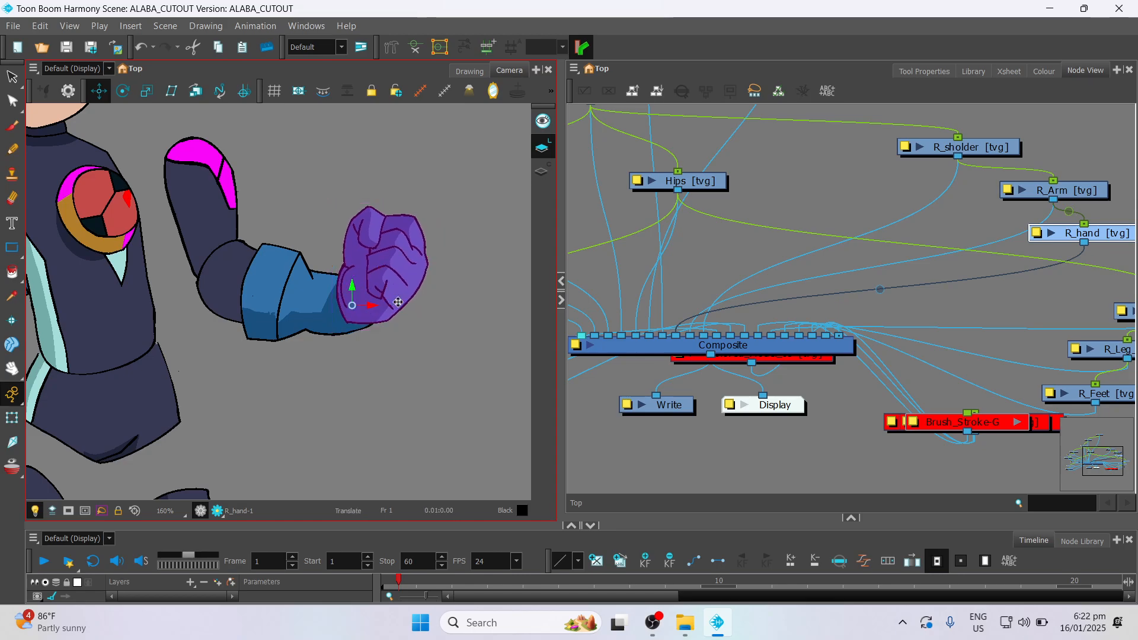
pyautogui.moveTo(372, 304); pyautogui.dragTo(366, 303)
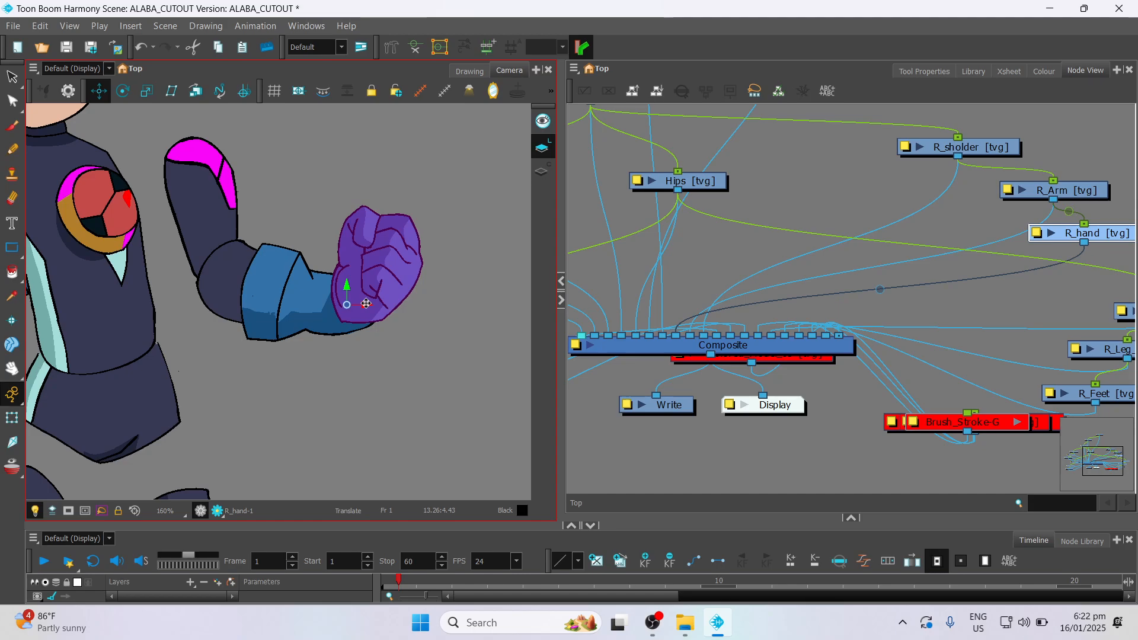
# - Select the R_sholder node and translate the whole right arm horizontally back behind the torso's shoulder
pyautogui.click(998, 151)
pyautogui.moveTo(199, 155); pyautogui.dragTo(110, 158)
pyautogui.scroll(-4, 193, 193)
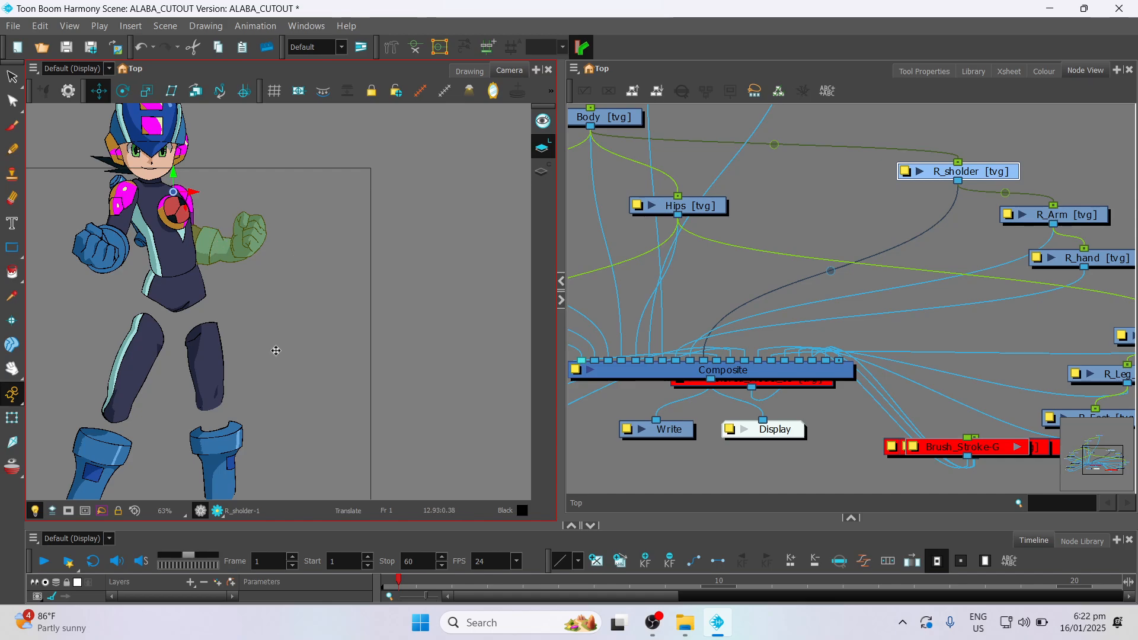
# - Select the R_Leg_02 node and translate the right boot with its foot up to the lower end of the right thigh
pyautogui.press('space')
pyautogui.moveTo(275, 353)
pyautogui.mouseDown()
pyautogui.moveTo(373, 337)
pyautogui.moveTo(384, 233)
pyautogui.mouseUp()
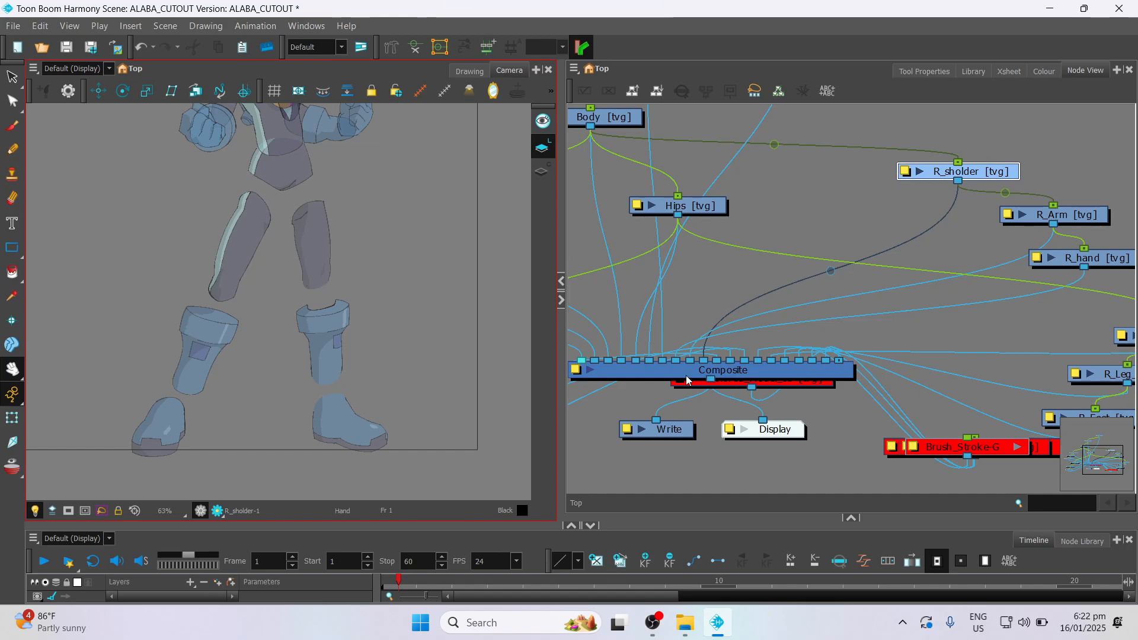
pyautogui.moveTo(1011, 309)
pyautogui.mouseDown()
pyautogui.moveTo(821, 314)
pyautogui.moveTo(850, 313)
pyautogui.mouseUp()
pyautogui.moveTo(1103, 448); pyautogui.dragTo(1111, 471)
pyautogui.click(926, 304)
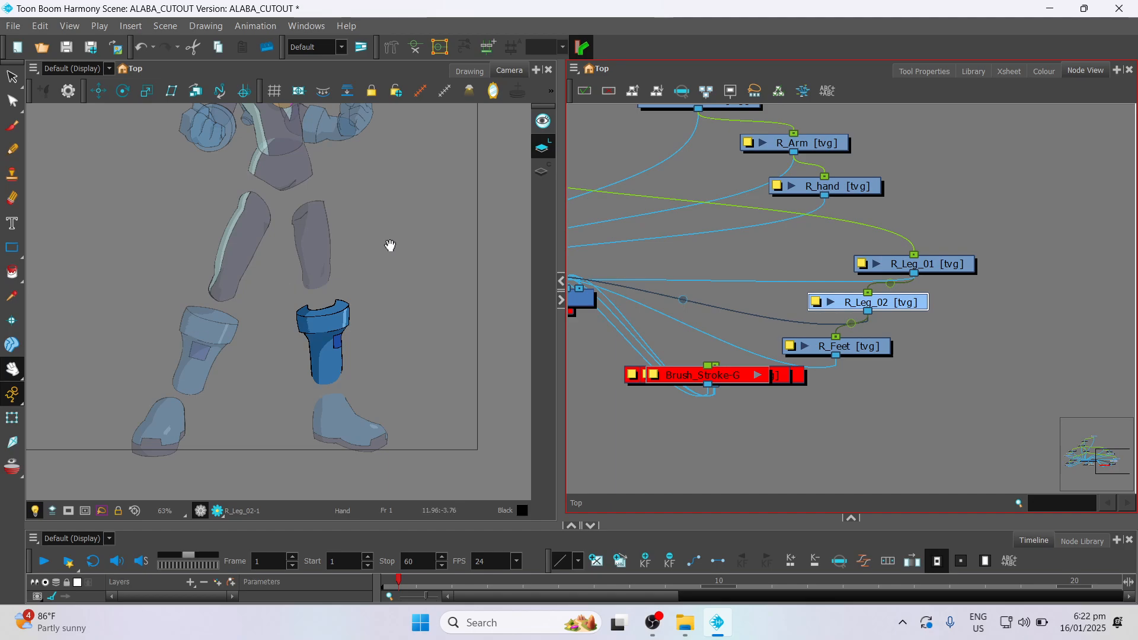
pyautogui.click(98, 91)
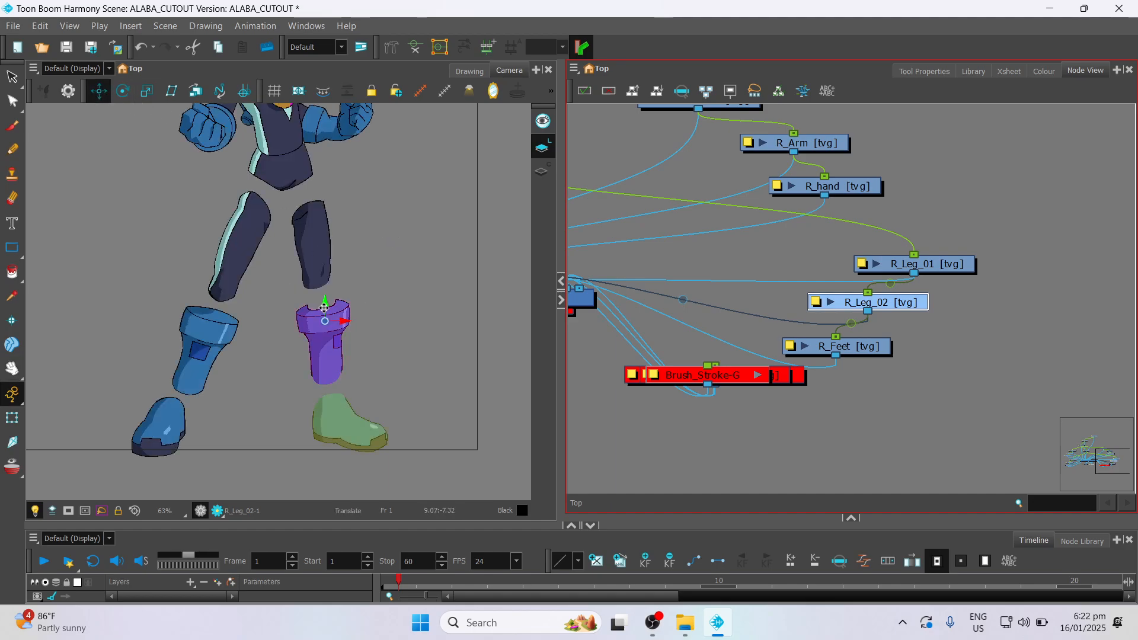
pyautogui.moveTo(325, 308); pyautogui.dragTo(343, 289)
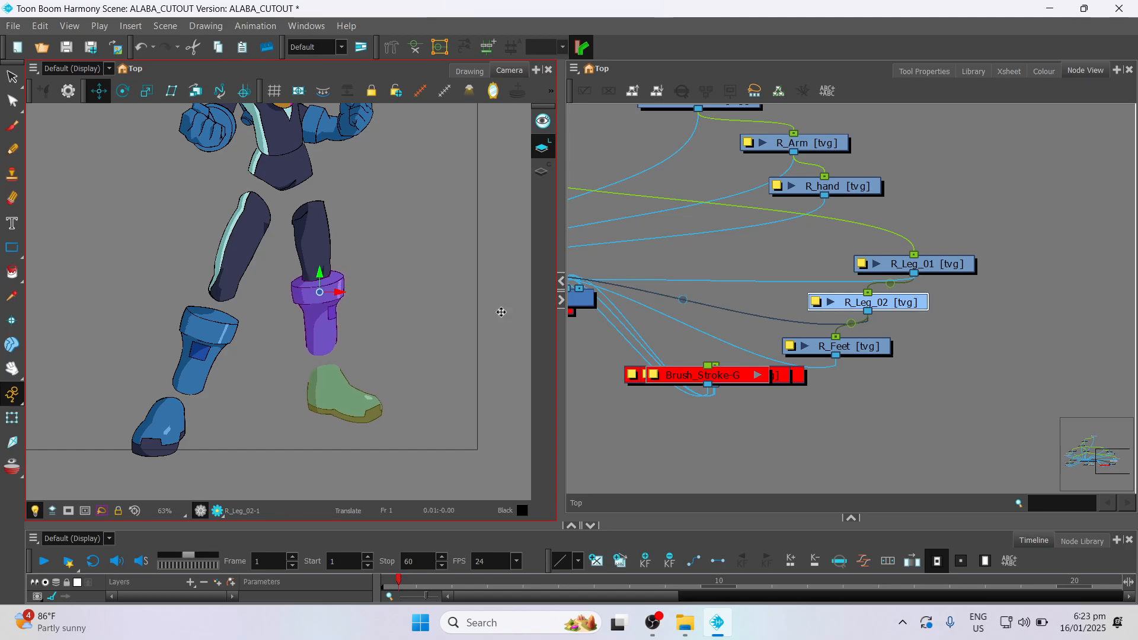
# - Select the R_Feet node and translate the right foot up onto the lower end of the boot shaft
pyautogui.click(869, 356)
pyautogui.moveTo(323, 360); pyautogui.dragTo(321, 332)
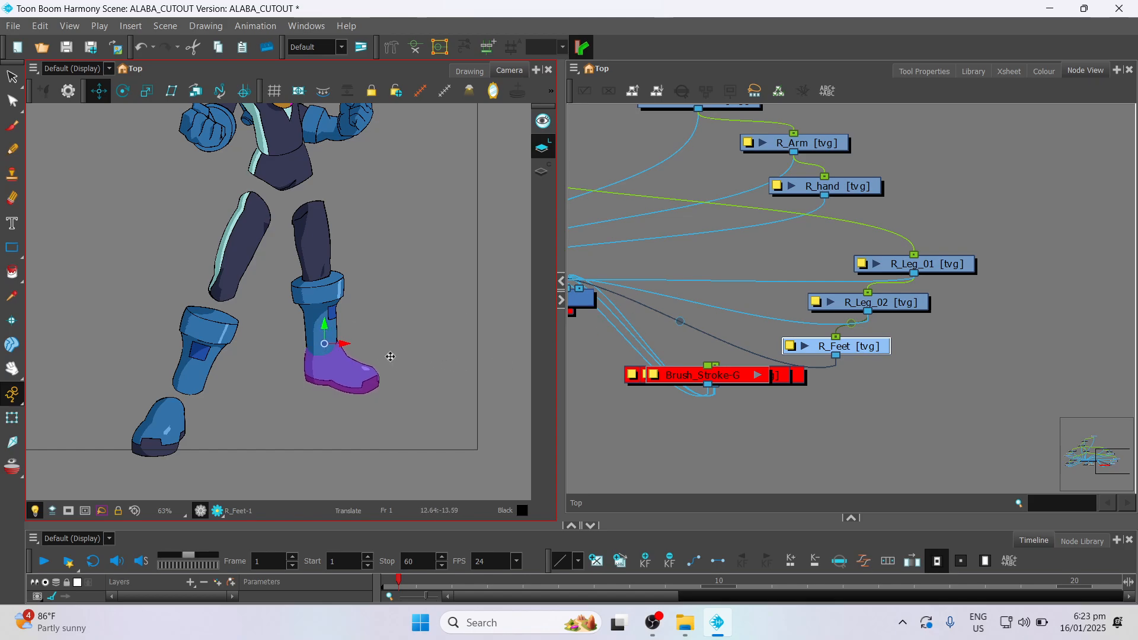
pyautogui.scroll(4, 388, 354)
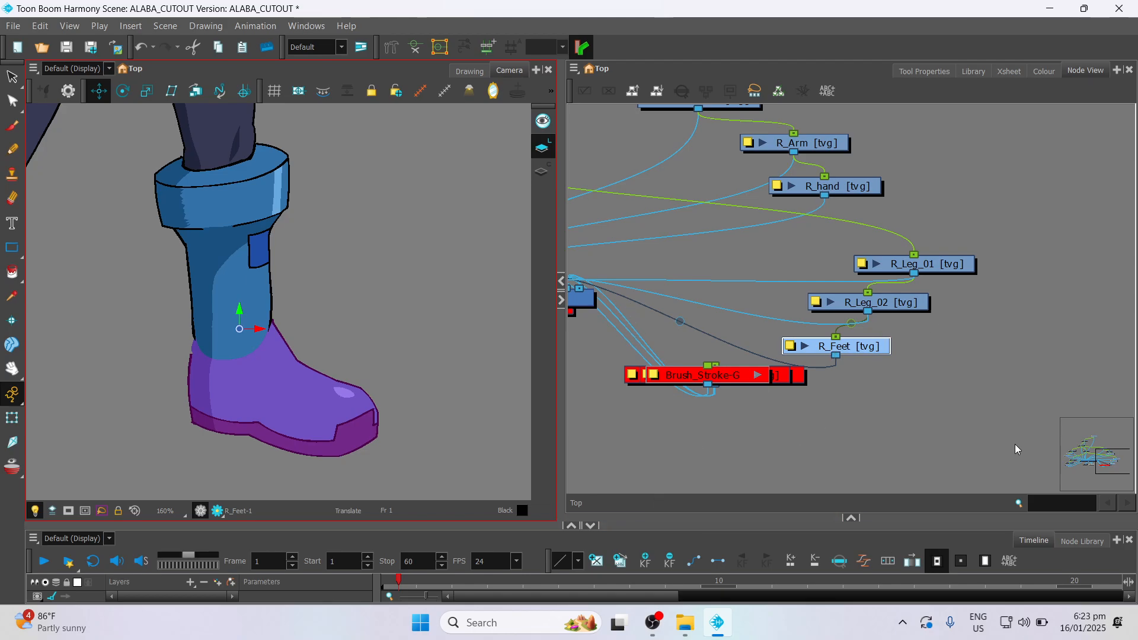
# - Move R_Feet's Composite connection to a port ahead of R_Leg_02's, and nudge the right foot slightly up into the boot
pyautogui.moveTo(1104, 471); pyautogui.dragTo(1096, 472)
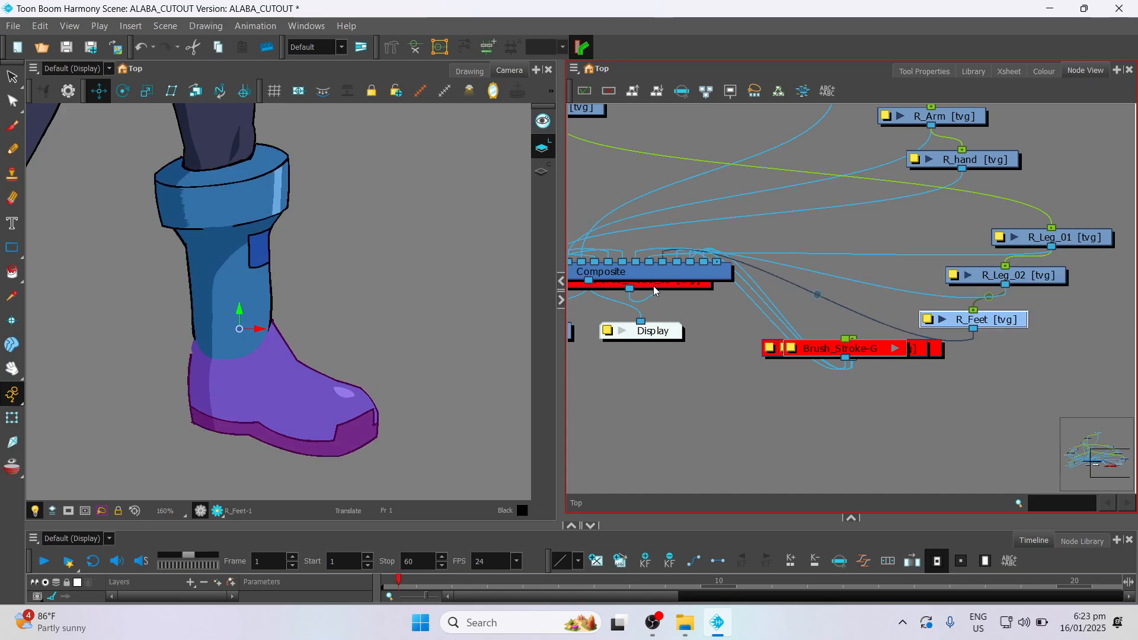
pyautogui.moveTo(663, 262); pyautogui.dragTo(628, 264)
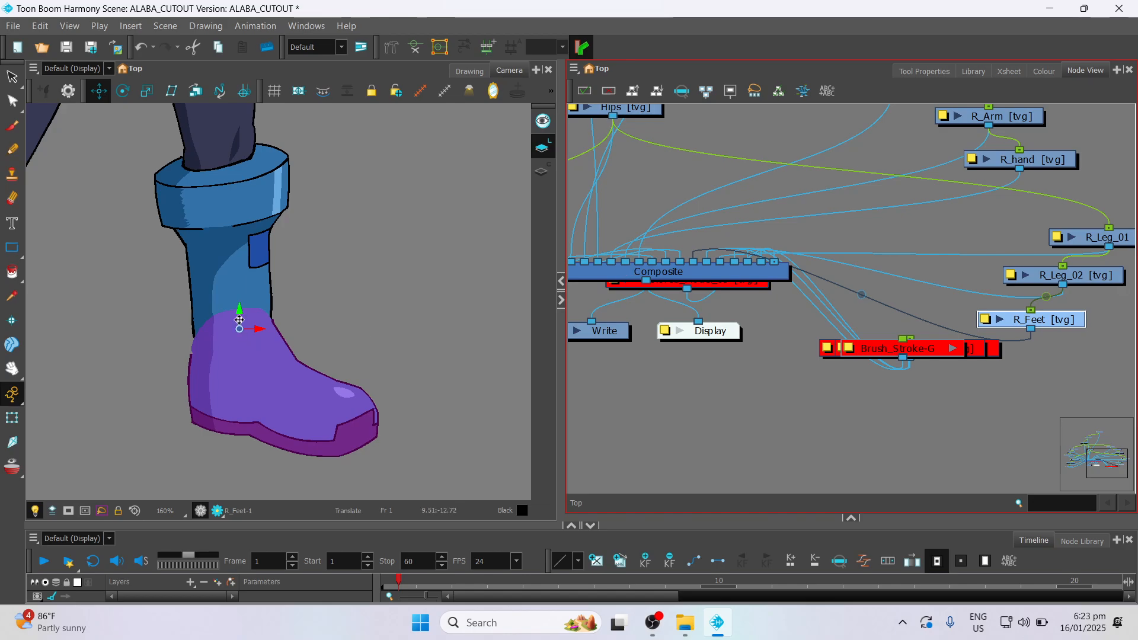
pyautogui.moveTo(253, 308)
pyautogui.mouseDown()
pyautogui.moveTo(253, 283)
pyautogui.moveTo(269, 311)
pyautogui.moveTo(260, 306)
pyautogui.mouseUp()
pyautogui.scroll(-1, 196, 297)
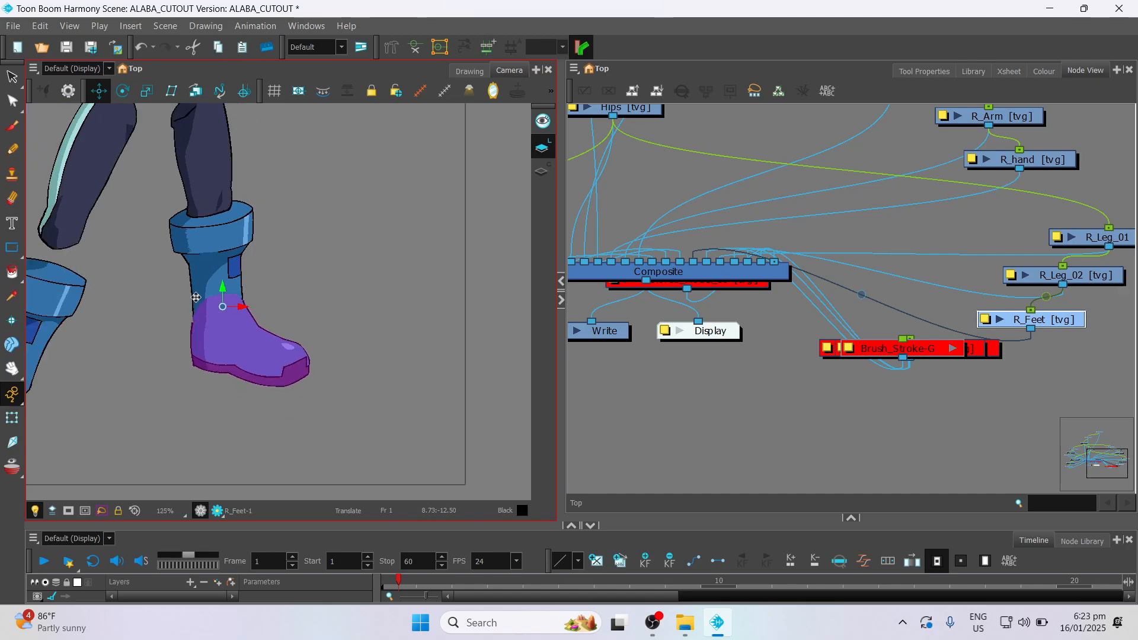
pyautogui.scroll(-3, 195, 298)
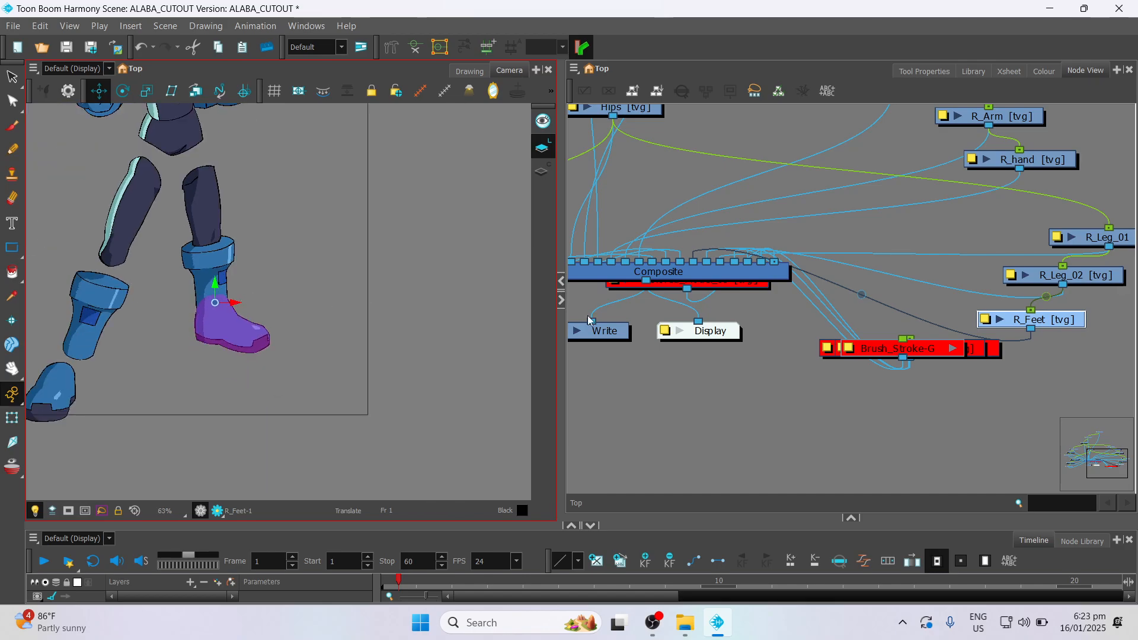
# - Select the R_Leg_01 node and translate the whole right leg up behind the hips, fine-tuning its horizontal position
pyautogui.click(1088, 240)
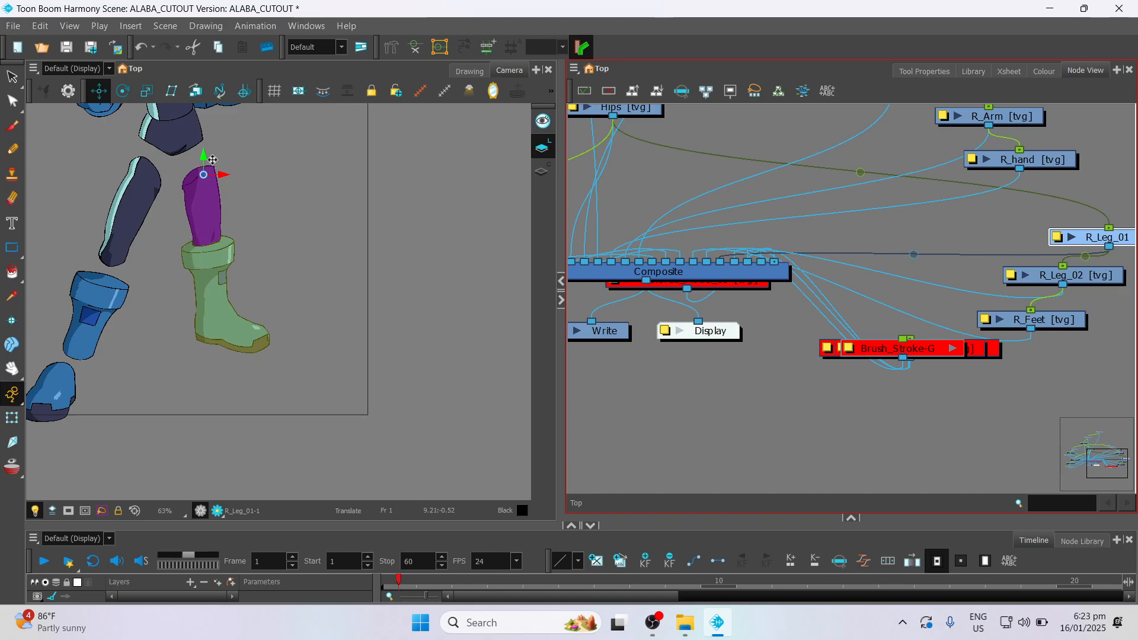
pyautogui.moveTo(195, 136)
pyautogui.mouseDown()
pyautogui.moveTo(224, 145)
pyautogui.moveTo(211, 149)
pyautogui.mouseUp()
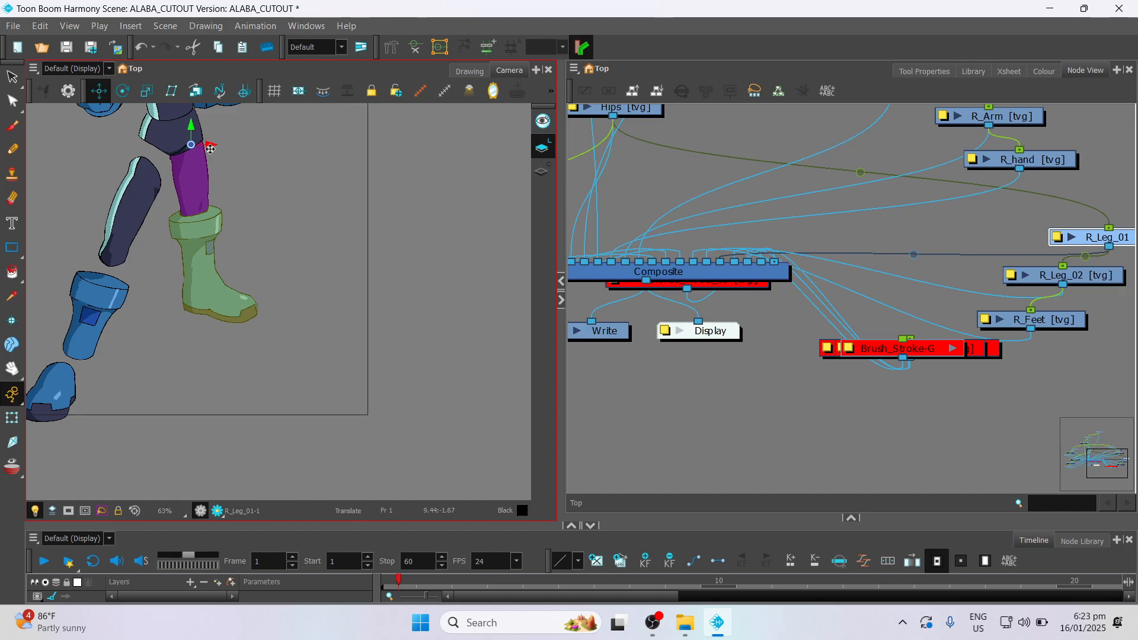
pyautogui.scroll(4, 199, 176)
pyautogui.press('space')
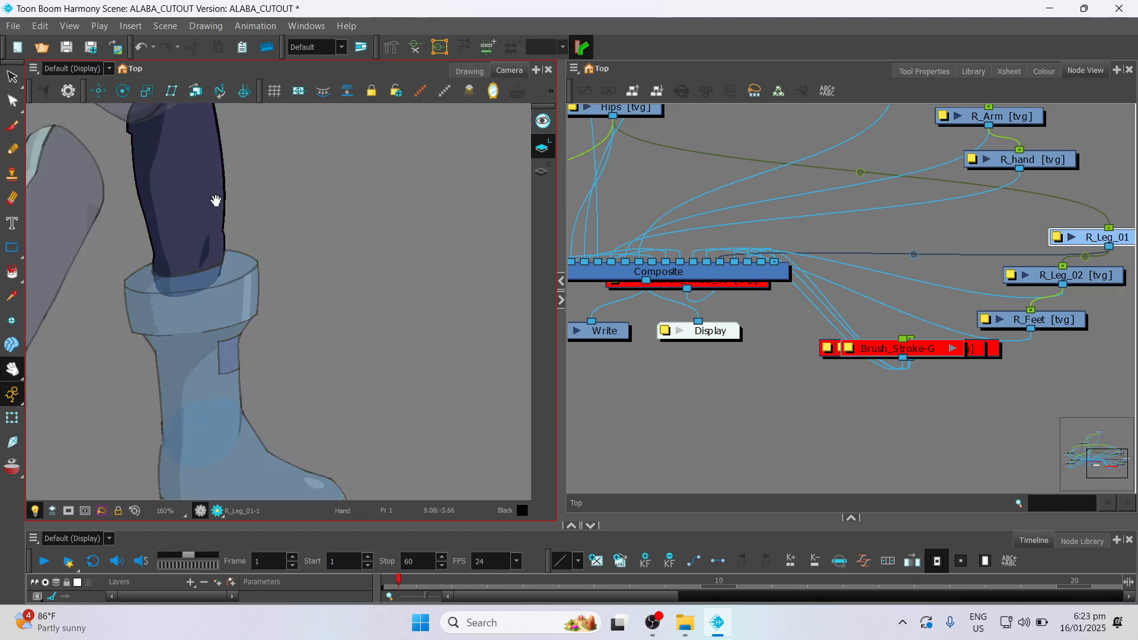
pyautogui.moveTo(216, 201); pyautogui.dragTo(257, 313)
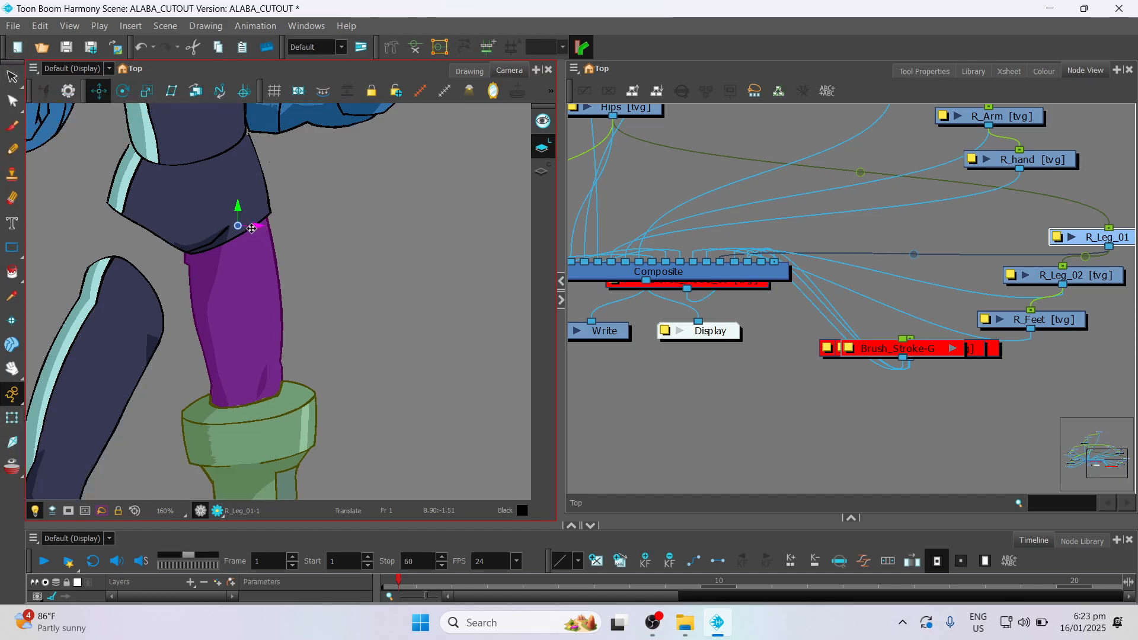
pyautogui.moveTo(256, 225); pyautogui.dragTo(258, 226)
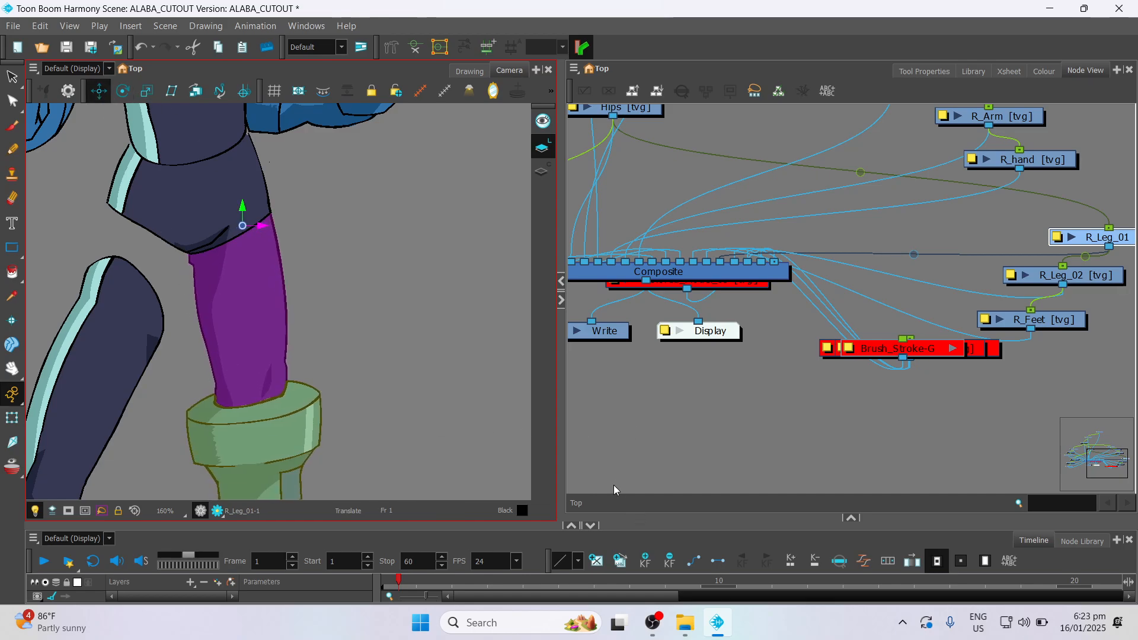
pyautogui.scroll(-2, 190, 317)
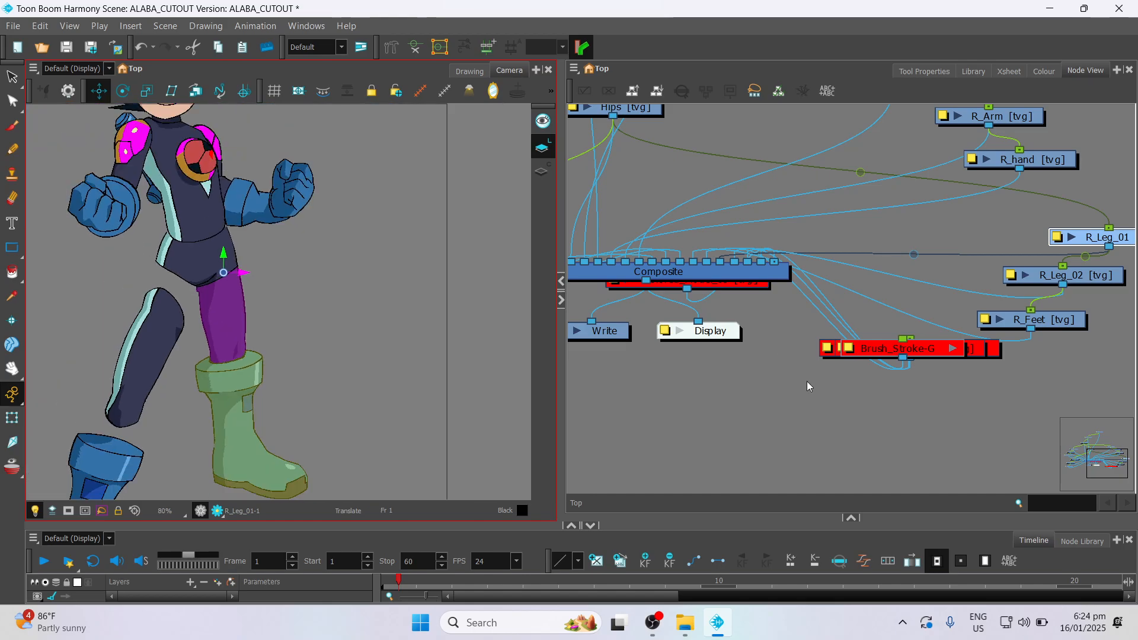
# - Select the L_Leg_02 node and translate the left boot up to the lower end of the left thigh
pyautogui.moveTo(1103, 469); pyautogui.dragTo(1078, 469)
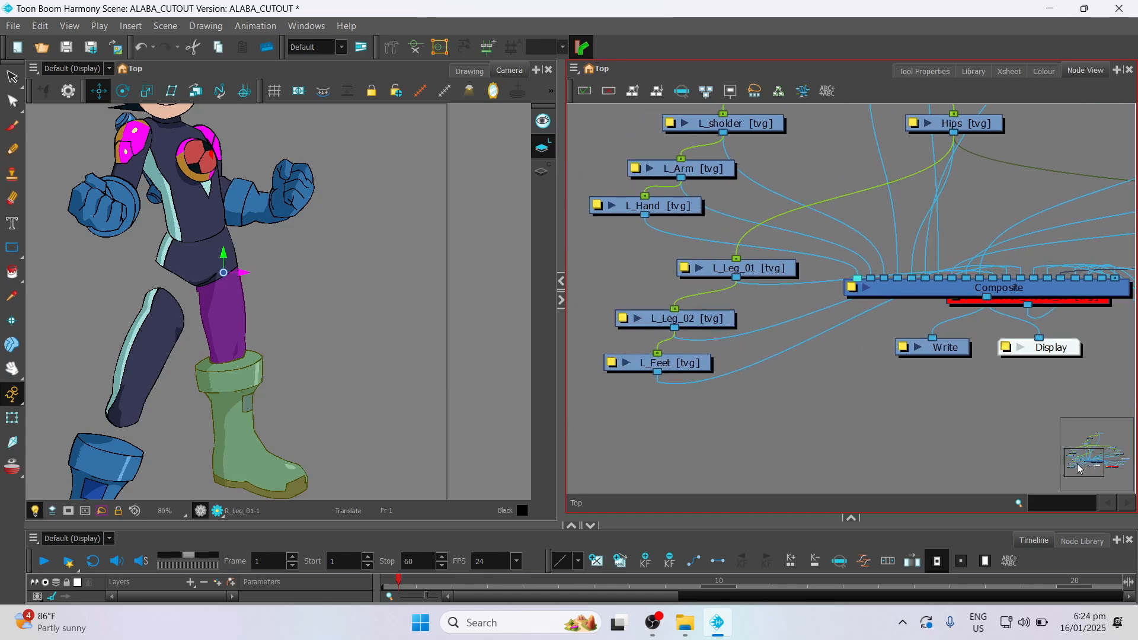
pyautogui.click(724, 270)
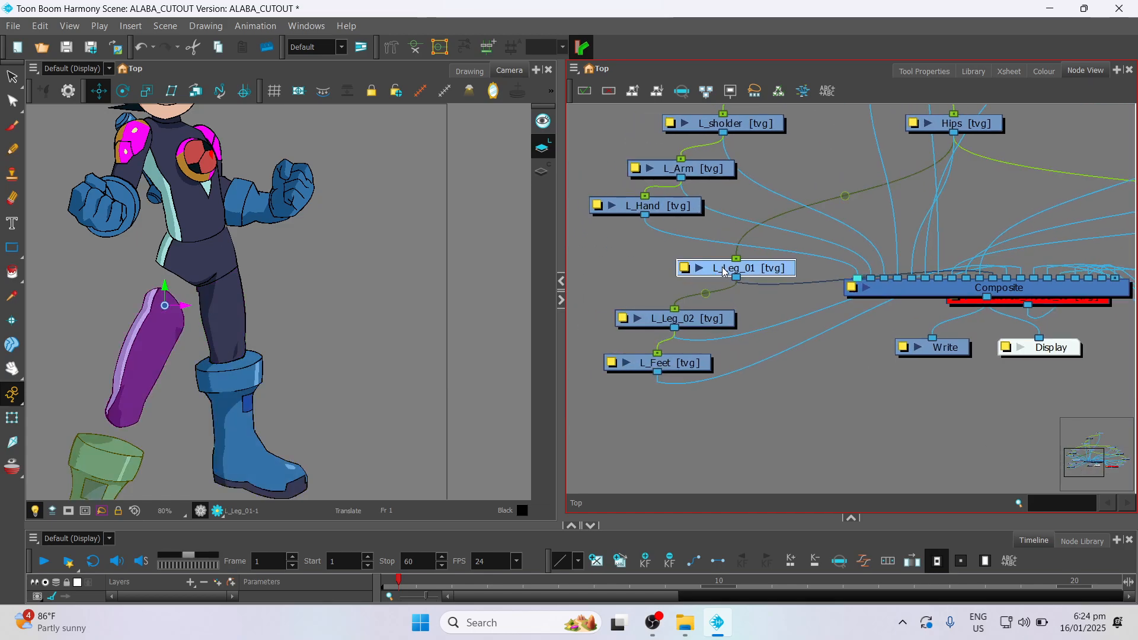
pyautogui.click(698, 324)
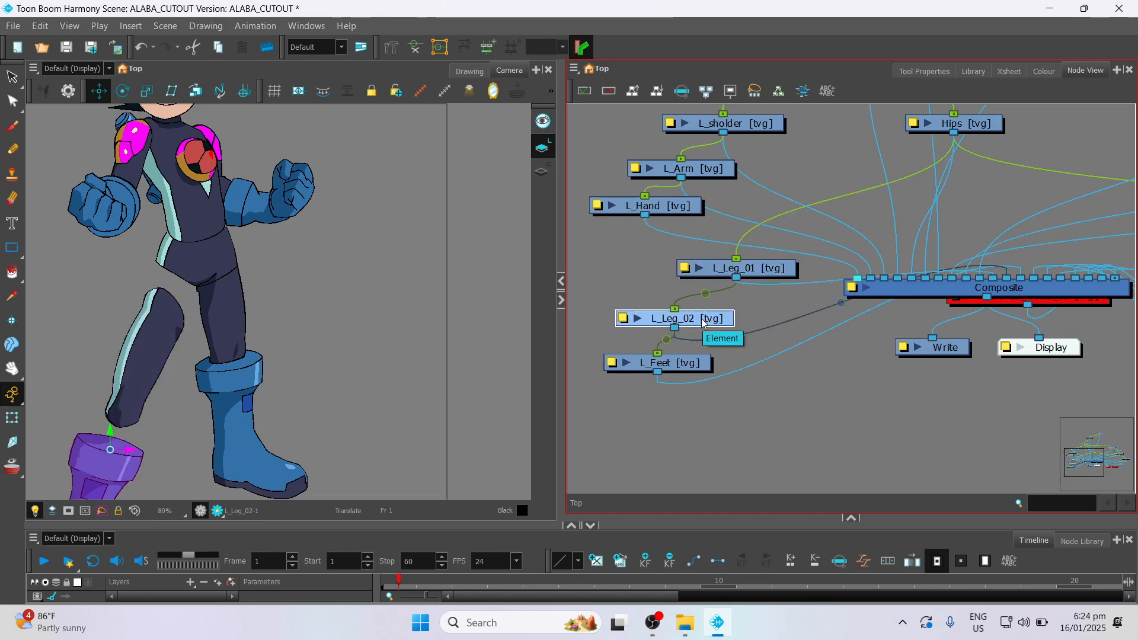
pyautogui.click(113, 434)
pyautogui.moveTo(114, 433); pyautogui.dragTo(124, 416)
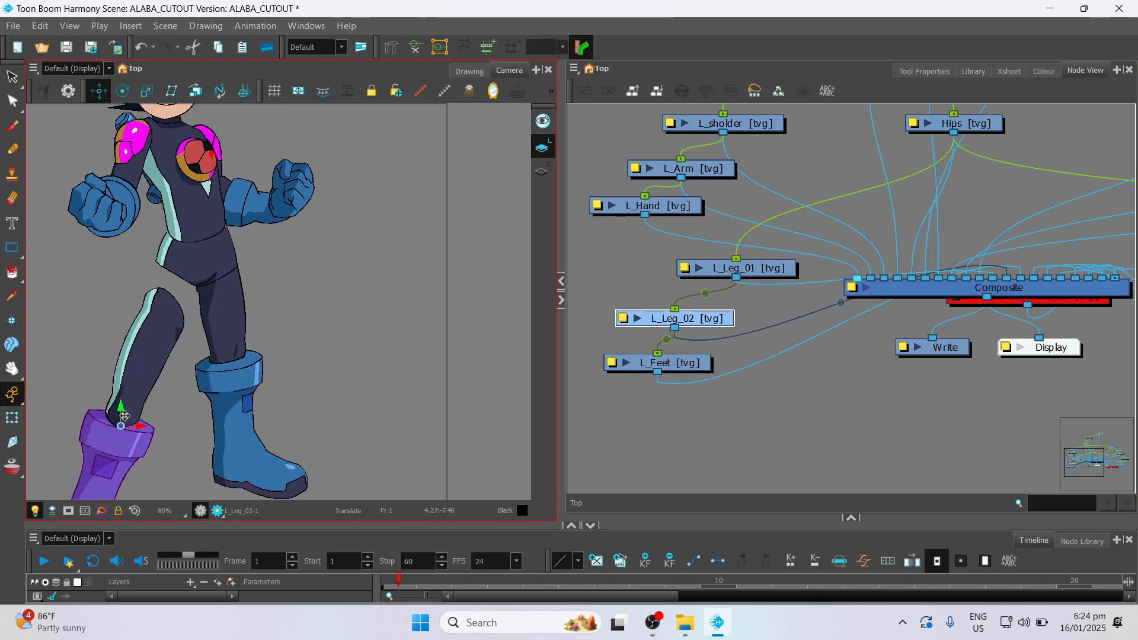
# - Move L_Leg_02's Composite connection to the port behind the L_Leg_01 and L_Feet connections
pyautogui.click(757, 271)
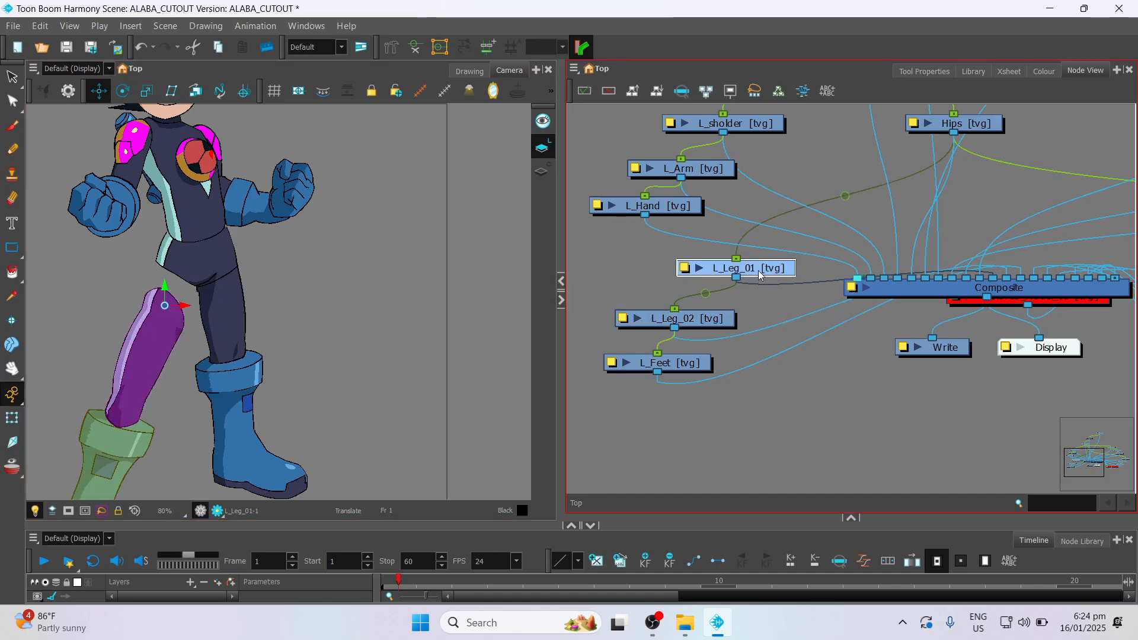
pyautogui.click(721, 324)
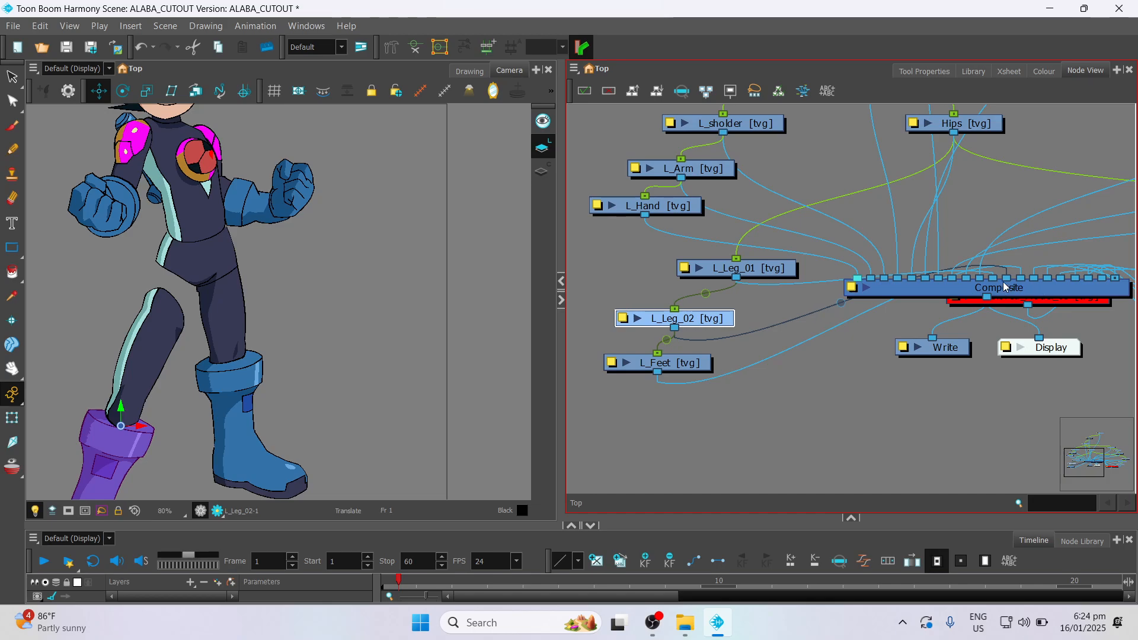
pyautogui.scroll(2, 1009, 285)
pyautogui.moveTo(1006, 276); pyautogui.dragTo(985, 277)
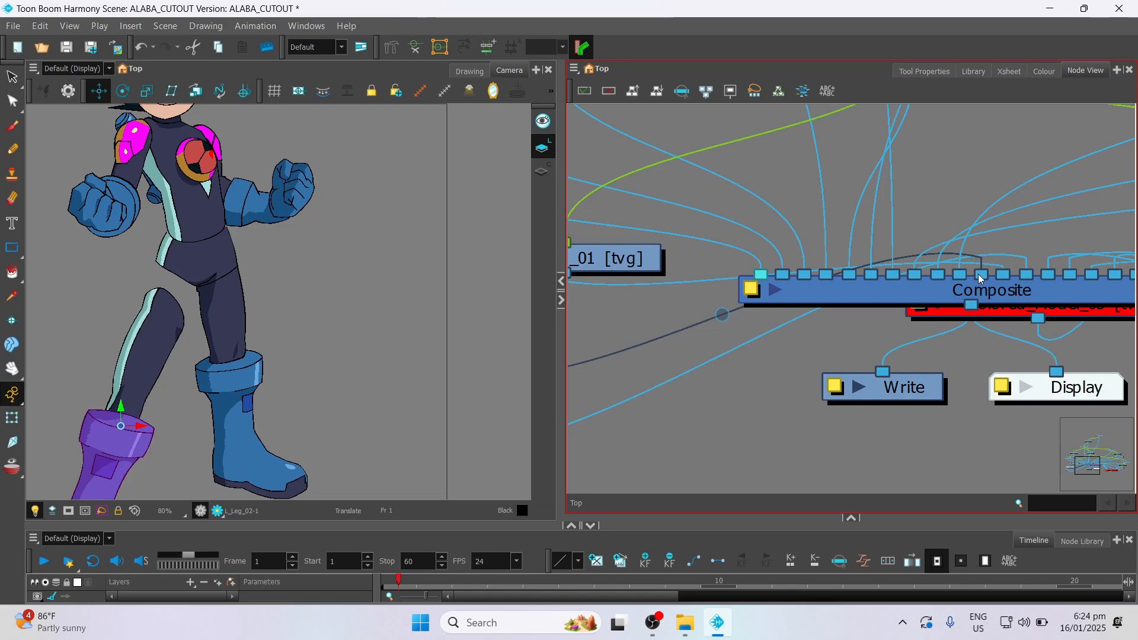
pyautogui.moveTo(978, 274); pyautogui.dragTo(1015, 275)
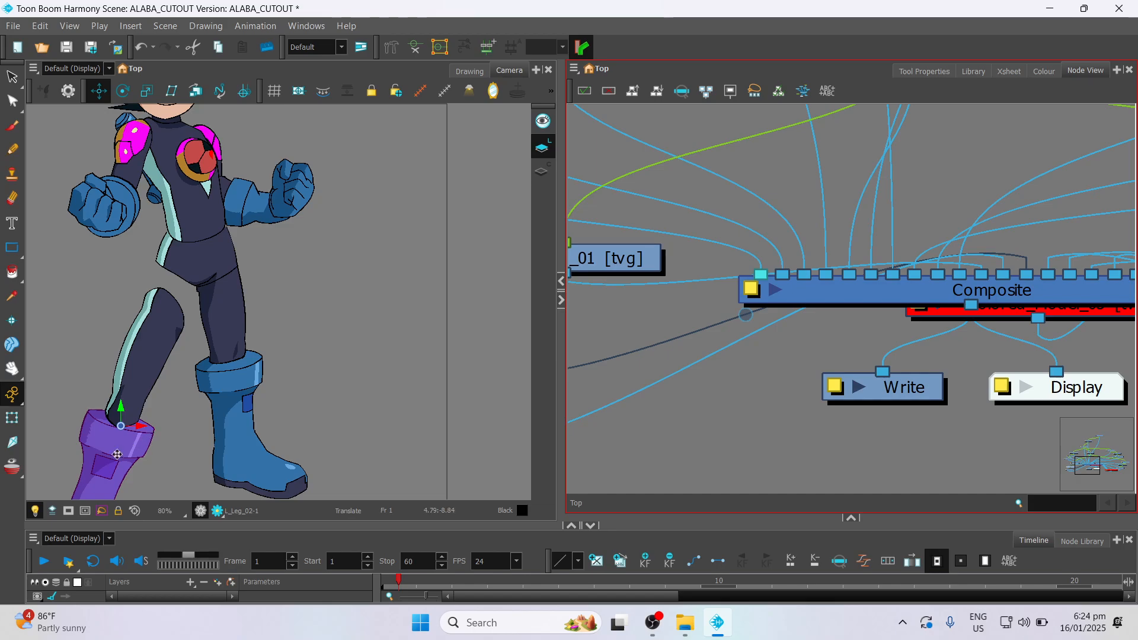
# - Select the L_Feet node and translate the left foot up onto the lower end of the left boot shaft
pyautogui.press('space')
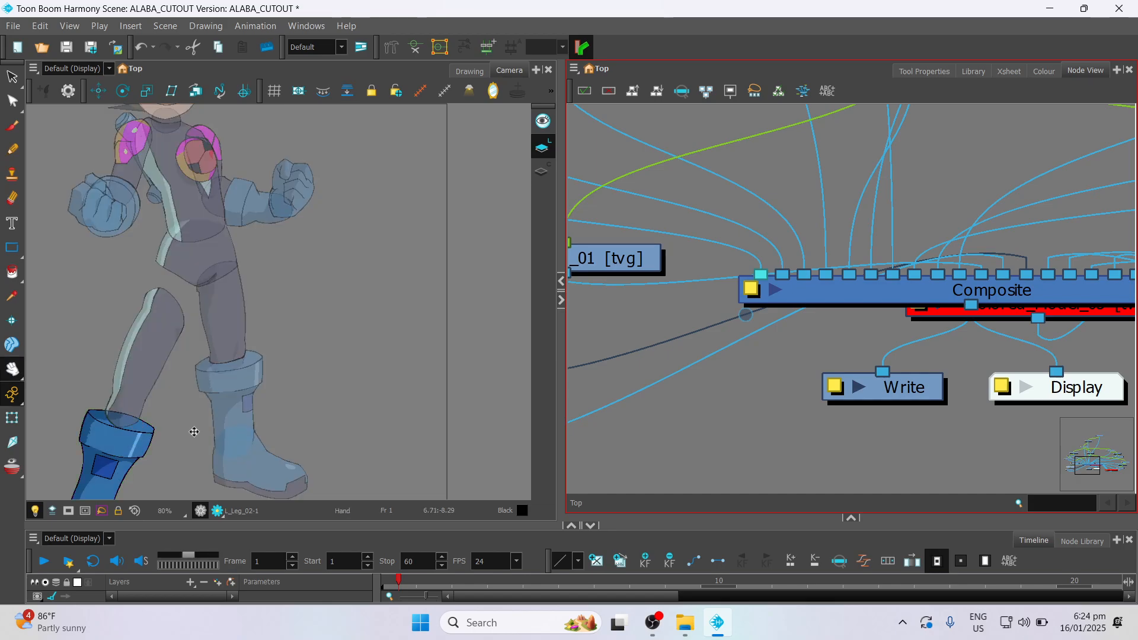
pyautogui.click(388, 234)
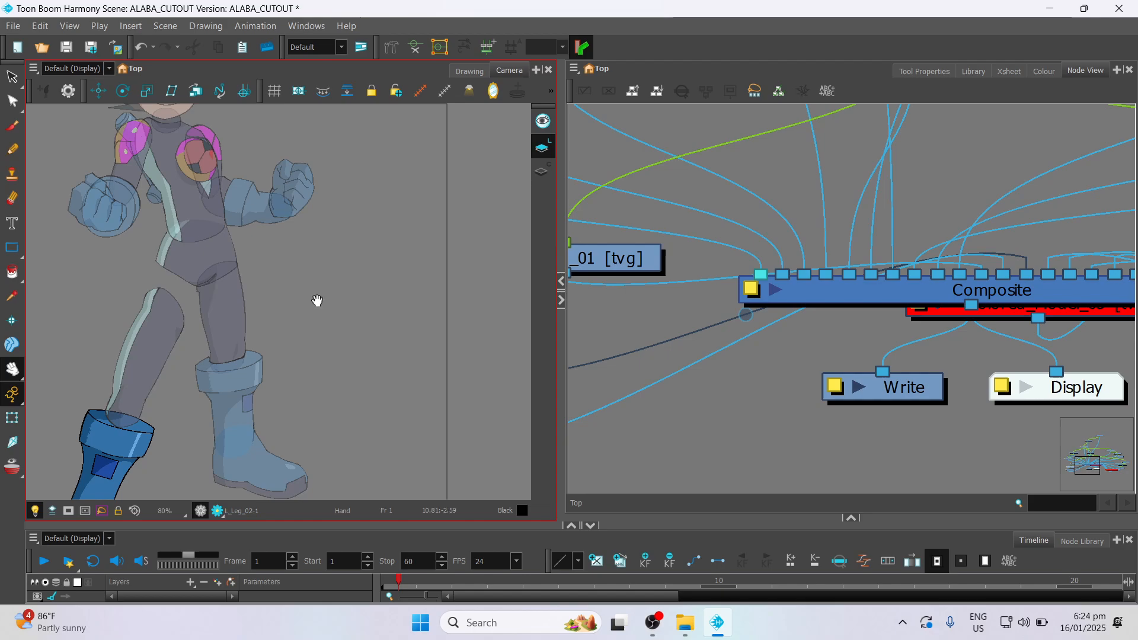
pyautogui.moveTo(315, 300); pyautogui.dragTo(363, 186)
pyautogui.scroll(-1, 754, 303)
pyautogui.scroll(-1, 750, 305)
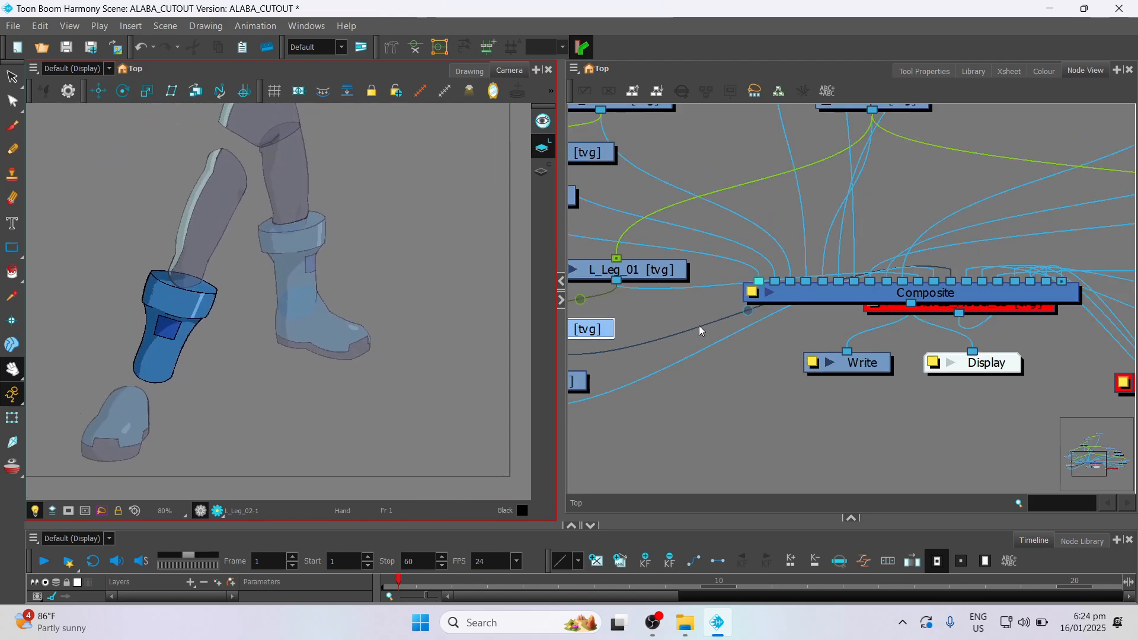
pyautogui.click(702, 325)
pyautogui.moveTo(1102, 471); pyautogui.dragTo(1094, 474)
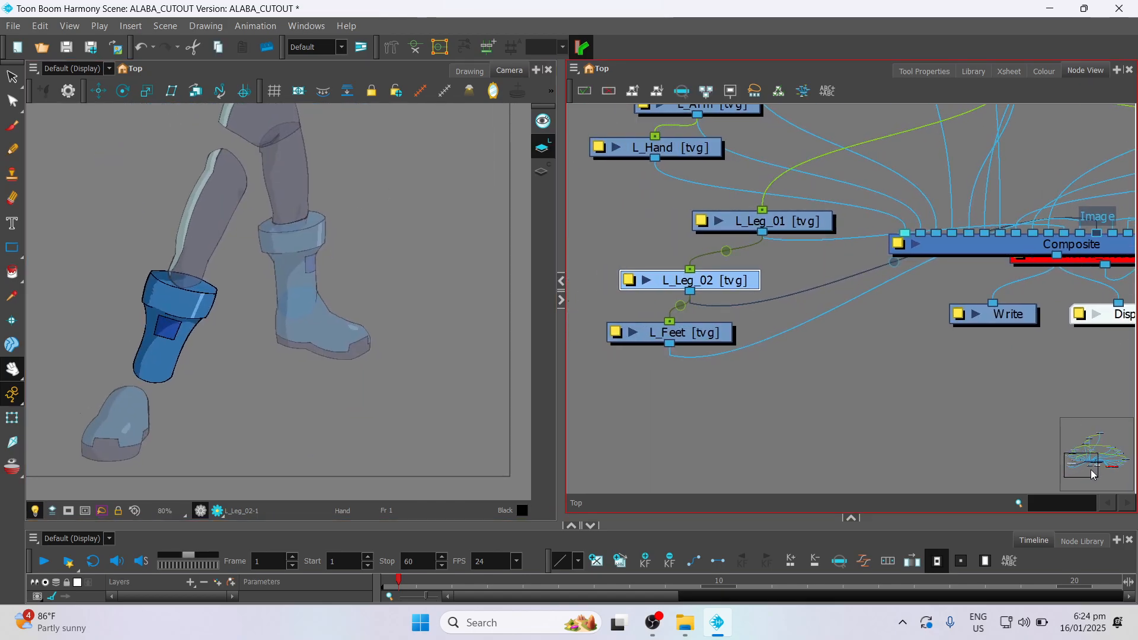
pyautogui.click(667, 332)
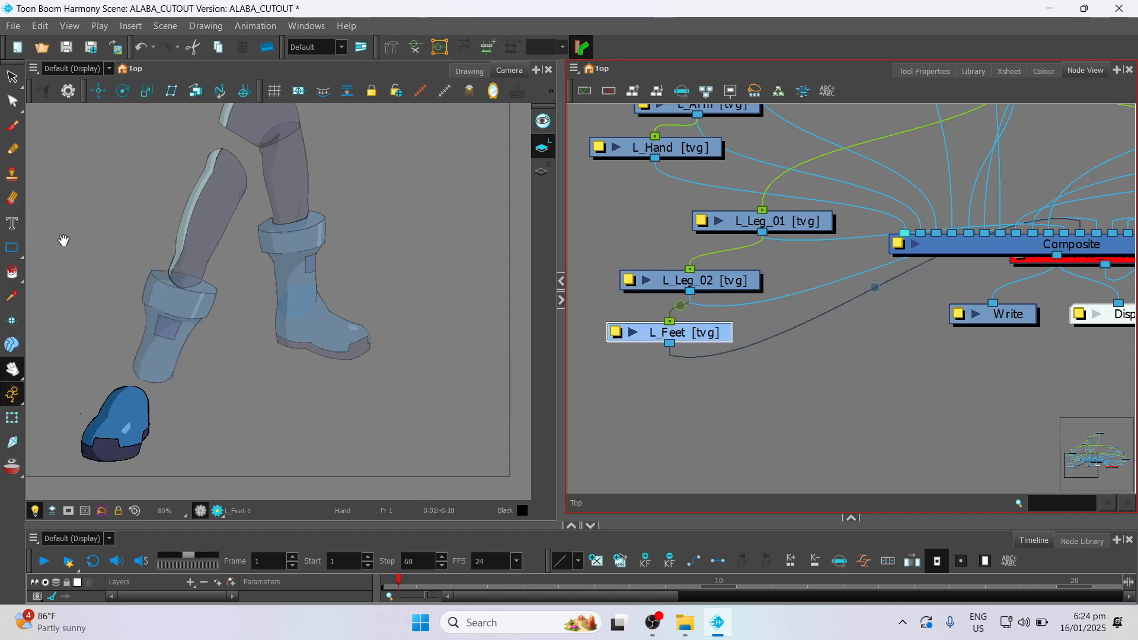
pyautogui.click(102, 95)
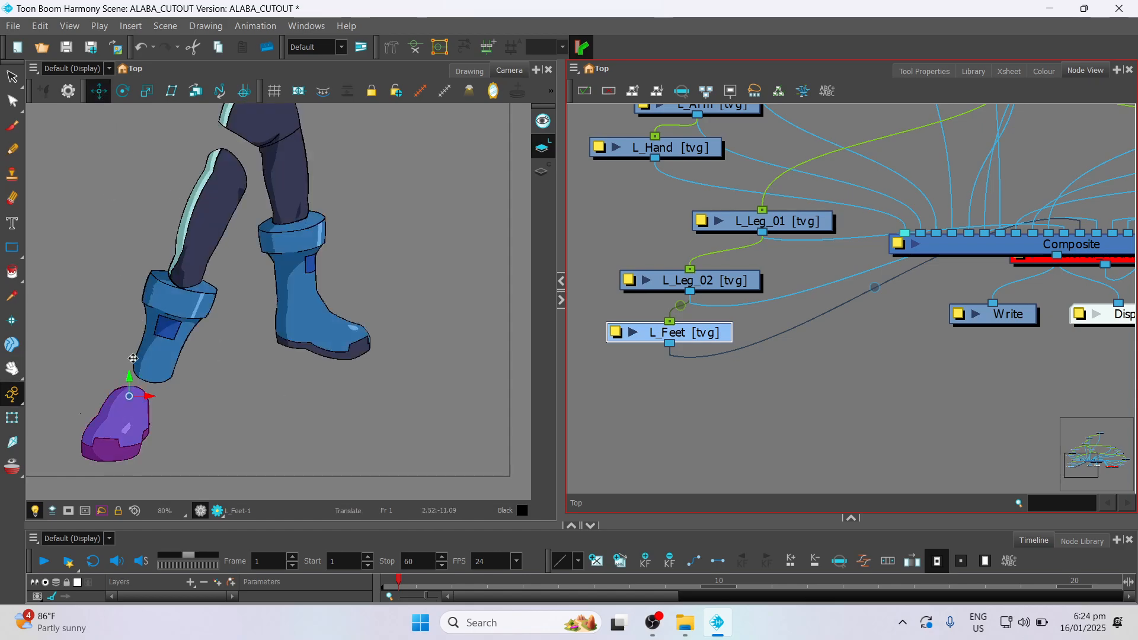
pyautogui.moveTo(138, 391); pyautogui.dragTo(161, 359)
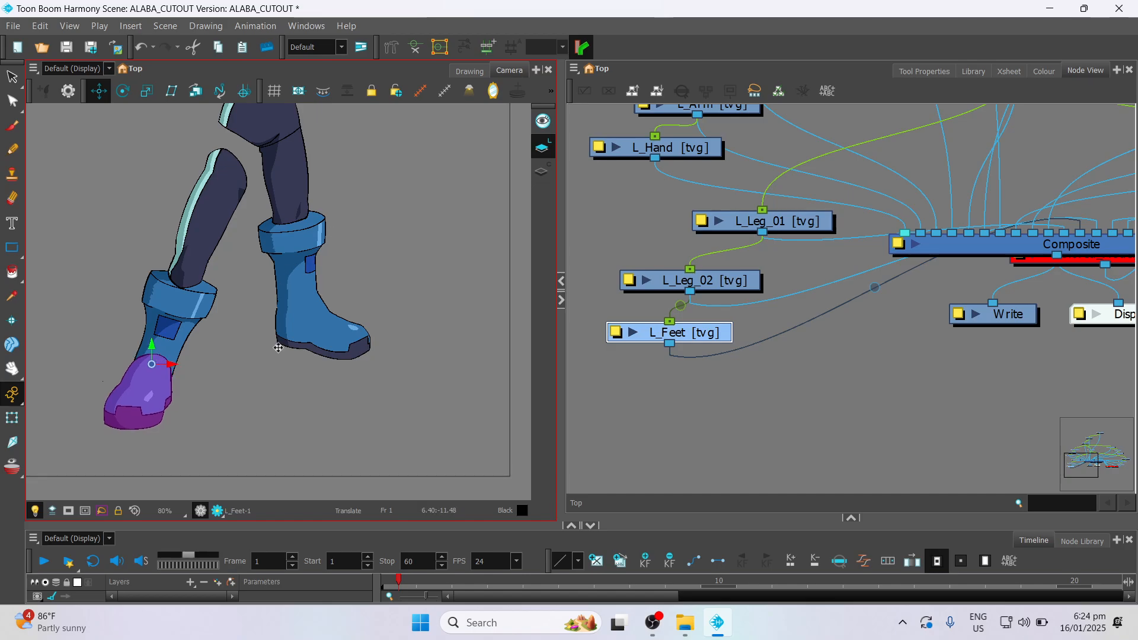
# - Select the L_Leg_01 node and translate the whole left leg up to join the hips
pyautogui.click(748, 233)
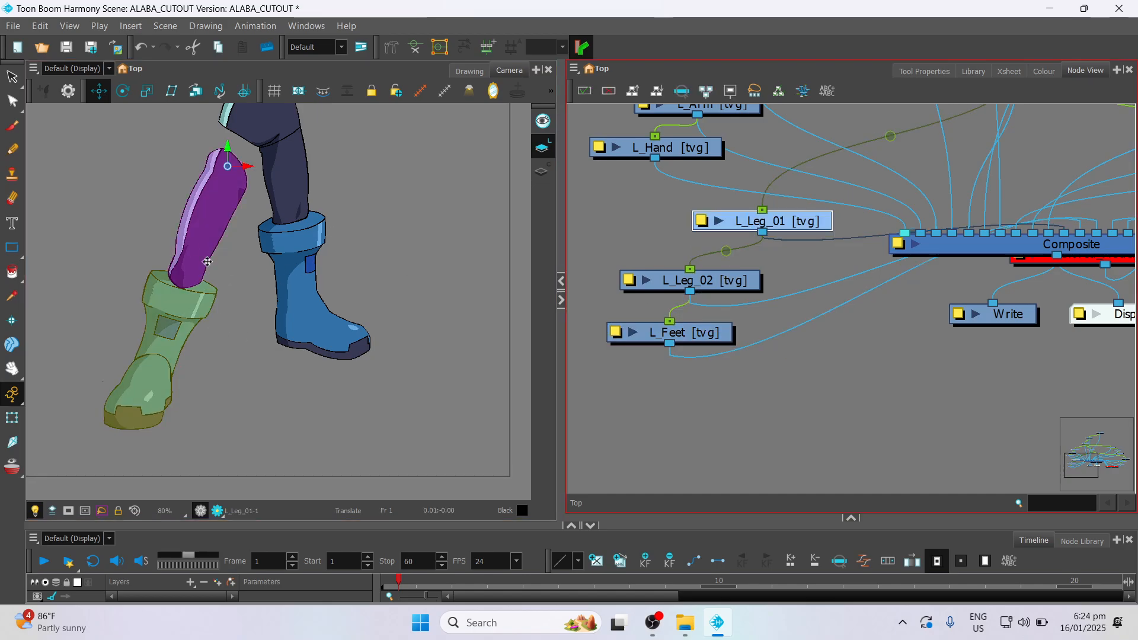
pyautogui.moveTo(233, 156); pyautogui.dragTo(242, 117)
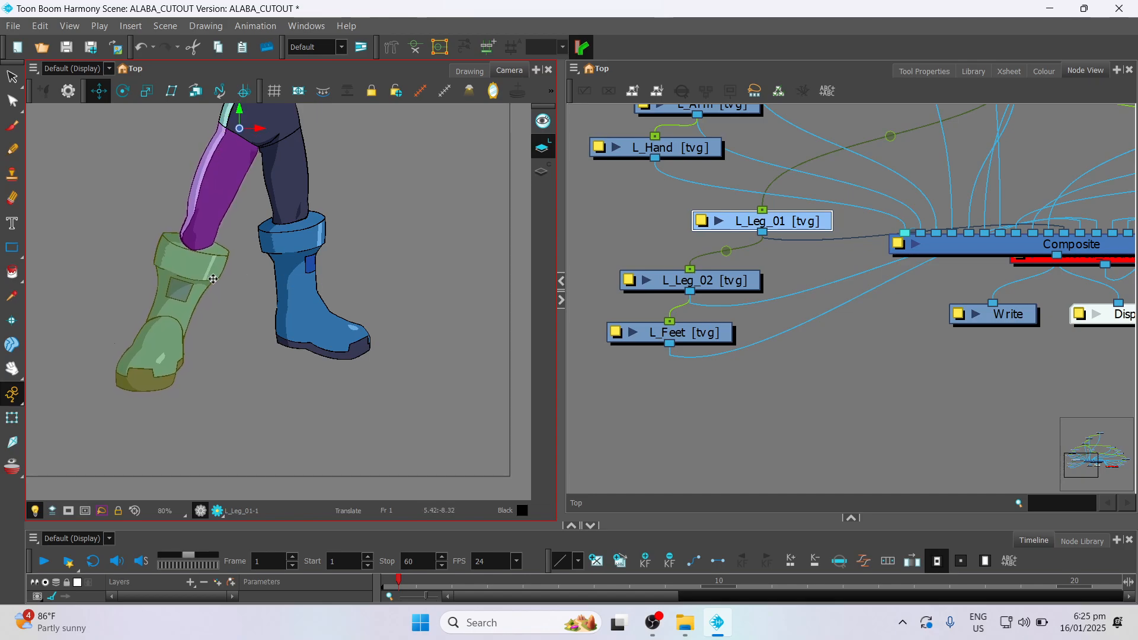
# - Select the L_Leg_02 node and nudge the left boot slightly up against the lower end of the left thigh
pyautogui.click(729, 281)
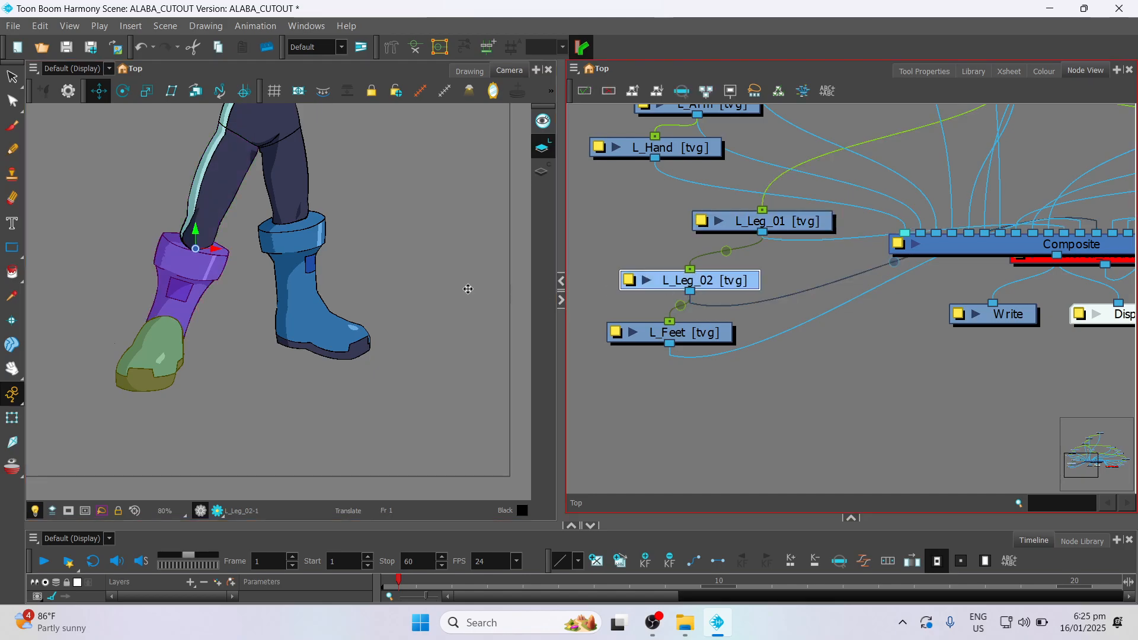
pyautogui.click(202, 229)
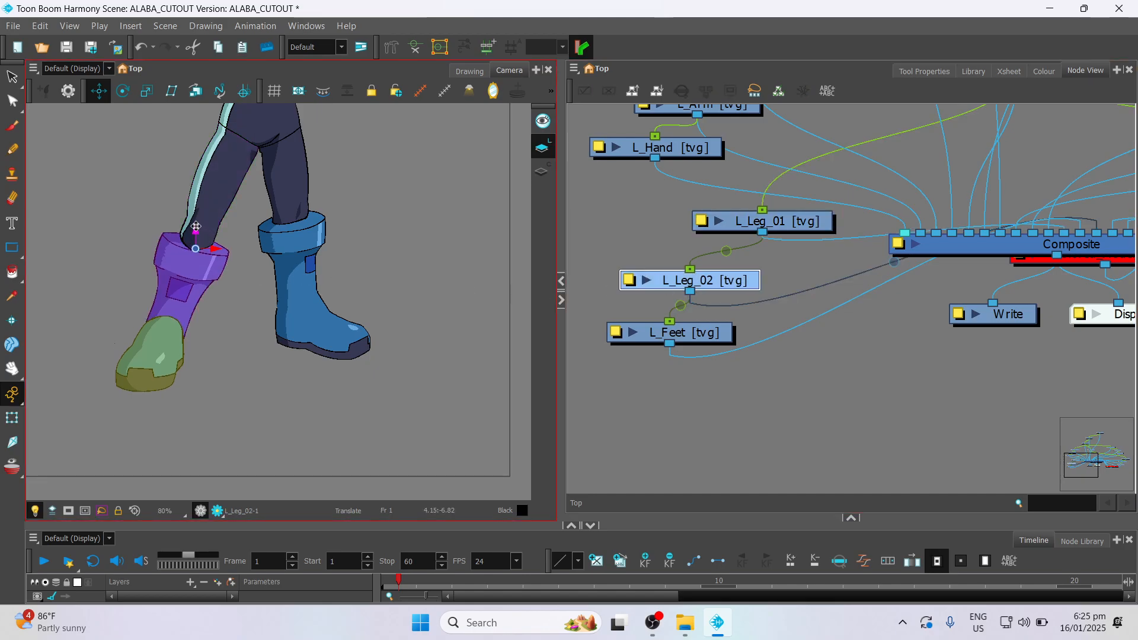
pyautogui.moveTo(196, 227); pyautogui.dragTo(195, 226)
pyautogui.scroll(-2, 283, 358)
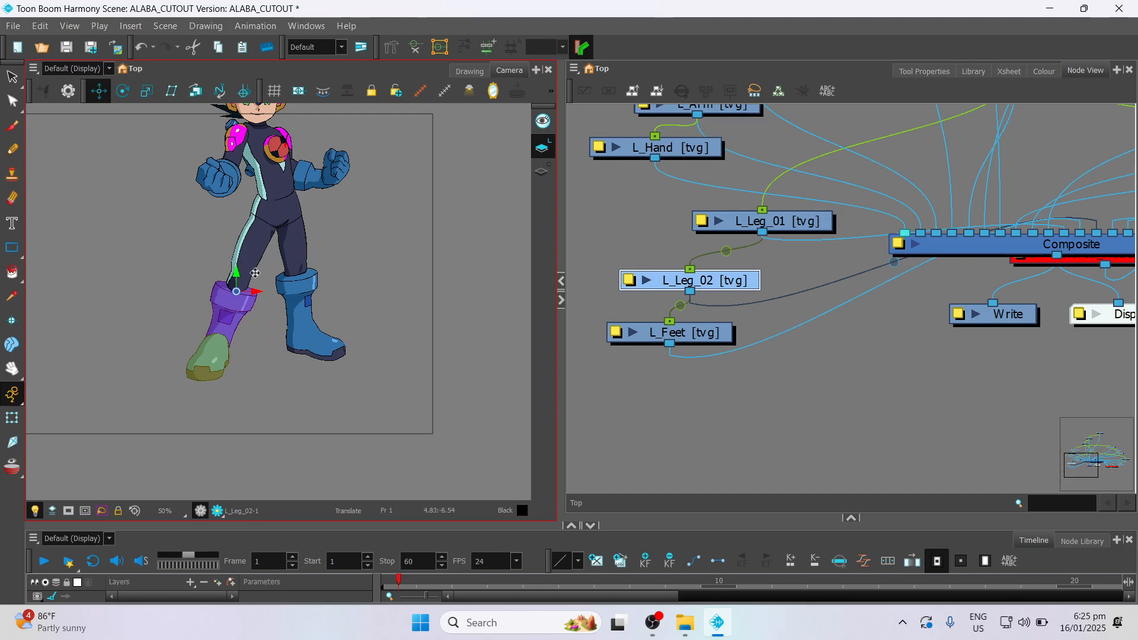
pyautogui.press('space')
pyautogui.moveTo(337, 263); pyautogui.dragTo(332, 341)
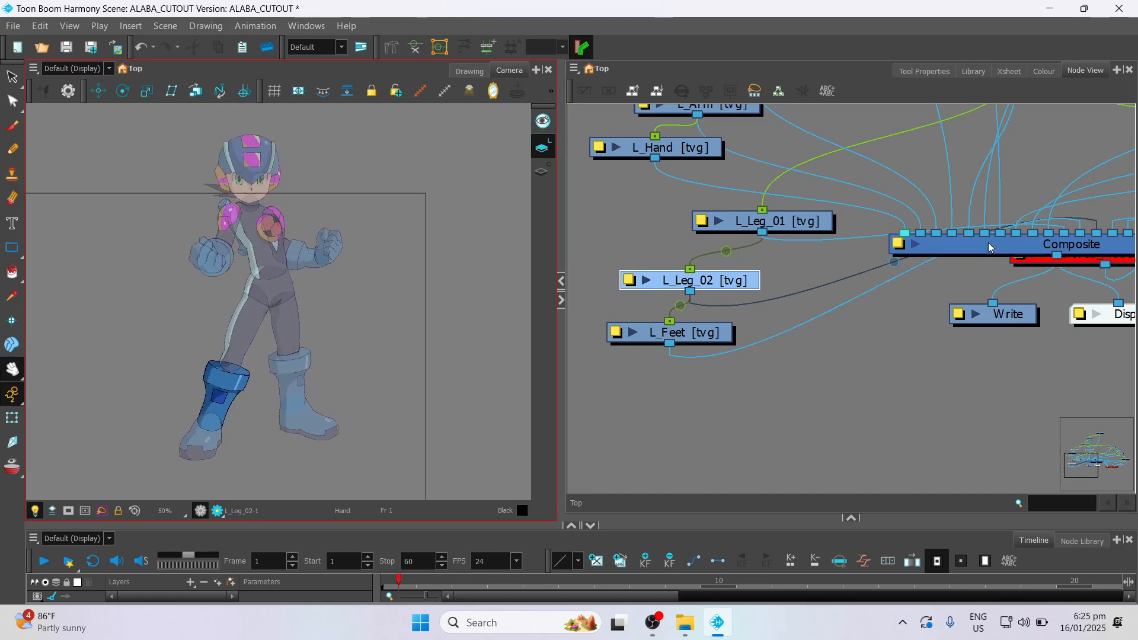
# - Add a parent peg above the Head node, at the root of the character hierarchy
pyautogui.click(987, 243)
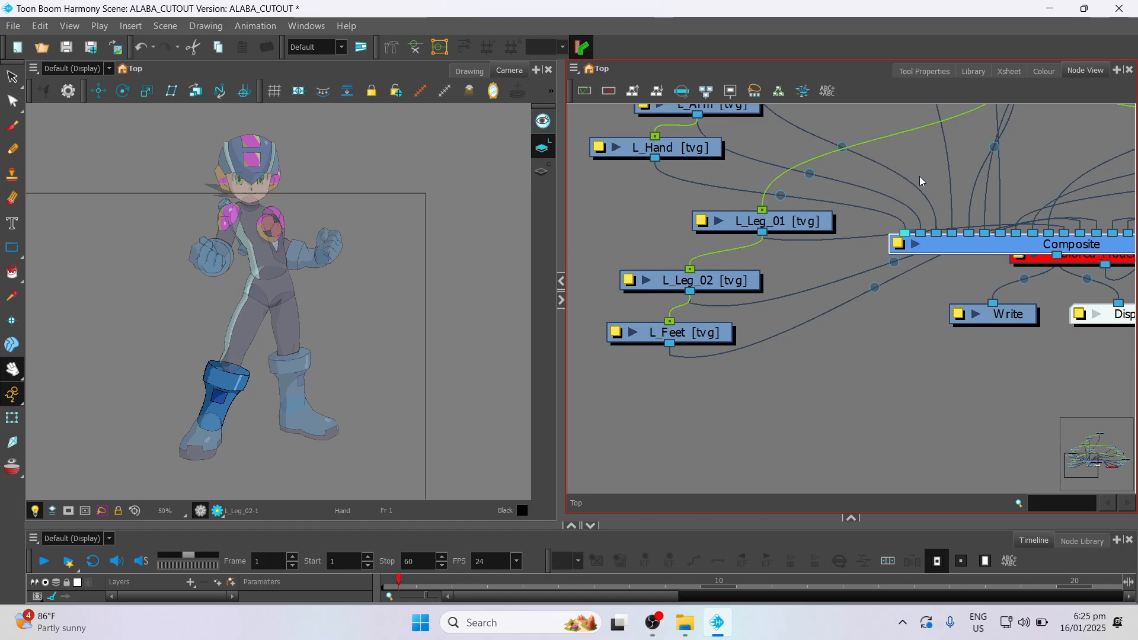
pyautogui.click(937, 159)
pyautogui.scroll(2, 937, 175)
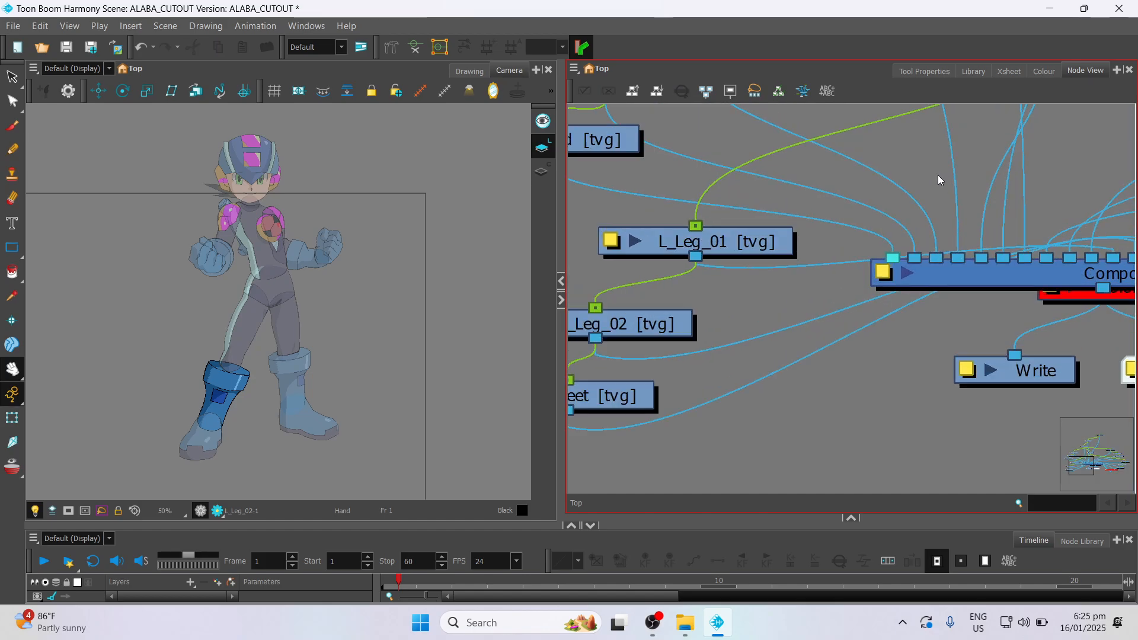
pyautogui.scroll(-3, 933, 187)
pyautogui.scroll(-2, 933, 188)
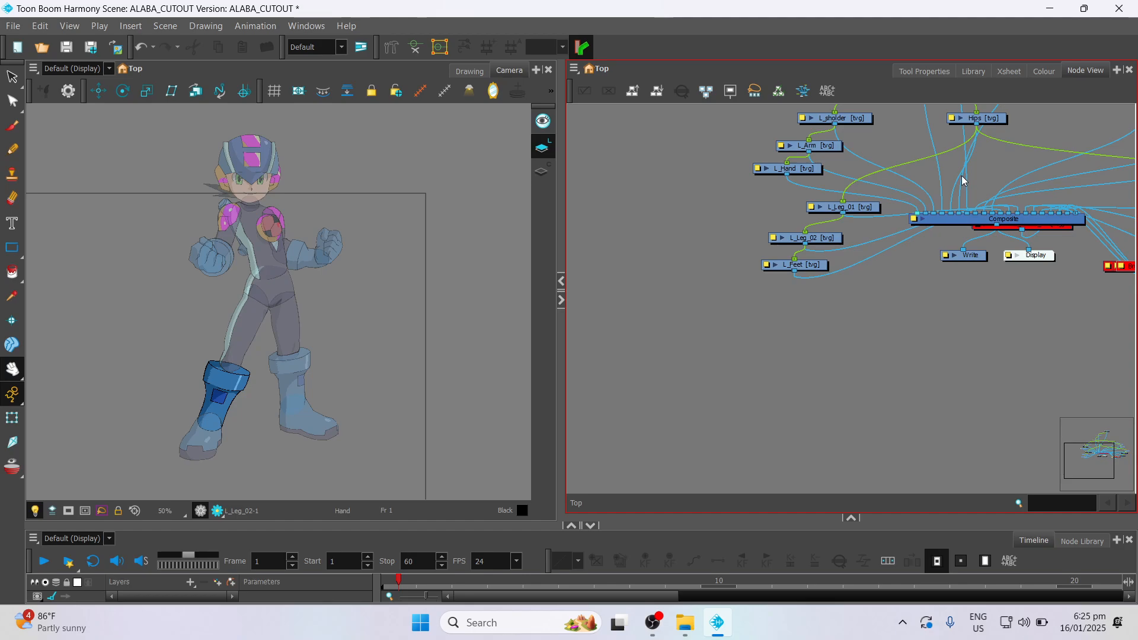
pyautogui.moveTo(1077, 464); pyautogui.dragTo(1102, 444)
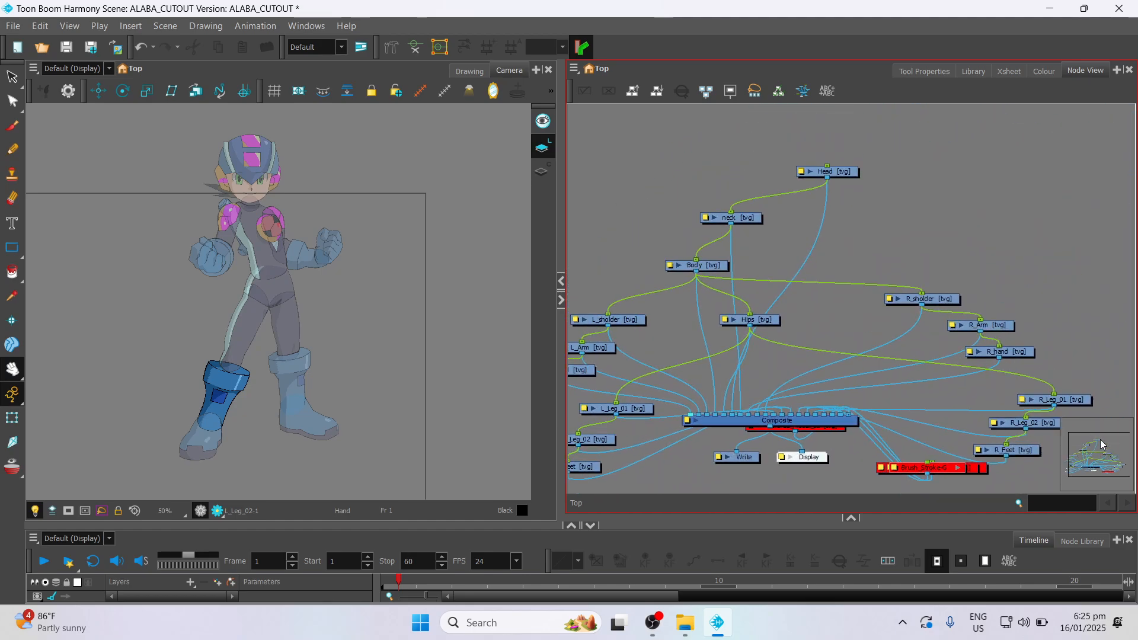
pyautogui.click(844, 175)
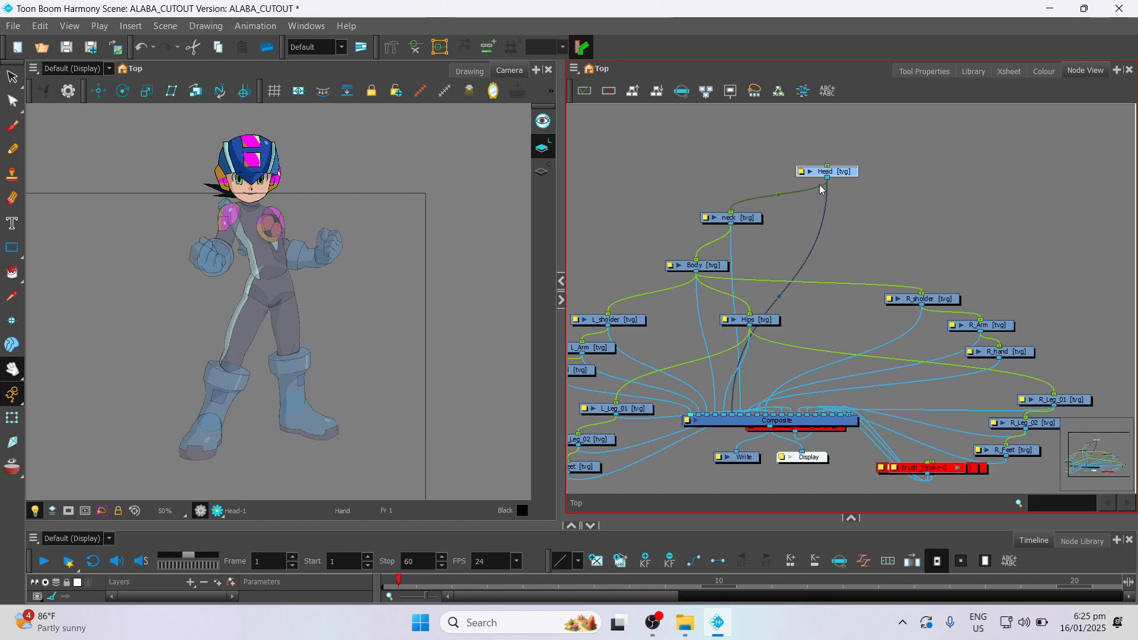
pyautogui.hotkey('ctrl', 'p')
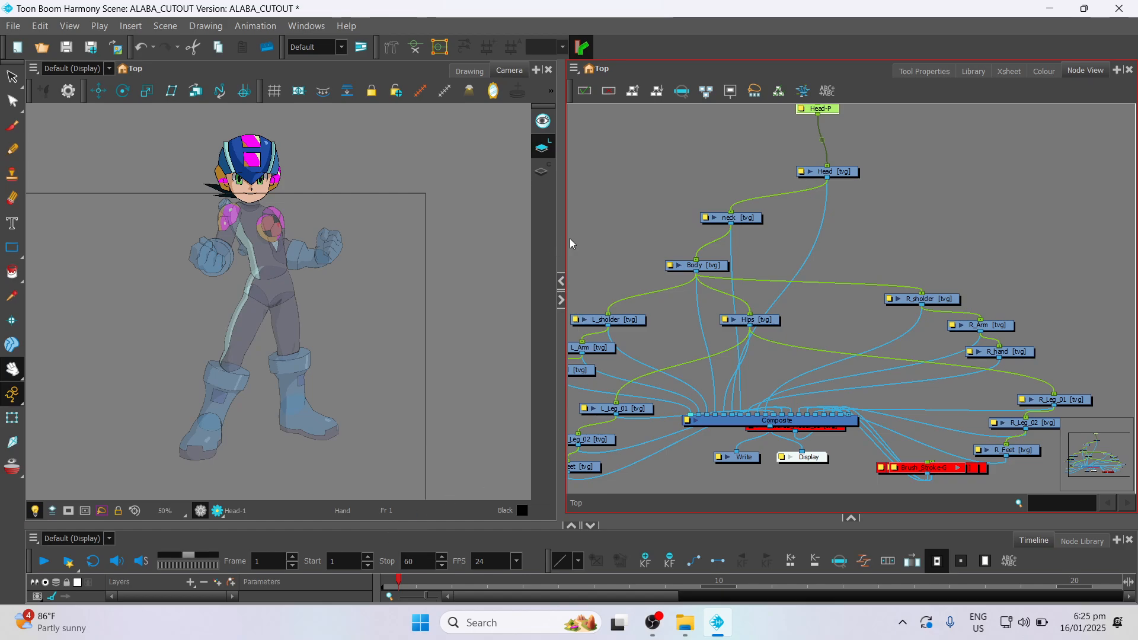
# - Widen the camera view, and temporarily enlarge the timeline to examine the layers nested under the head peg, collapsing the peg again
pyautogui.moveTo(568, 240); pyautogui.dragTo(703, 214)
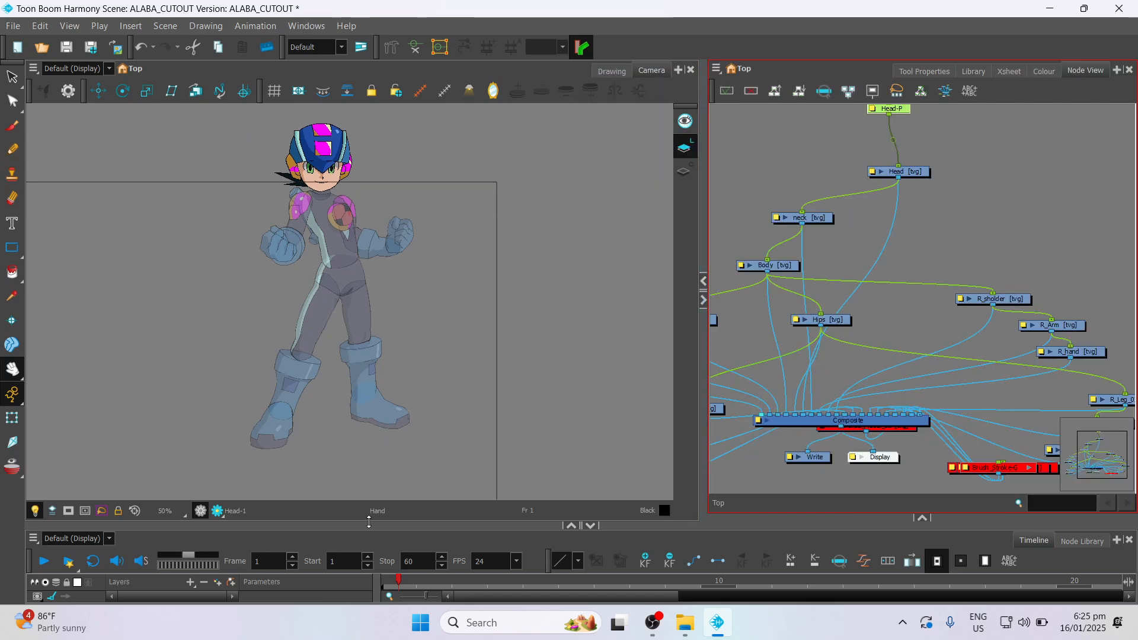
pyautogui.moveTo(375, 525); pyautogui.dragTo(374, 375)
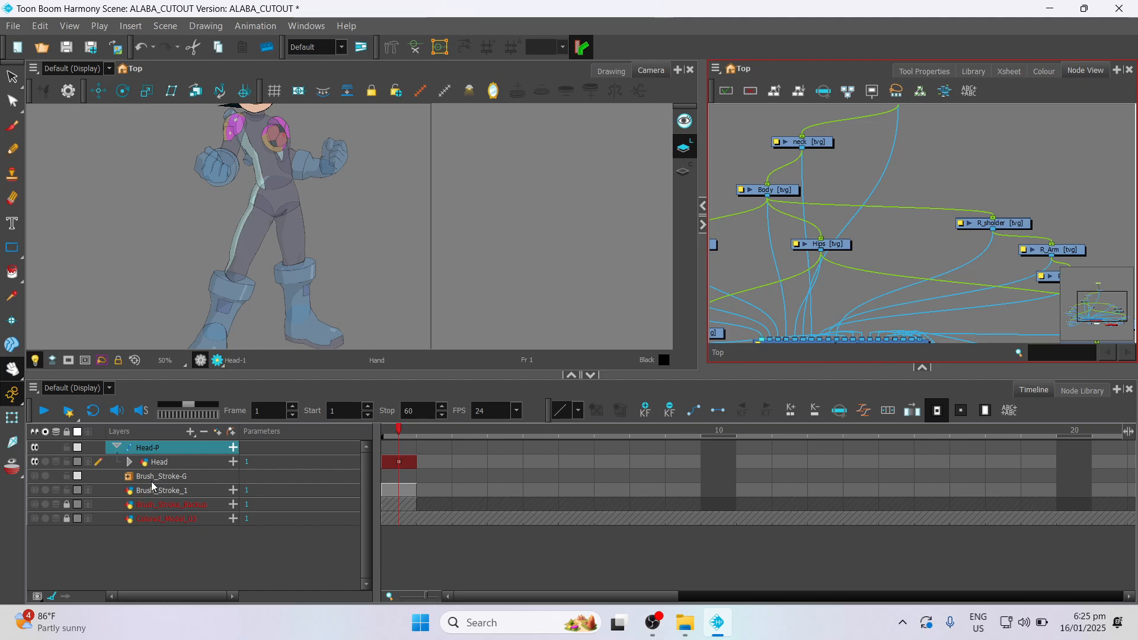
pyautogui.click(119, 448)
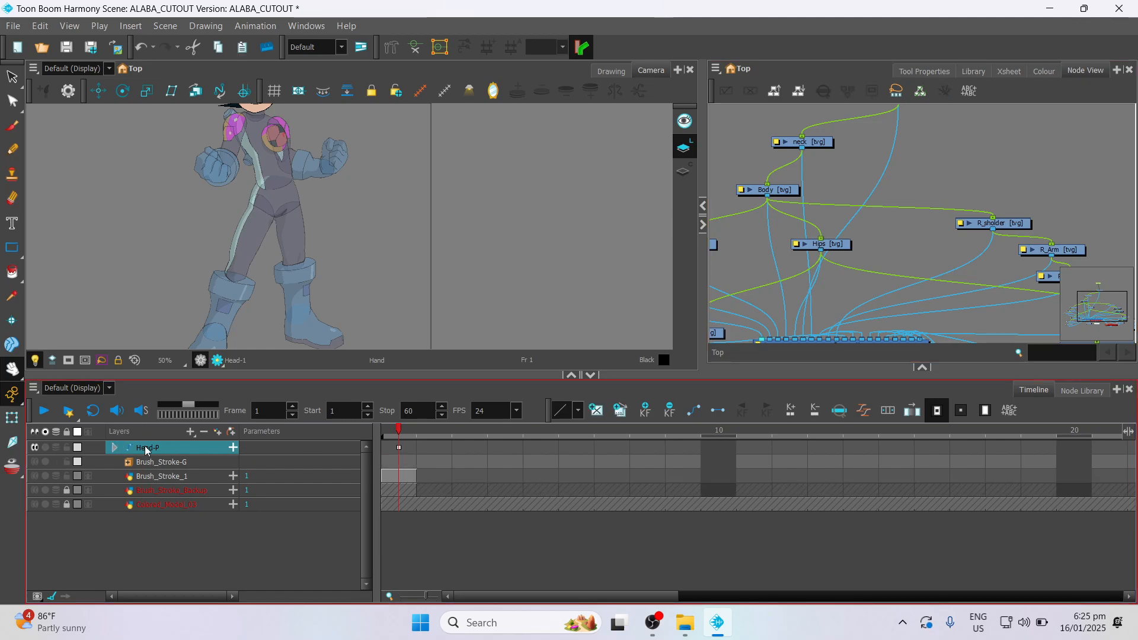
pyautogui.click(402, 450)
pyautogui.click(119, 451)
pyautogui.click(115, 449)
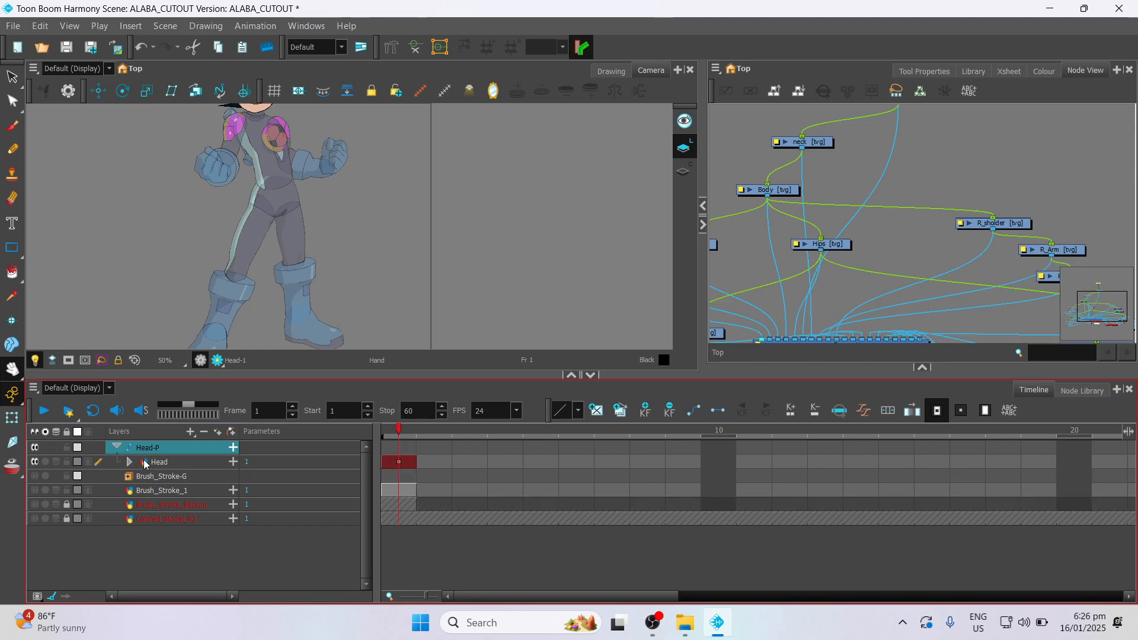
pyautogui.click(130, 462)
pyautogui.click(132, 463)
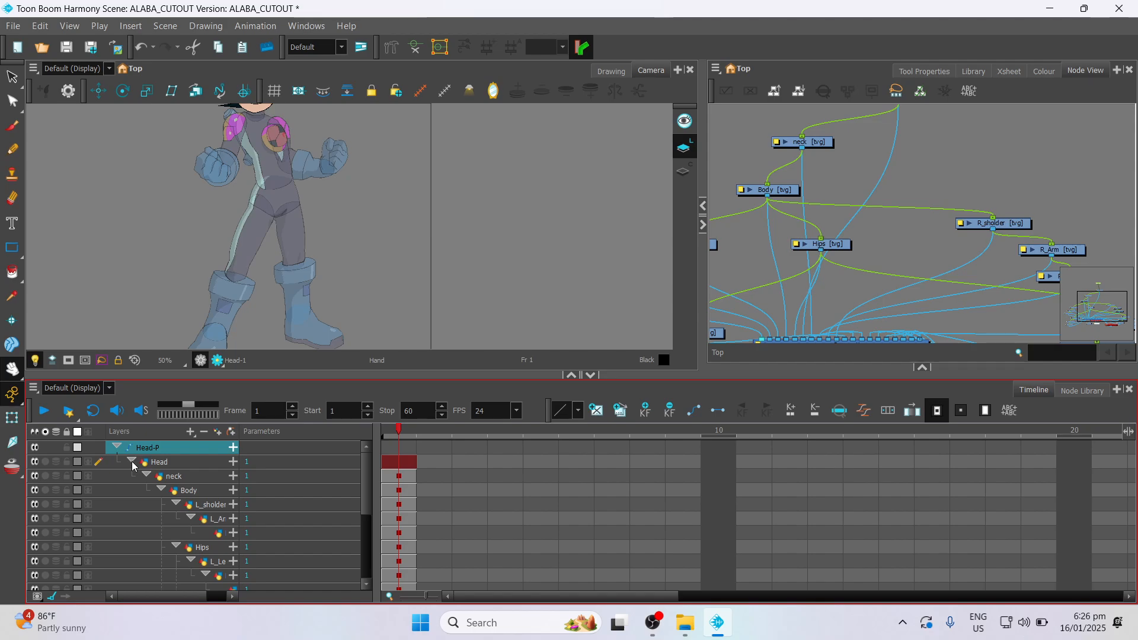
pyautogui.click(116, 447)
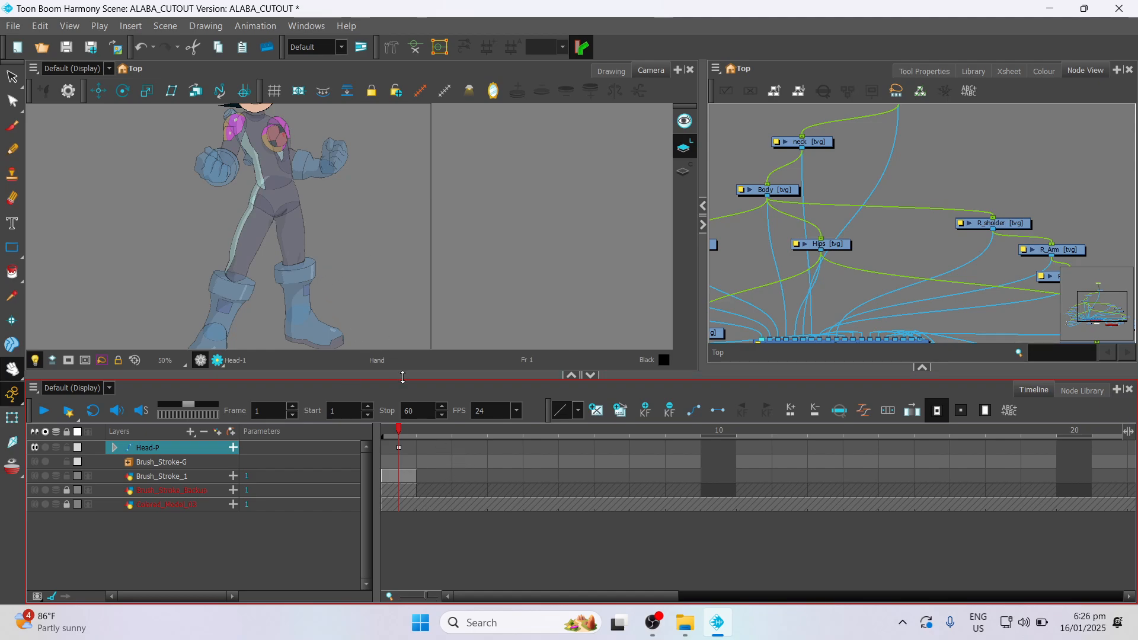
pyautogui.moveTo(405, 377); pyautogui.dragTo(405, 449)
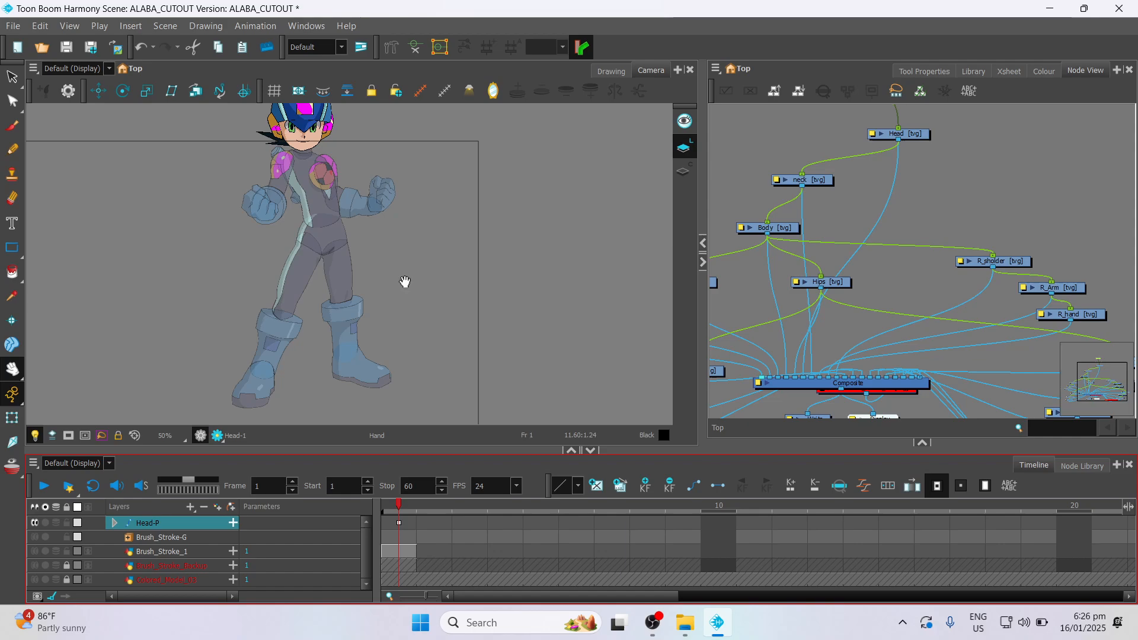
# - Activate the Inverse Kinematics tool and examine the joint chain across the character's body and limbs
pyautogui.moveTo(409, 248)
pyautogui.mouseDown()
pyautogui.moveTo(491, 279)
pyautogui.moveTo(407, 268)
pyautogui.mouseUp()
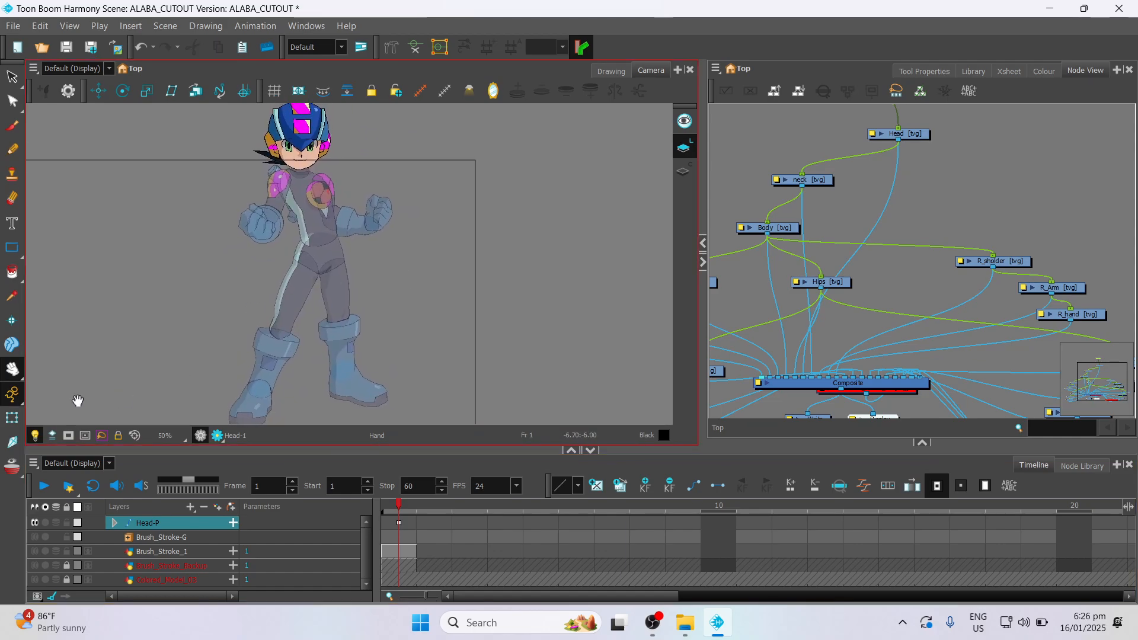
pyautogui.click(13, 443)
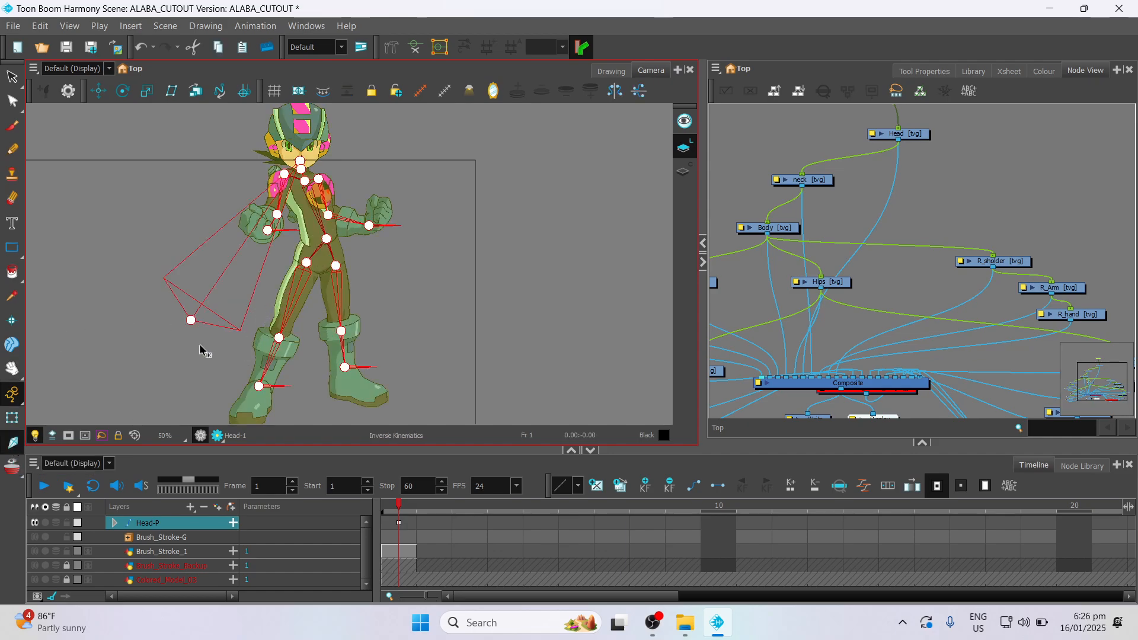
pyautogui.scroll(3, 272, 298)
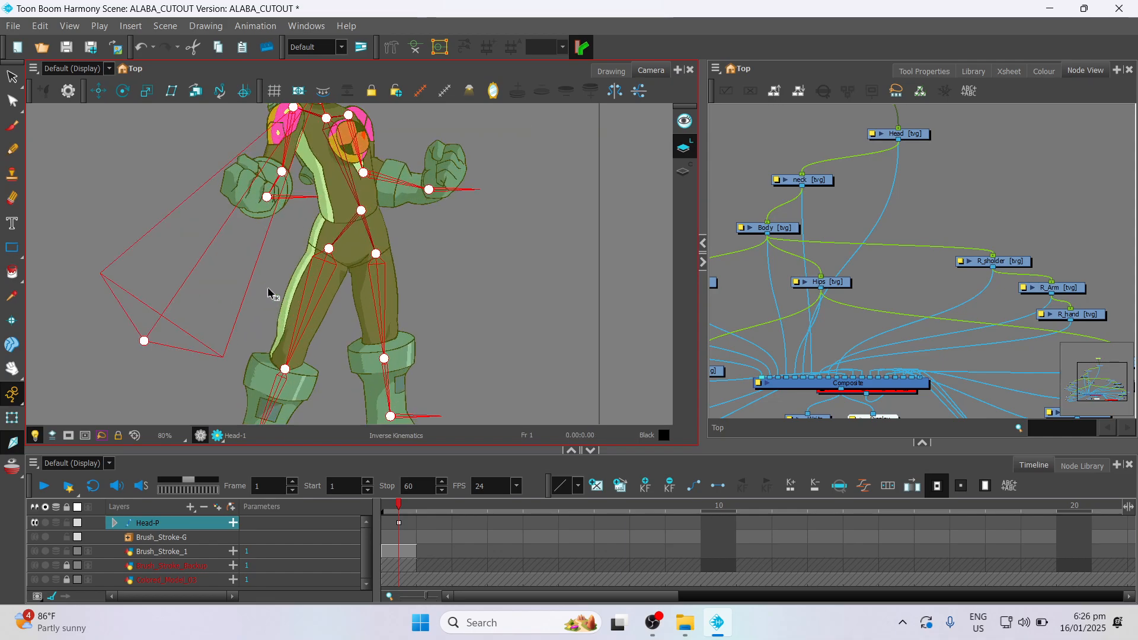
pyautogui.scroll(-2, 242, 307)
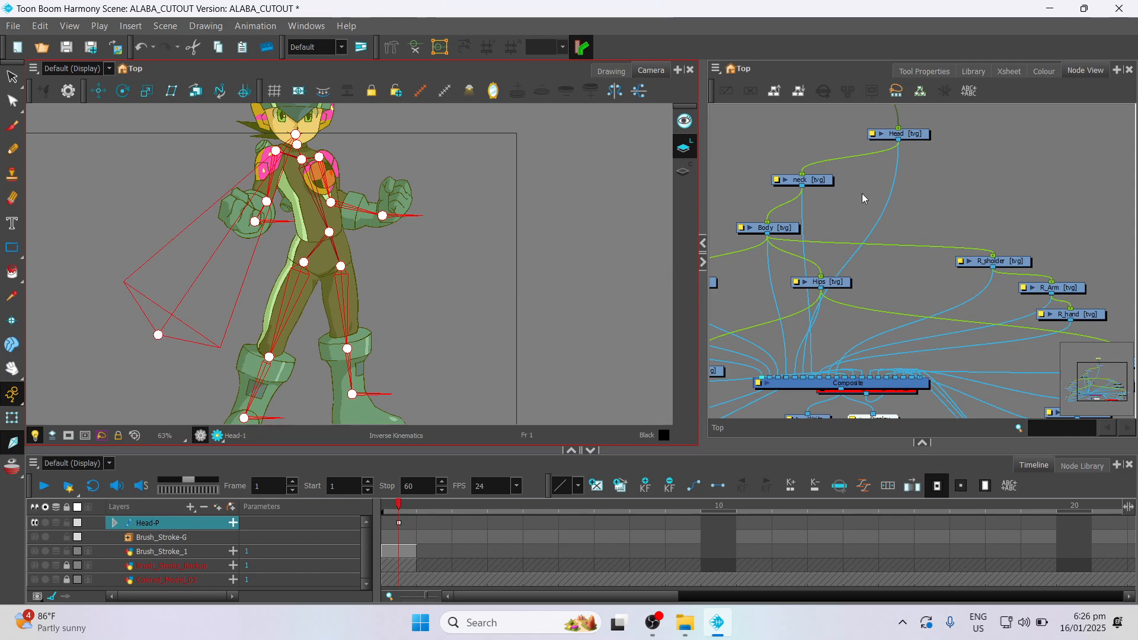
# - Shrink the timeline, select the Head node and display its pivot with the Drawing Pivot tool
pyautogui.click(12, 322)
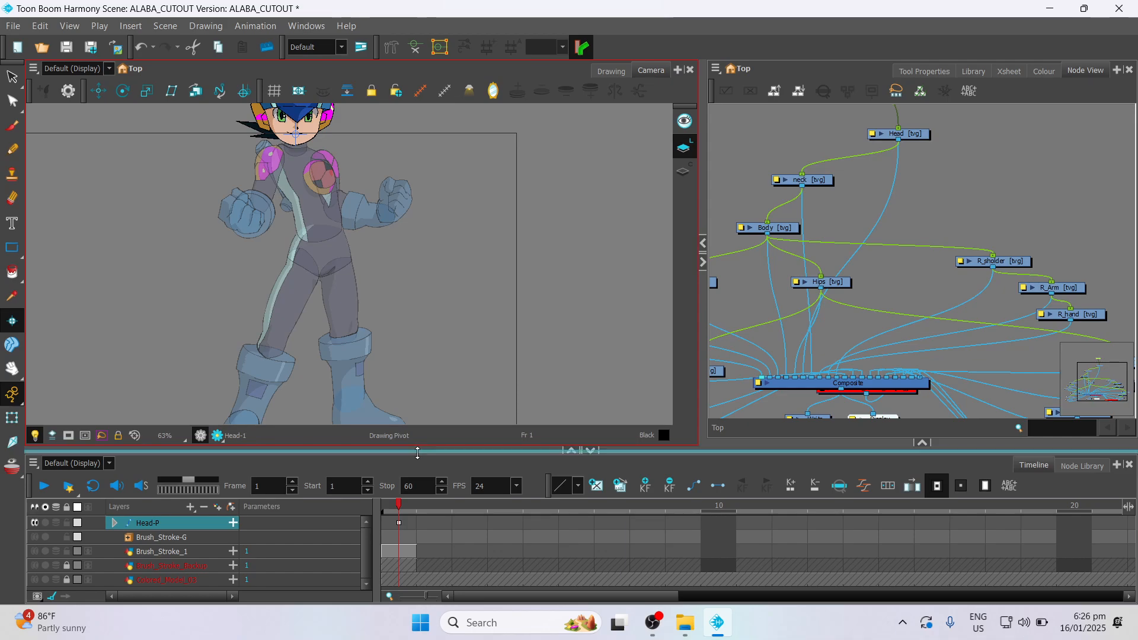
pyautogui.moveTo(418, 453); pyautogui.dragTo(418, 521)
pyautogui.press('space')
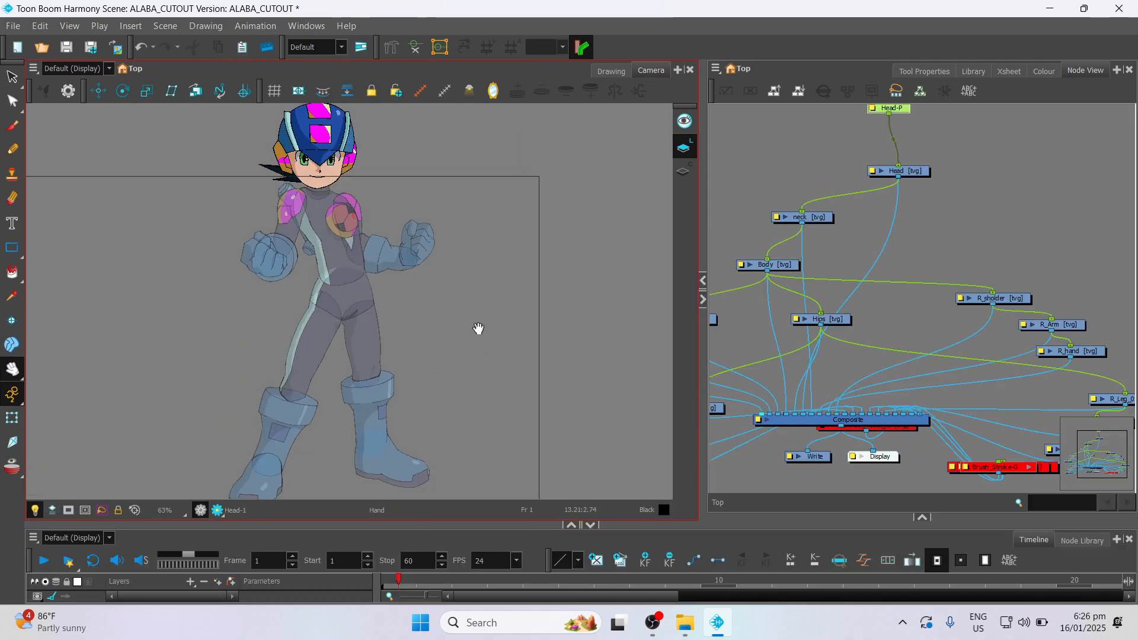
pyautogui.moveTo(479, 328)
pyautogui.mouseDown()
pyautogui.moveTo(503, 360)
pyautogui.moveTo(492, 314)
pyautogui.mouseUp()
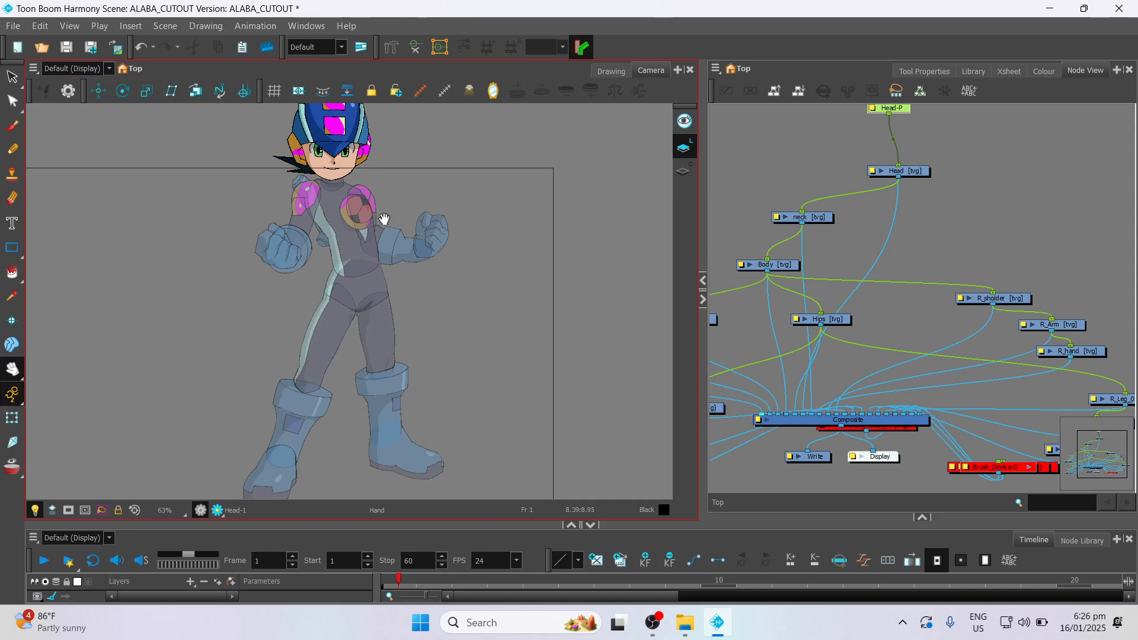
pyautogui.click(904, 173)
pyautogui.click(11, 321)
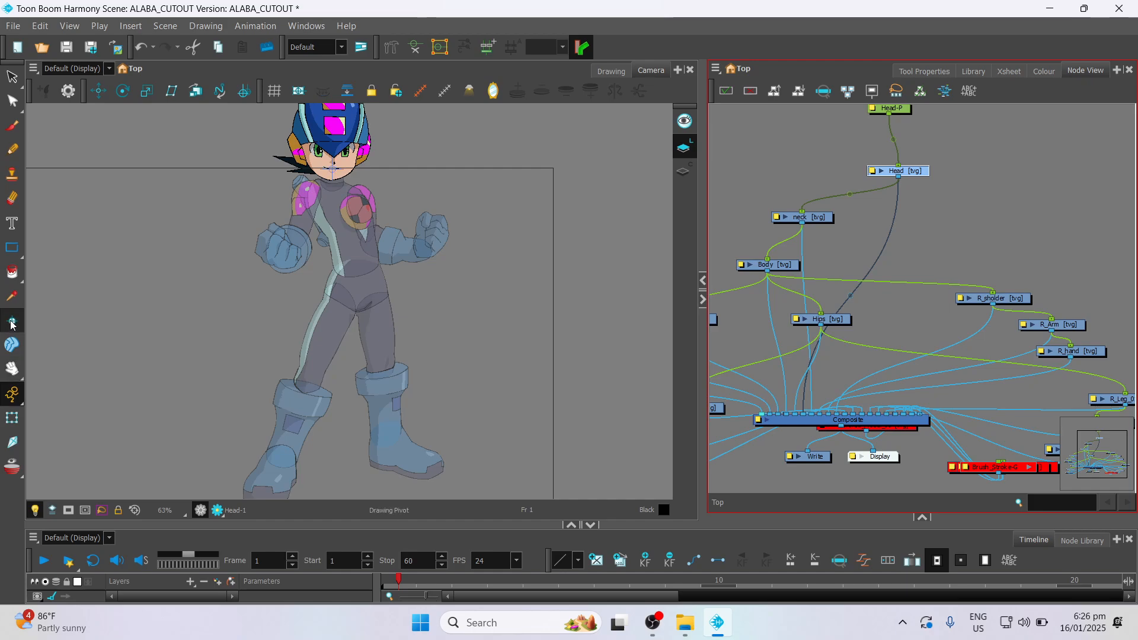
pyautogui.scroll(3, 393, 172)
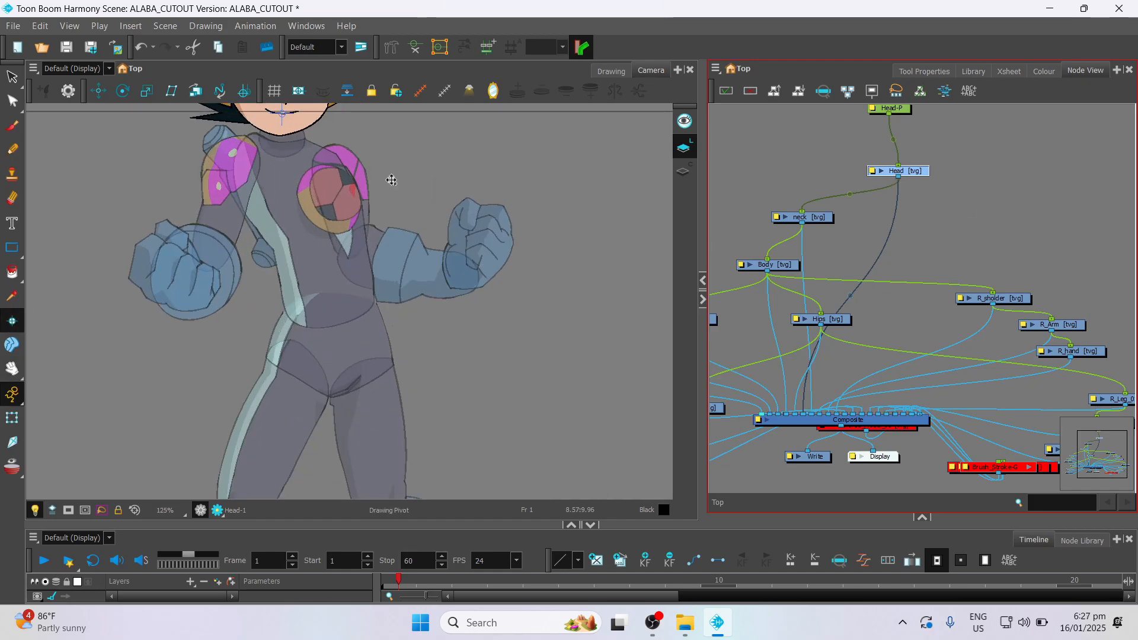
pyautogui.press('space')
pyautogui.moveTo(394, 172); pyautogui.dragTo(441, 263)
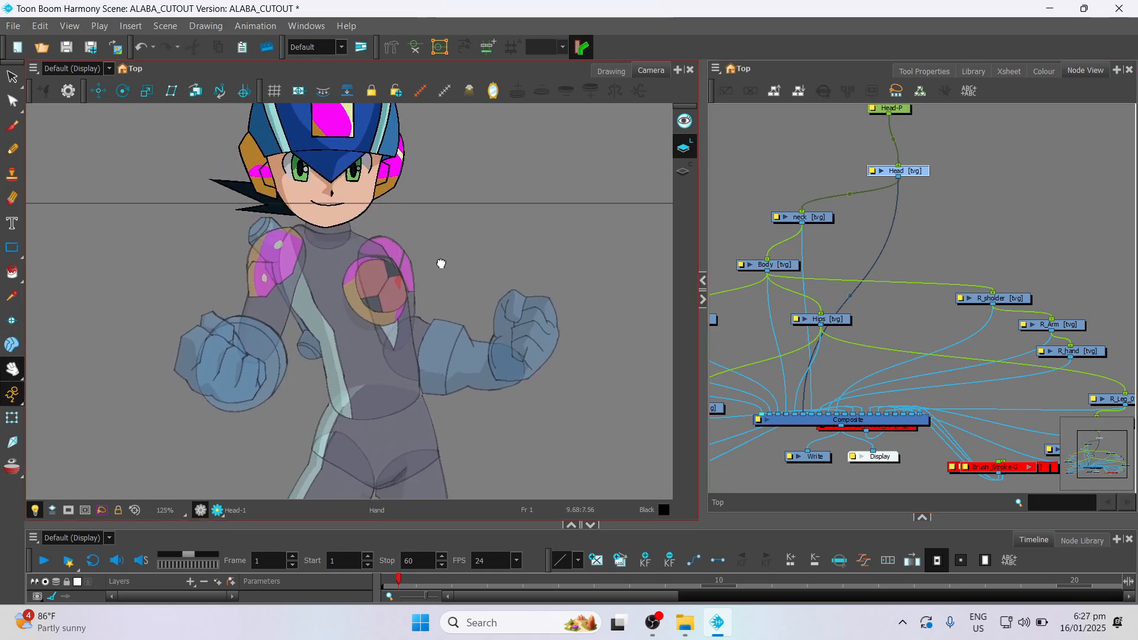
pyautogui.click(924, 173)
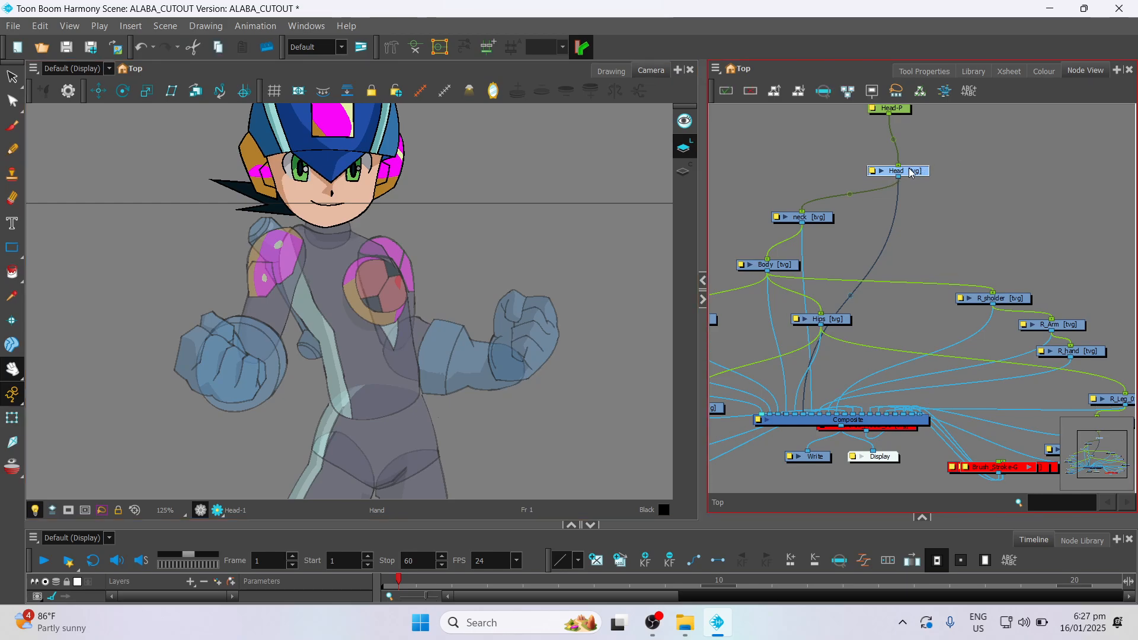
pyautogui.click(12, 322)
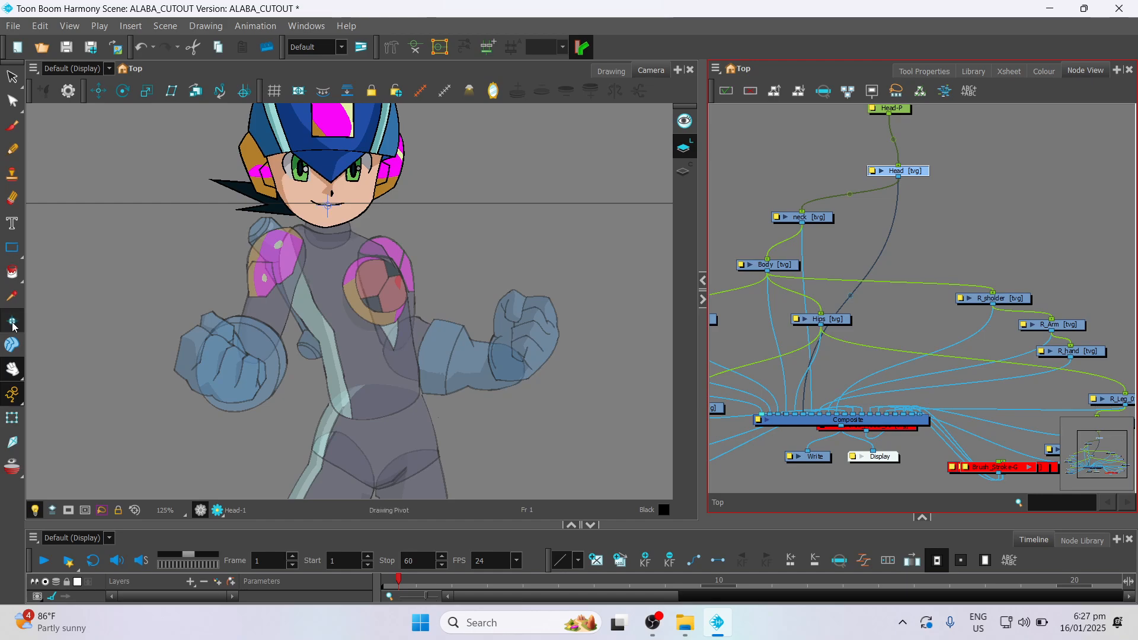
# - Check the drawing pivots of the neck, body, left shoulder, left arm and left hand nodes in turn
pyautogui.click(818, 222)
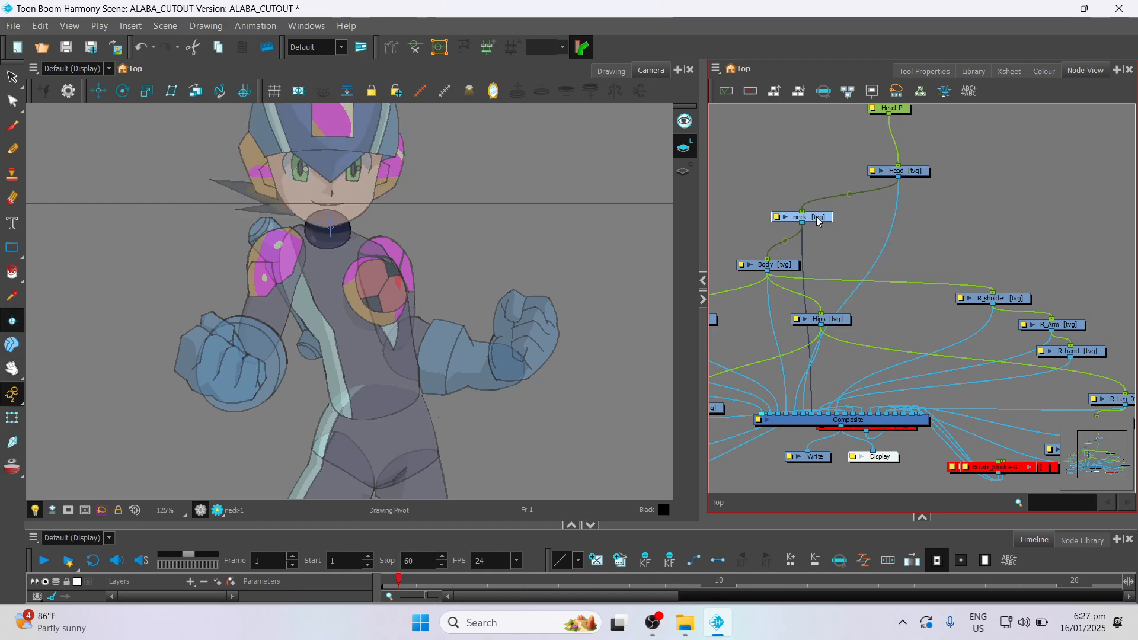
pyautogui.click(783, 265)
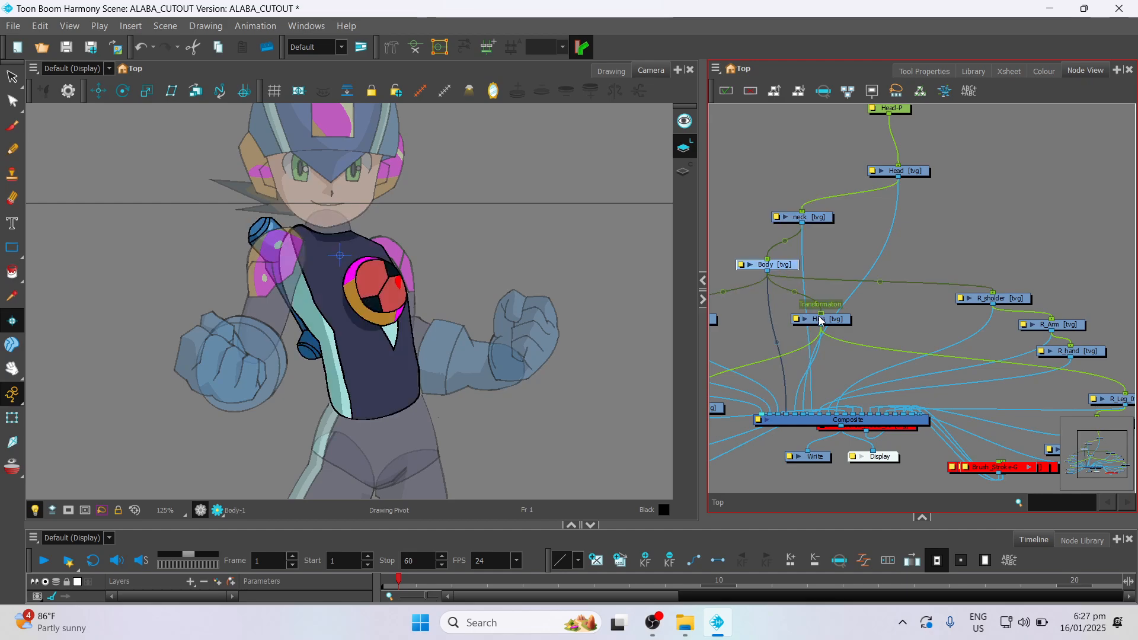
pyautogui.moveTo(1121, 458); pyautogui.dragTo(1105, 459)
pyautogui.click(844, 306)
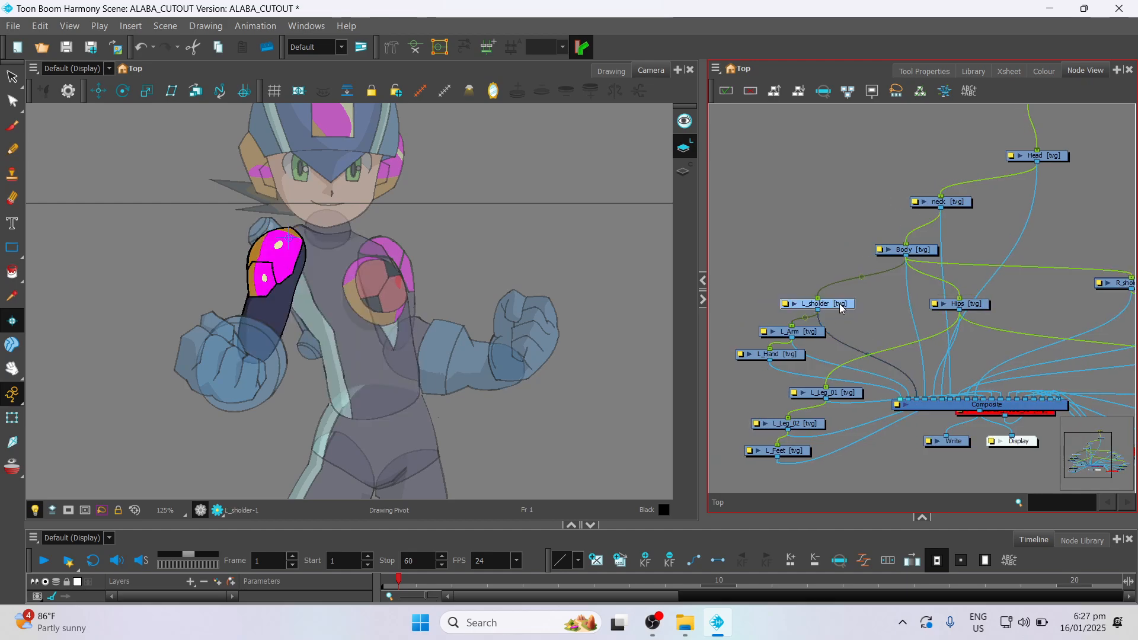
pyautogui.click(812, 334)
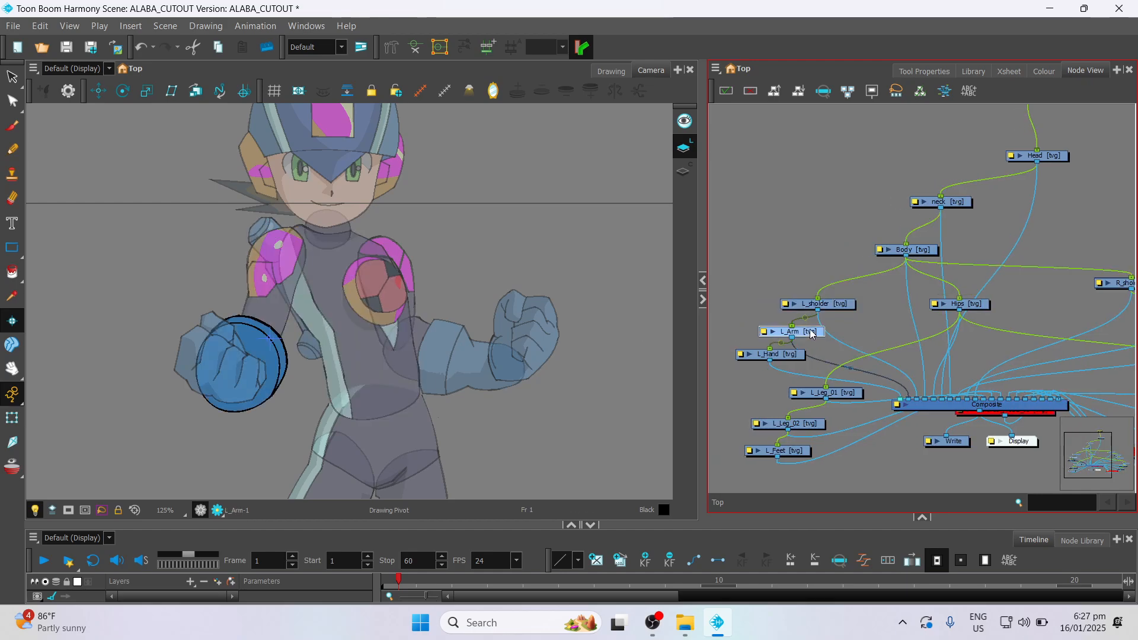
pyautogui.click(789, 358)
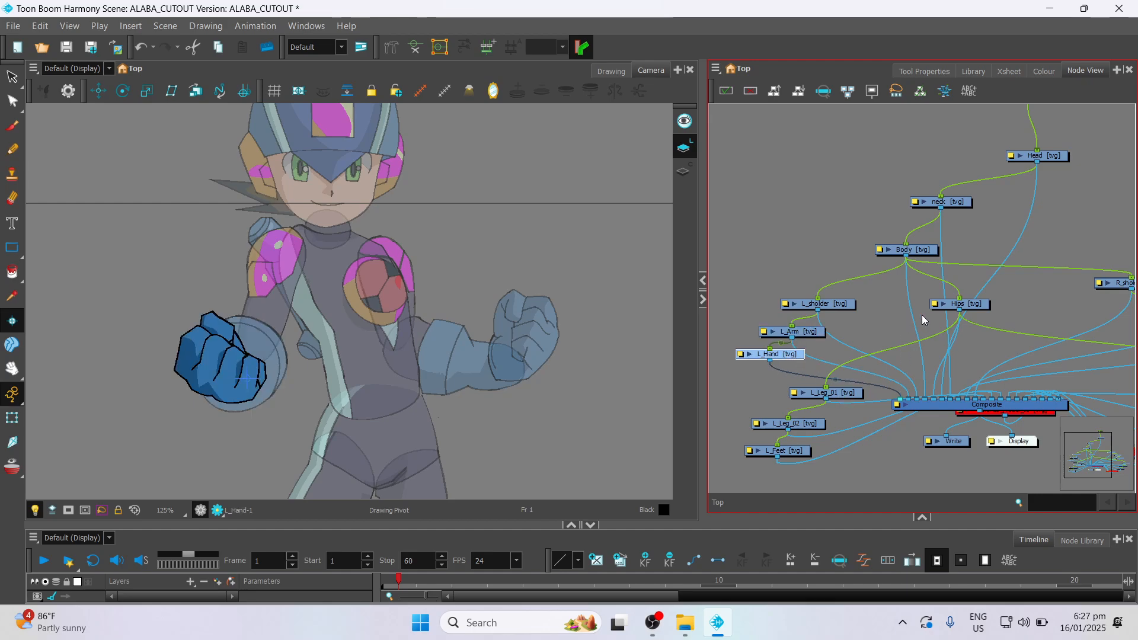
# - Check the drawing pivots of the Hips, Body and L_Leg_01 nodes, bringing the character's legs into view
pyautogui.click(950, 308)
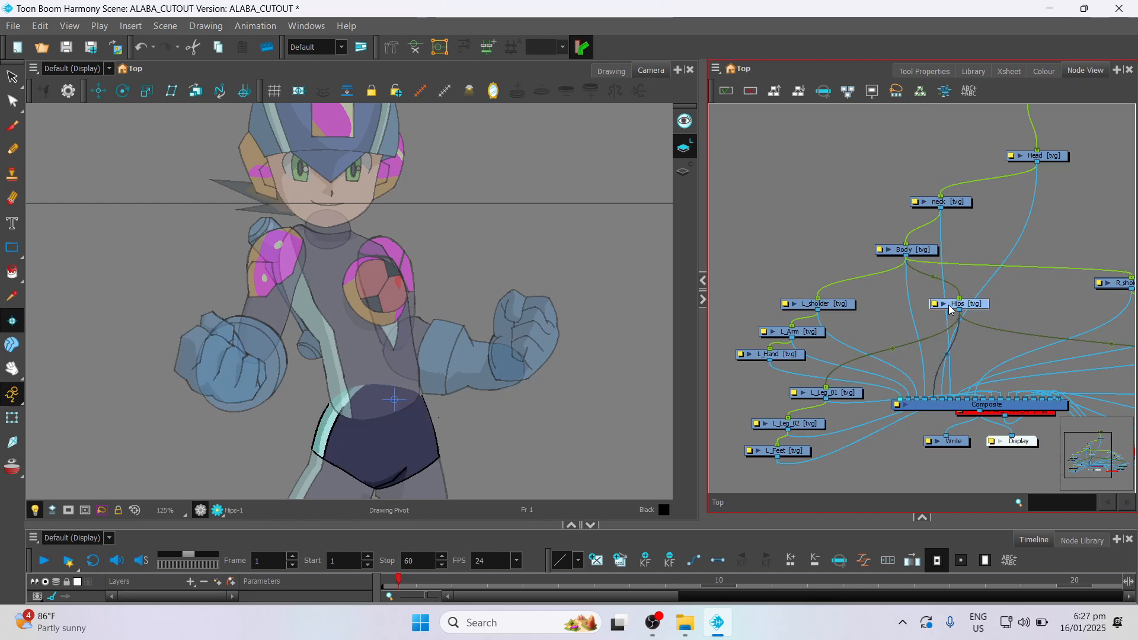
pyautogui.click(919, 255)
pyautogui.click(851, 396)
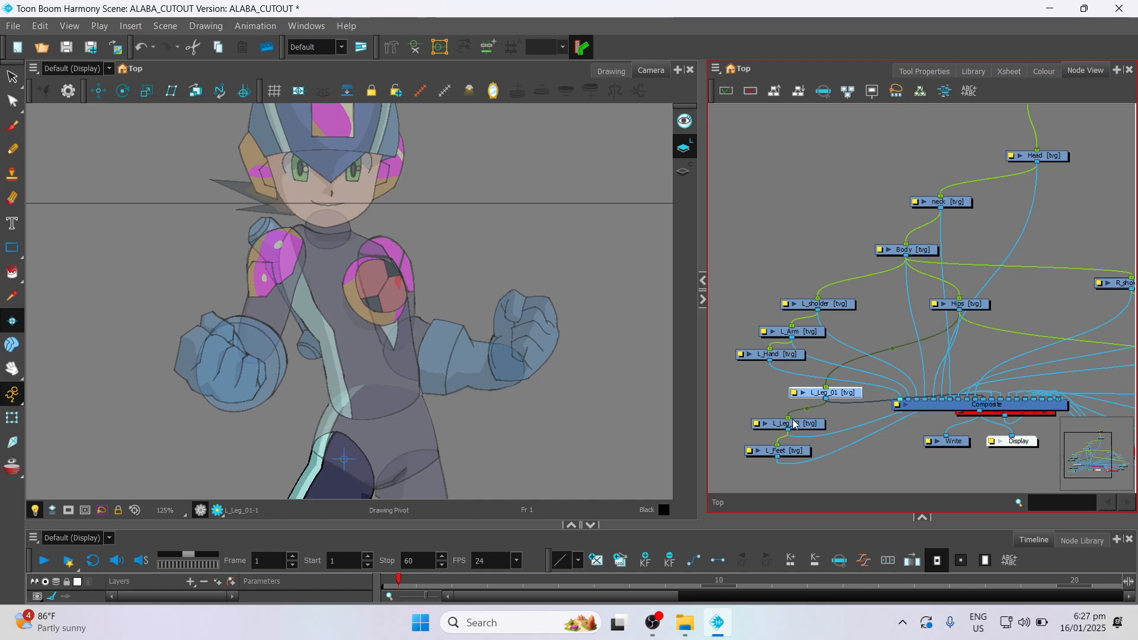
pyautogui.press('space')
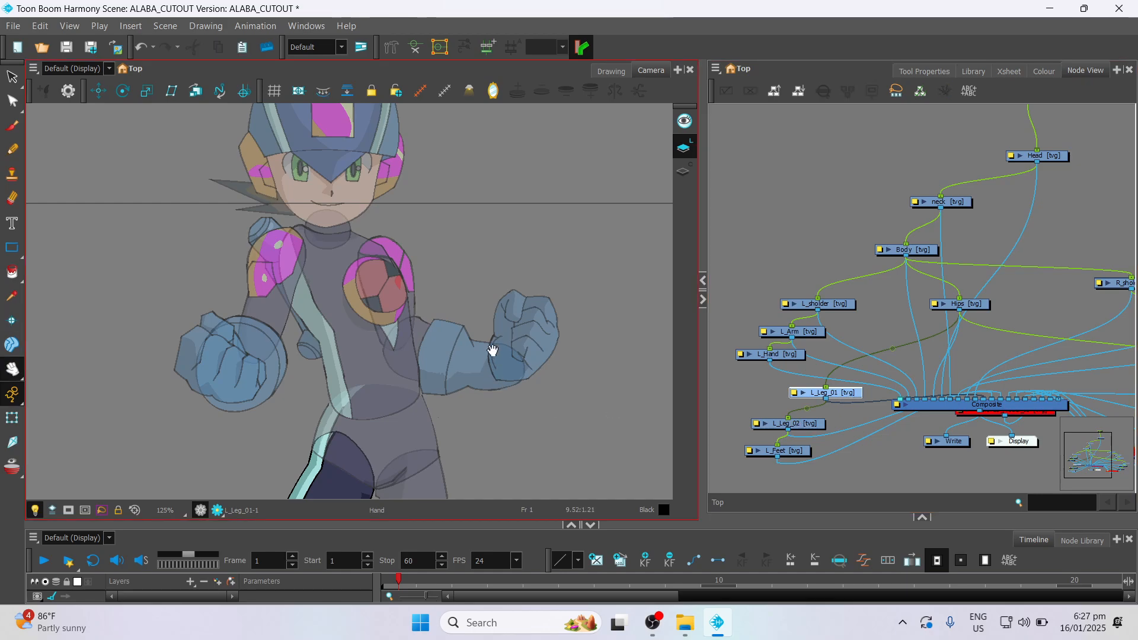
pyautogui.moveTo(492, 390); pyautogui.dragTo(474, 230)
# - Inspect the L_Leg_02 drawing, reactivate the Drawing Pivot tool, and select L_Feet to check its pivot
pyautogui.click(809, 427)
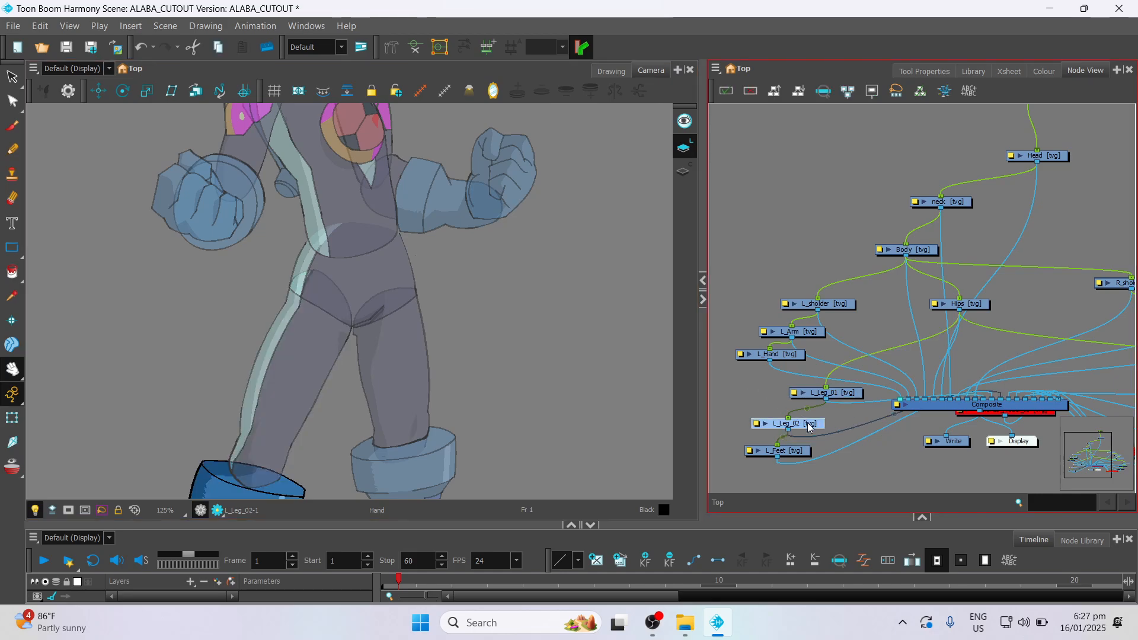
pyautogui.scroll(-3, 371, 355)
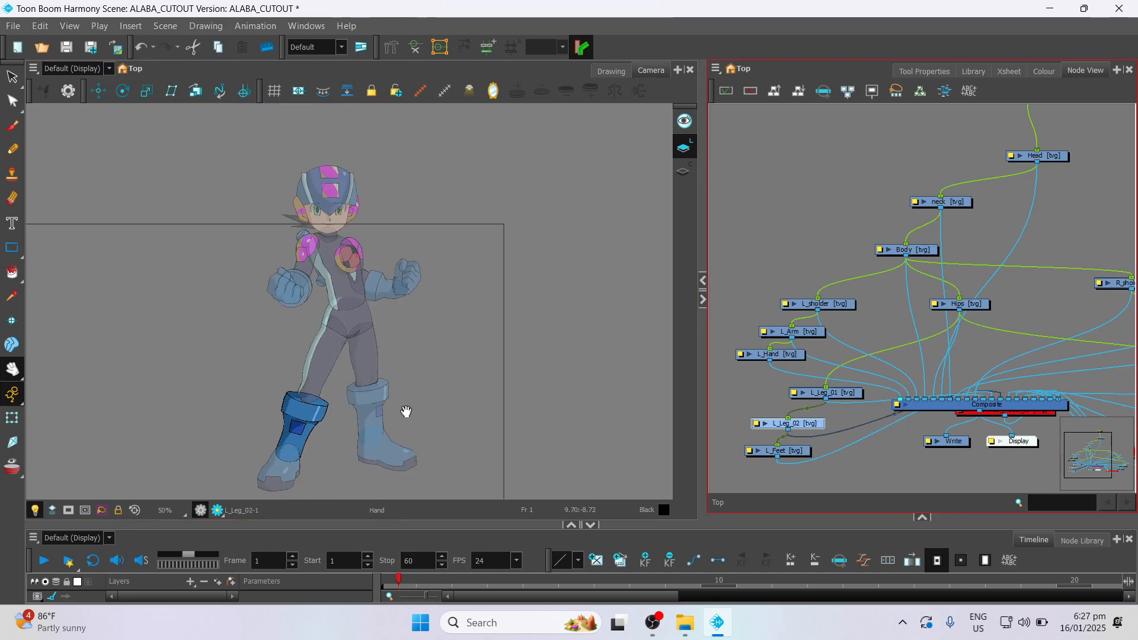
pyautogui.scroll(1, 413, 416)
pyautogui.scroll(2, 414, 416)
pyautogui.scroll(-2, 344, 391)
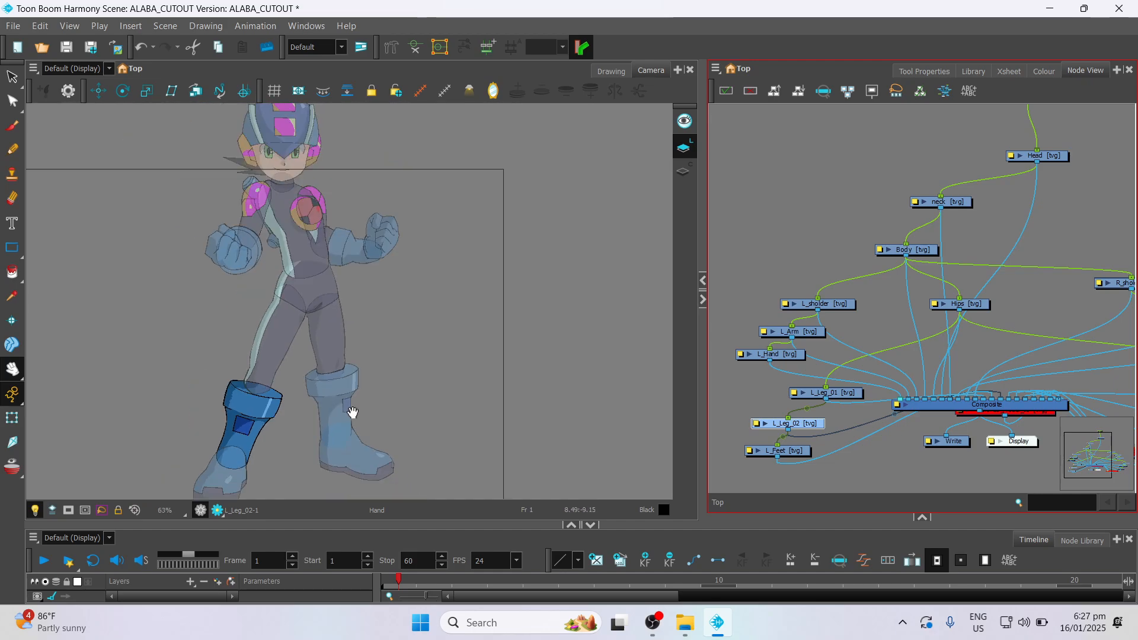
pyautogui.scroll(2, 305, 427)
pyautogui.scroll(-2, 297, 399)
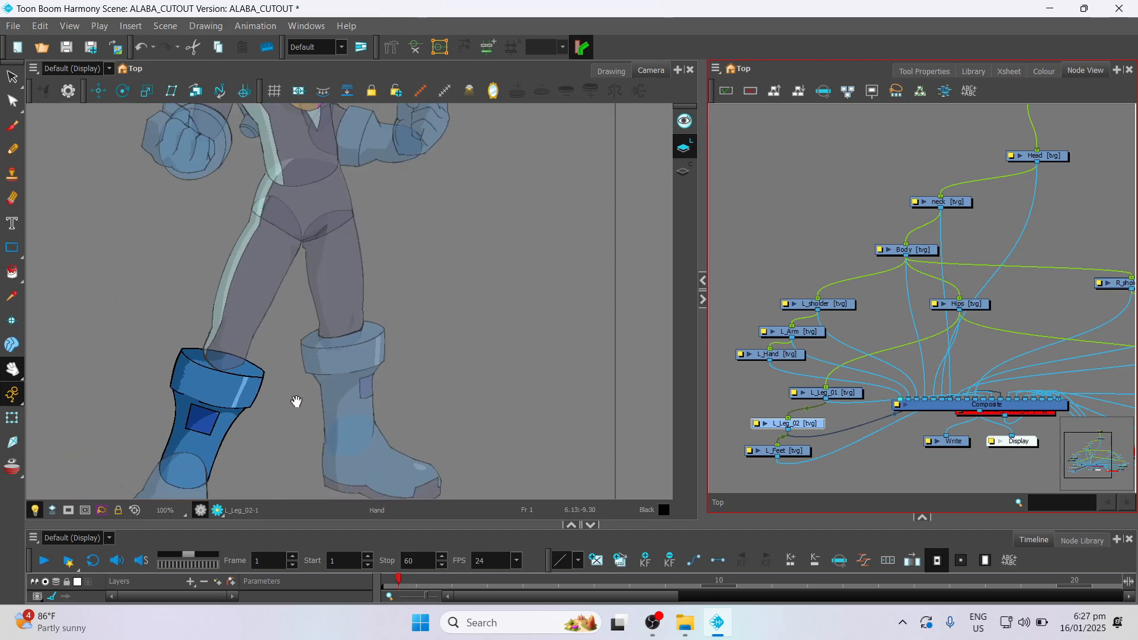
pyautogui.scroll(-1, 325, 393)
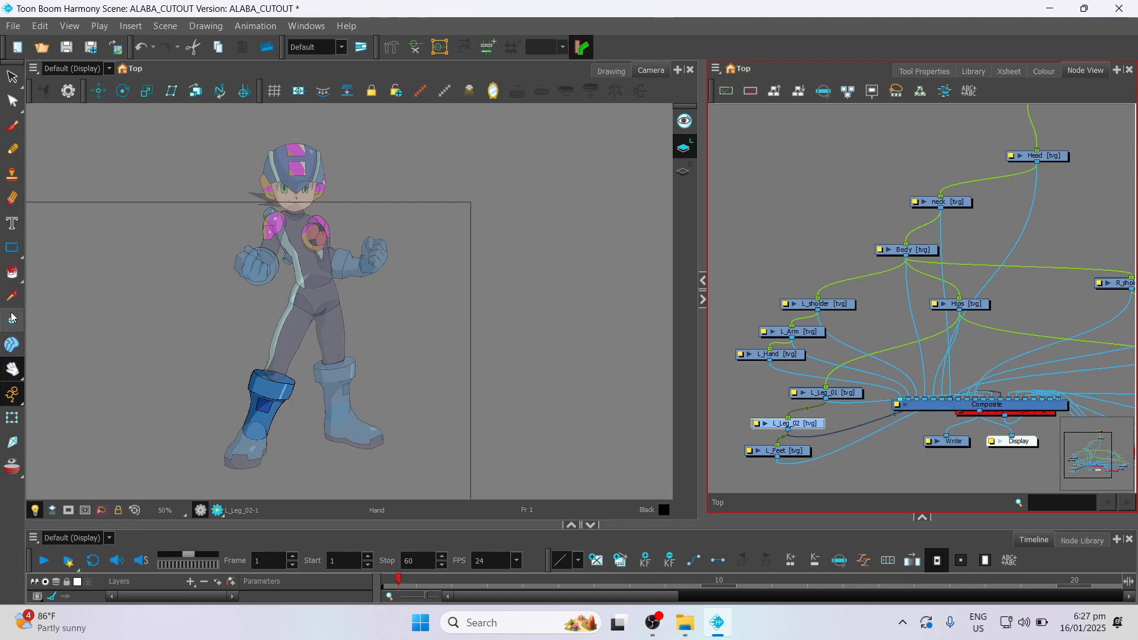
pyautogui.click(12, 323)
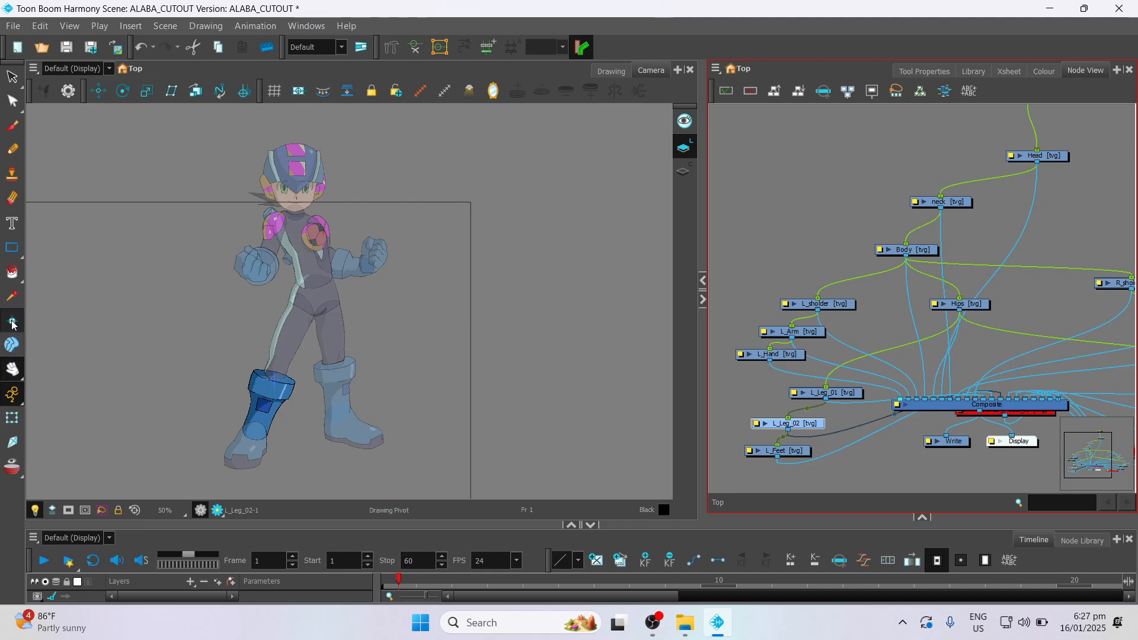
pyautogui.click(807, 455)
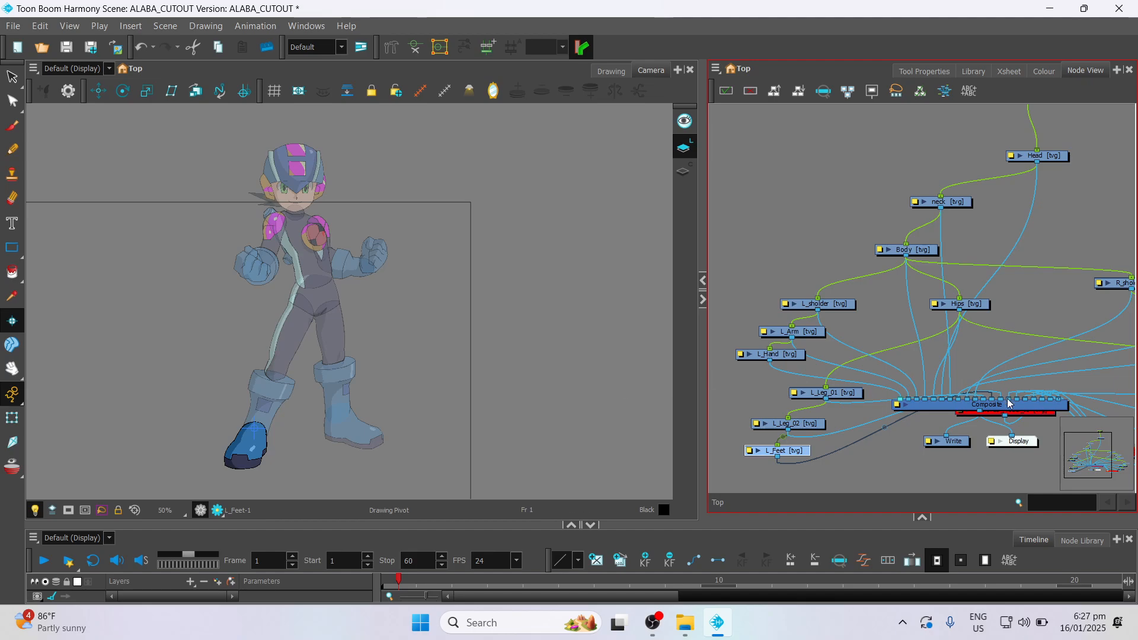
# - Check the drawing pivots of the right shoulder, right arm and right hand nodes
pyautogui.moveTo(1077, 461); pyautogui.dragTo(1103, 458)
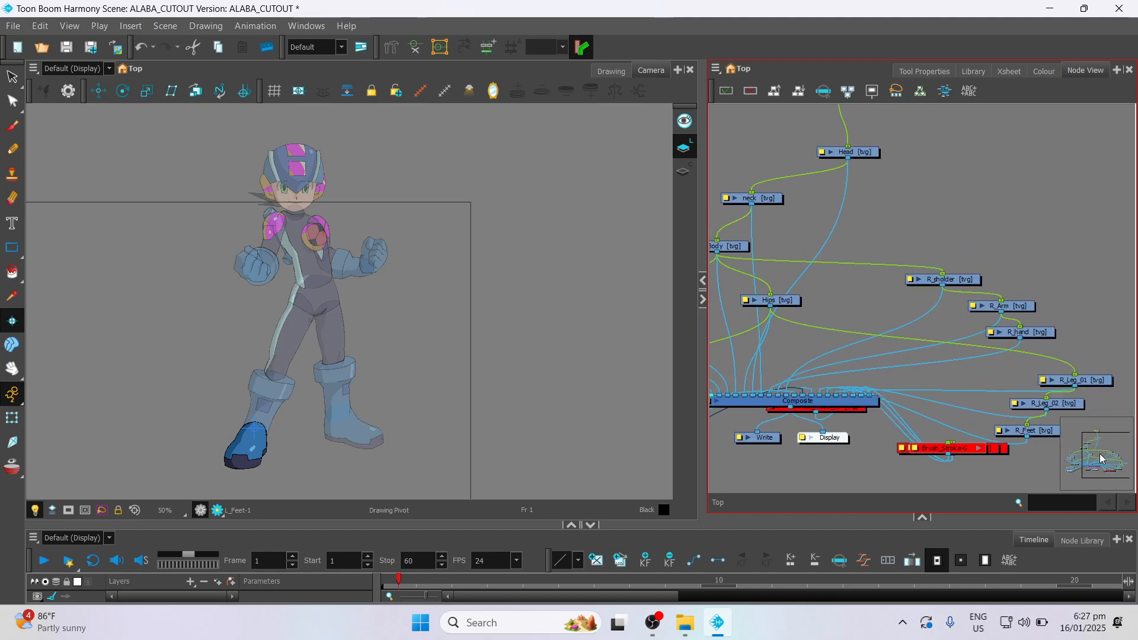
pyautogui.click(957, 281)
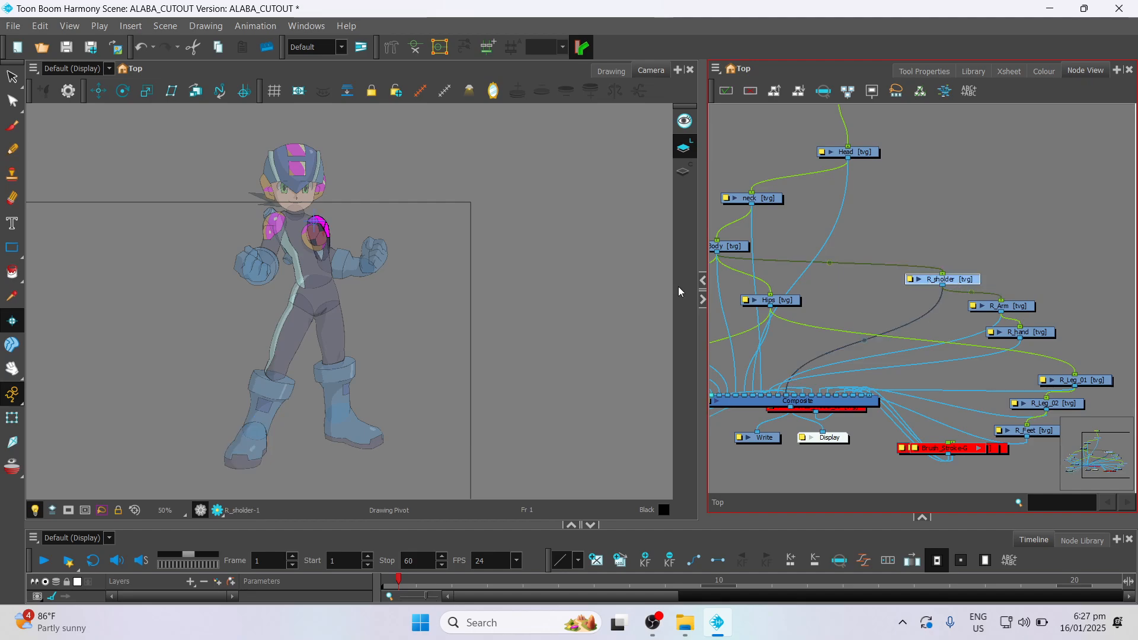
pyautogui.click(1020, 307)
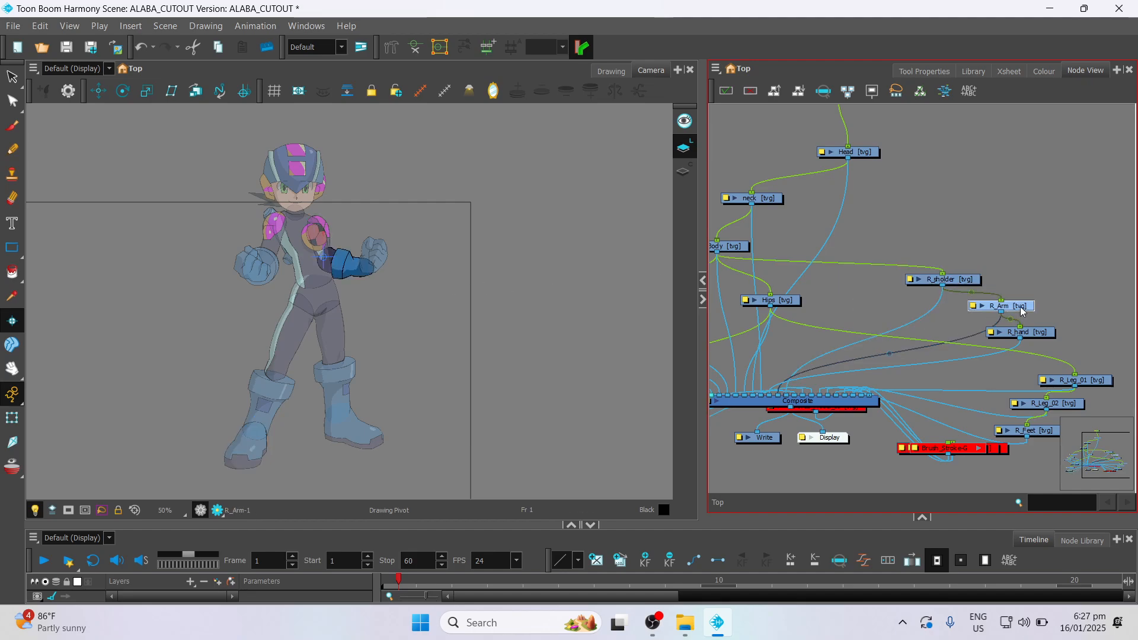
pyautogui.click(1043, 333)
pyautogui.scroll(2, 415, 320)
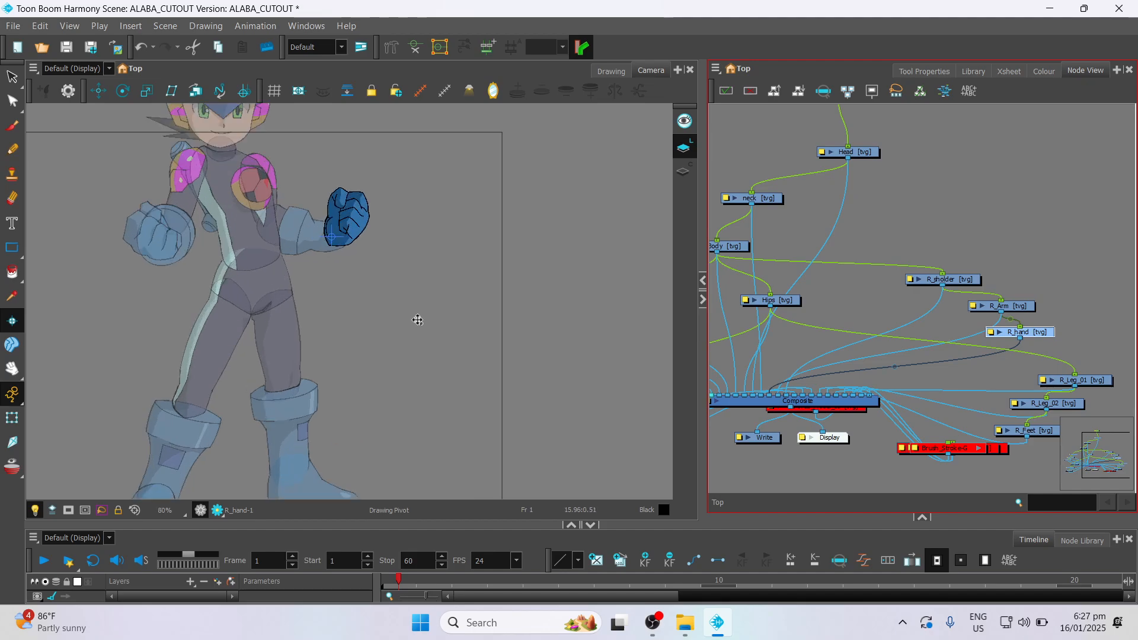
# - Check the drawing pivots of the R_Leg_01, R_Leg_02 and R_Feet nodes
pyautogui.click(1081, 384)
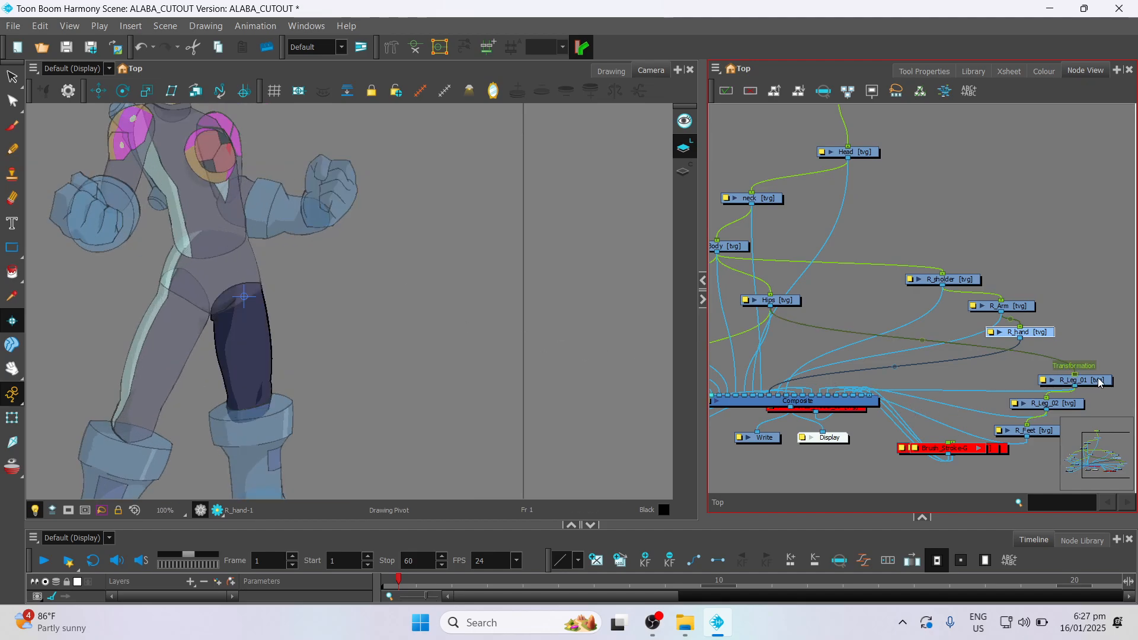
pyautogui.click(1062, 406)
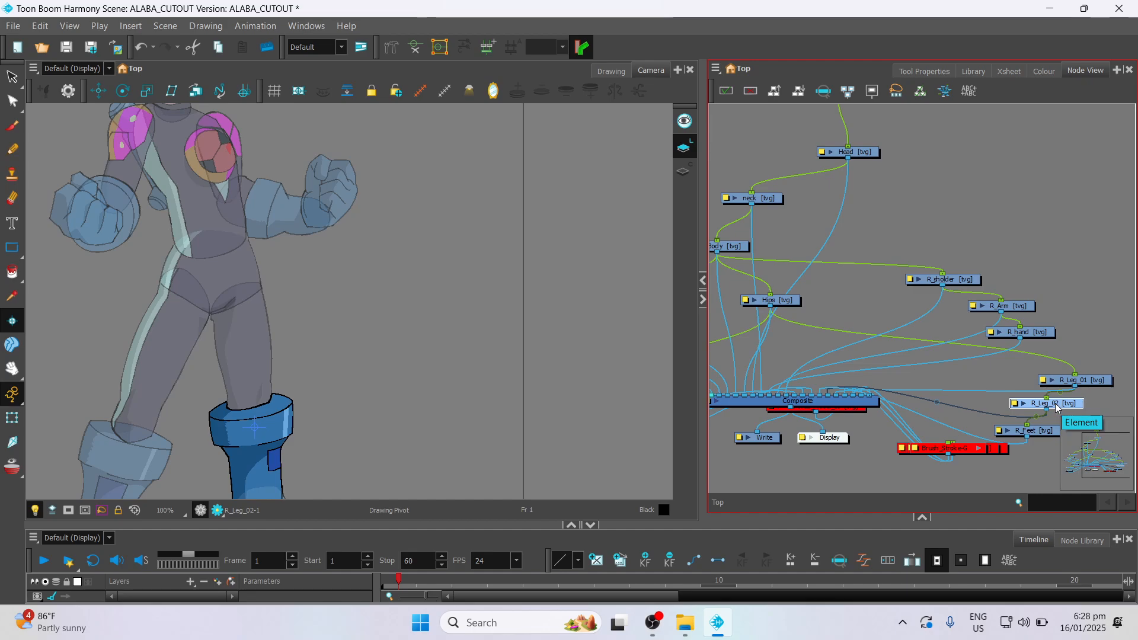
pyautogui.click(1042, 433)
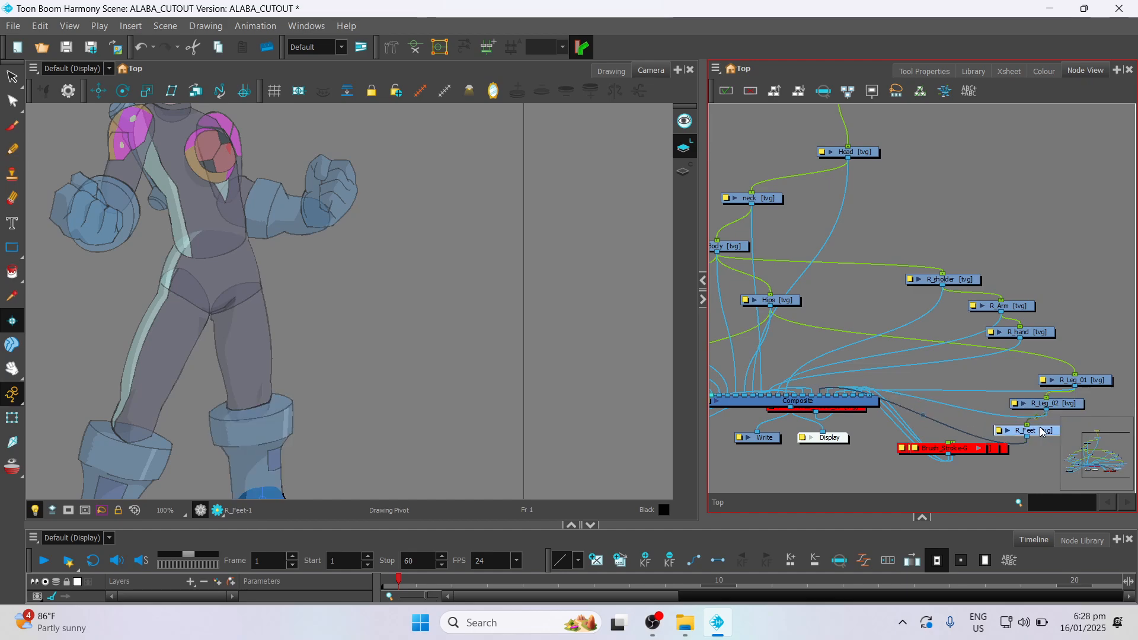
pyautogui.scroll(-3, 318, 431)
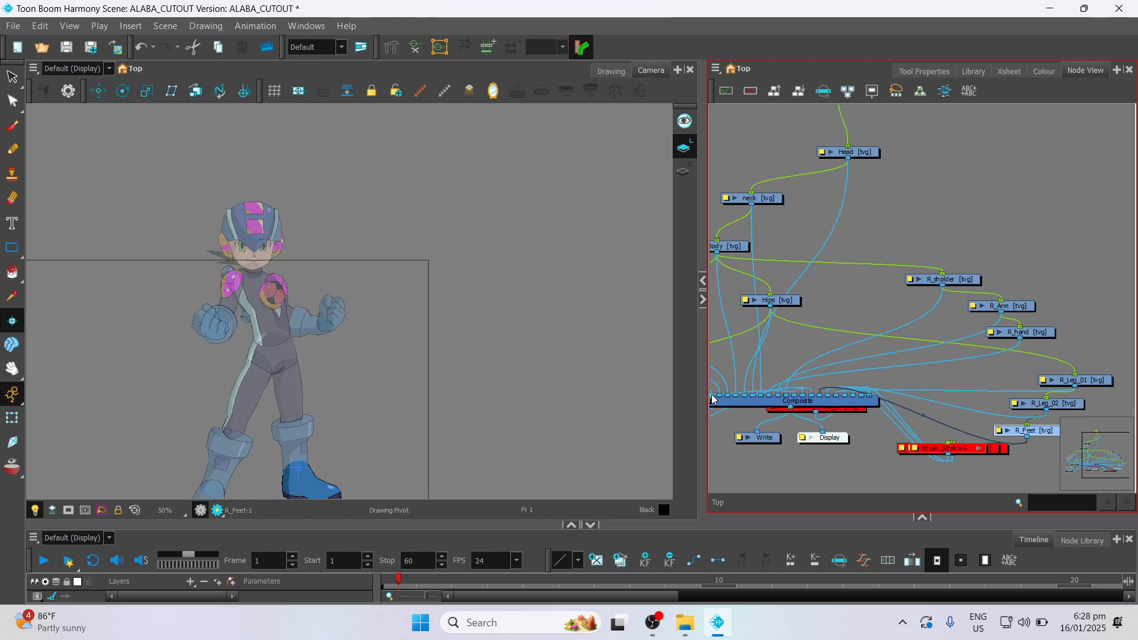
# - Shift the Hips node slightly and move the Composite node clear of the overlapped Colored_Model node
pyautogui.moveTo(788, 307); pyautogui.dragTo(774, 307)
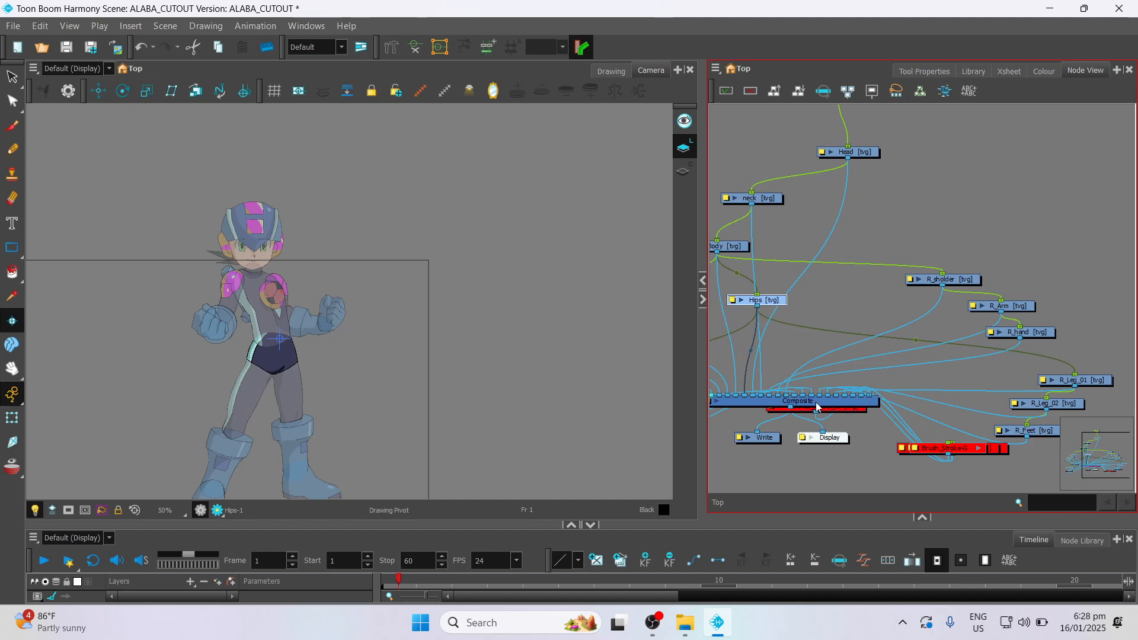
pyautogui.press('space')
pyautogui.moveTo(345, 386); pyautogui.dragTo(411, 304)
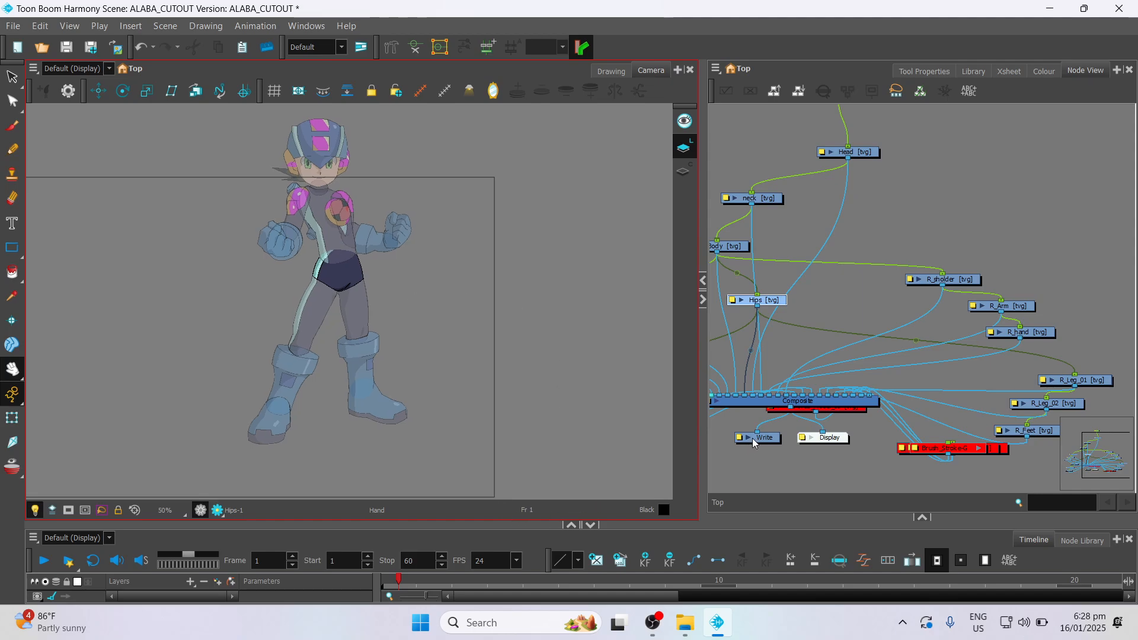
pyautogui.moveTo(769, 407); pyautogui.dragTo(806, 372)
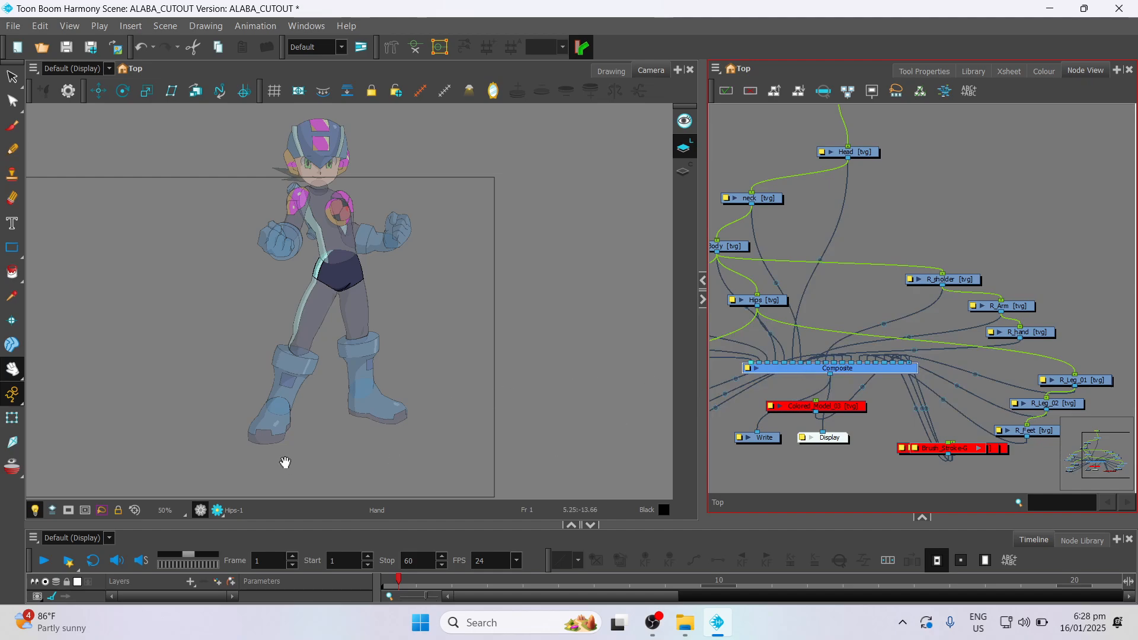
# - Switch to the Inverse Kinematics tool, enlarge the timeline and save the scene
pyautogui.click(13, 446)
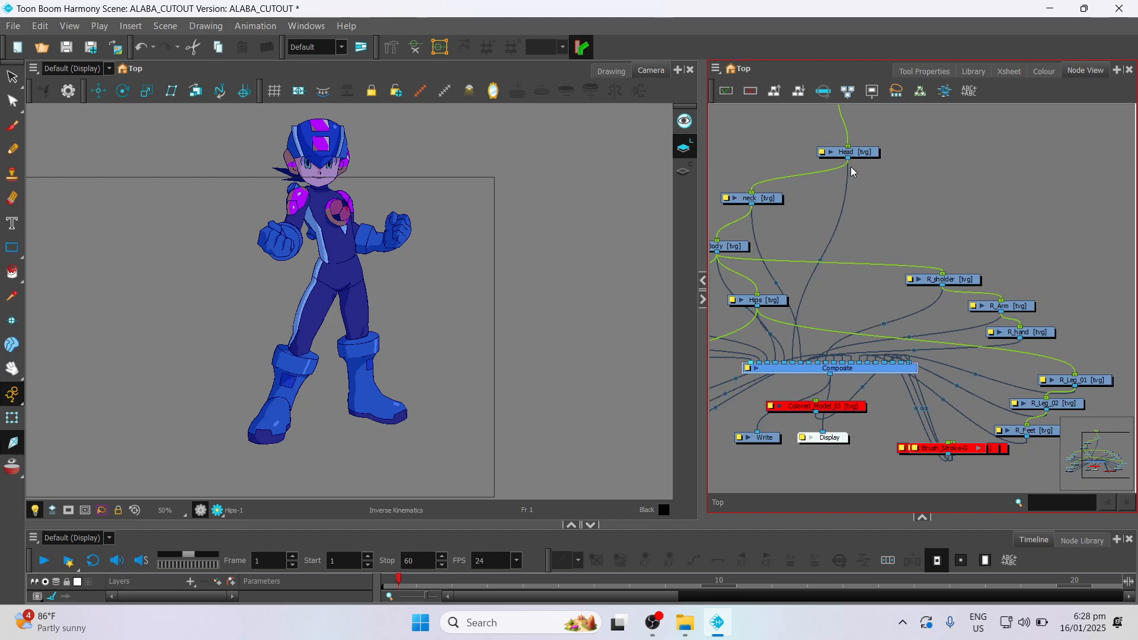
pyautogui.moveTo(445, 525); pyautogui.dragTo(445, 418)
pyautogui.hotkey('ctrl', 's')
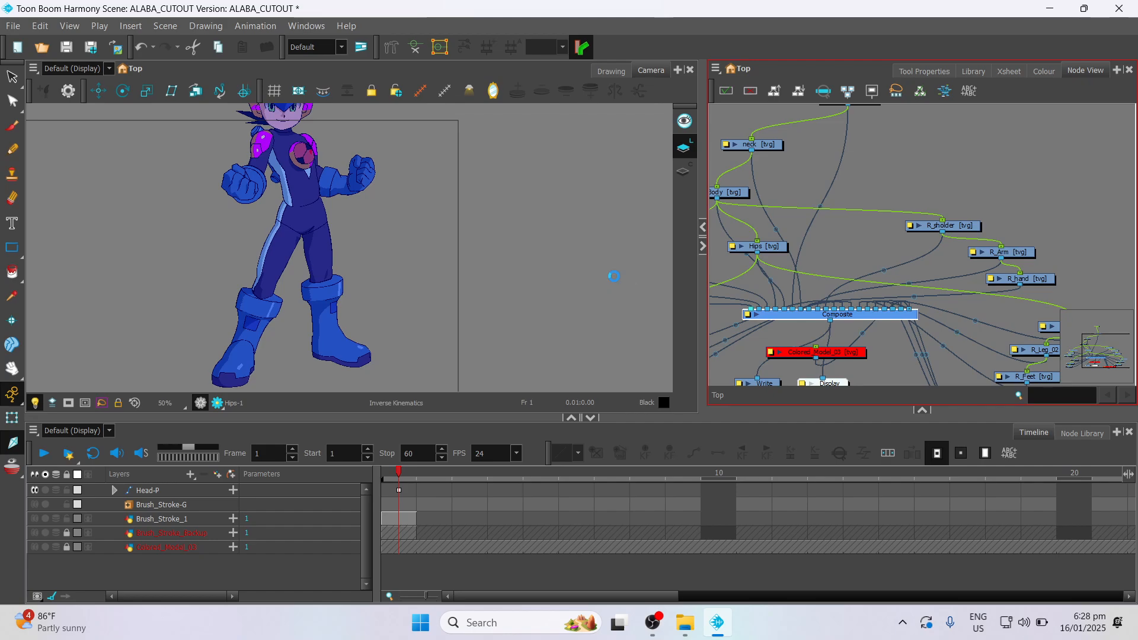
# - Select the Head-P peg at the root of the hierarchy and activate the Drawing Pivot tool with the character in view
pyautogui.press('space')
pyautogui.click(816, 193)
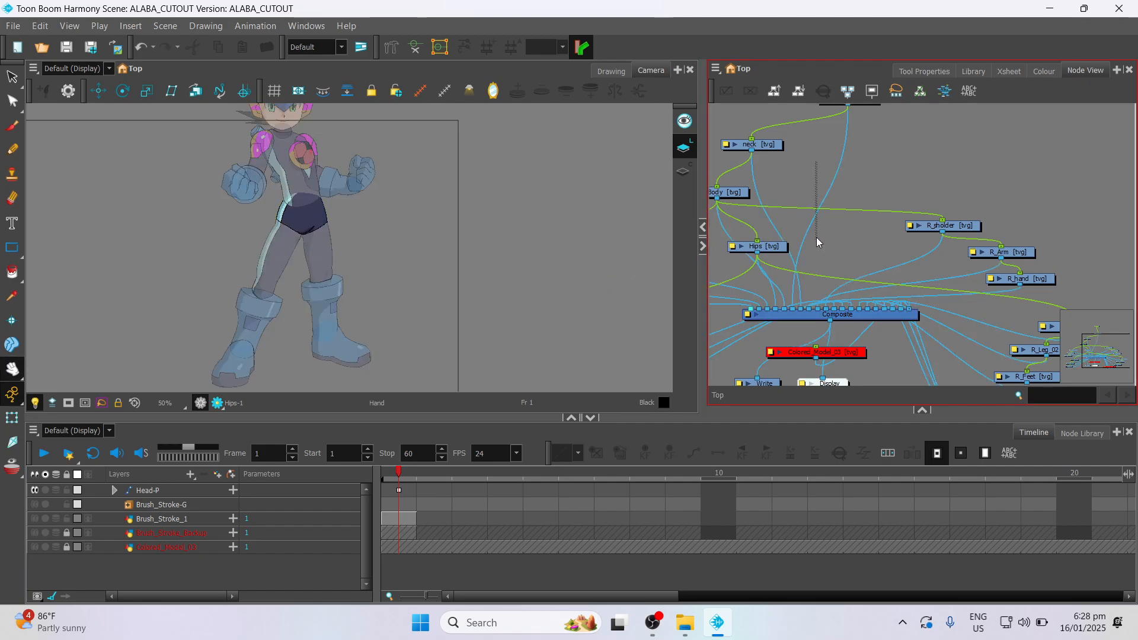
pyautogui.scroll(-1, 900, 195)
pyautogui.moveTo(1089, 354); pyautogui.dragTo(1080, 342)
pyautogui.click(922, 158)
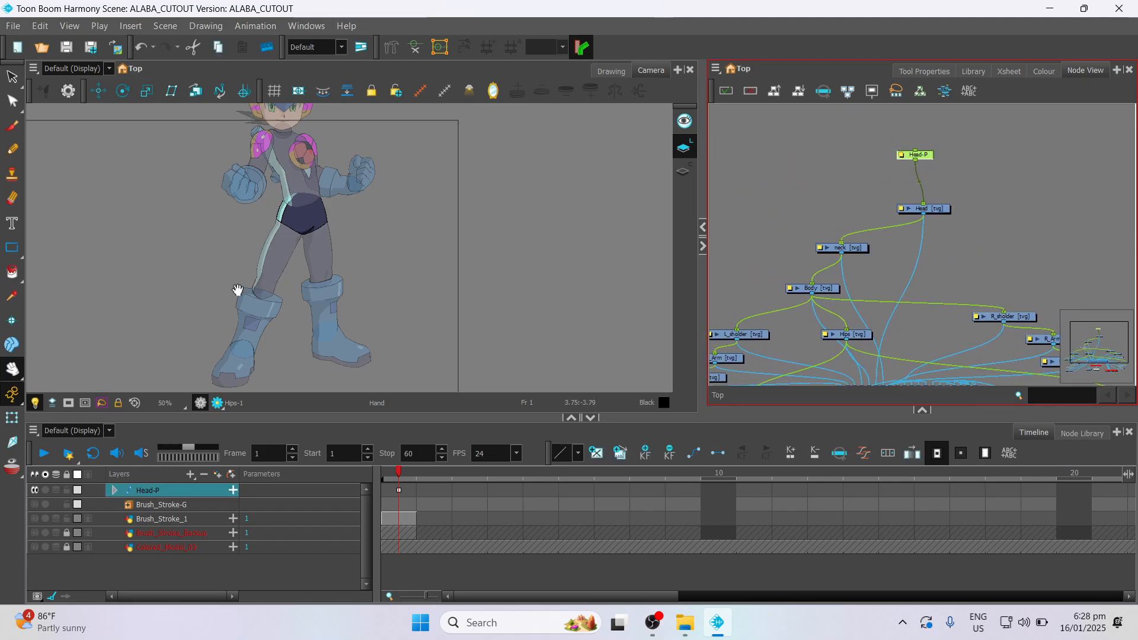
pyautogui.scroll(4, 356, 302)
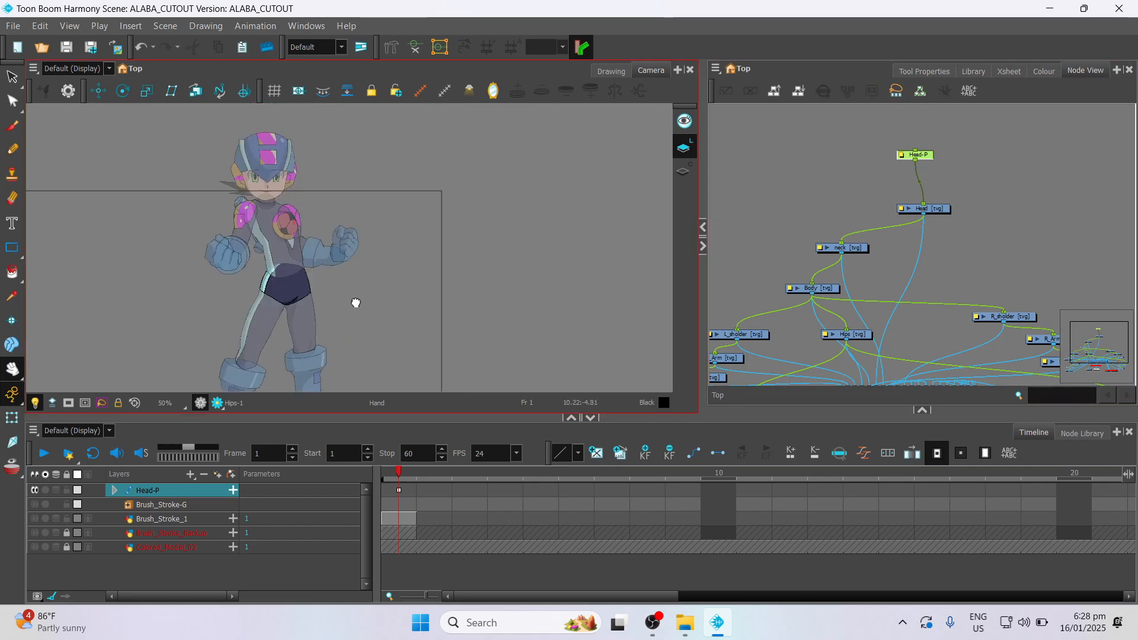
pyautogui.click(12, 321)
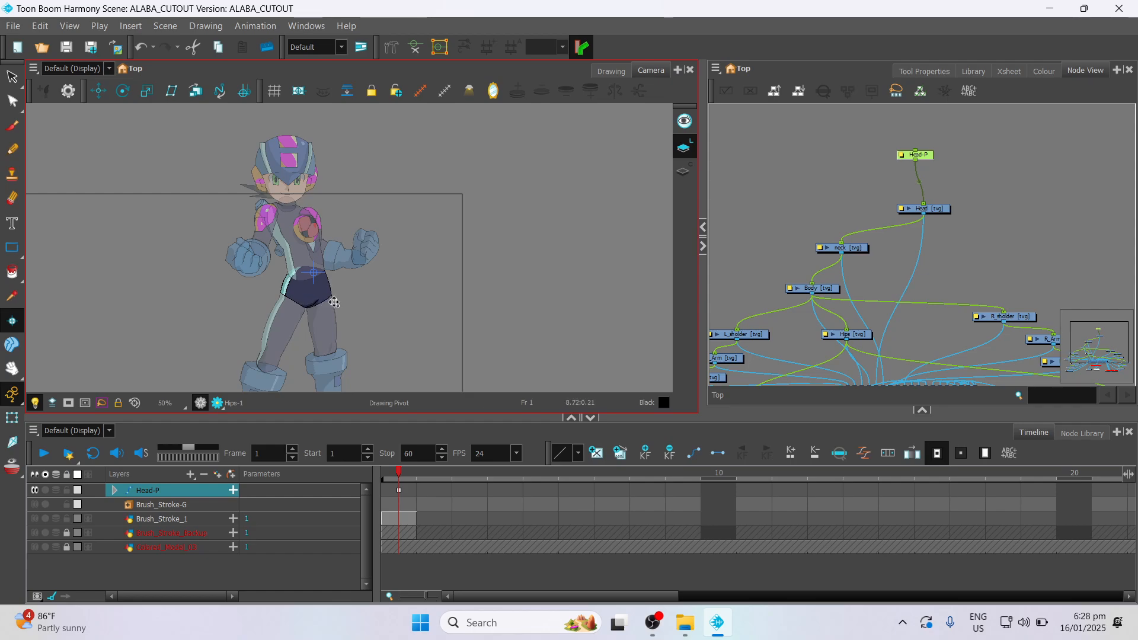
# - Delete the Head-P parent peg from above the Head node
pyautogui.click(928, 158)
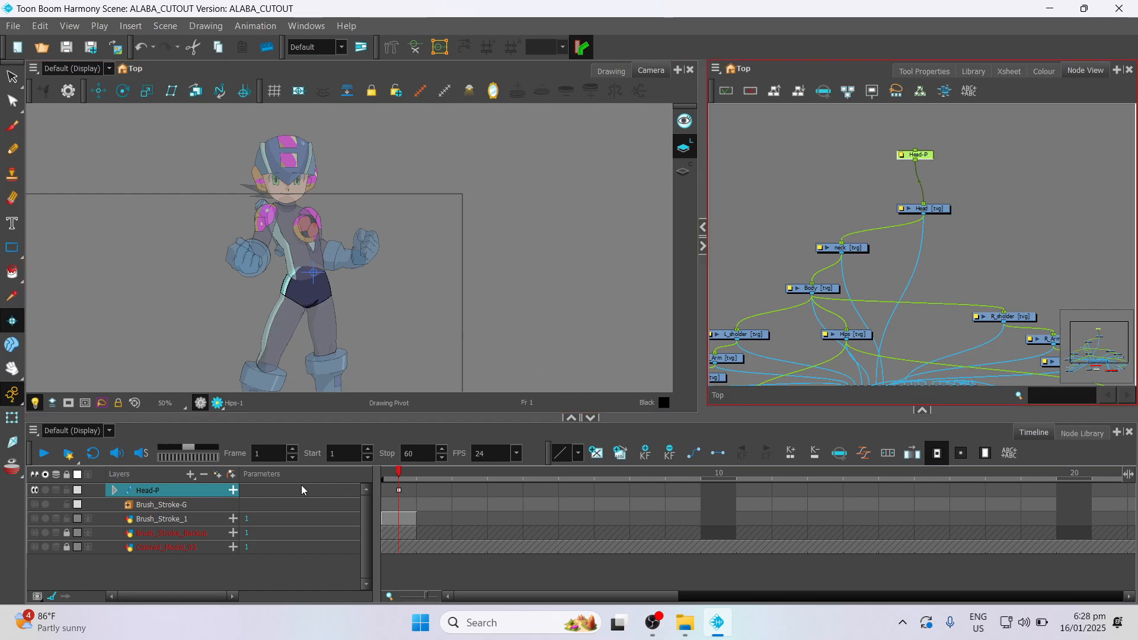
pyautogui.click(401, 492)
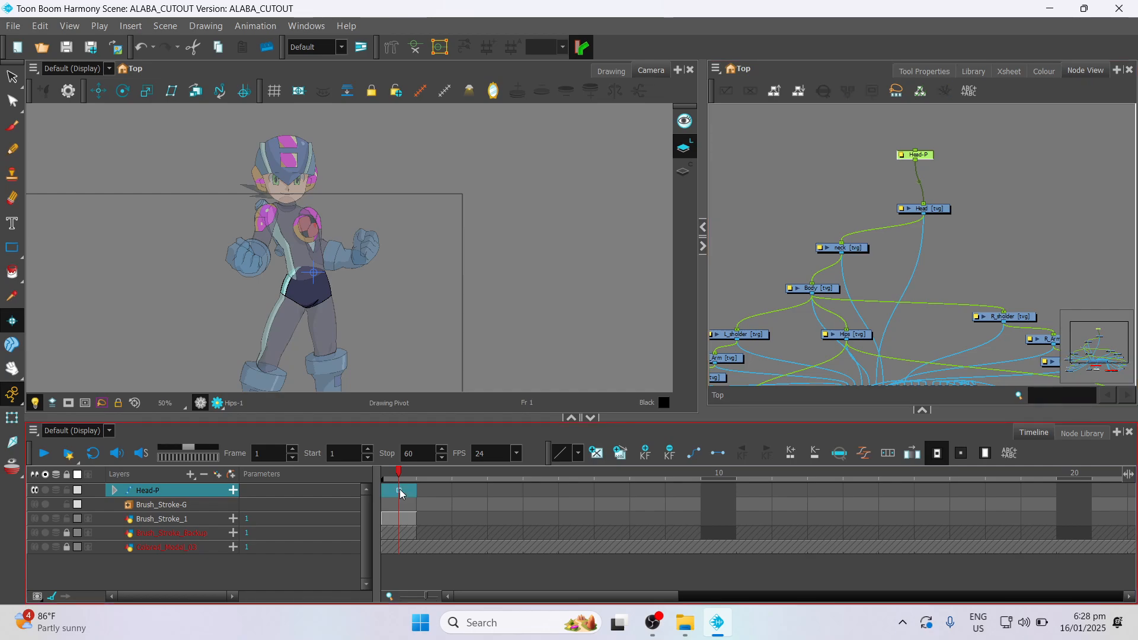
pyautogui.moveTo(923, 206); pyautogui.dragTo(928, 160)
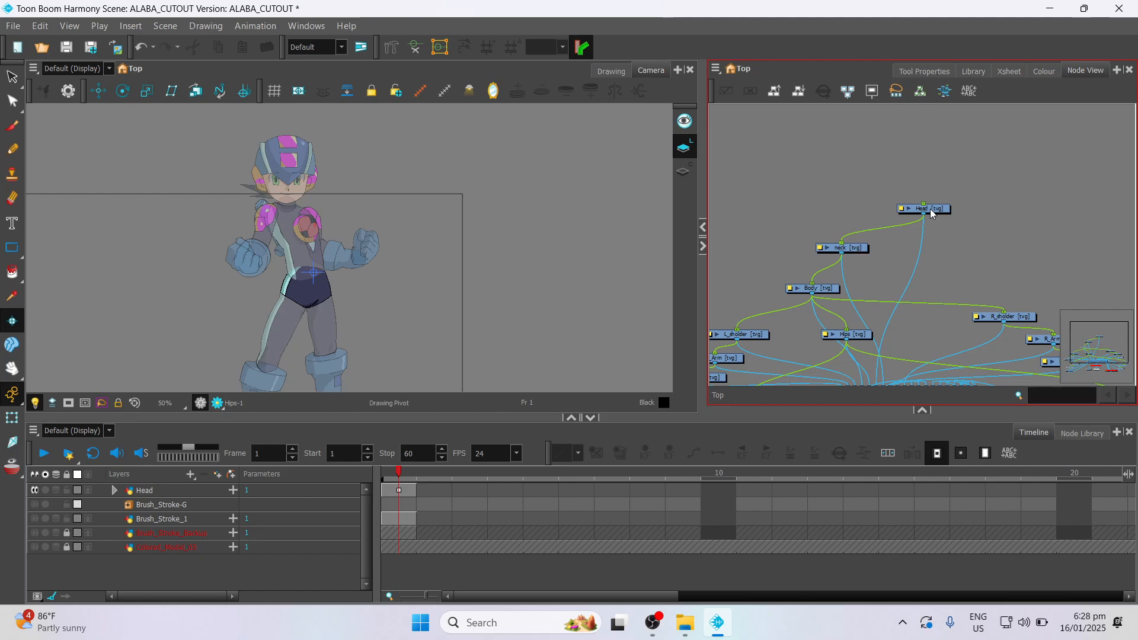
# - Select the Head node and activate the Inverse Kinematics tool to inspect the joint chain down to the feet
pyautogui.press('Delete')
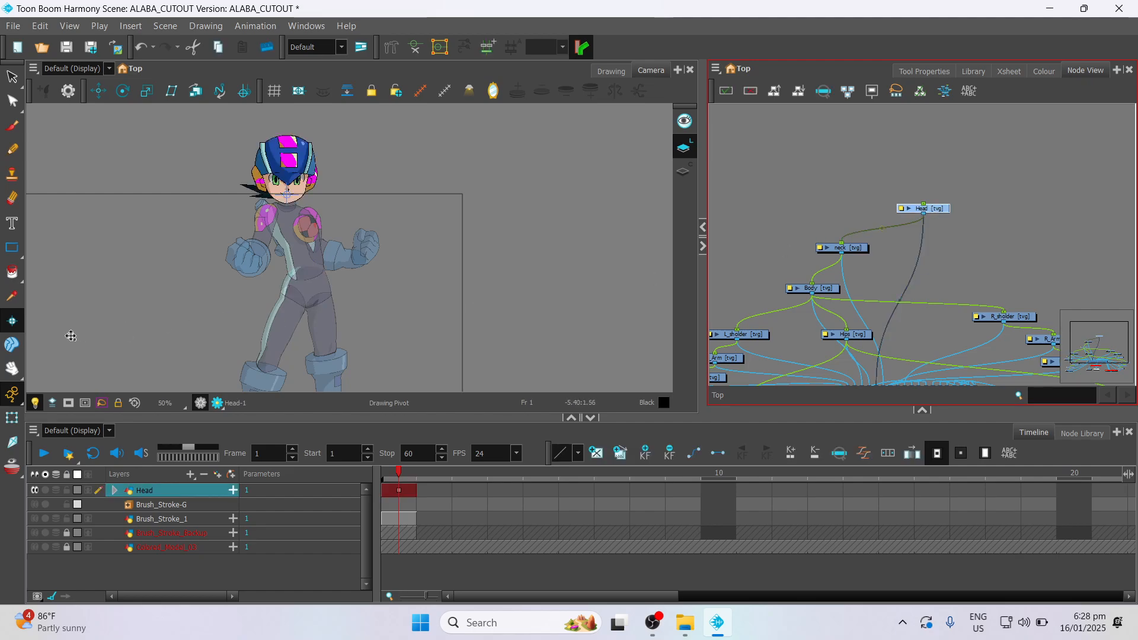
pyautogui.click(12, 442)
pyautogui.scroll(-3, 393, 254)
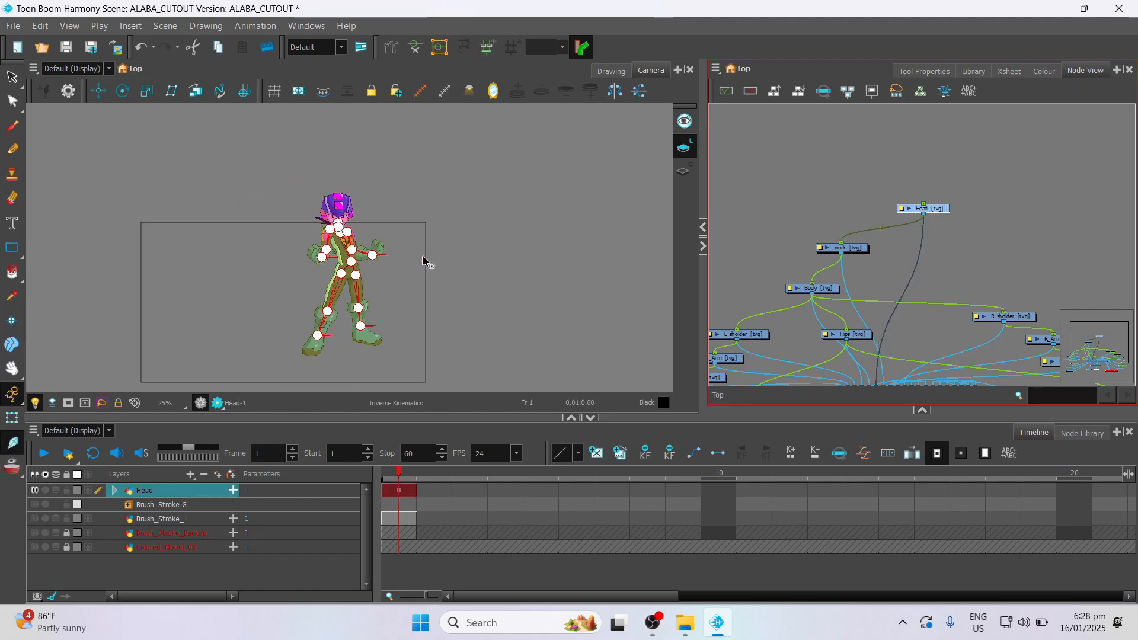
pyautogui.scroll(2, 425, 265)
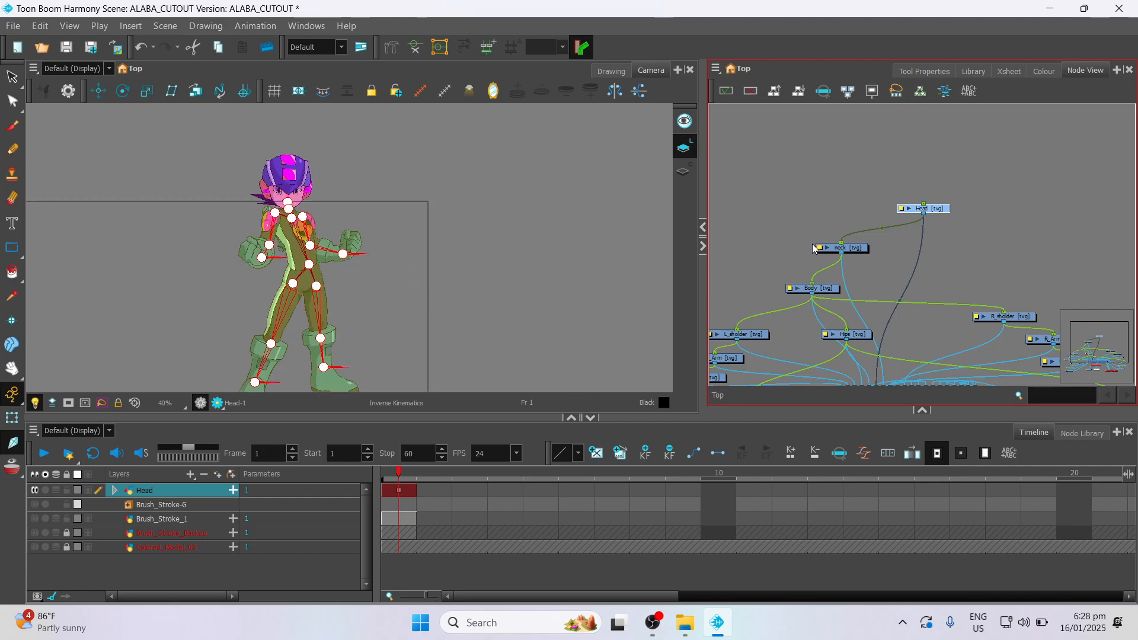
pyautogui.scroll(2, 480, 255)
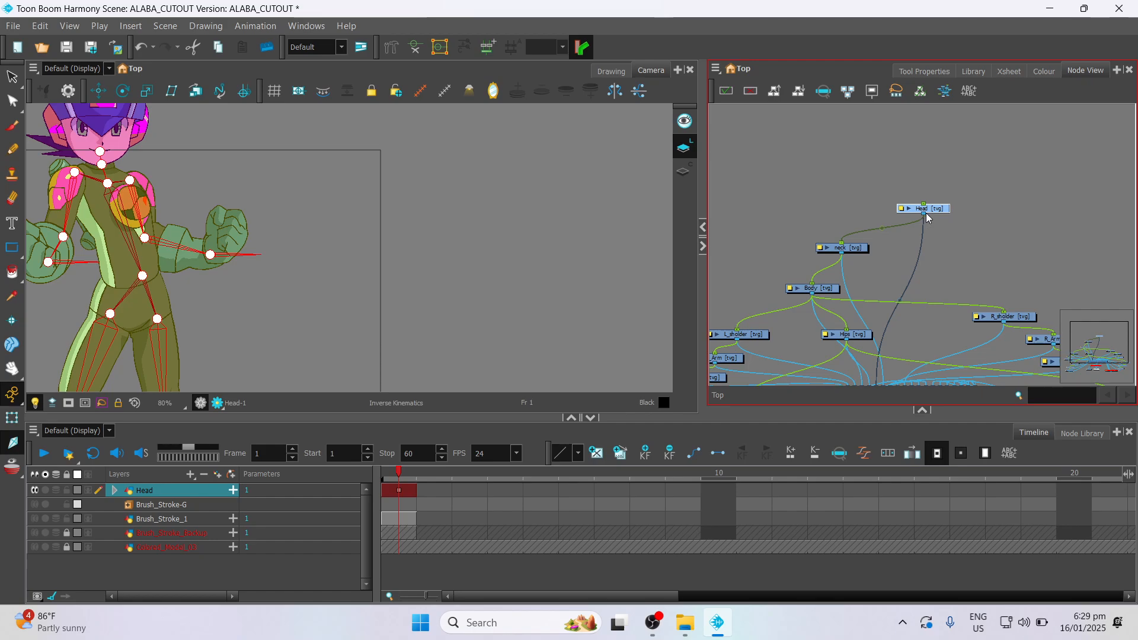
pyautogui.scroll(-3, 457, 276)
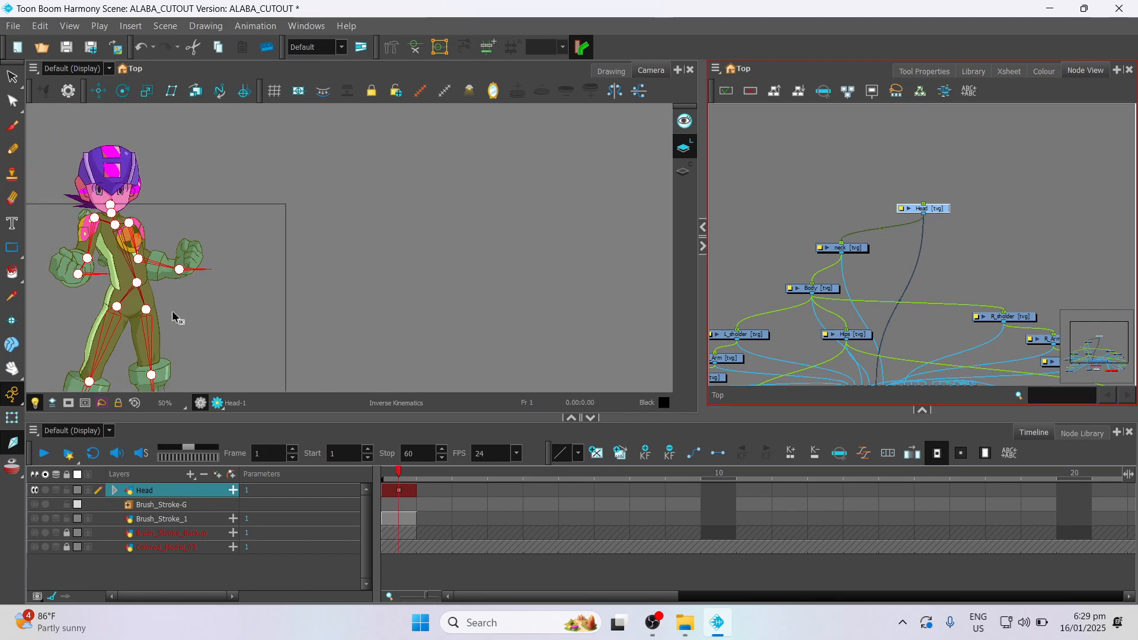
pyautogui.scroll(2, 412, 318)
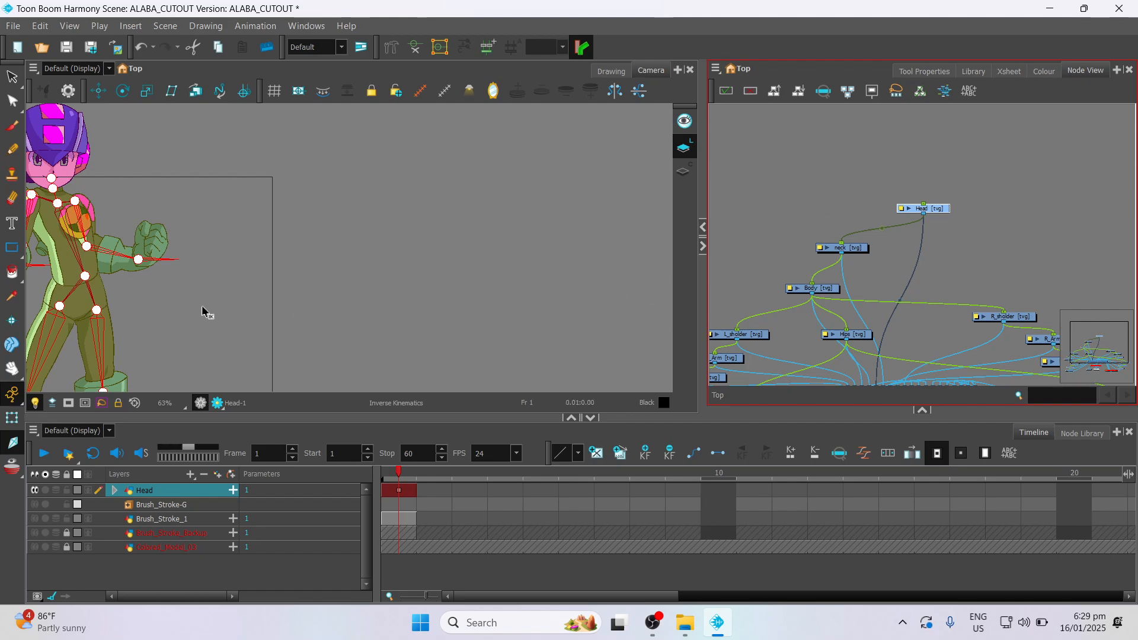
# - Enlarge the Camera view and bring the character into it with the Inverse Kinematics tool active
pyautogui.press('space')
pyautogui.moveTo(193, 300); pyautogui.dragTo(364, 287)
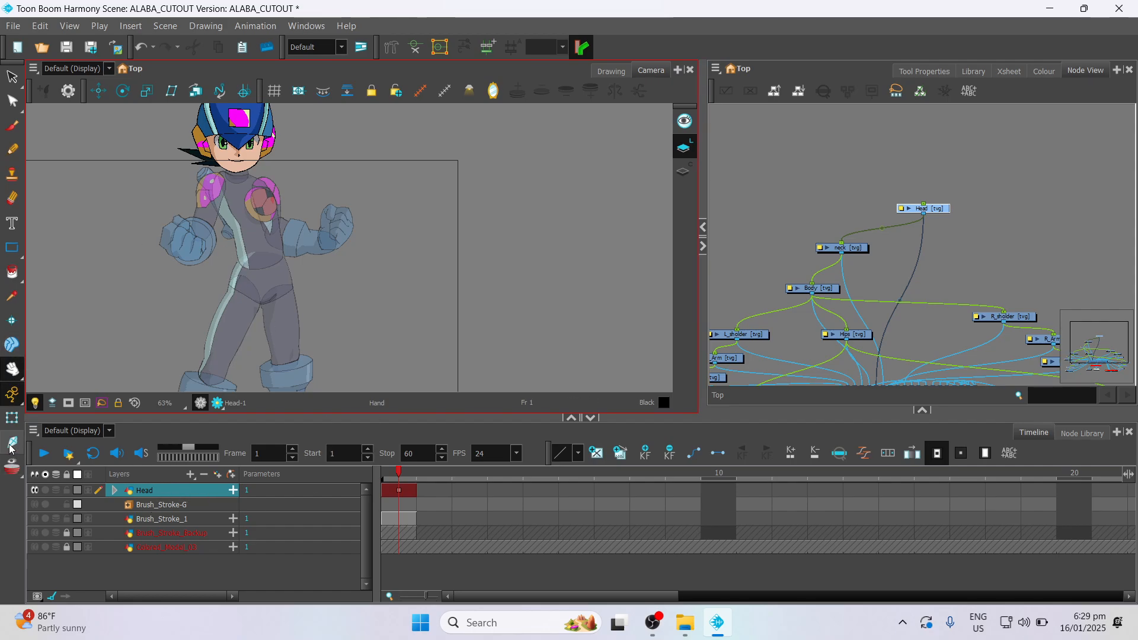
pyautogui.click(12, 445)
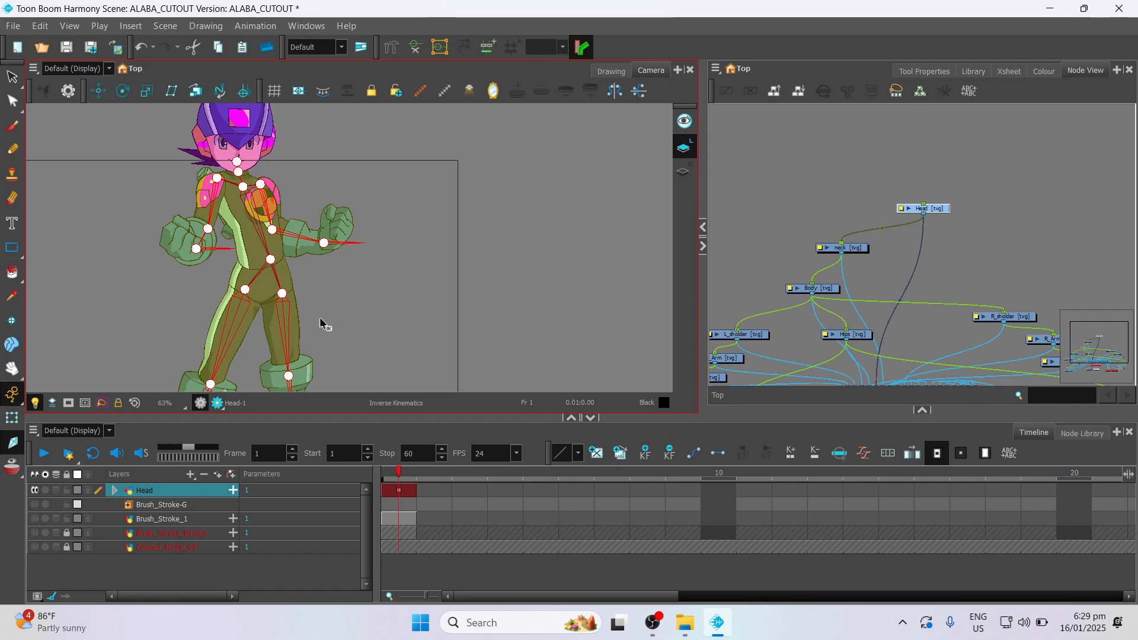
pyautogui.scroll(-3, 326, 319)
pyautogui.scroll(3, 323, 311)
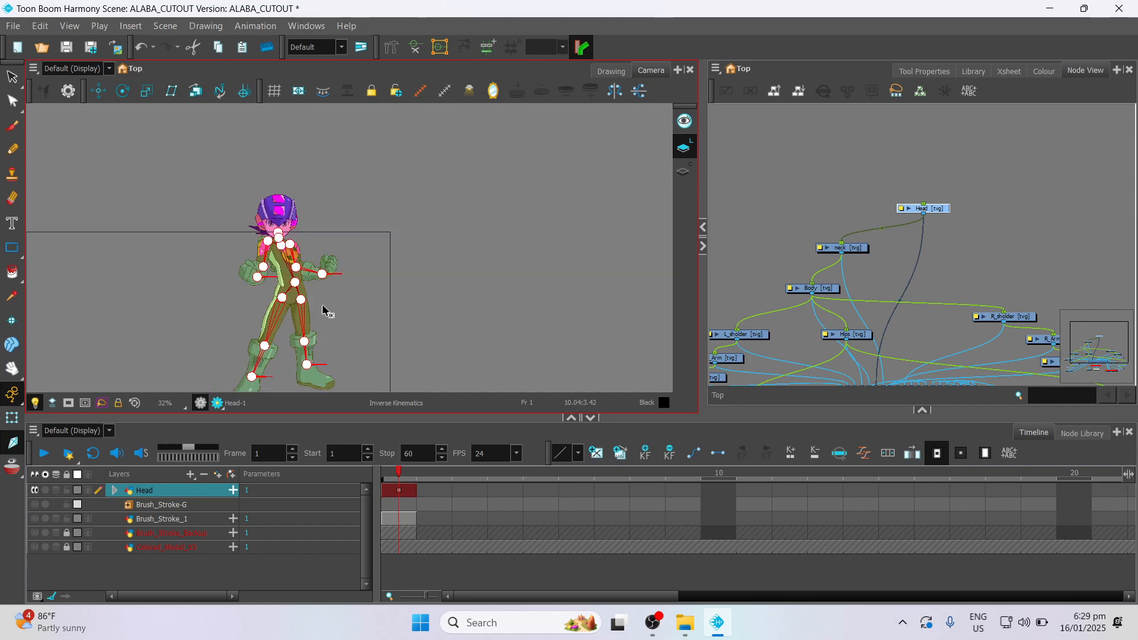
pyautogui.scroll(-3, 326, 312)
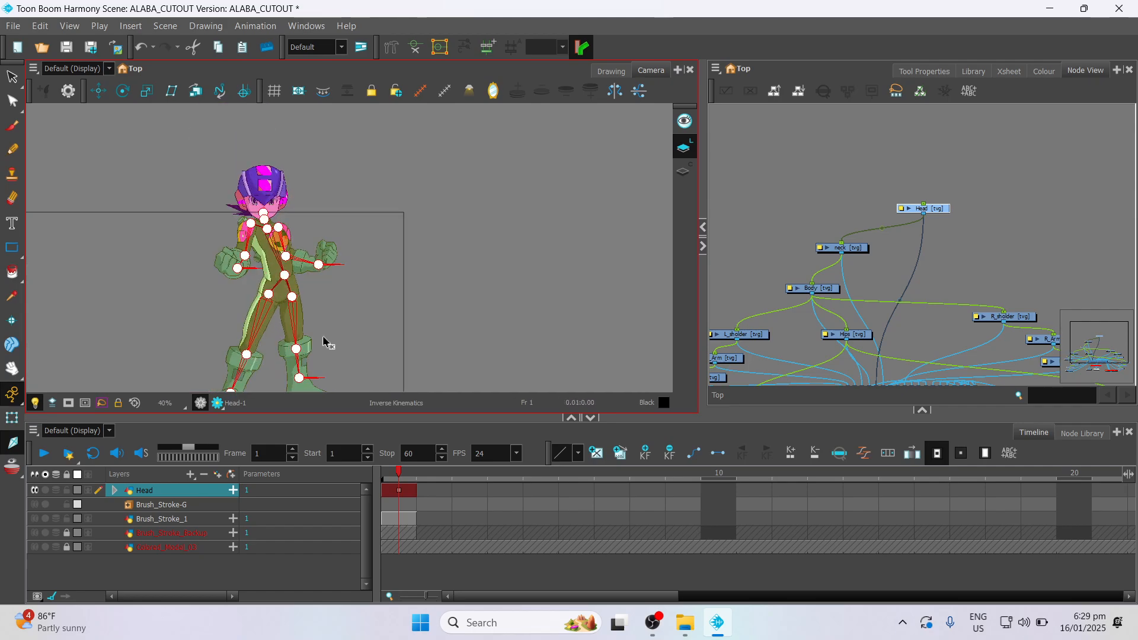
pyautogui.moveTo(292, 417); pyautogui.dragTo(292, 443)
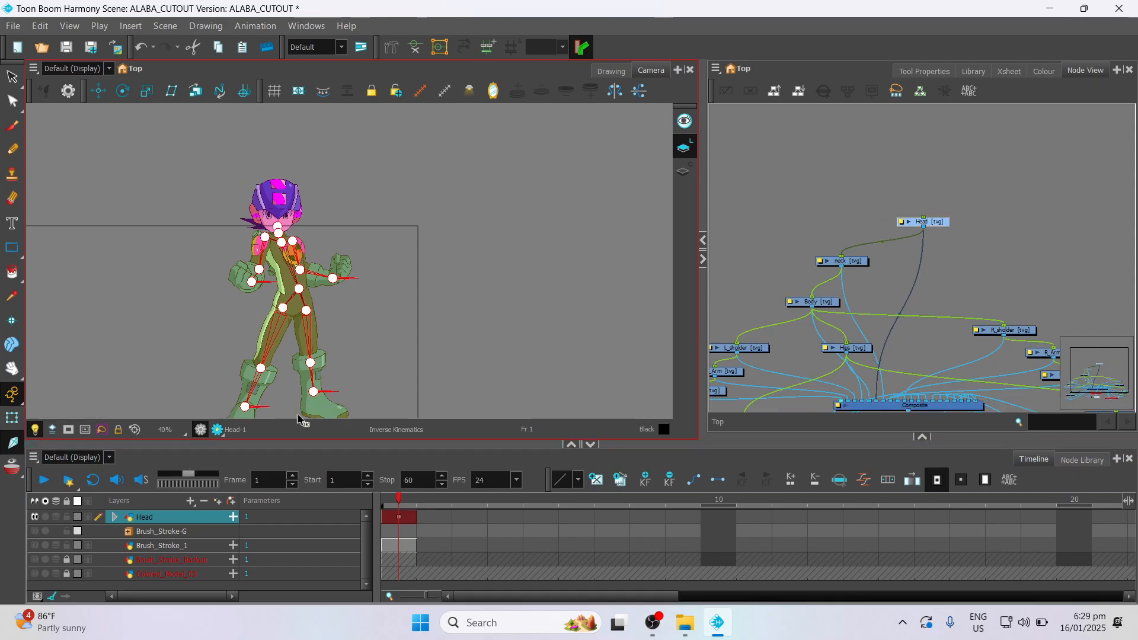
# - Pose the arms with Inverse Kinematics, raising the forearm on the chest-emblem side and angling the opposite fist
pyautogui.click(310, 364)
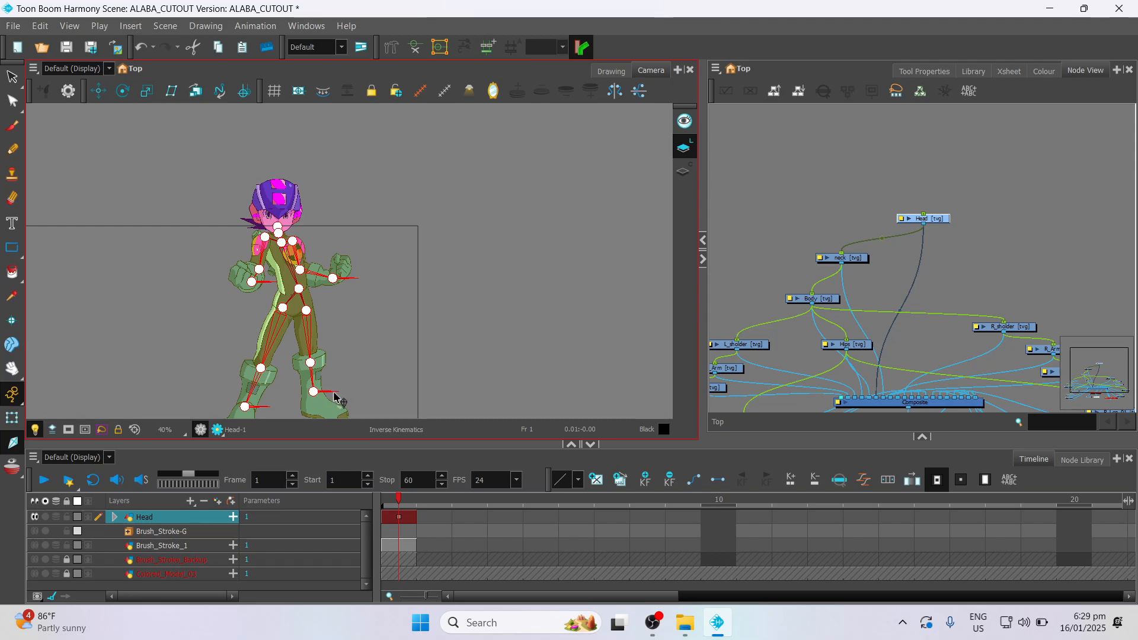
pyautogui.moveTo(329, 402)
pyautogui.mouseDown()
pyautogui.moveTo(368, 394)
pyautogui.moveTo(326, 389)
pyautogui.mouseUp()
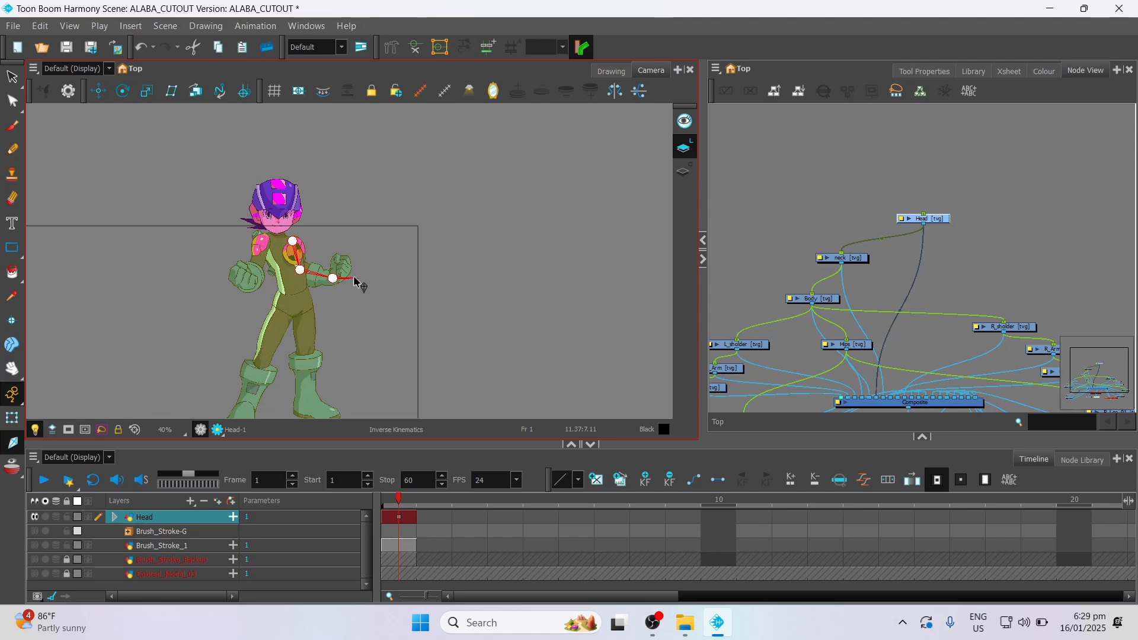
pyautogui.moveTo(351, 281); pyautogui.dragTo(367, 250)
pyautogui.moveTo(249, 281)
pyautogui.mouseDown()
pyautogui.moveTo(239, 274)
pyautogui.moveTo(250, 282)
pyautogui.mouseUp()
pyautogui.scroll(3, 293, 274)
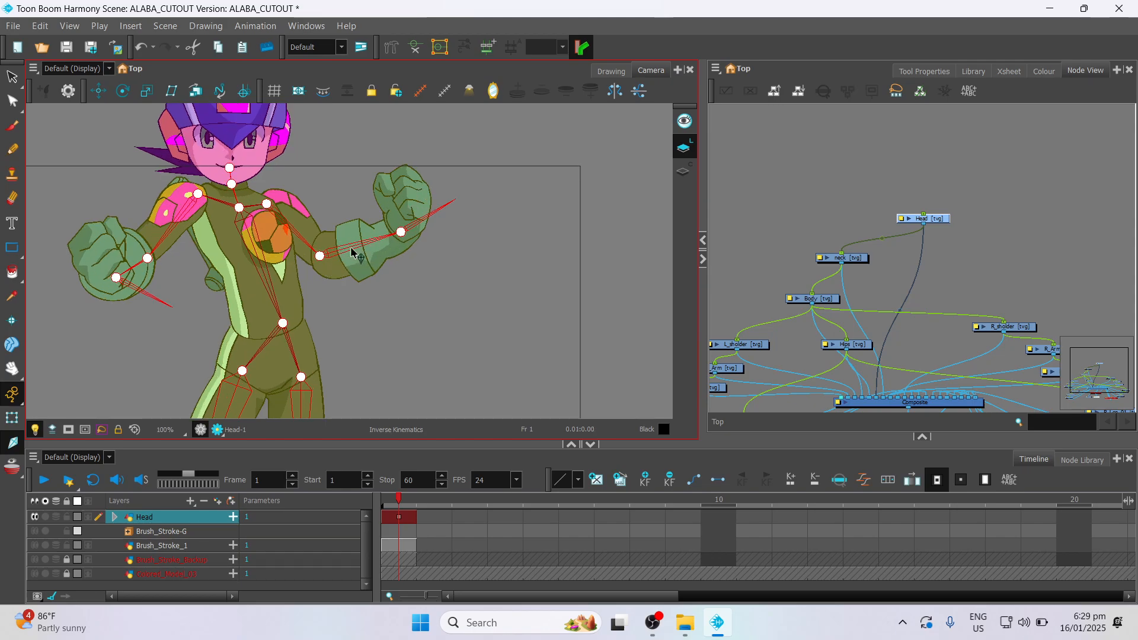
# - Refine the arm pose by lifting the emblem-side fist further and bringing the opposite fist slightly upward and turning it
pyautogui.moveTo(446, 202)
pyautogui.mouseDown()
pyautogui.moveTo(456, 233)
pyautogui.moveTo(447, 181)
pyautogui.moveTo(436, 207)
pyautogui.moveTo(449, 193)
pyautogui.moveTo(428, 188)
pyautogui.moveTo(444, 187)
pyautogui.mouseUp()
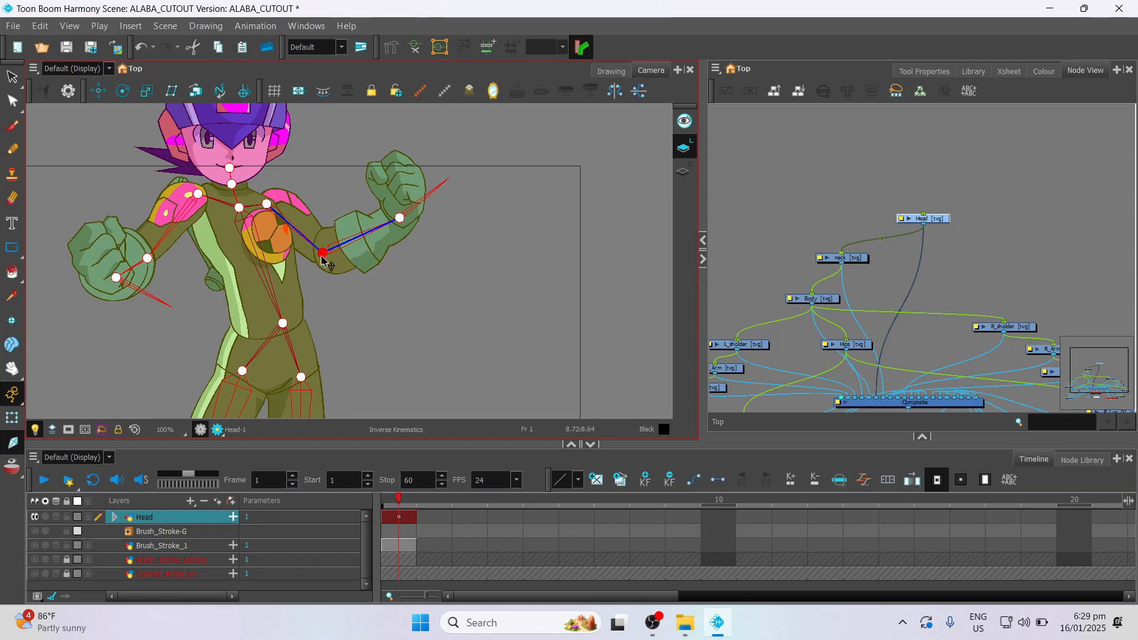
pyautogui.moveTo(447, 193)
pyautogui.mouseDown()
pyautogui.moveTo(451, 248)
pyautogui.moveTo(445, 181)
pyautogui.mouseUp()
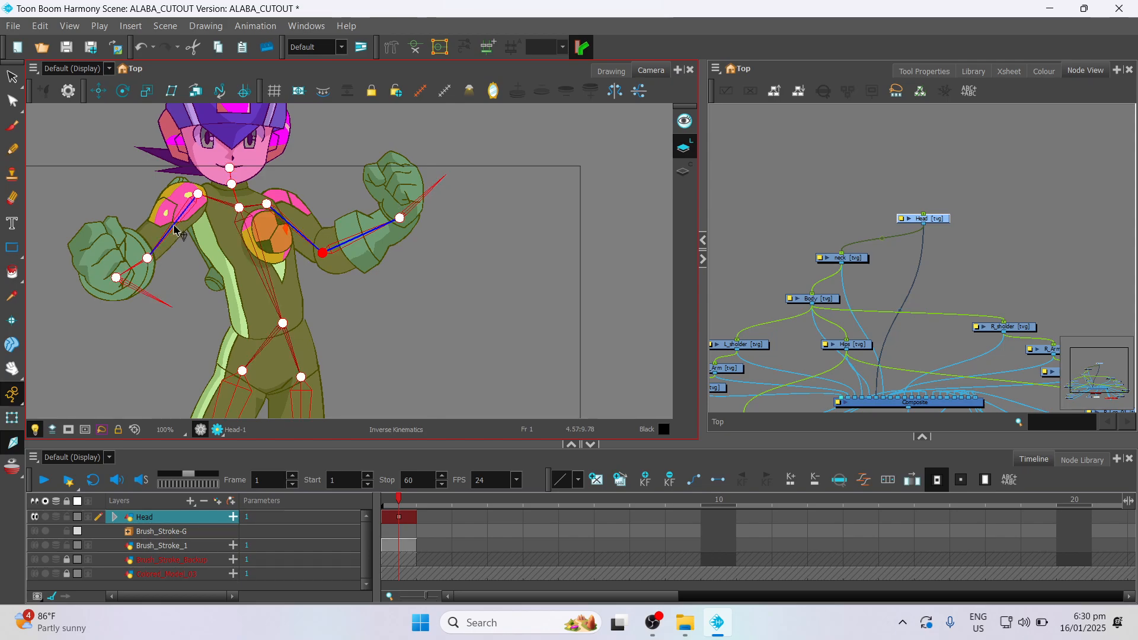
pyautogui.moveTo(116, 276); pyautogui.dragTo(111, 274)
pyautogui.moveTo(166, 303); pyautogui.dragTo(142, 308)
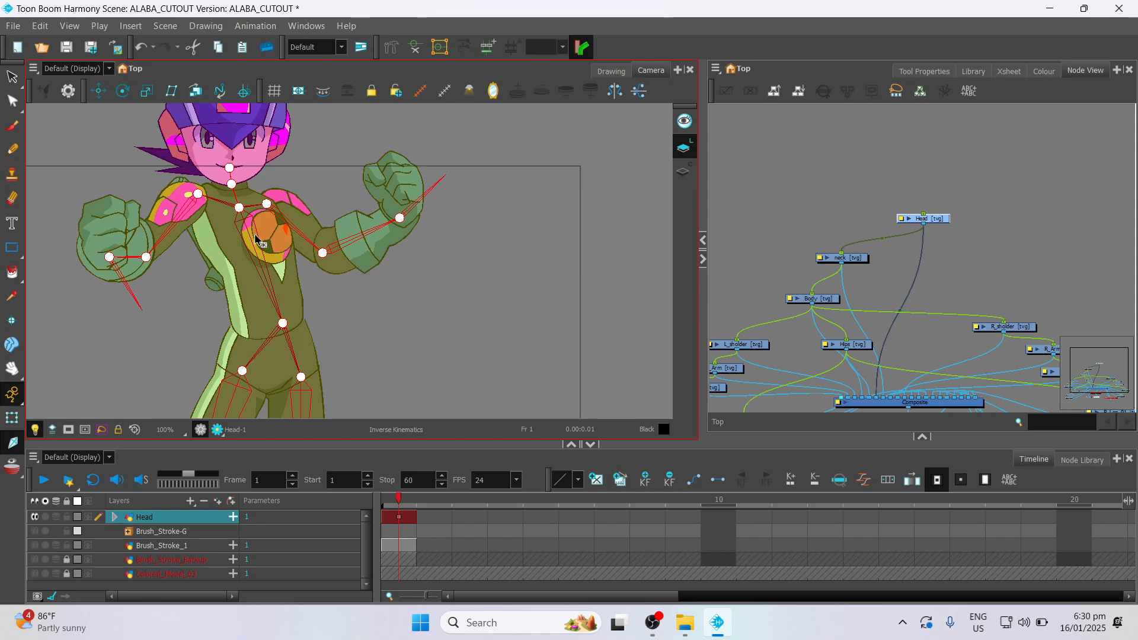
# - Swing the emblem-side leg outward with Inverse Kinematics to widen the character's stance
pyautogui.scroll(-2, 267, 259)
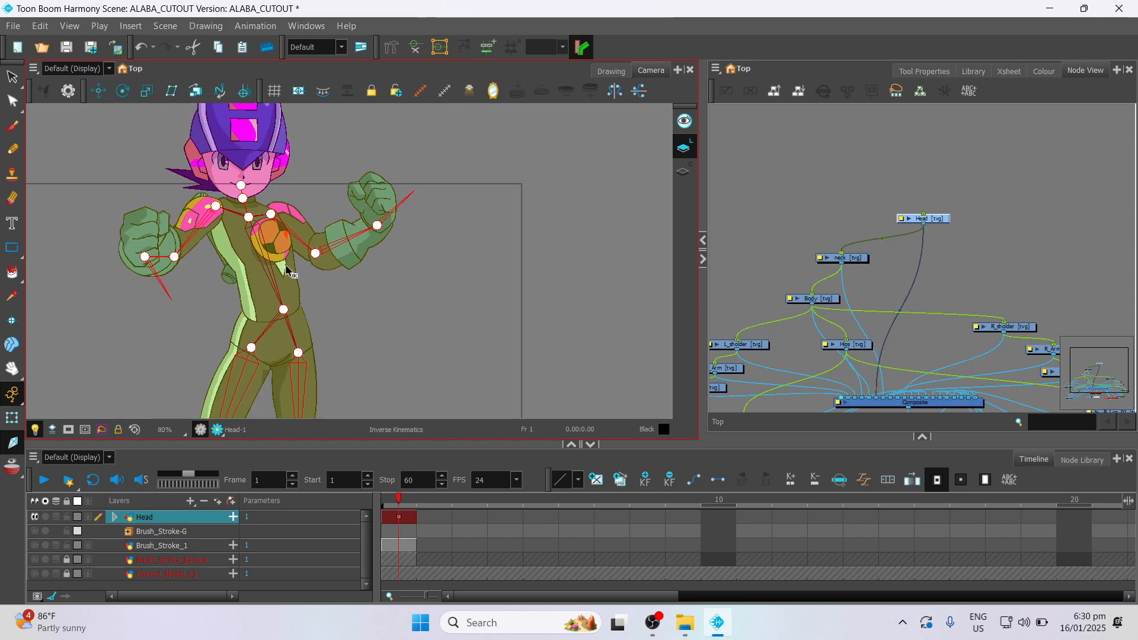
pyautogui.scroll(-2, 296, 338)
pyautogui.press('space')
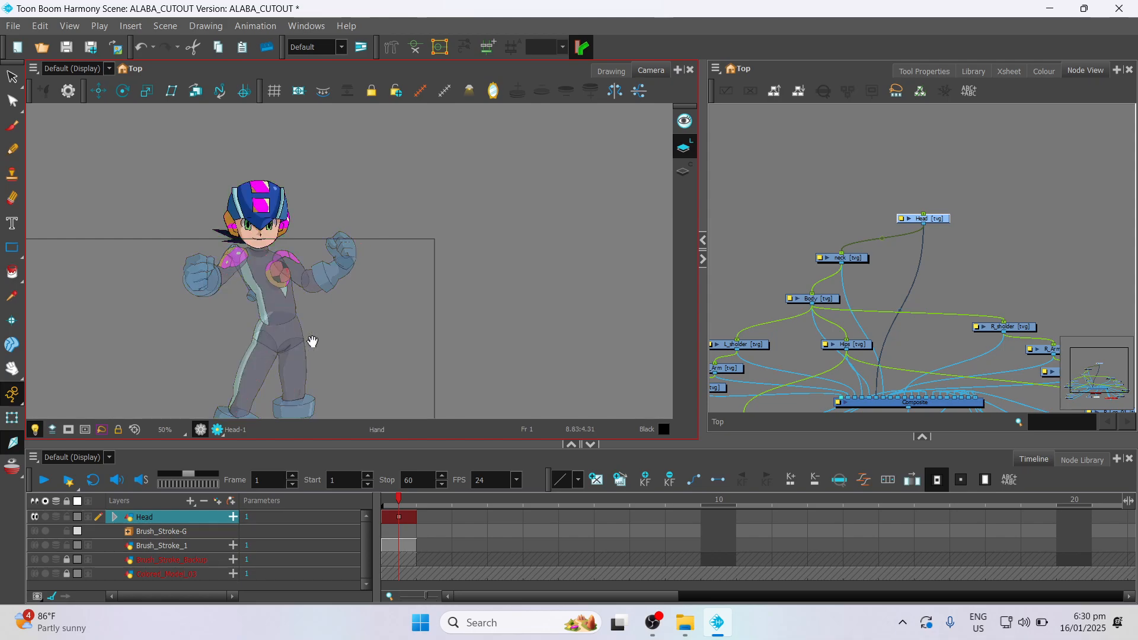
pyautogui.moveTo(332, 337); pyautogui.dragTo(291, 246)
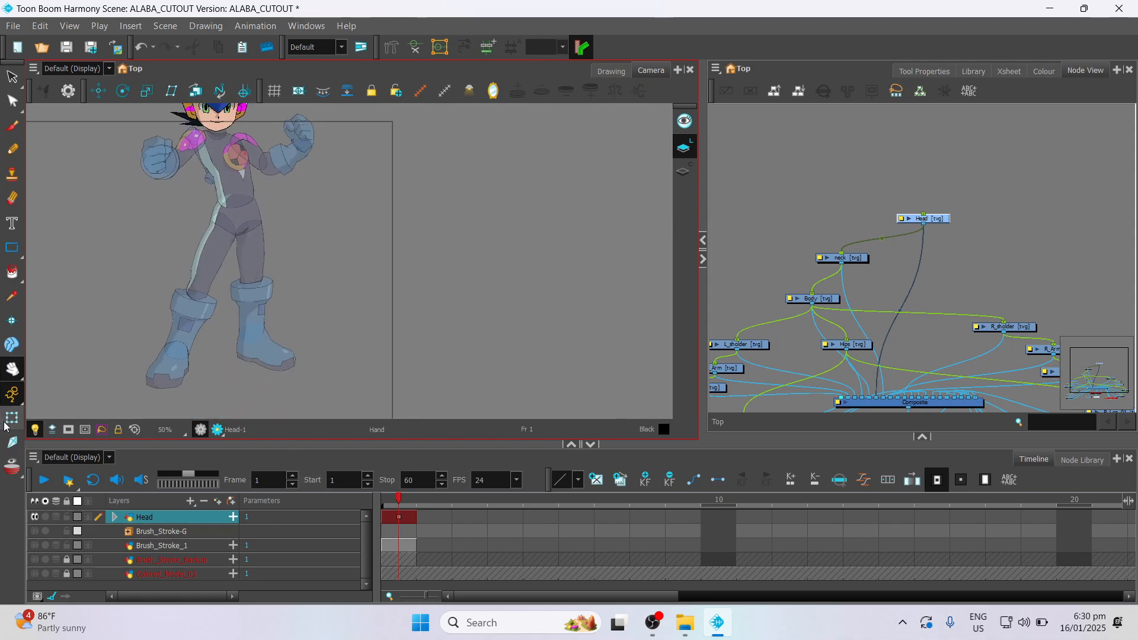
pyautogui.click(12, 442)
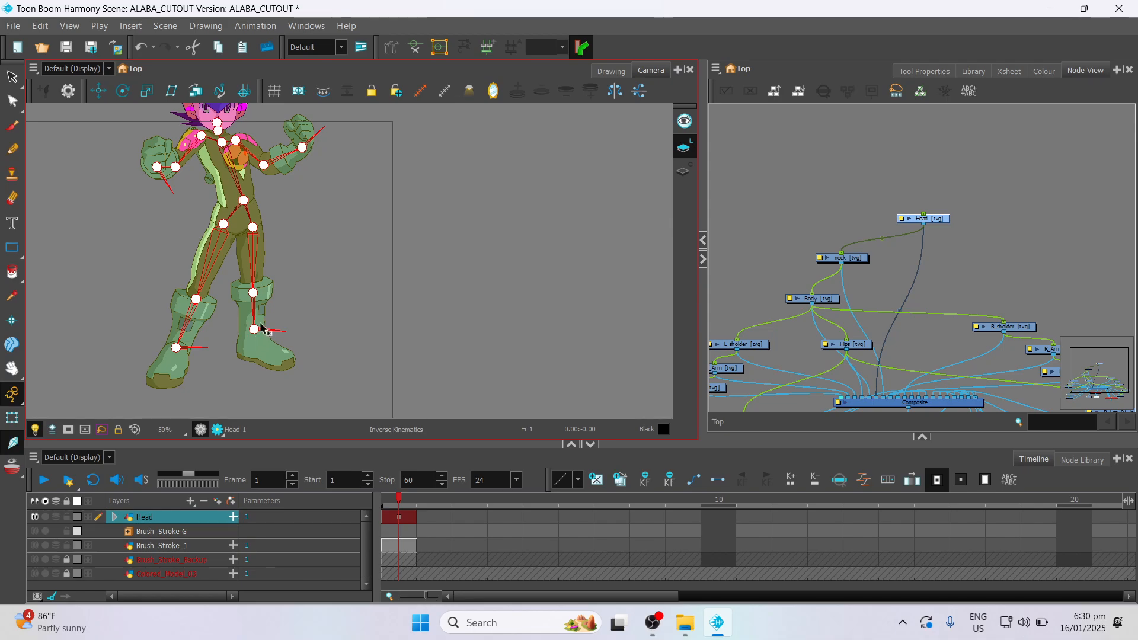
pyautogui.moveTo(254, 294); pyautogui.dragTo(309, 339)
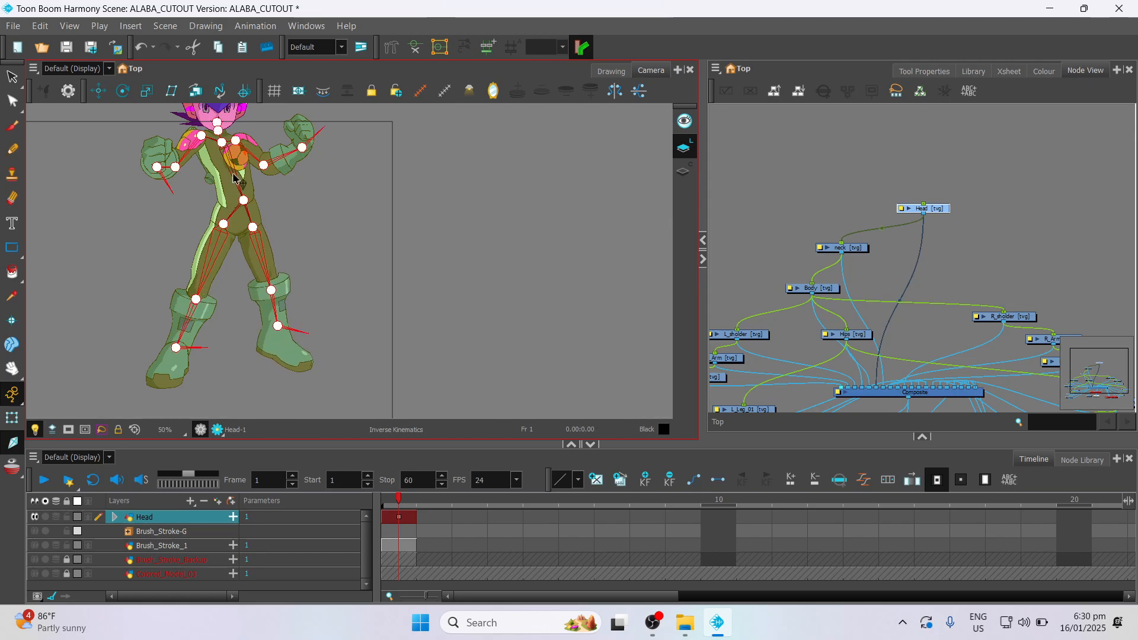
# - Try rotating the Body node around its neck pivot with the Rotate tool, and undo the rotation
pyautogui.click(825, 293)
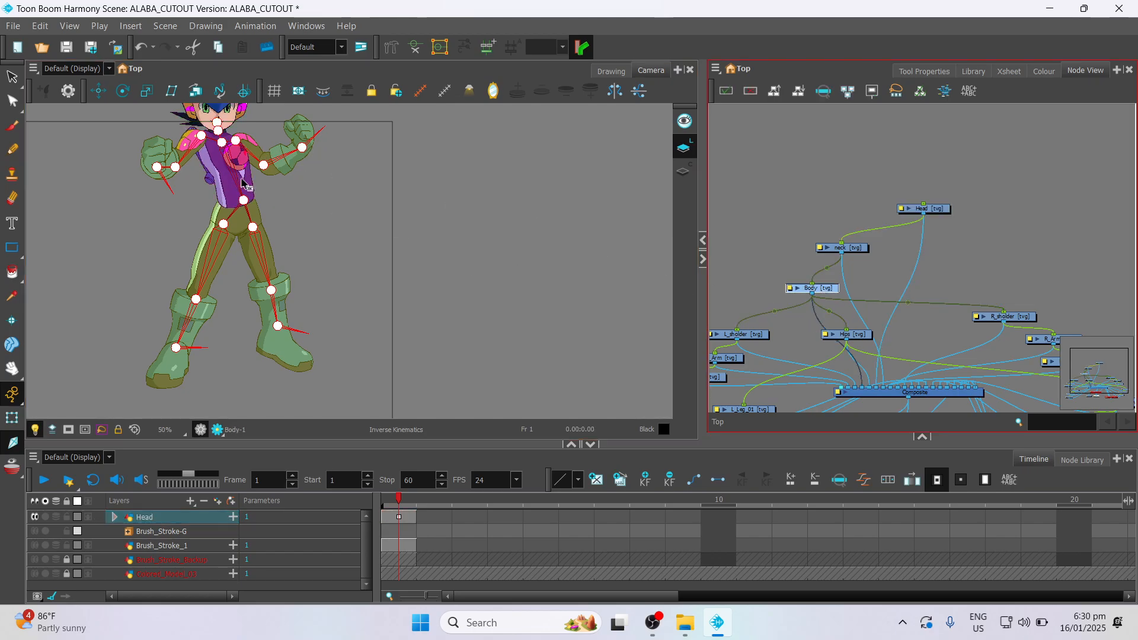
pyautogui.click(122, 92)
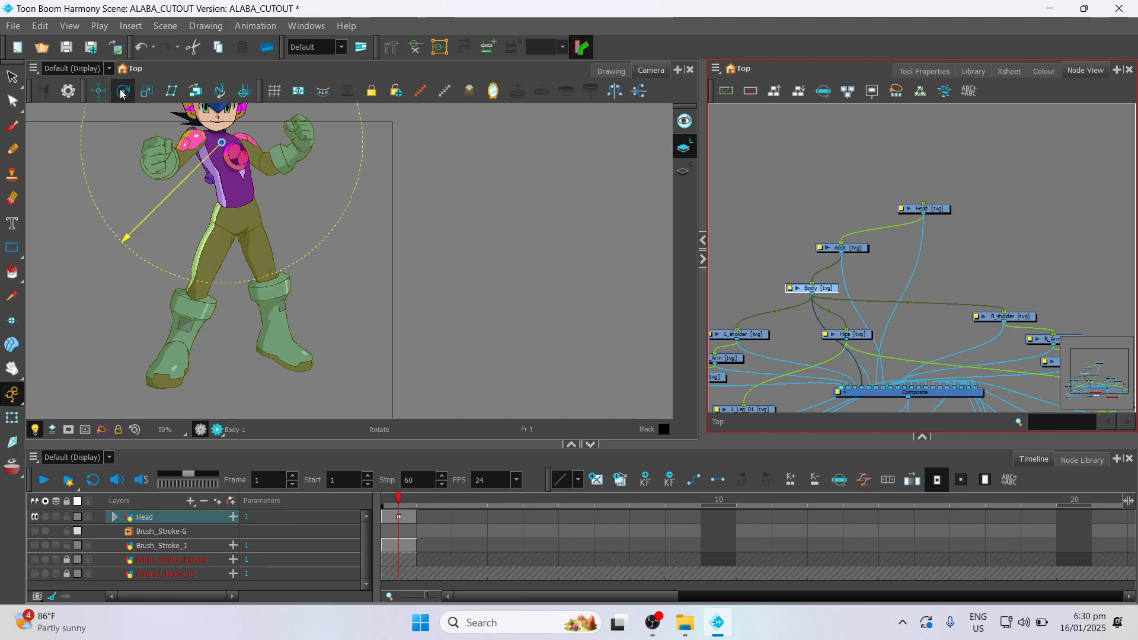
pyautogui.moveTo(82, 161); pyautogui.dragTo(84, 169)
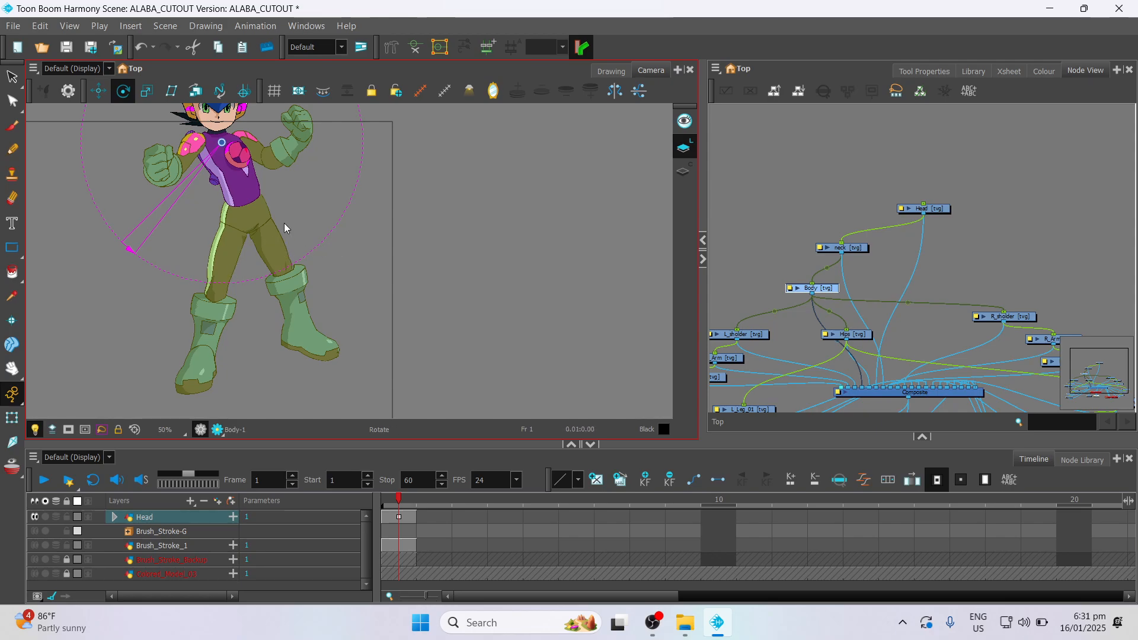
pyautogui.hotkey('ctrl', 'z')
pyautogui.scroll(-3, 249, 249)
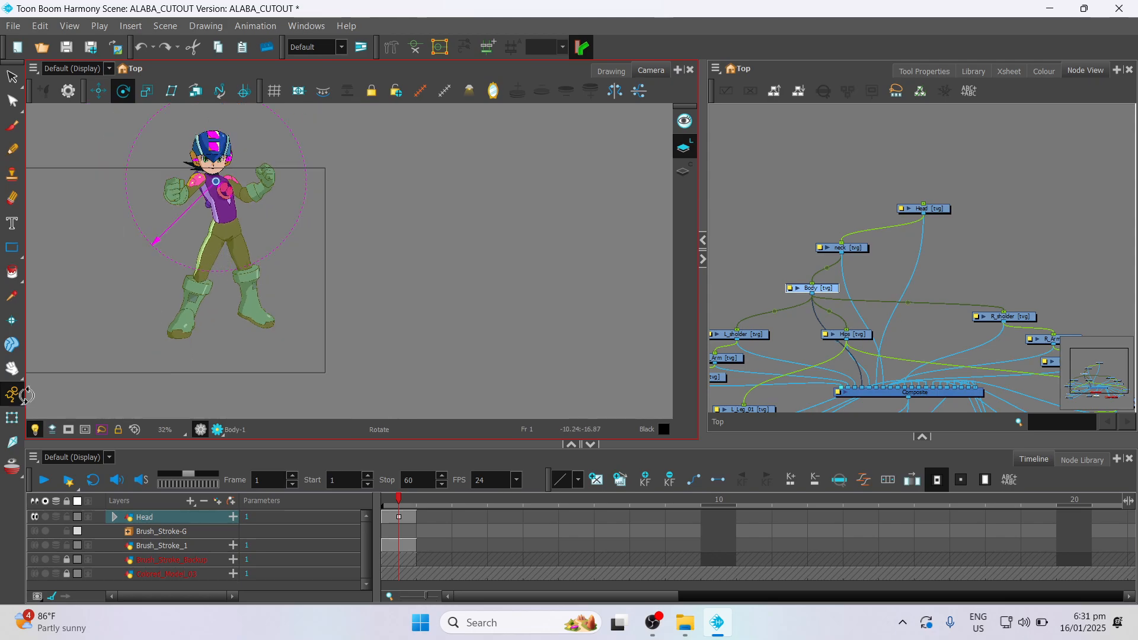
# - Return to the Inverse Kinematics tool with the Body node selected and the whole character in view
pyautogui.click(13, 443)
pyautogui.scroll(4, 243, 259)
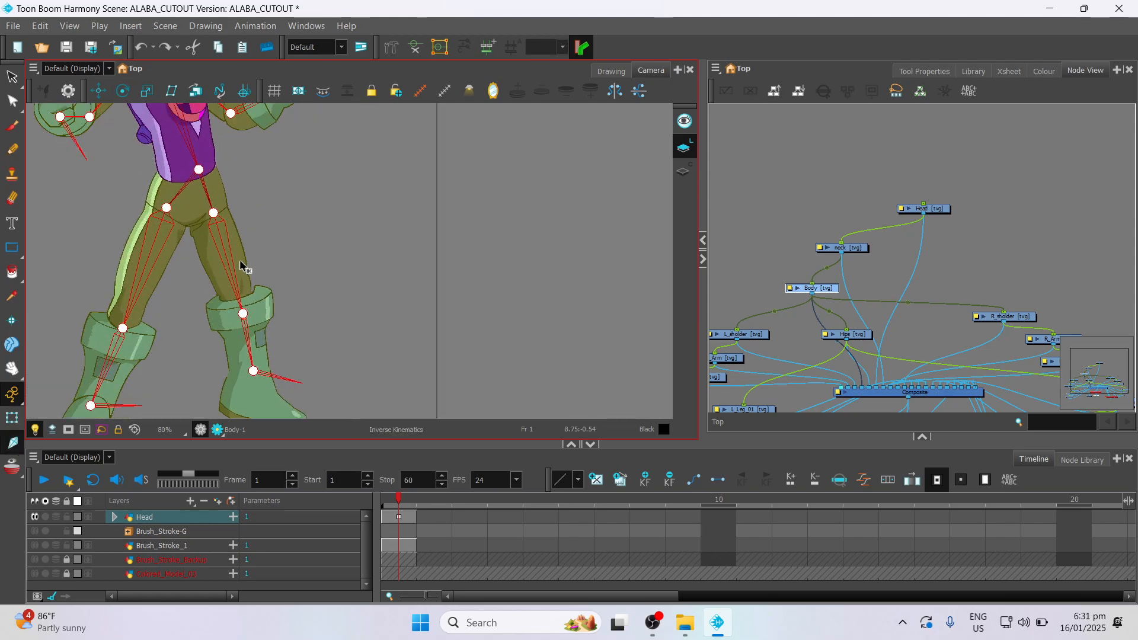
pyautogui.press('space')
pyautogui.moveTo(259, 209); pyautogui.dragTo(287, 256)
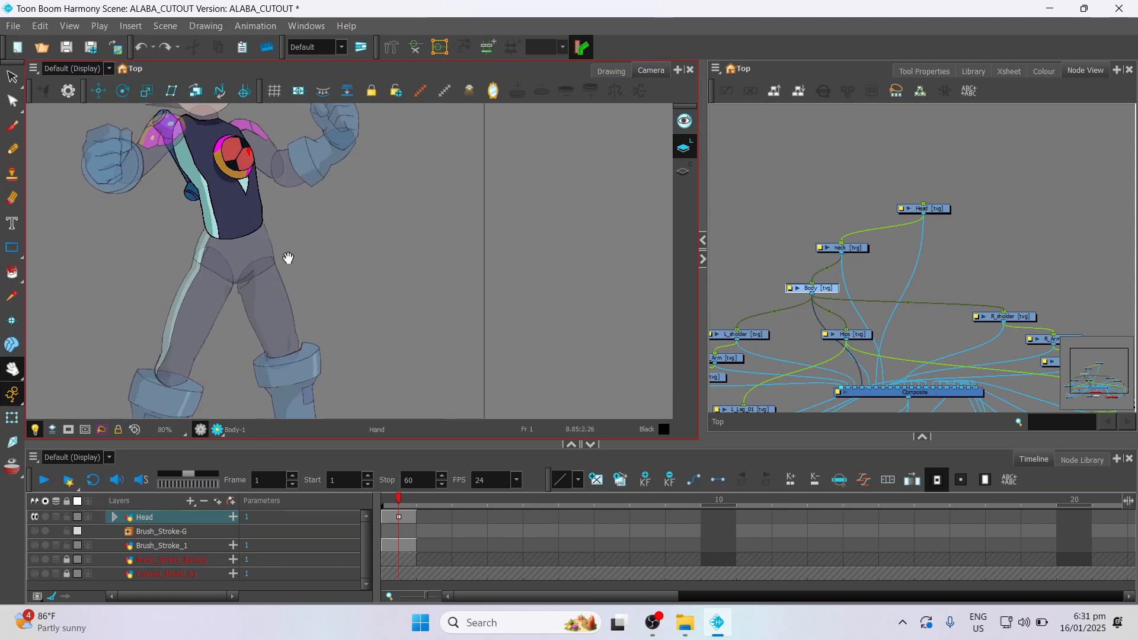
pyautogui.scroll(-4, 283, 256)
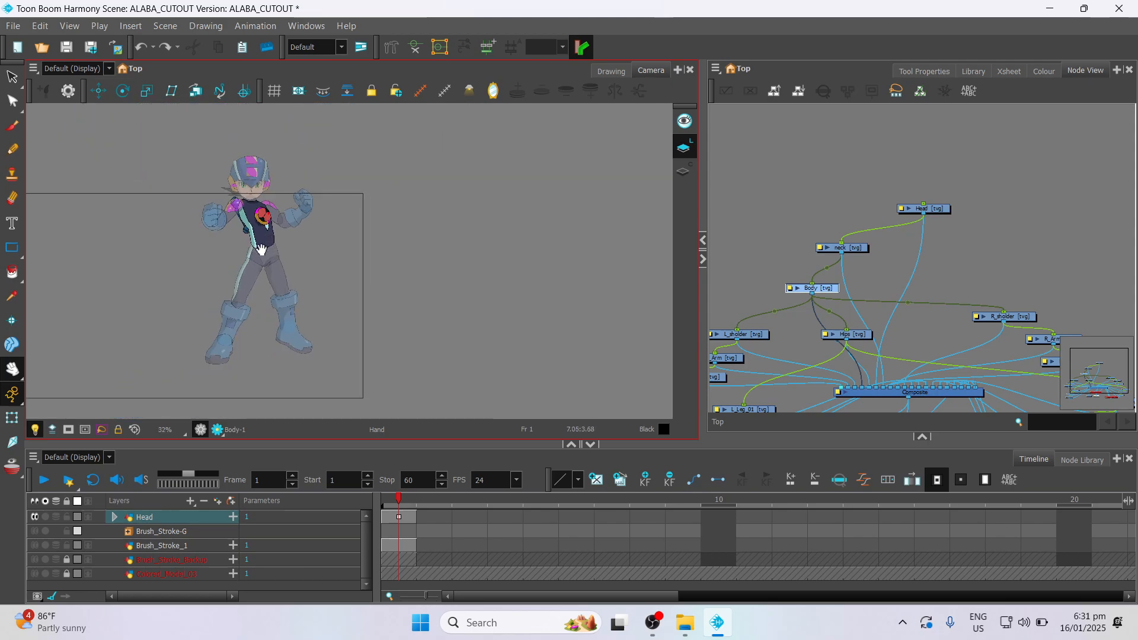
pyautogui.click(13, 443)
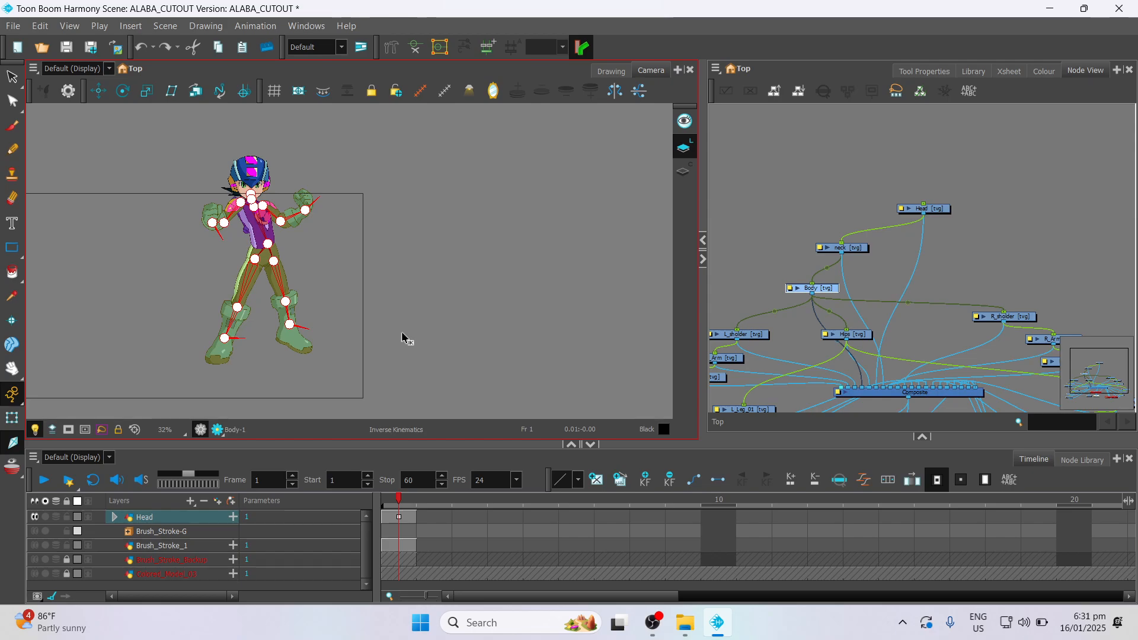